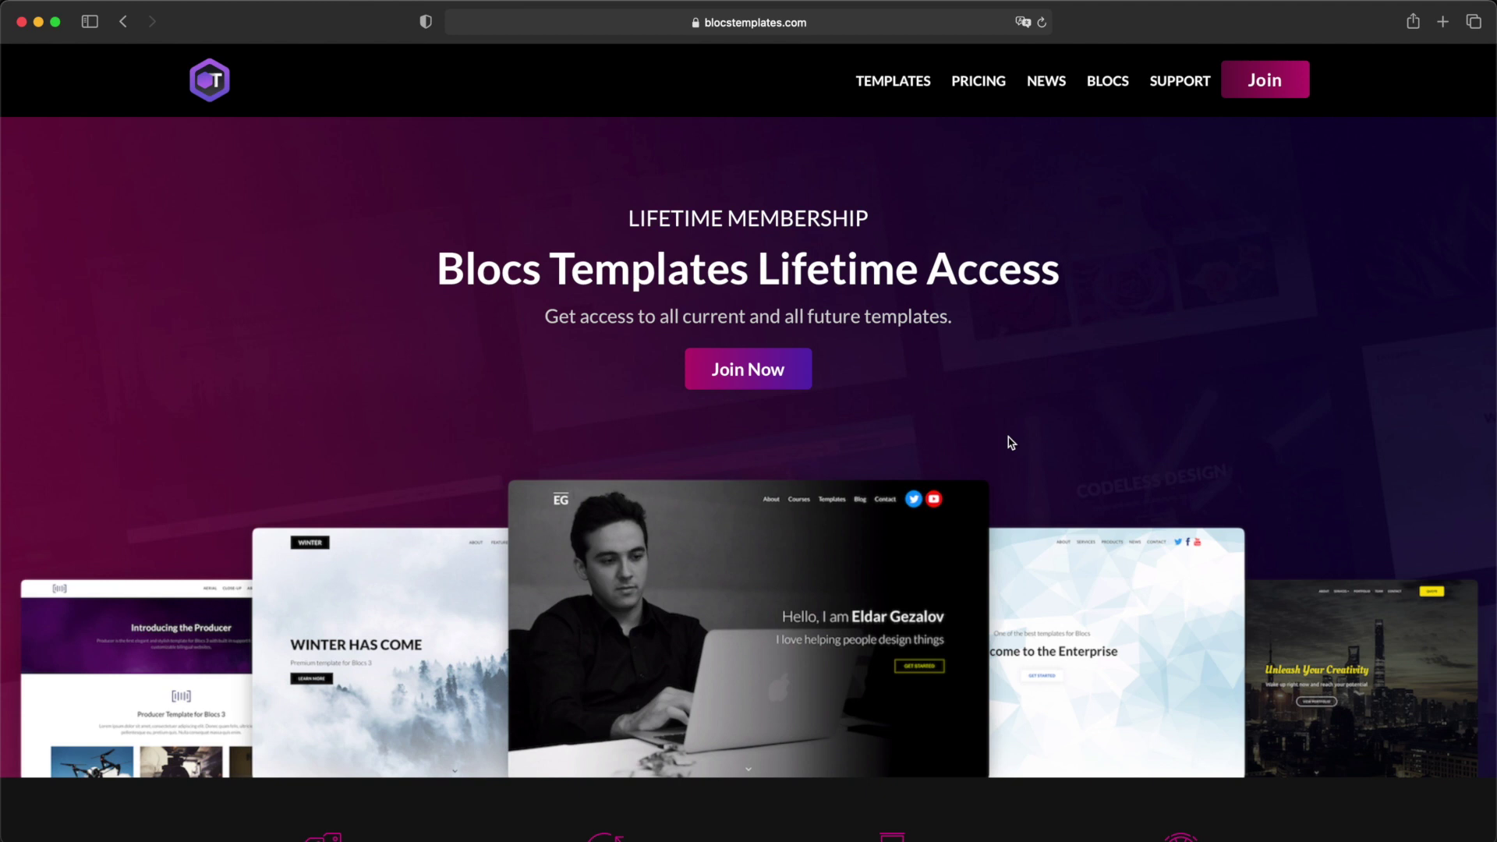
# - Browse the blocstemplates.com library and open the Event template's product page
pyautogui.scroll(-1, 1010, 442)
pyautogui.scroll(1, 1011, 442)
pyautogui.scroll(-10, 1010, 442)
pyautogui.scroll(-20, 1009, 442)
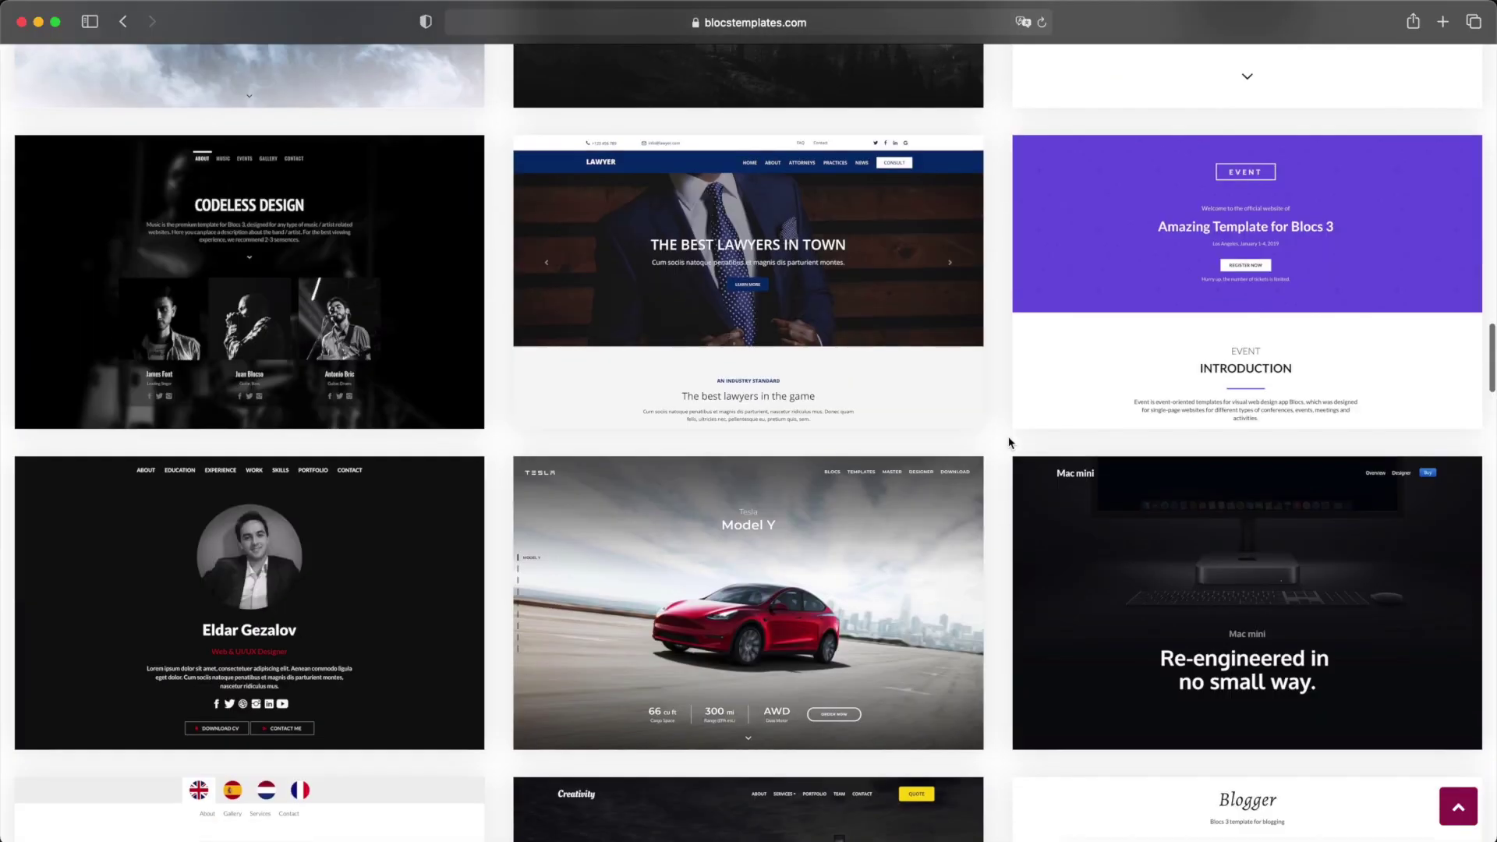
pyautogui.scroll(-1, 1009, 442)
pyautogui.moveTo(1263, 262)
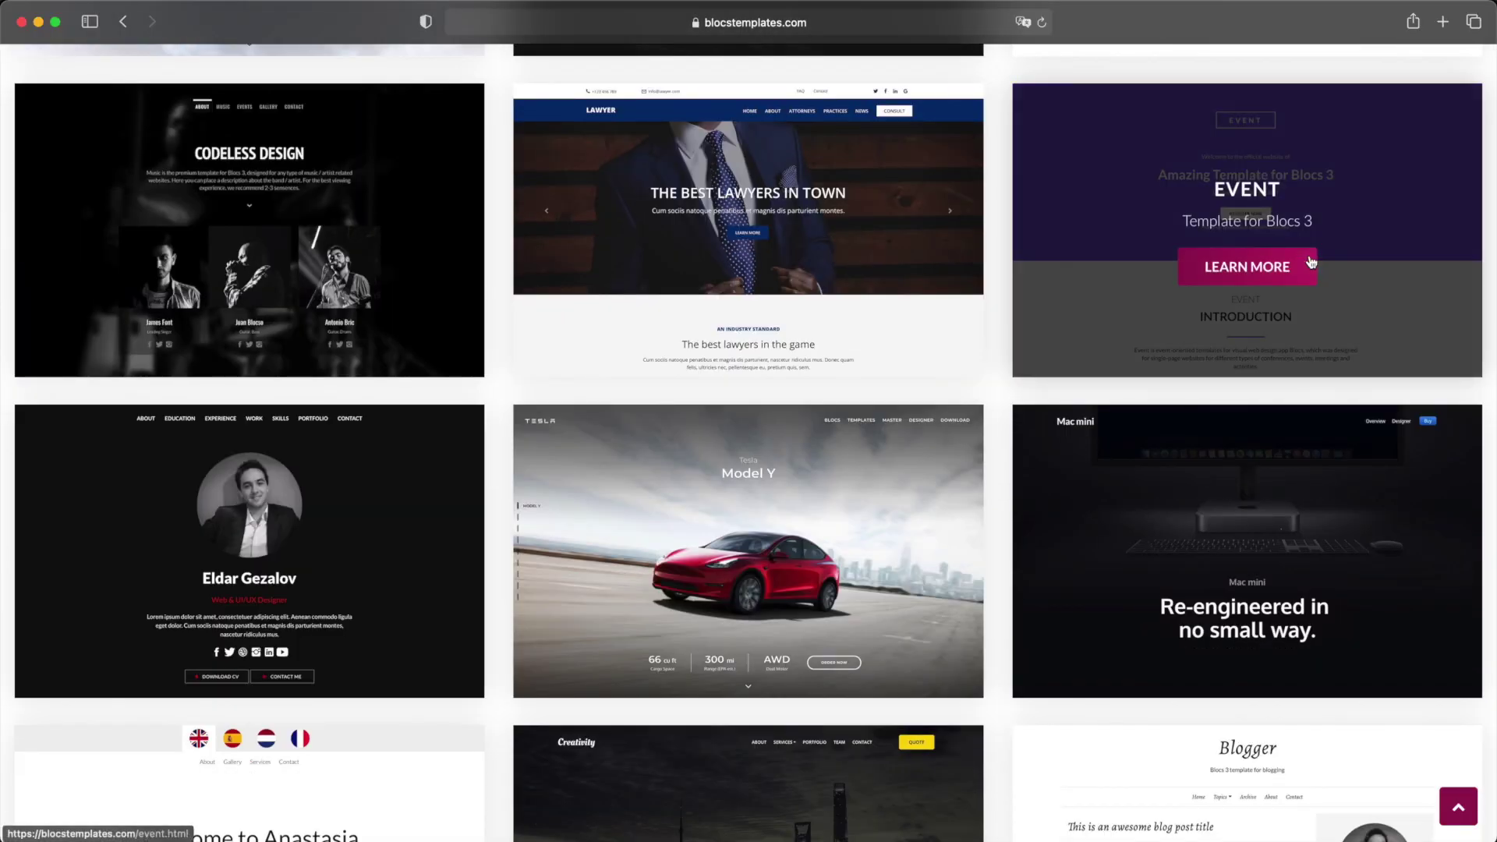
pyautogui.click(1263, 264)
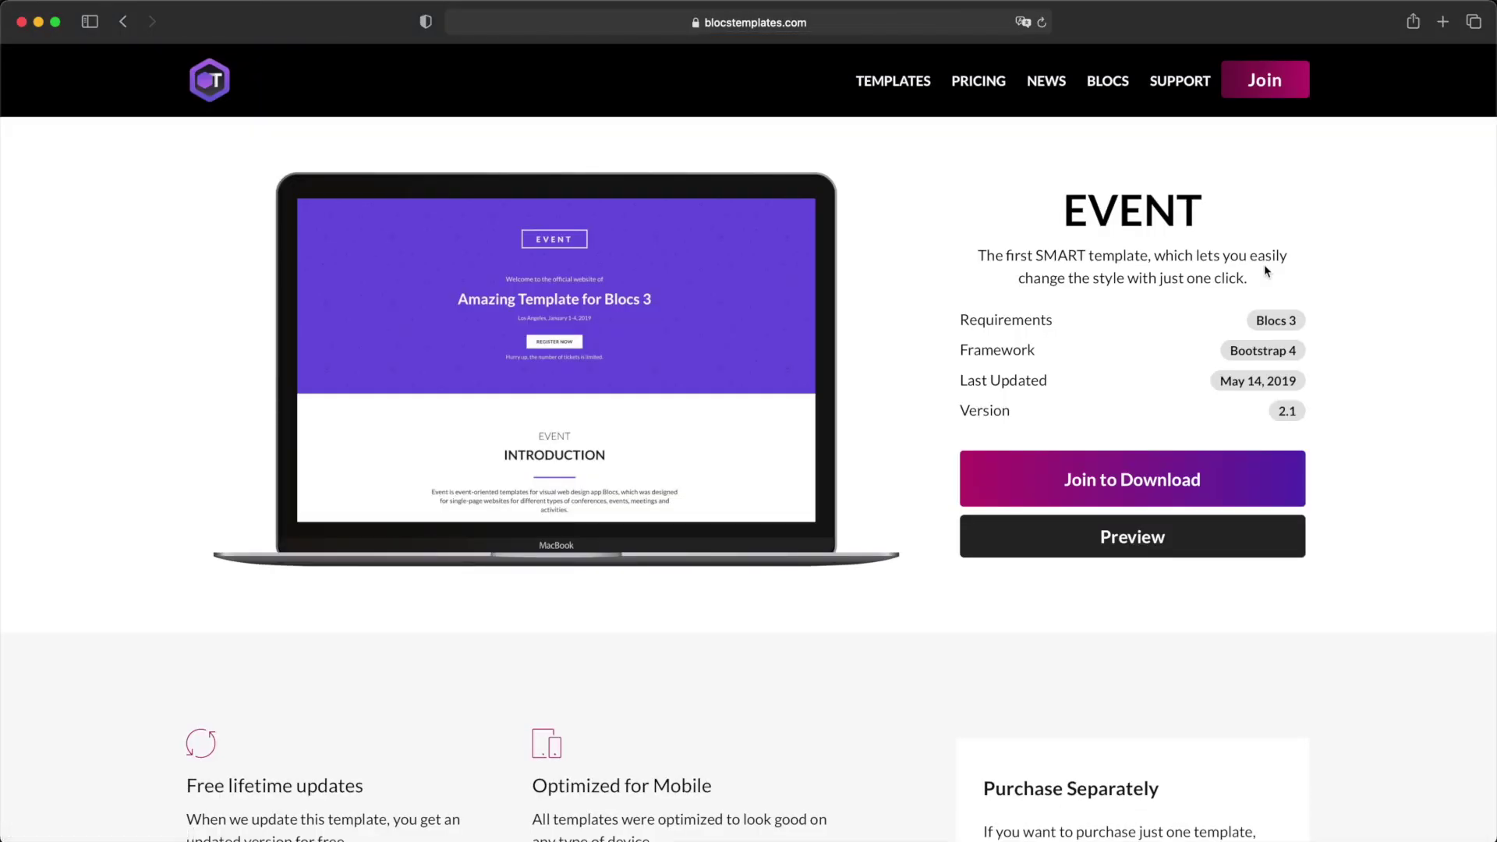
# - Open the Event template's live demo and scroll to its testimonials
pyautogui.click(1116, 537)
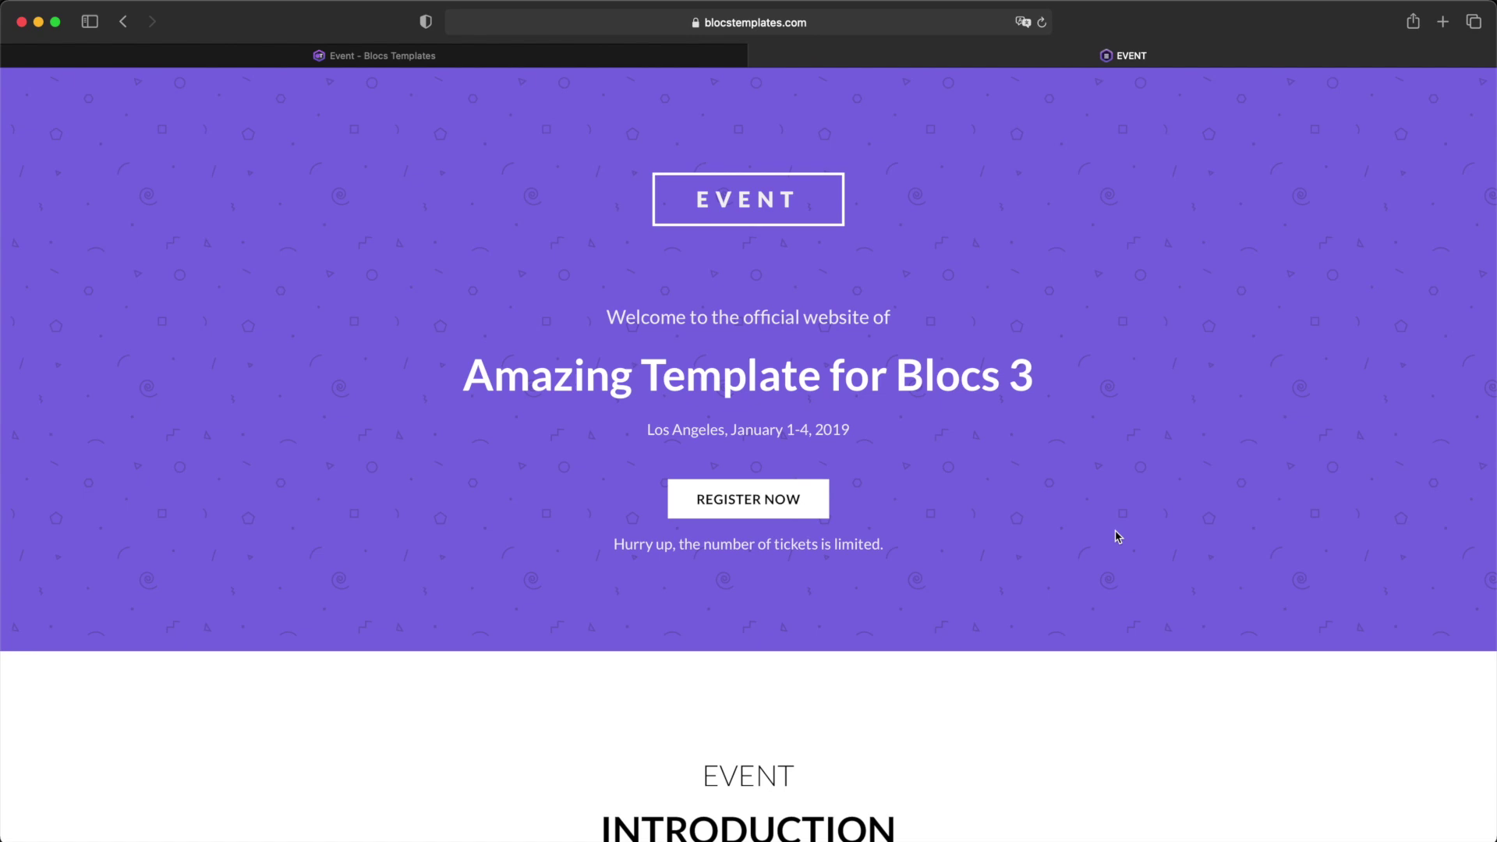
pyautogui.scroll(-15, 1117, 537)
pyautogui.scroll(-20, 1117, 537)
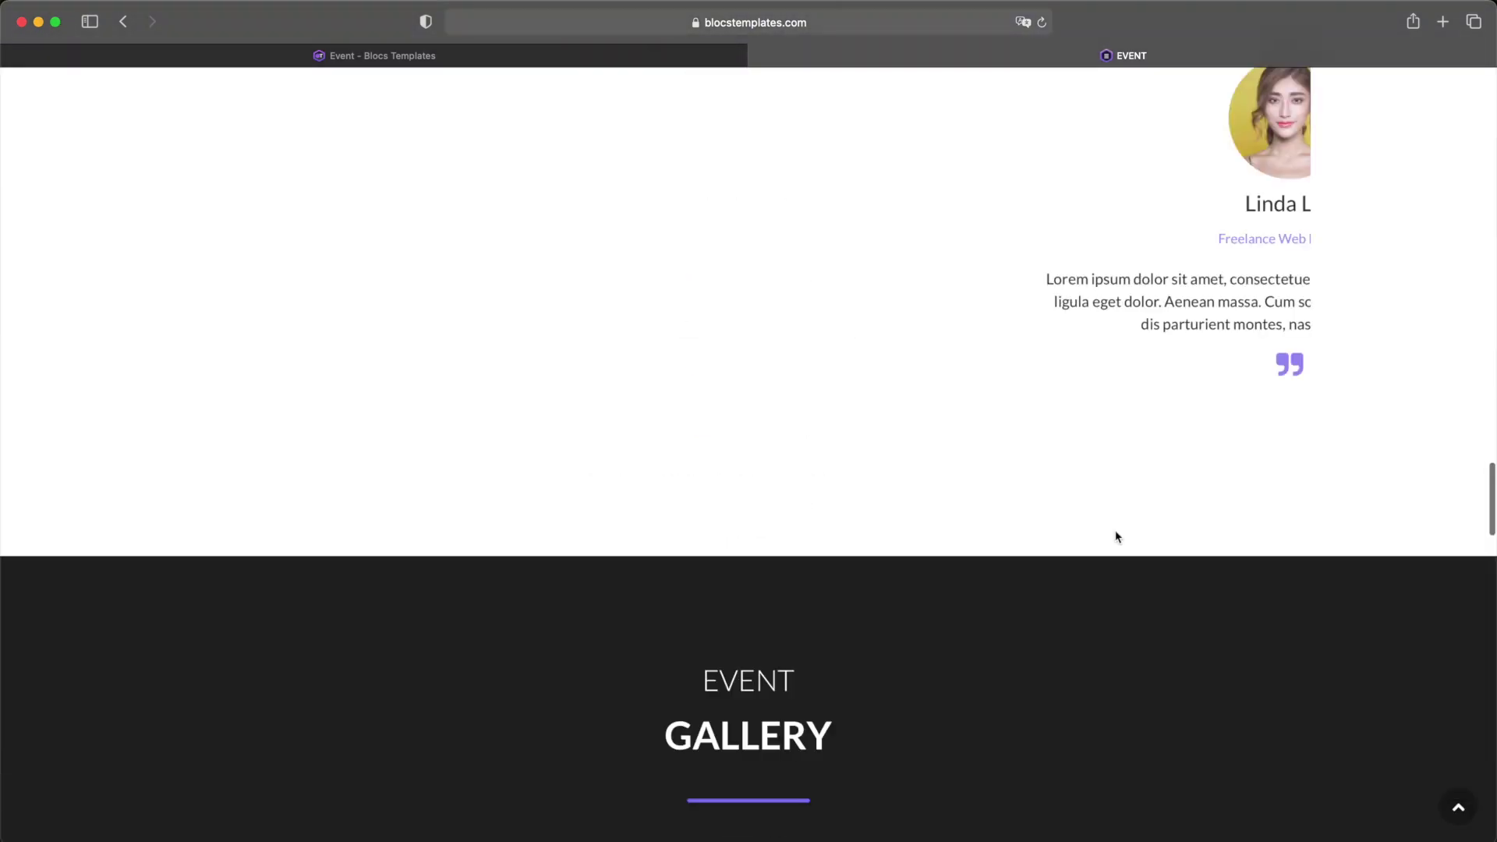
pyautogui.scroll(4, 1117, 537)
pyautogui.scroll(2, 1117, 537)
# - Advance the testimonial carousel three slides, then close the demo tab
pyautogui.click(1180, 538)
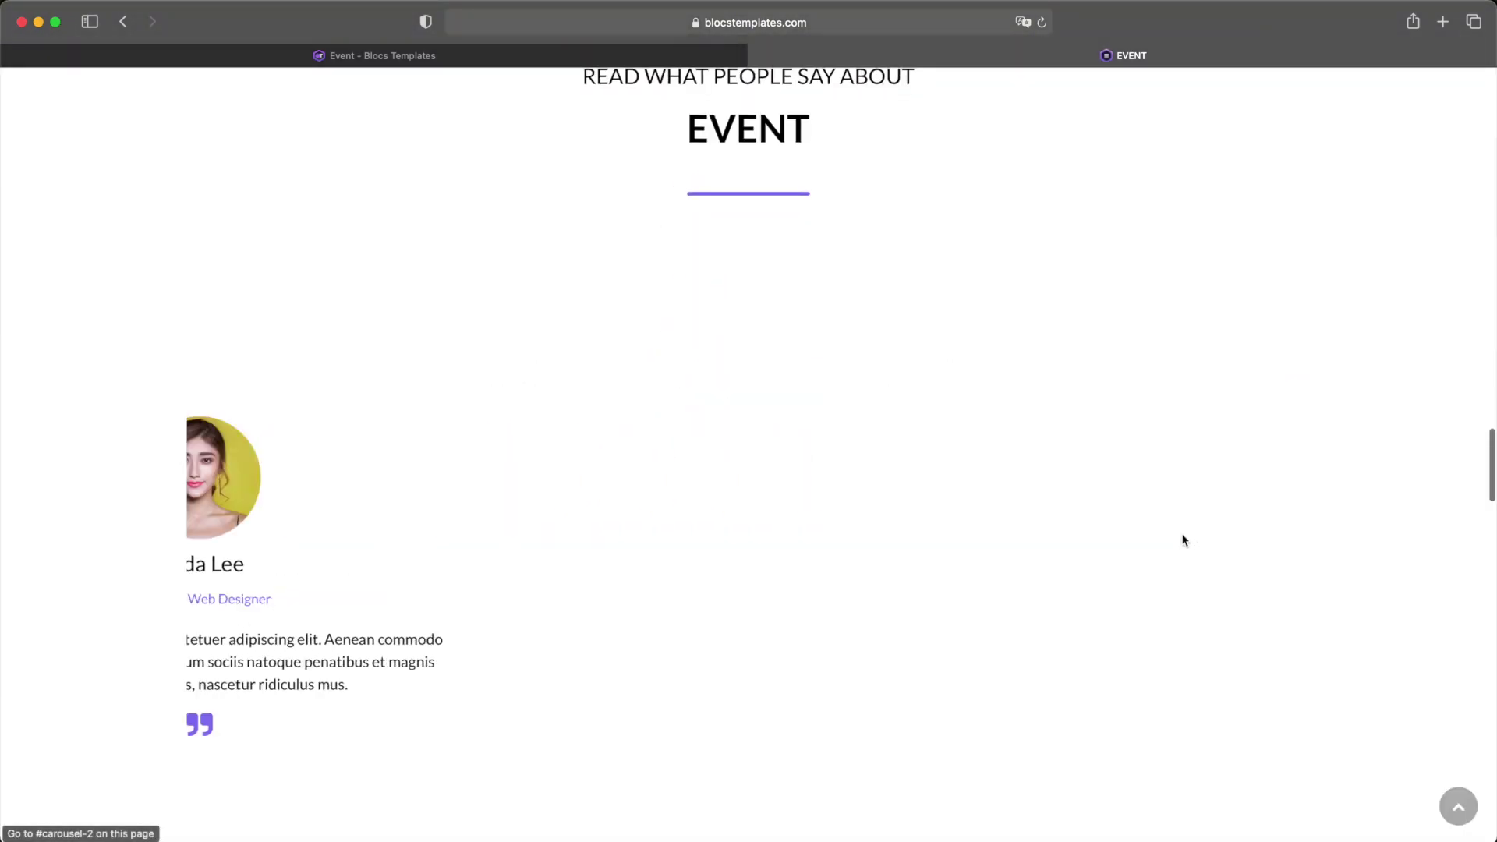
pyautogui.click(1204, 550)
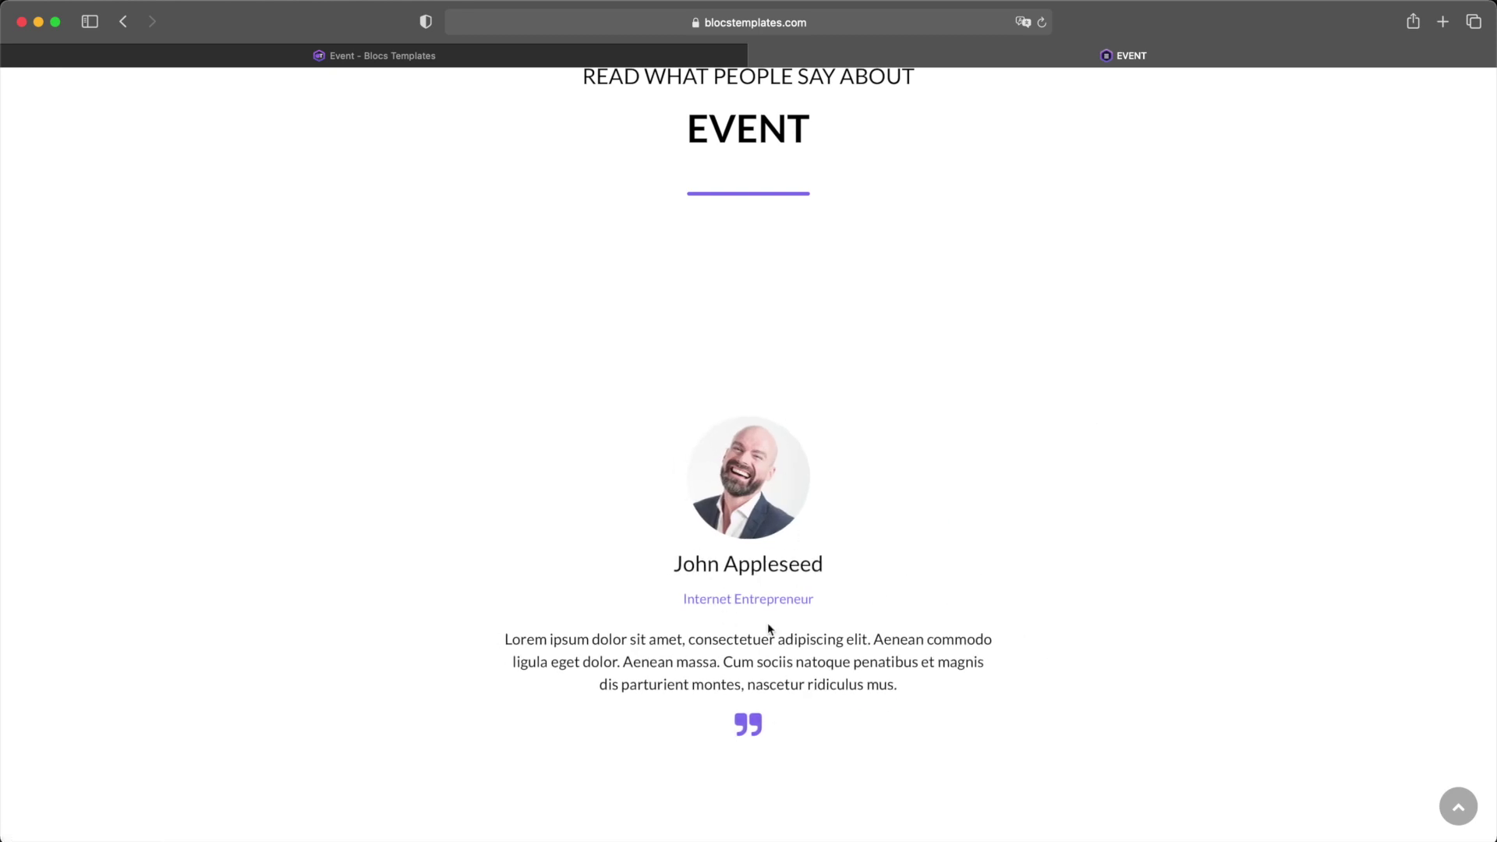
pyautogui.click(1184, 578)
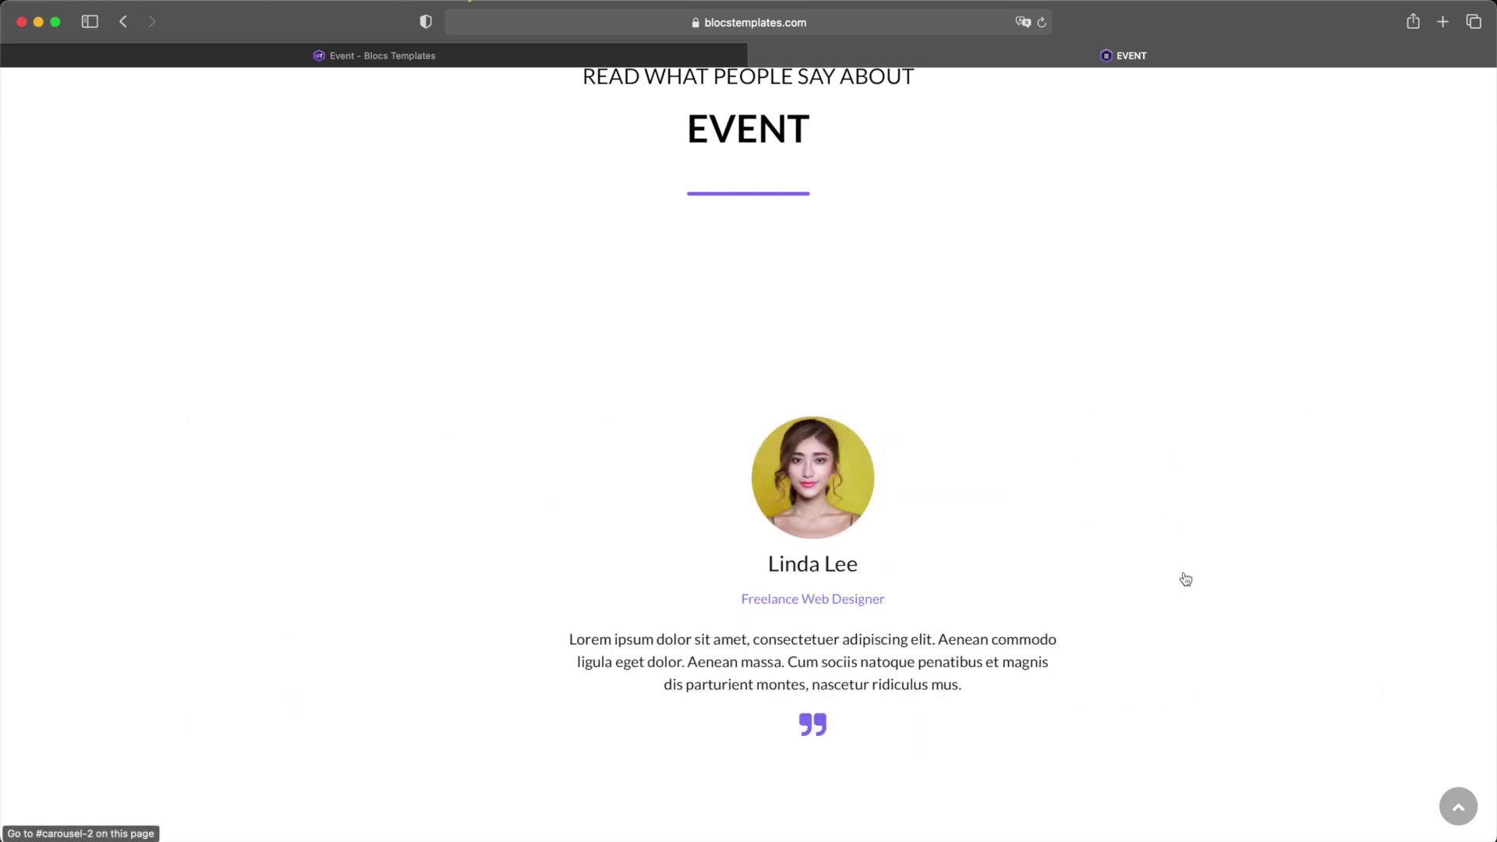
pyautogui.press('super+w')
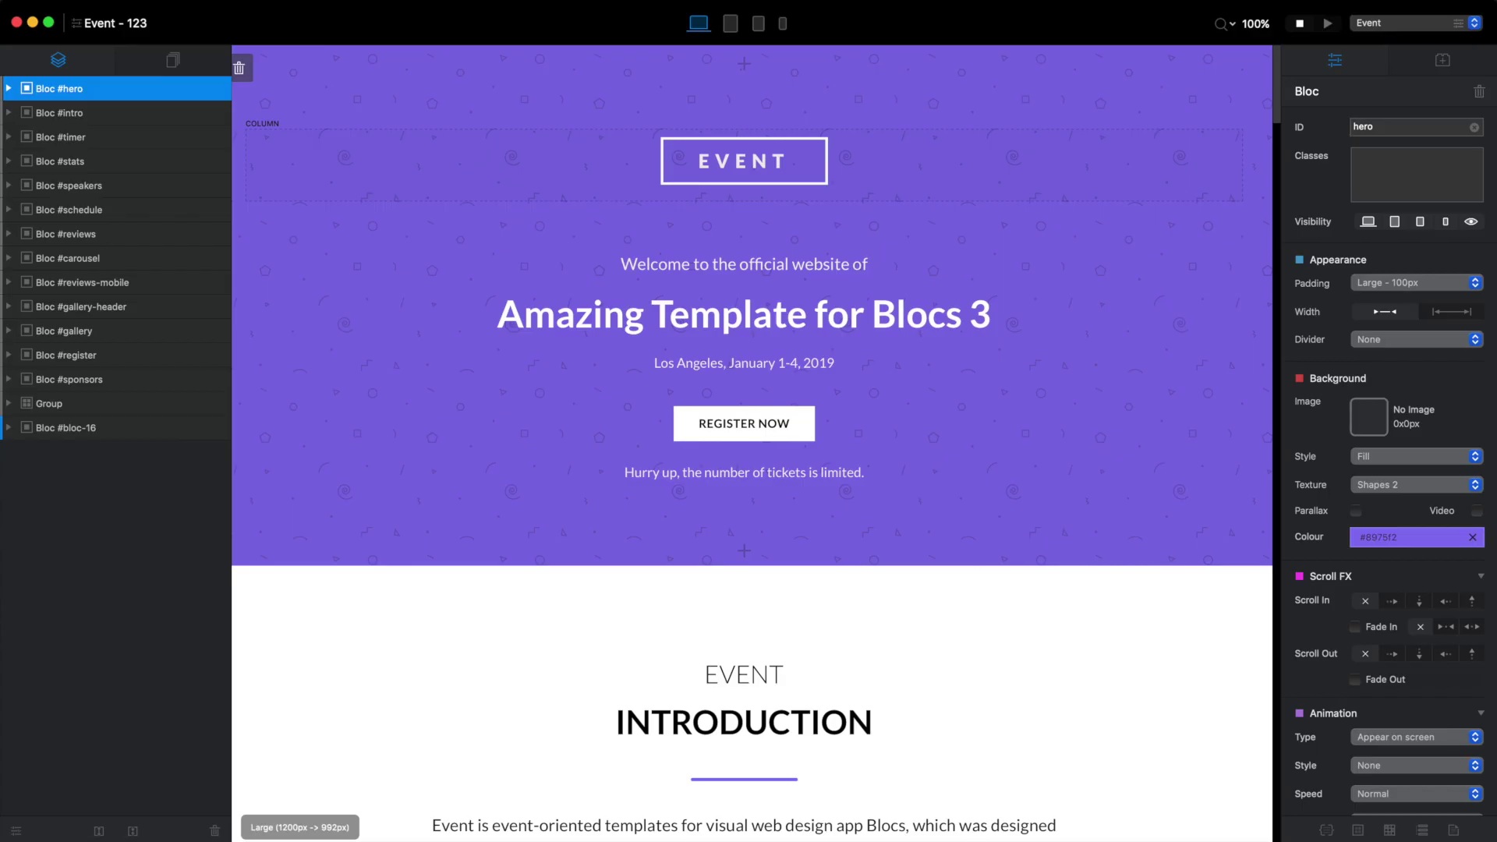
# - Select the reviews carousel and inspect its round portrait, name heading and testimonial paragraph
pyautogui.scroll(-20, 999, 601)
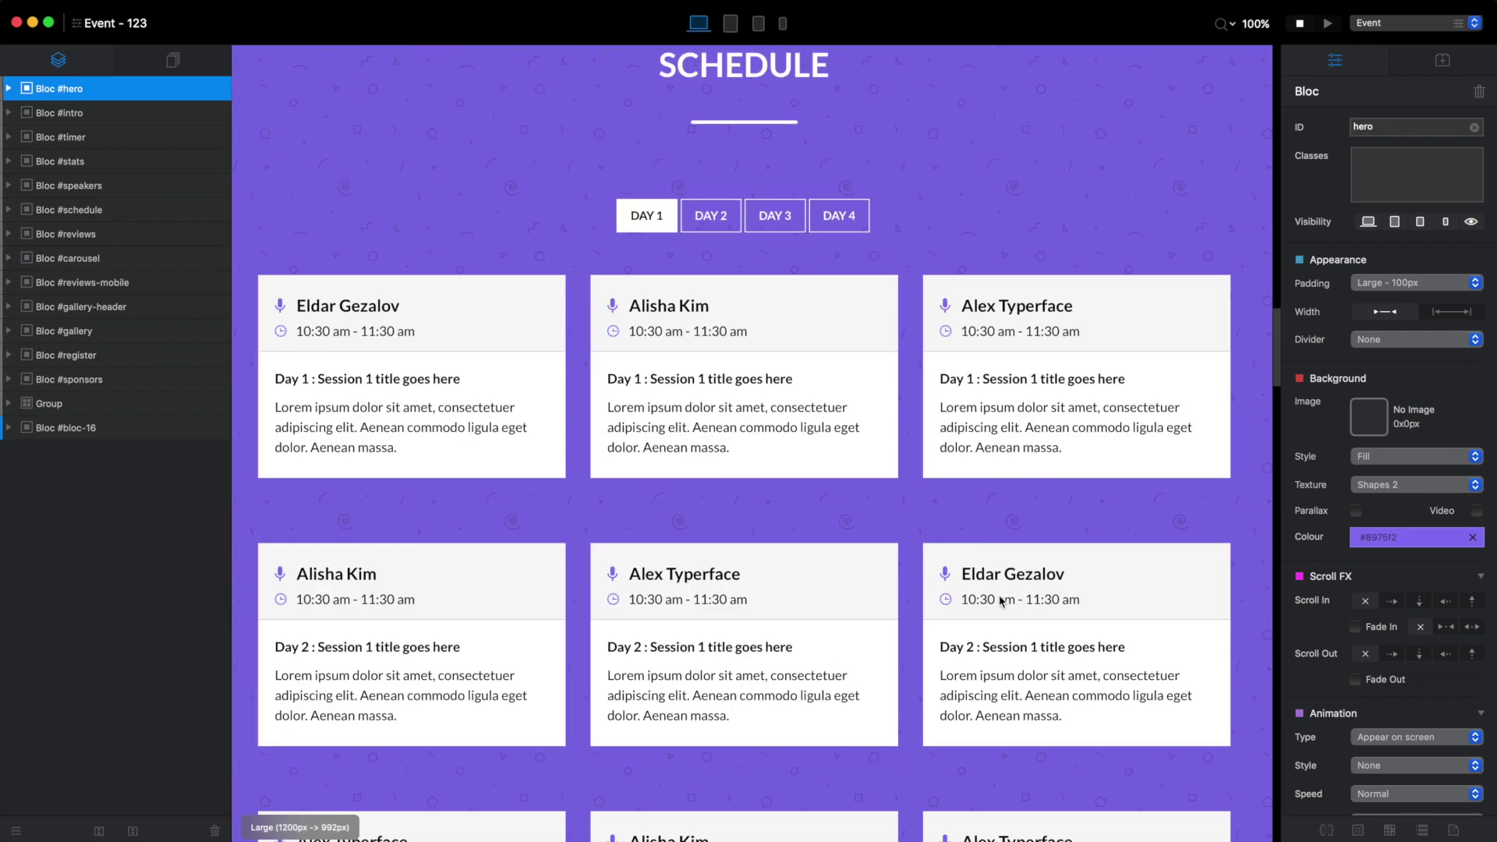
pyautogui.scroll(-15, 999, 601)
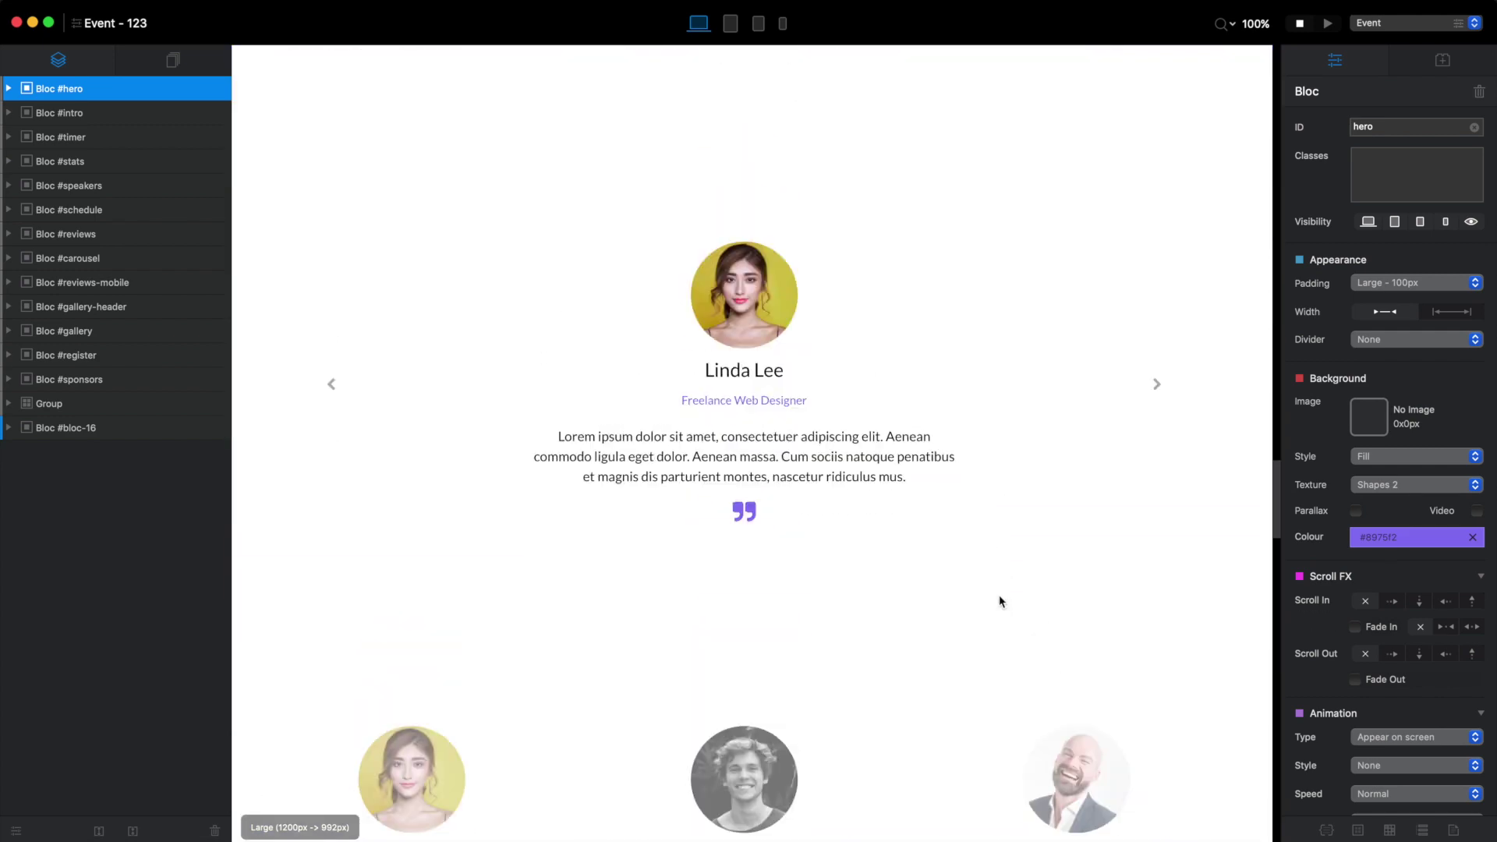
pyautogui.scroll(2, 998, 601)
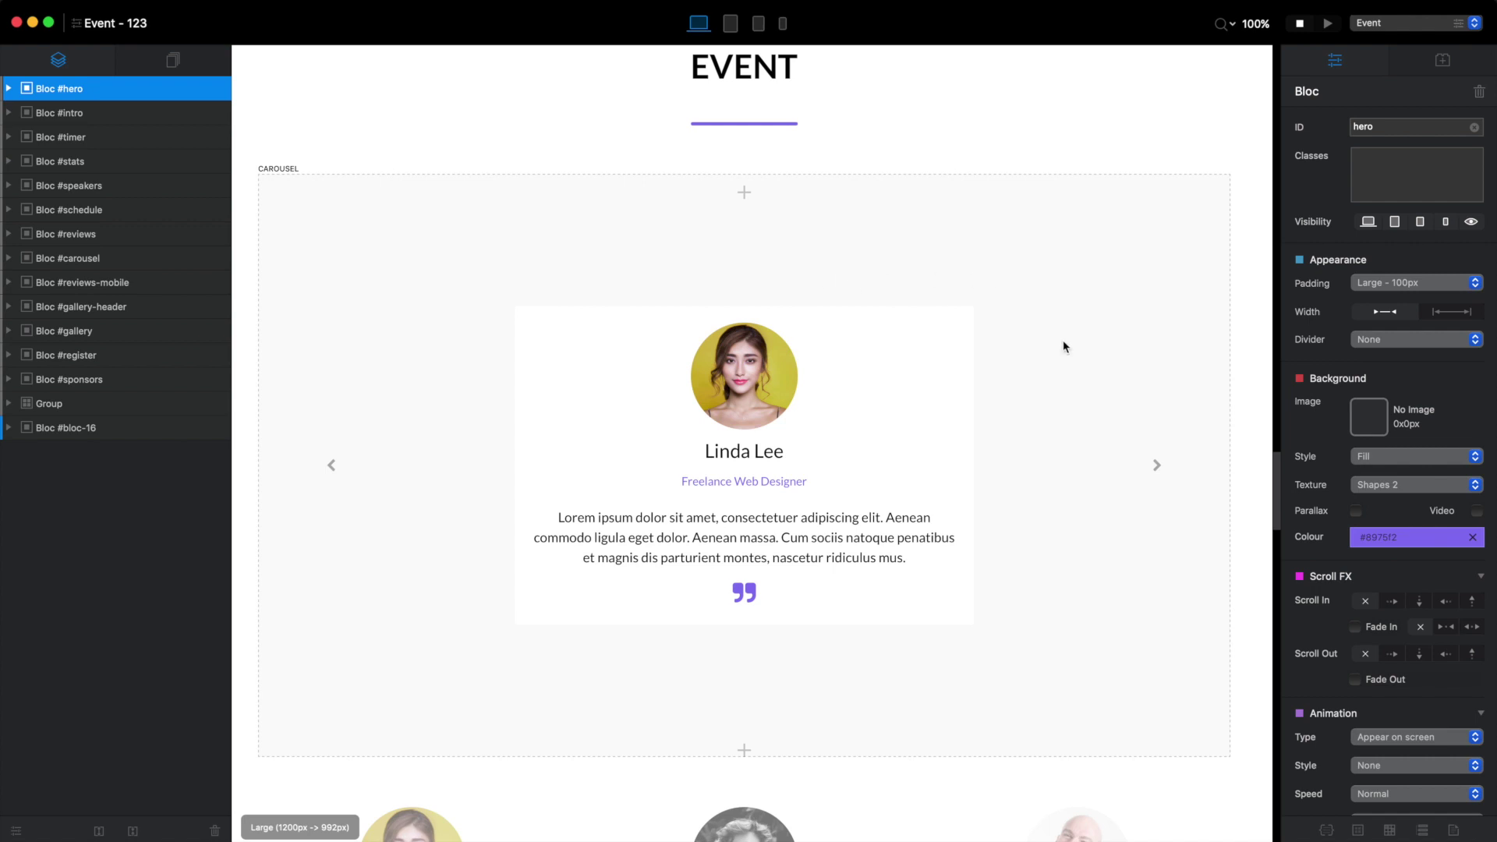
pyautogui.click(1065, 264)
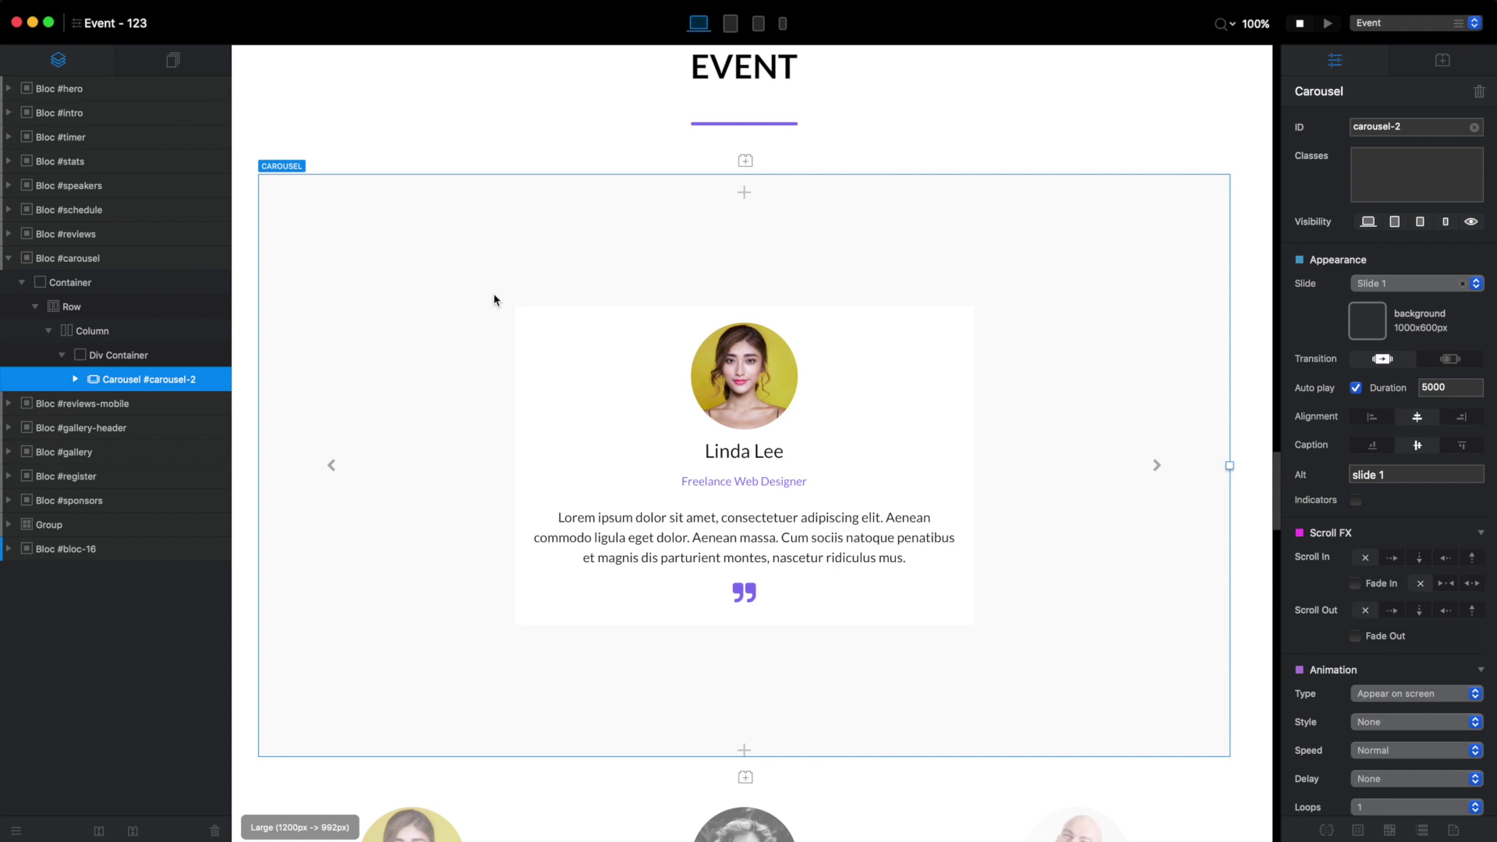
pyautogui.click(782, 379)
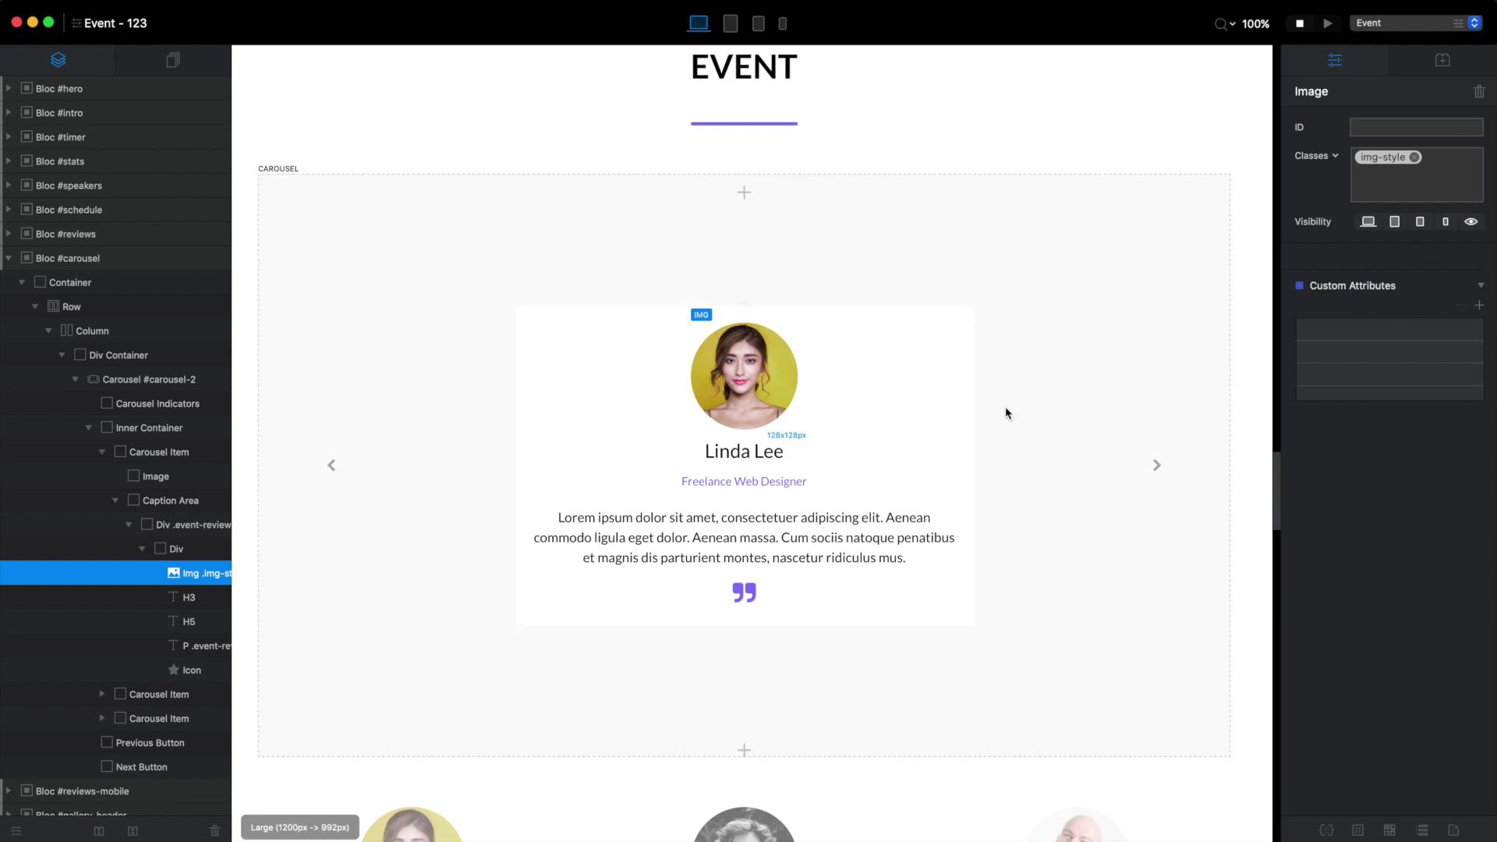
pyautogui.click(844, 451)
pyautogui.click(844, 561)
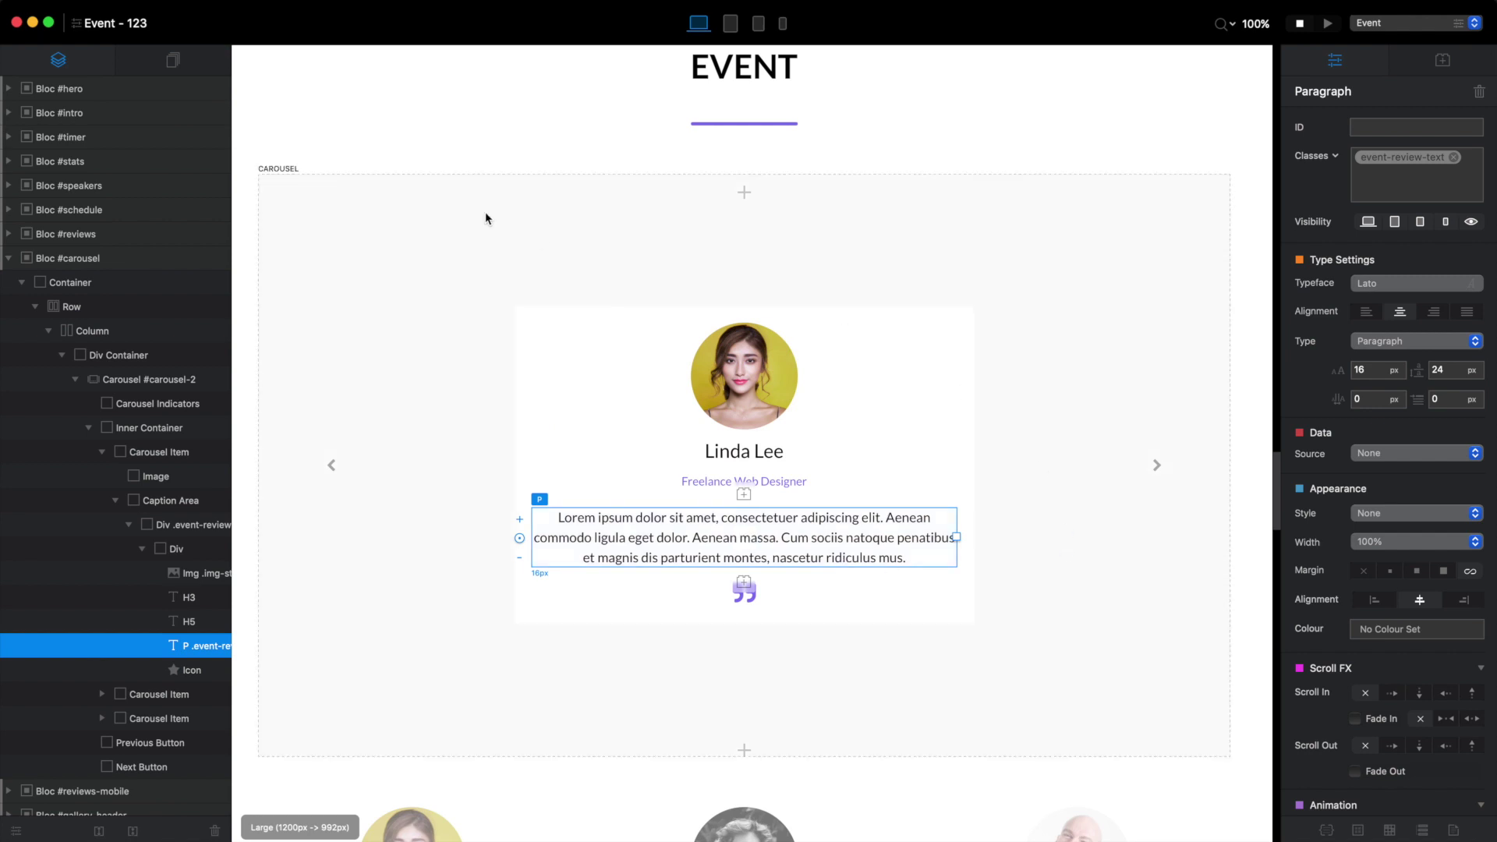
# - Select the carousel bloc and create a new page named 'new-page'
pyautogui.click(351, 147)
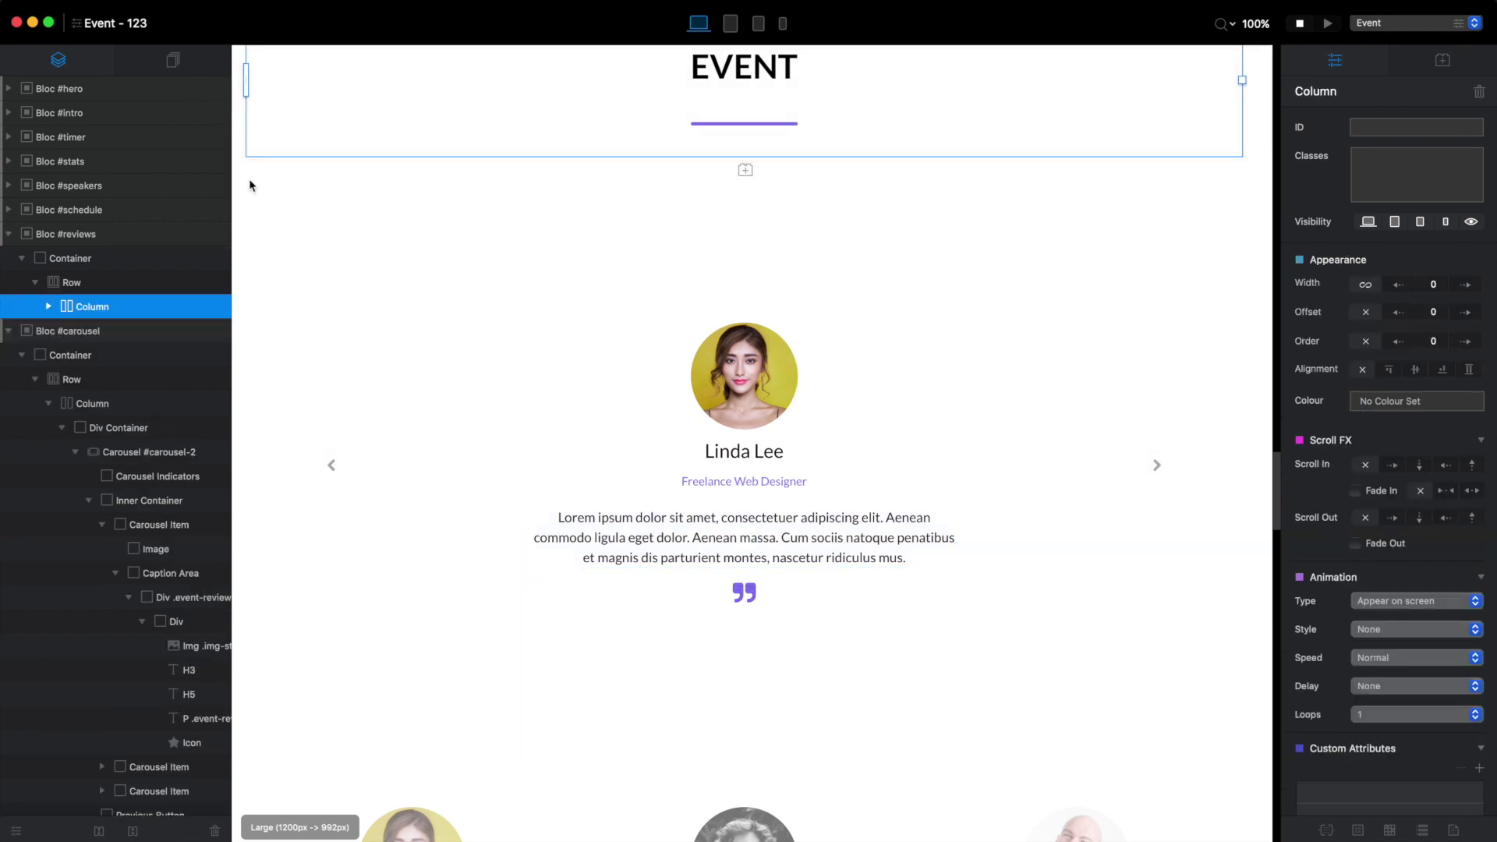
pyautogui.click(240, 199)
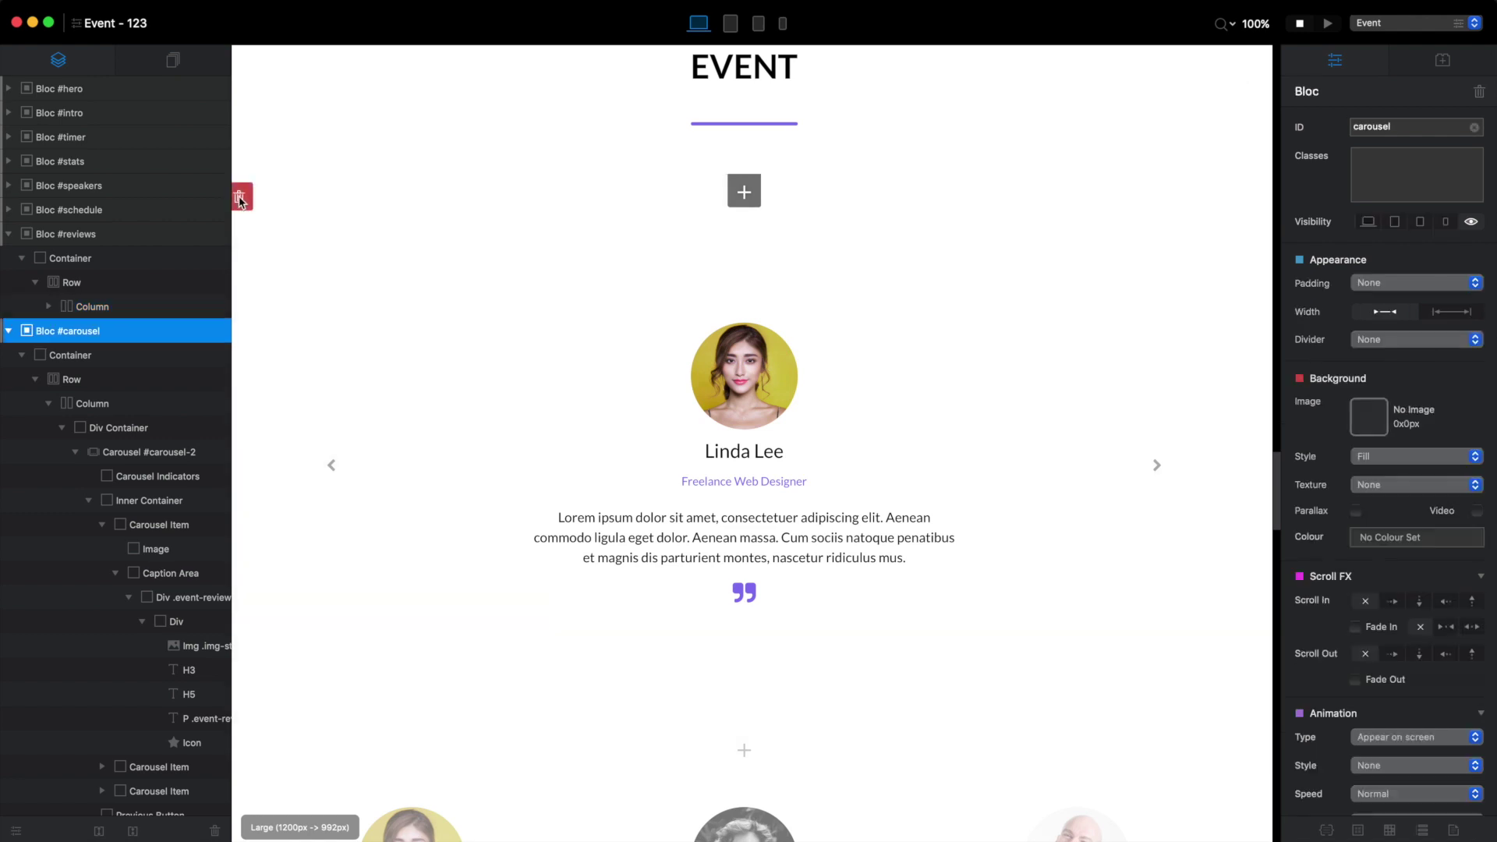
pyautogui.click(173, 60)
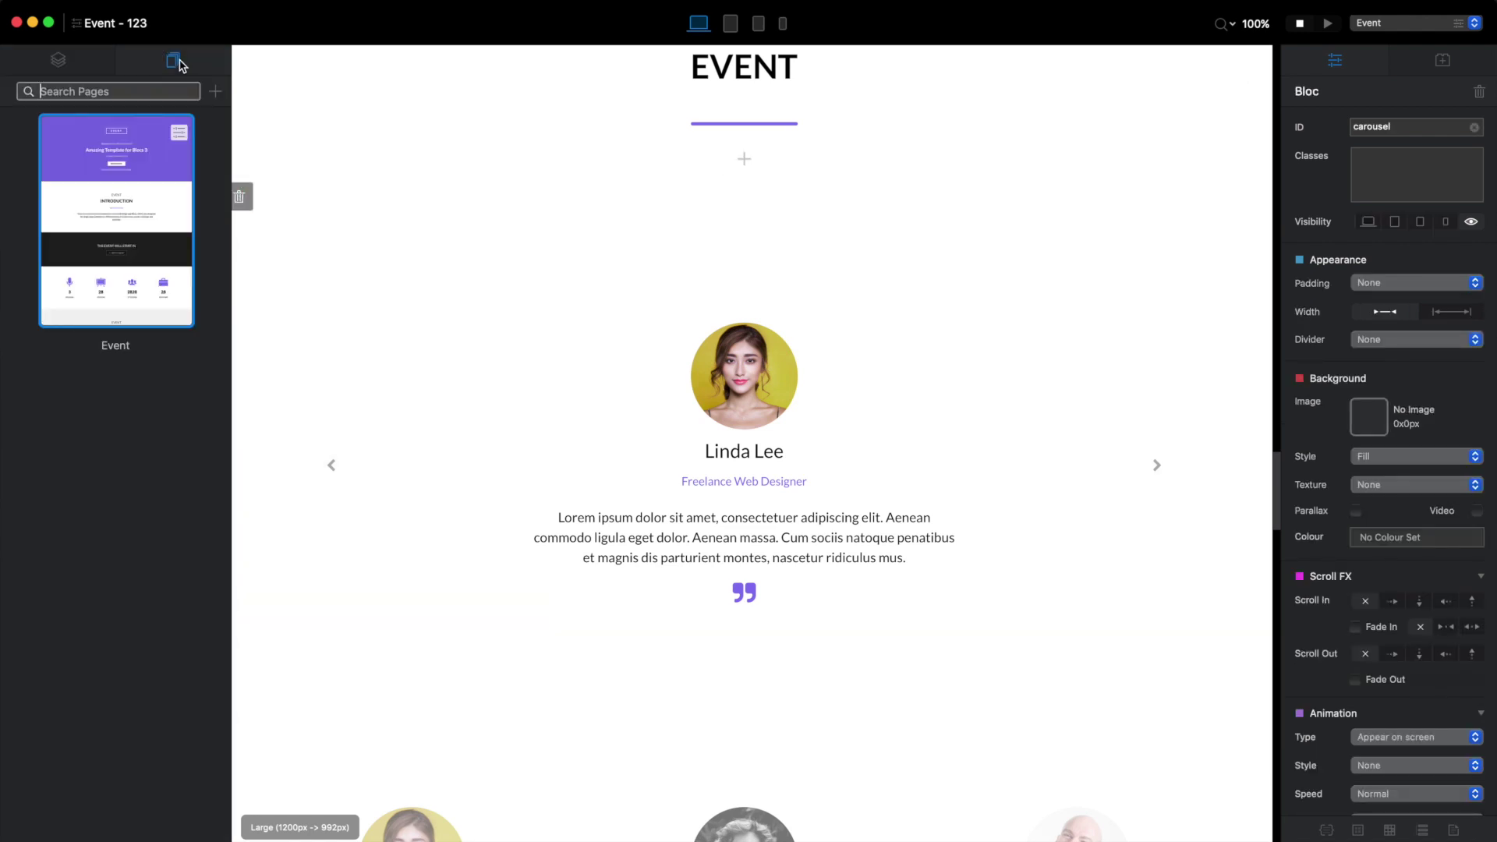
pyautogui.click(215, 92)
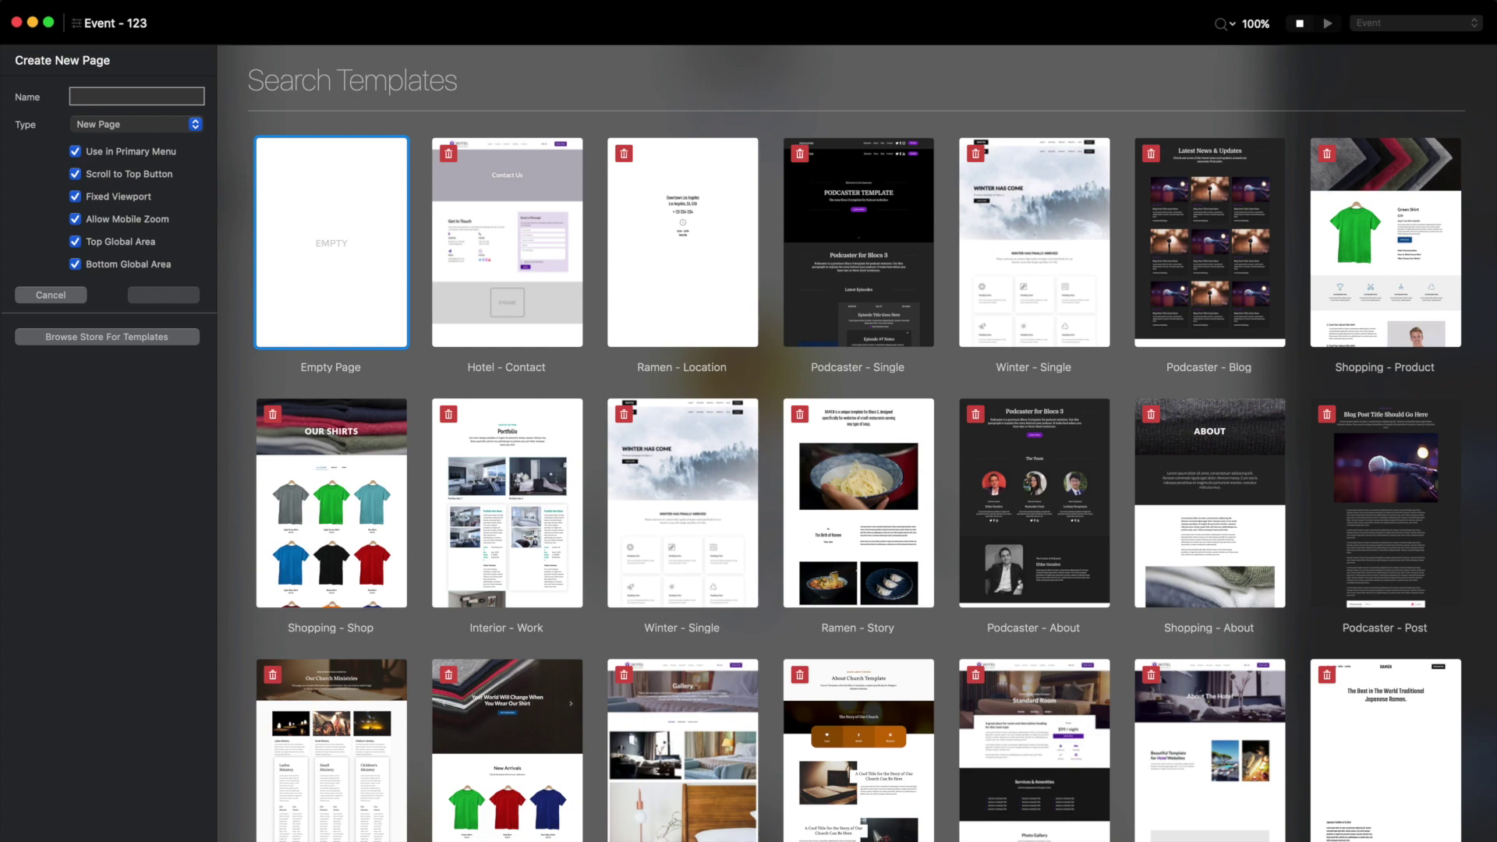
pyautogui.write('new-page')
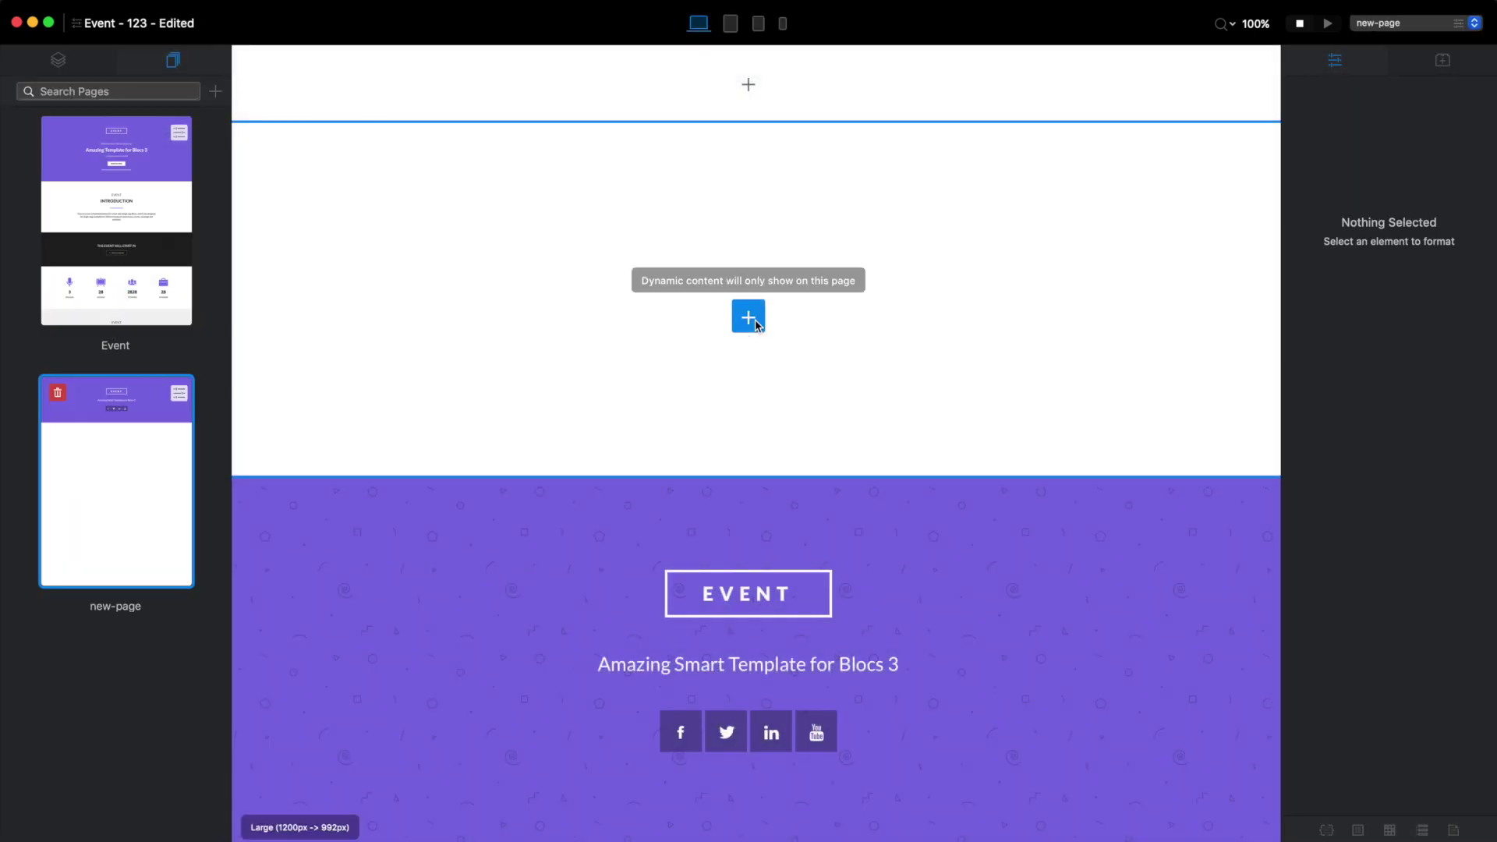
# - Add an empty one-column bloc to new-page and duplicate it
pyautogui.click(749, 316)
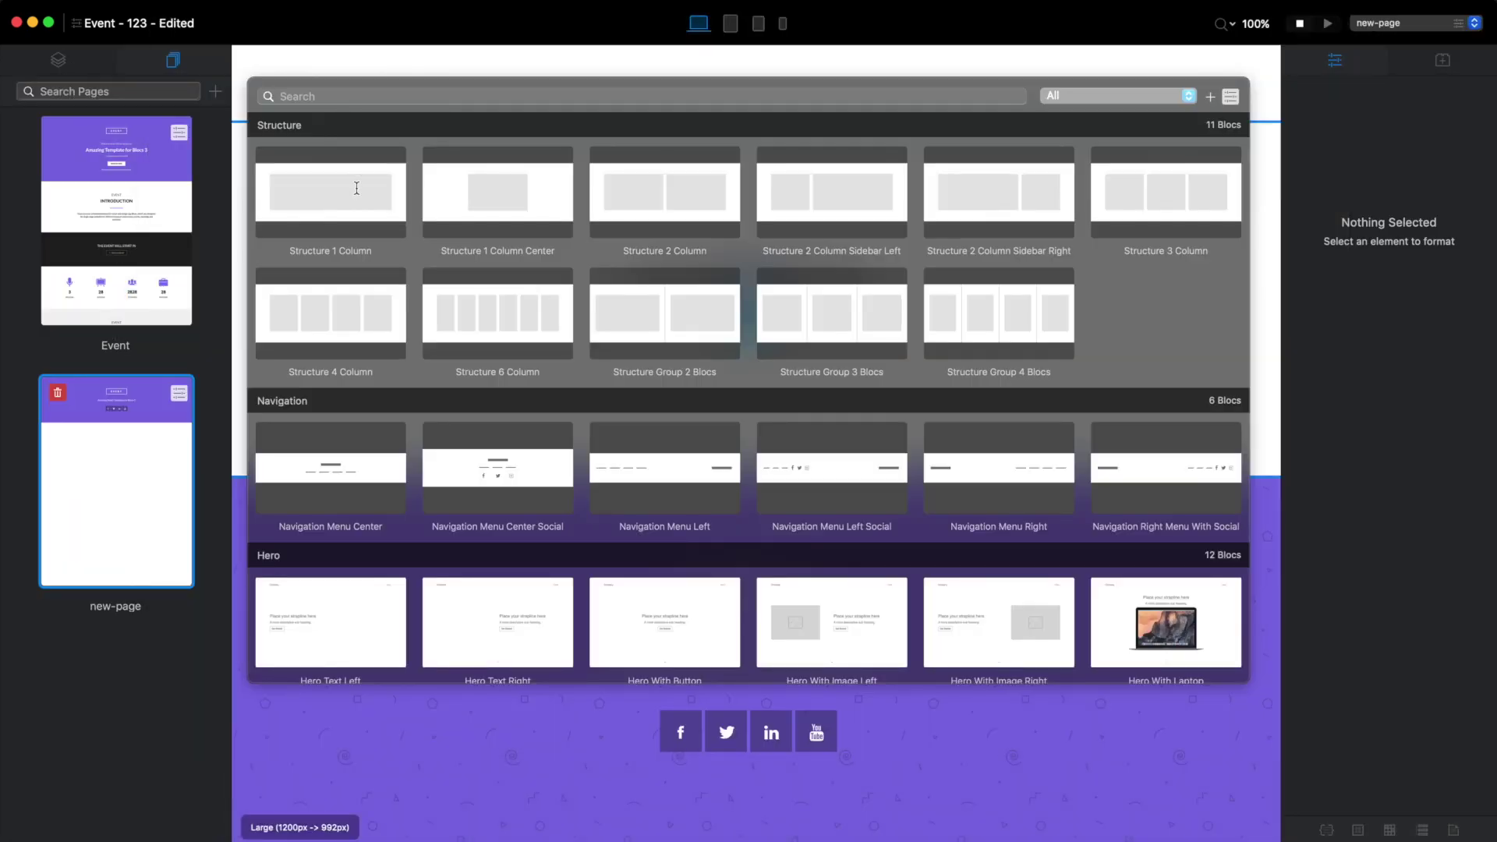
pyautogui.click(357, 190)
pyautogui.press('super+d')
pyautogui.press('Return')
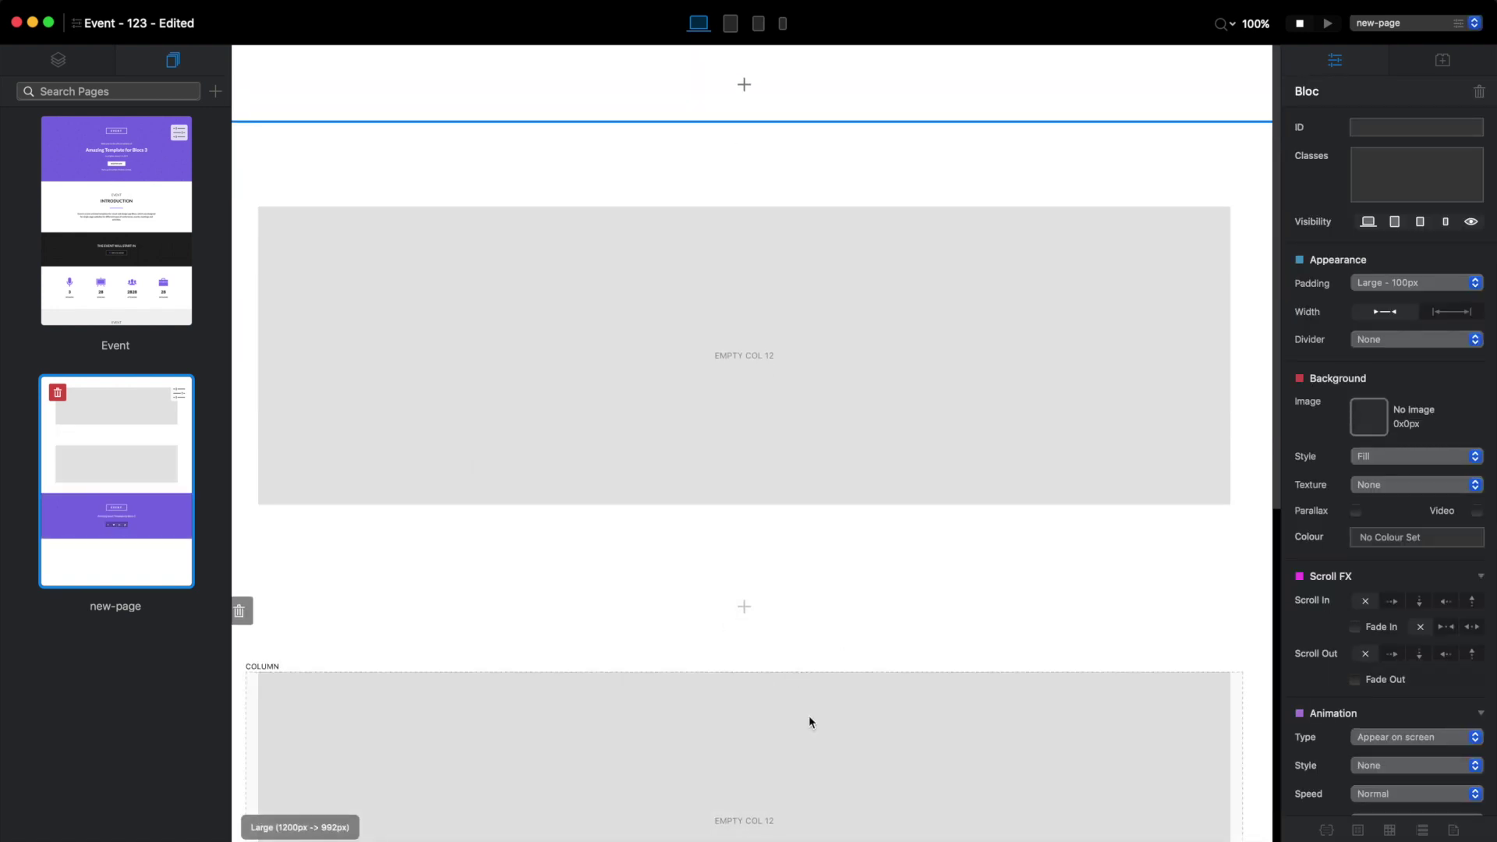
# - Insert a Carousel bric into the top bloc's column
pyautogui.click(793, 298)
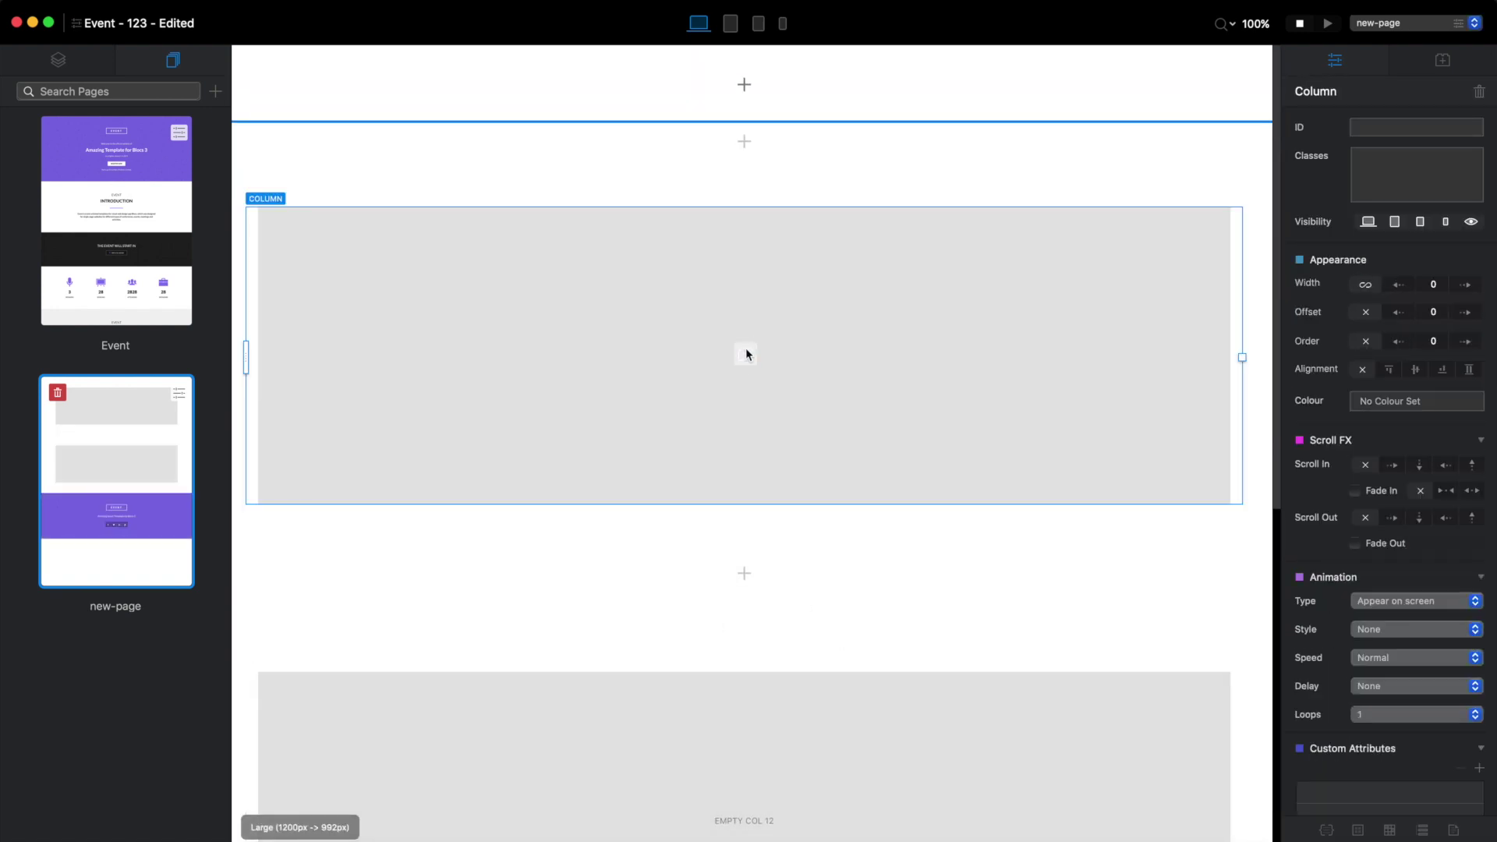
pyautogui.click(745, 353)
pyautogui.write('car')
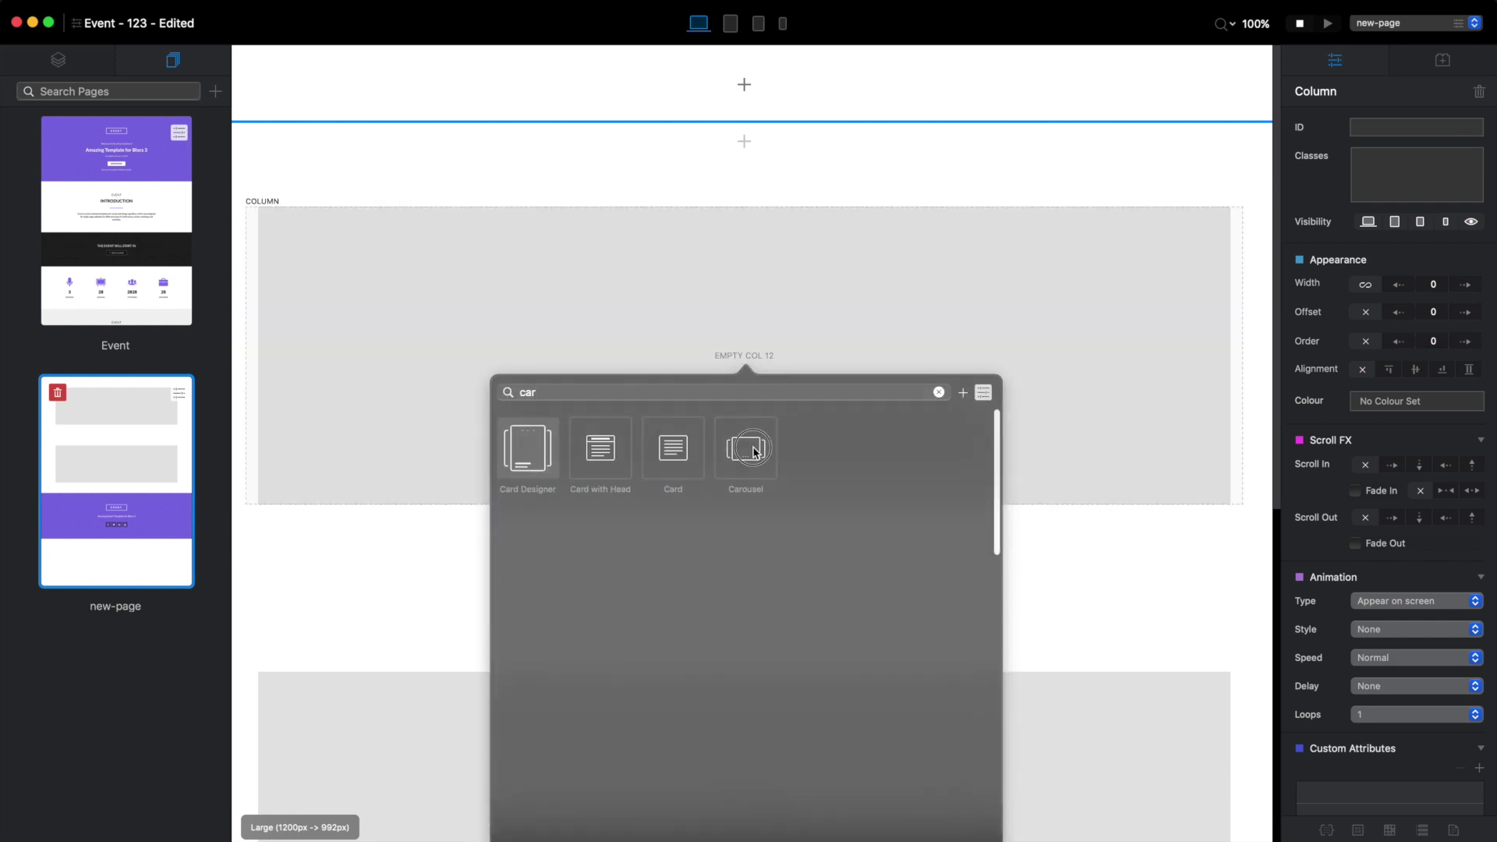
pyautogui.click(752, 446)
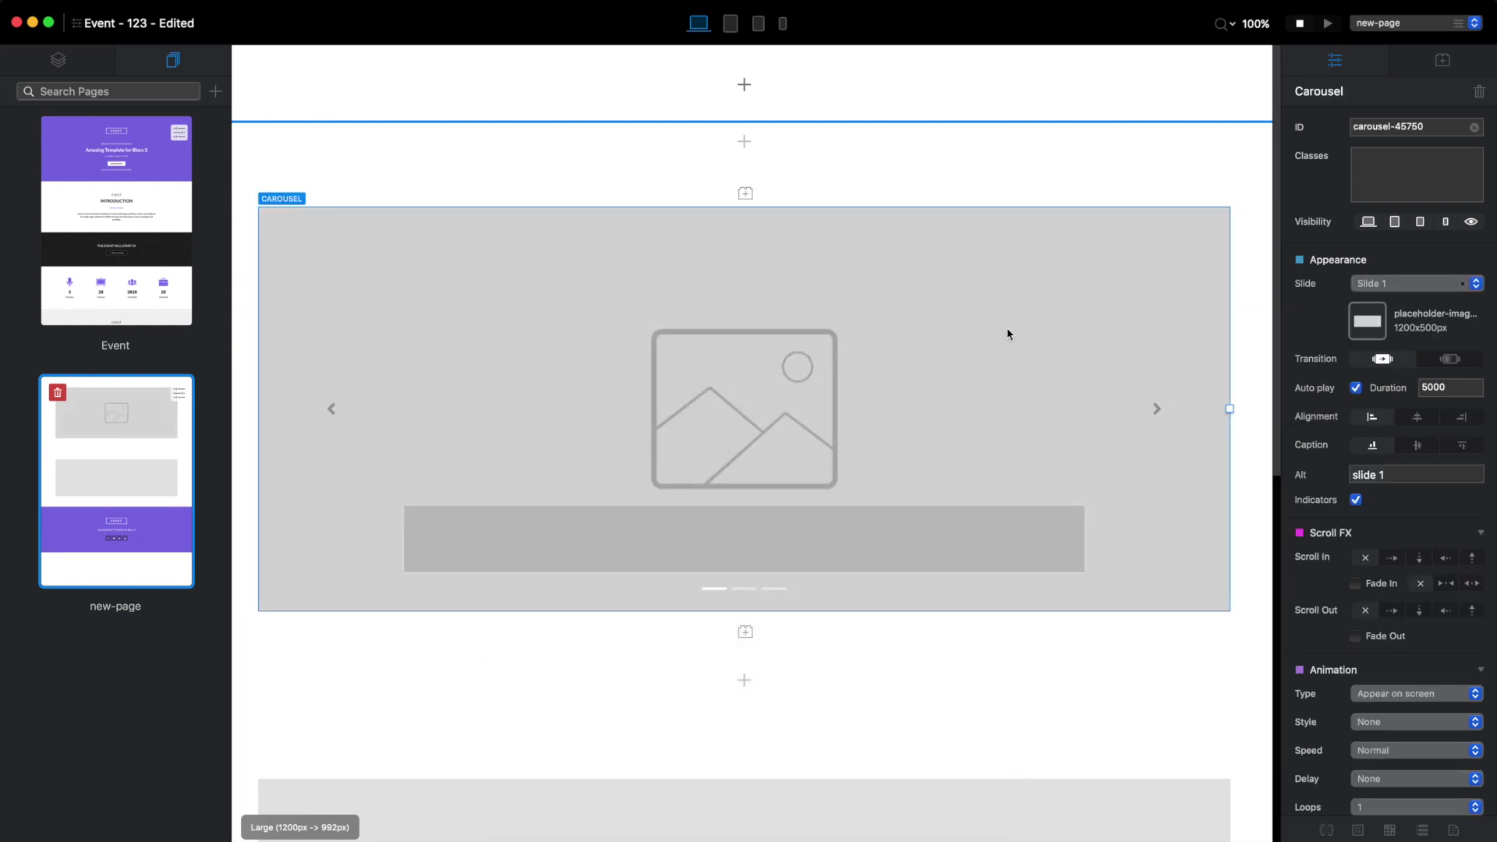
# - Set Slide 1's image to the blank background.png
pyautogui.click(1366, 322)
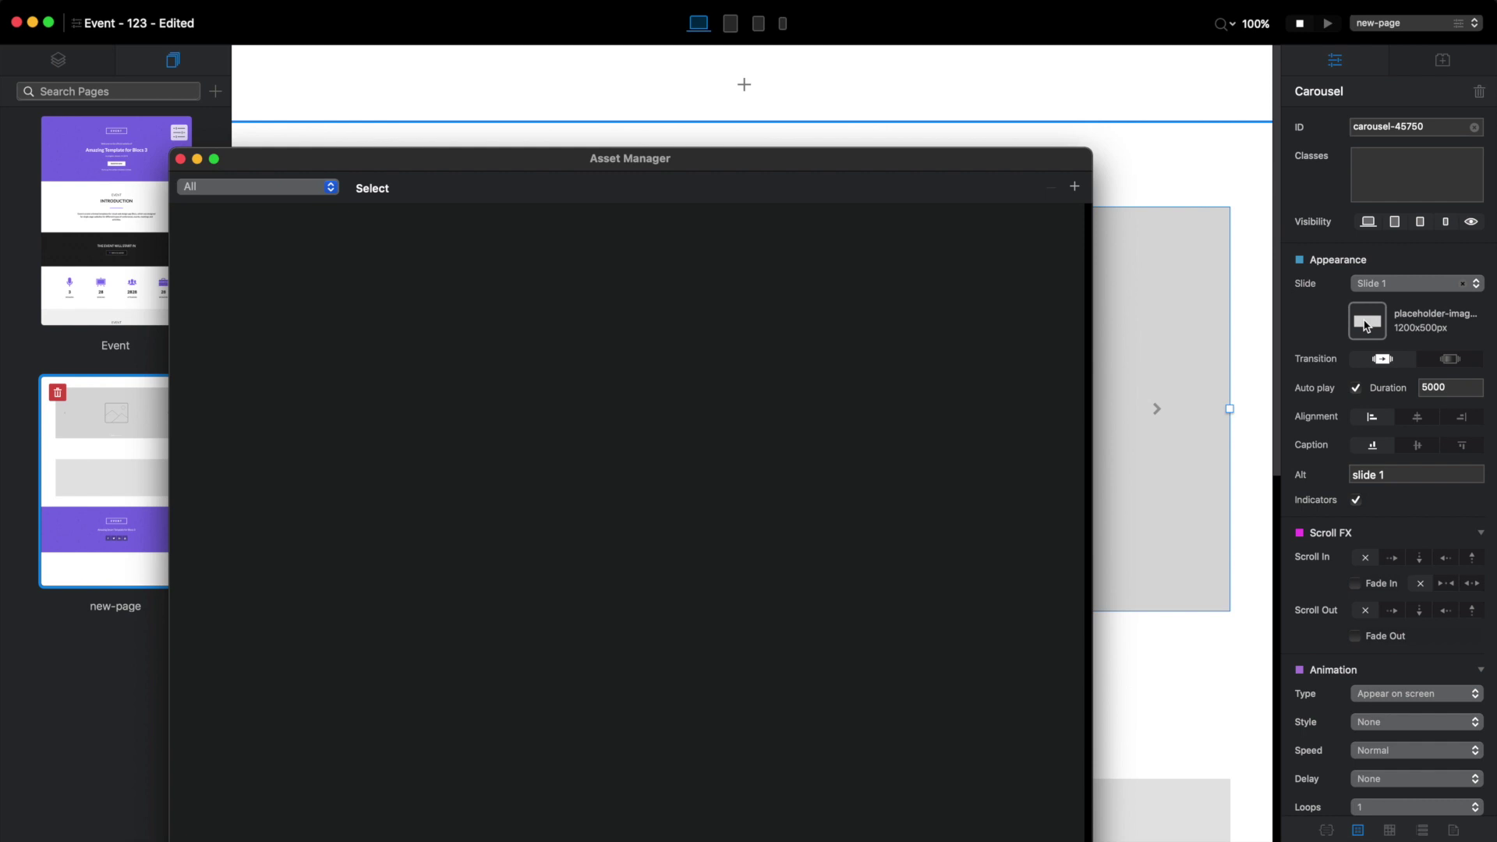
pyautogui.moveTo(861, 156); pyautogui.dragTo(984, 533)
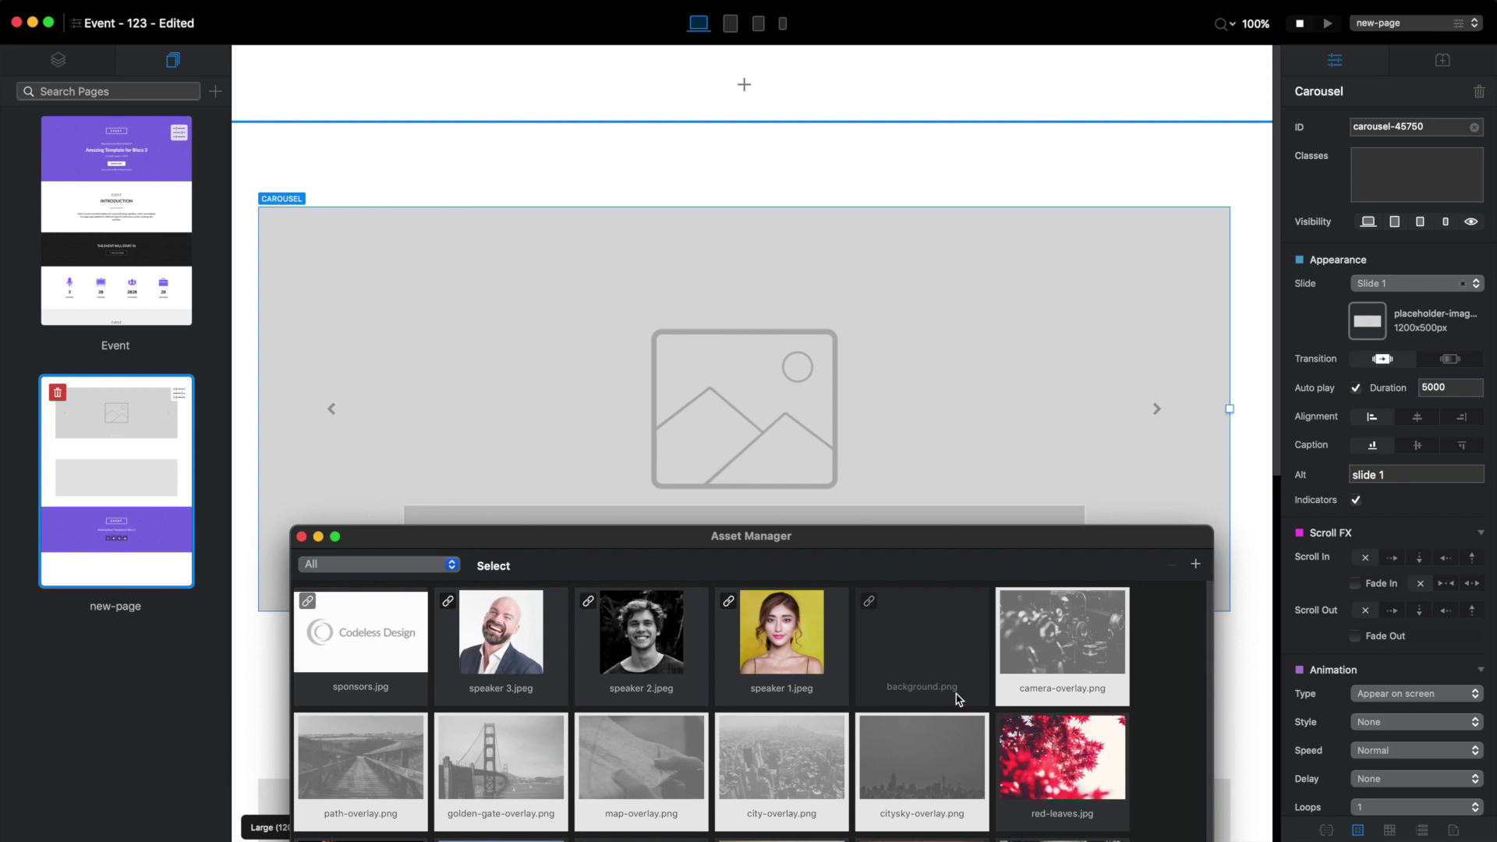
pyautogui.scroll(-2, 954, 385)
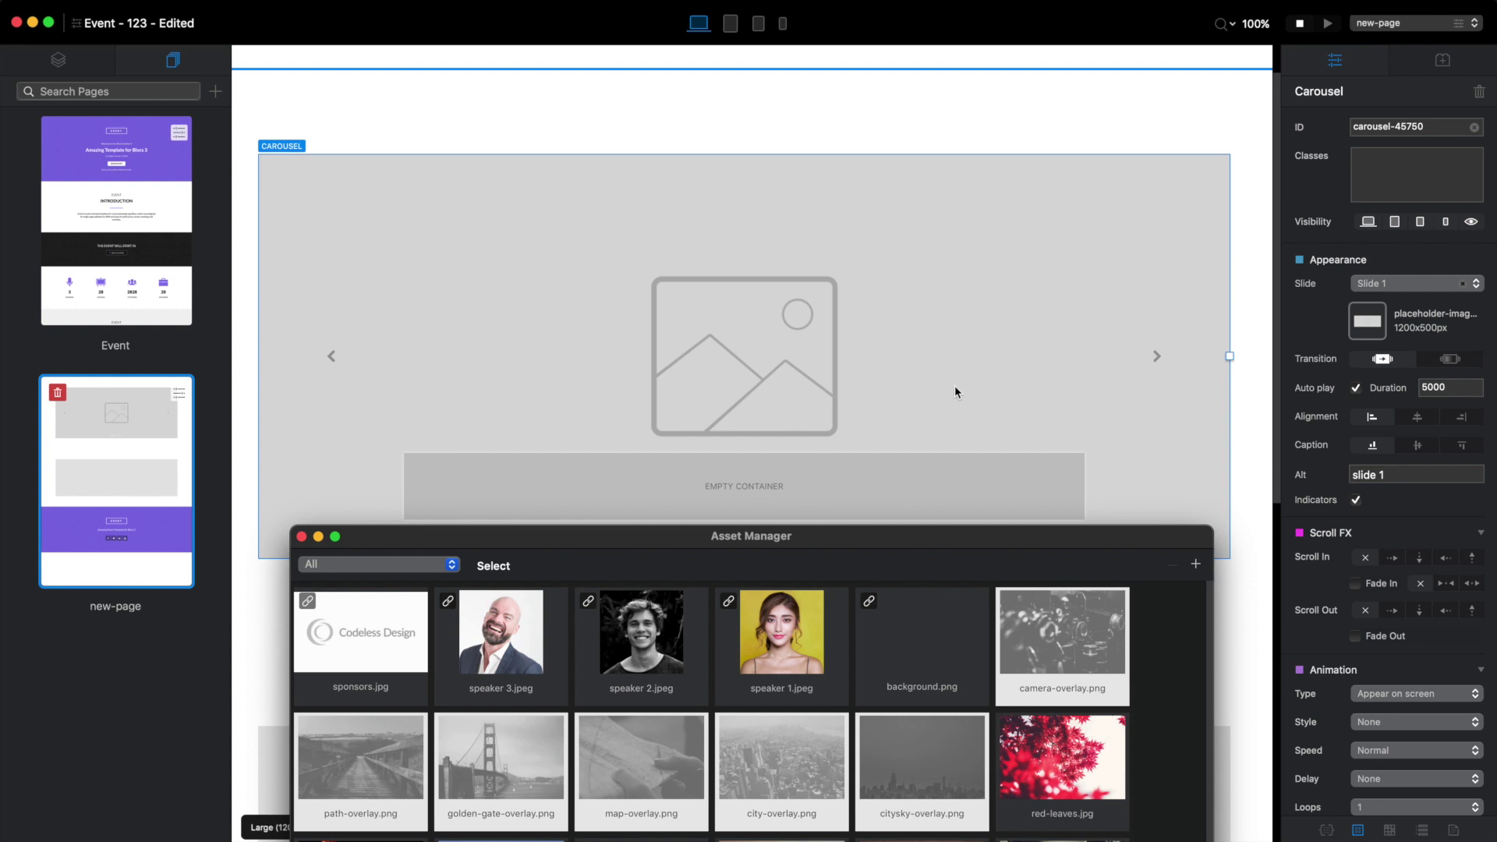
pyautogui.click(958, 634)
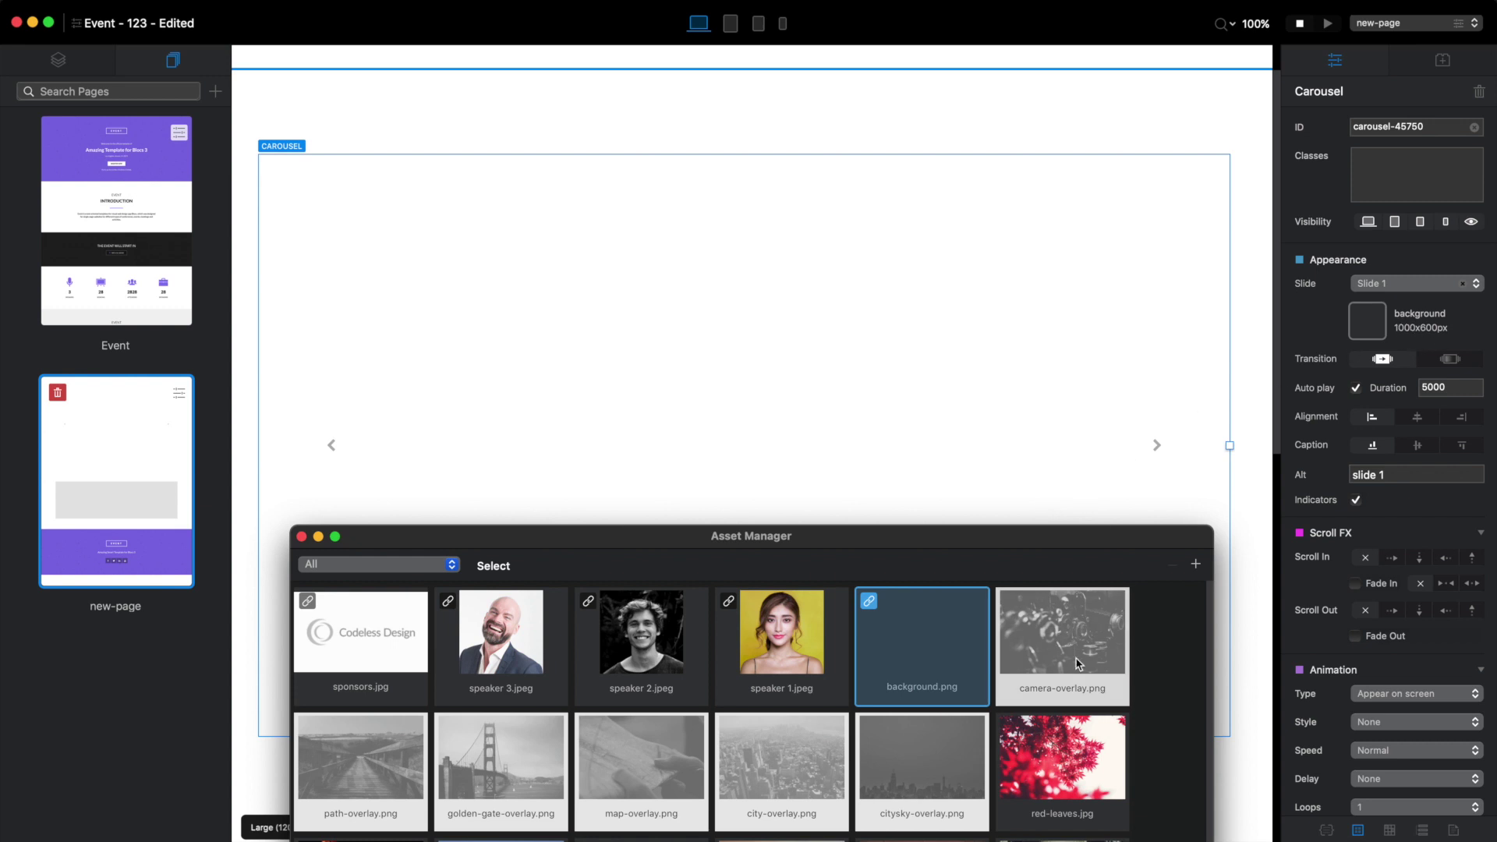
pyautogui.click(1064, 766)
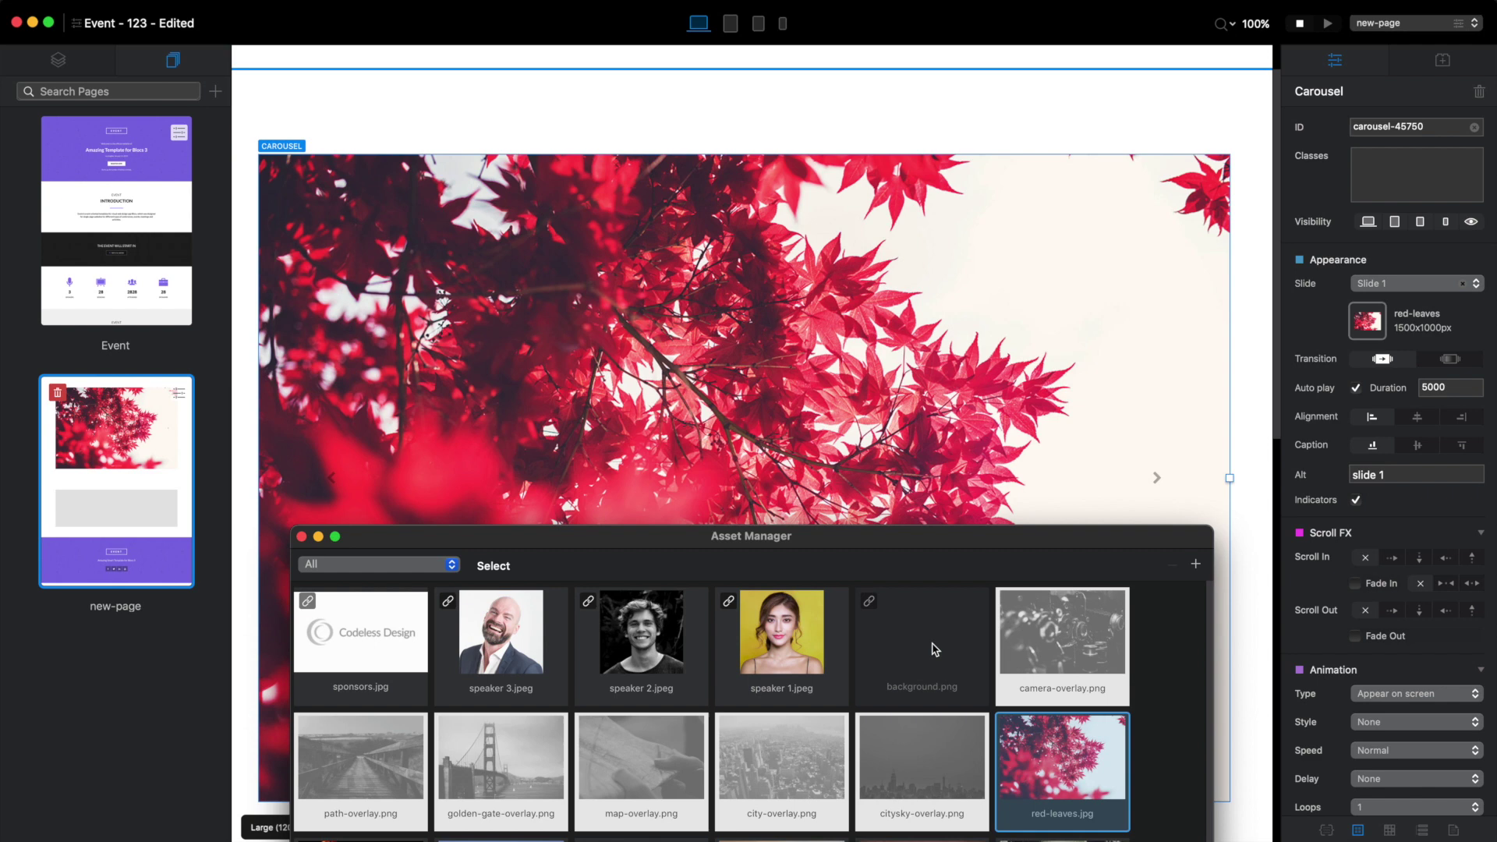
pyautogui.click(935, 650)
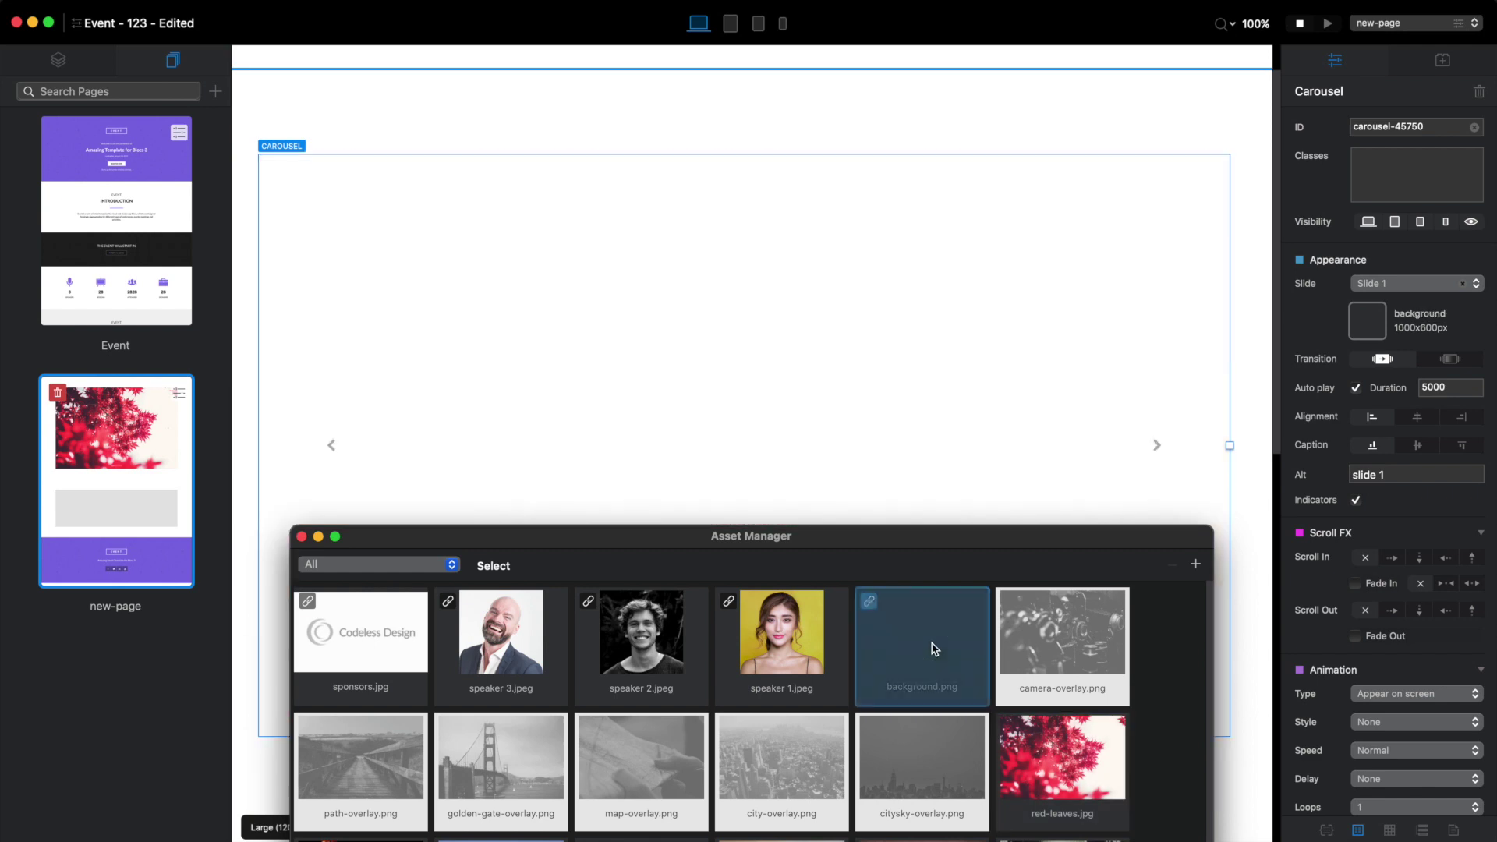
# - Give Slides 2 and 3 the background.png image and close the Asset Manager
pyautogui.click(1402, 282)
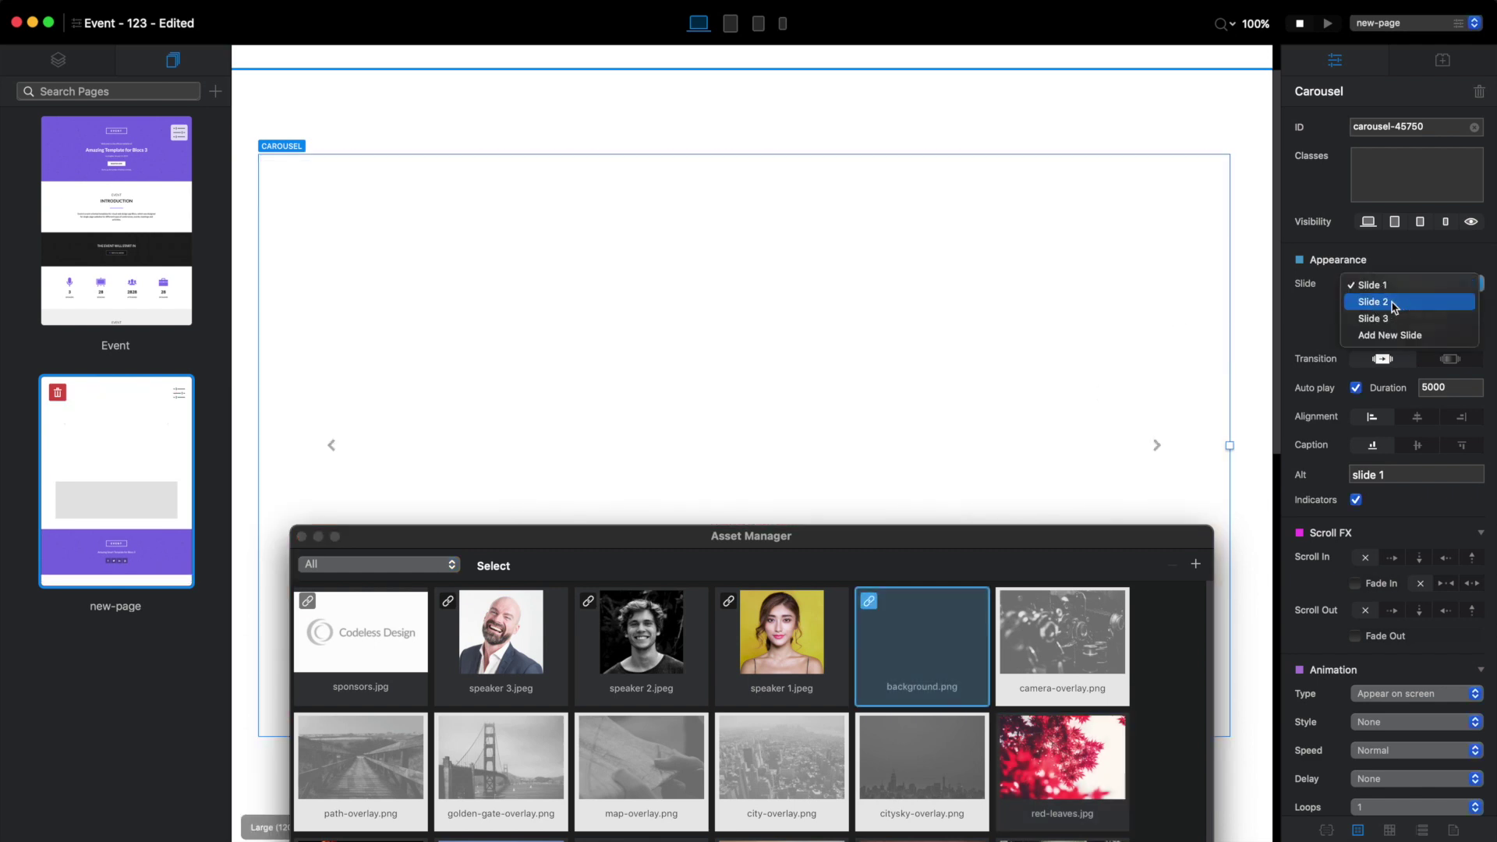
pyautogui.click(1394, 304)
pyautogui.click(953, 647)
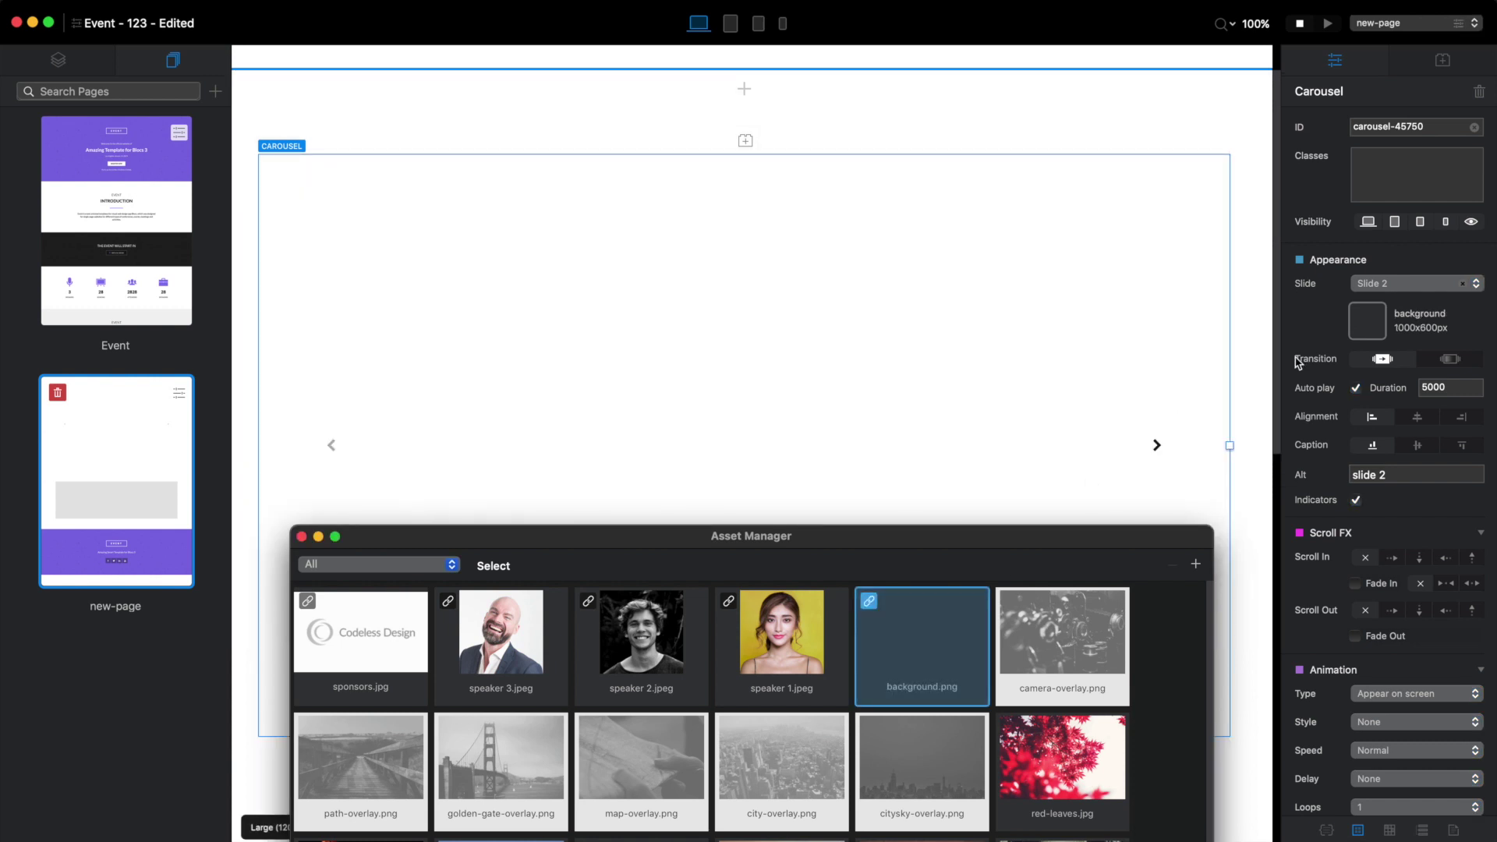
pyautogui.click(1407, 284)
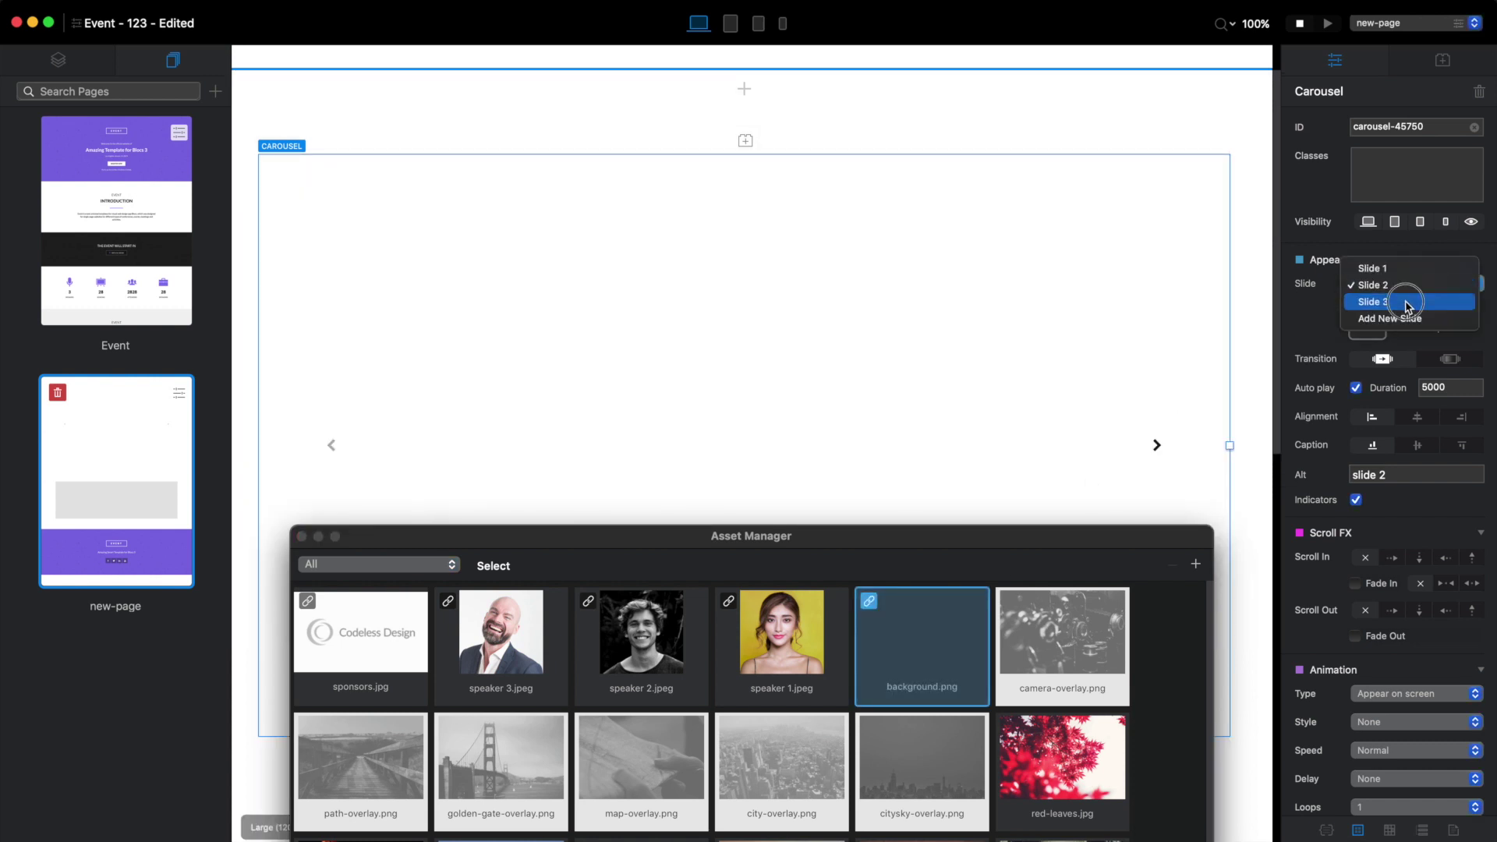
pyautogui.click(1405, 302)
pyautogui.click(928, 624)
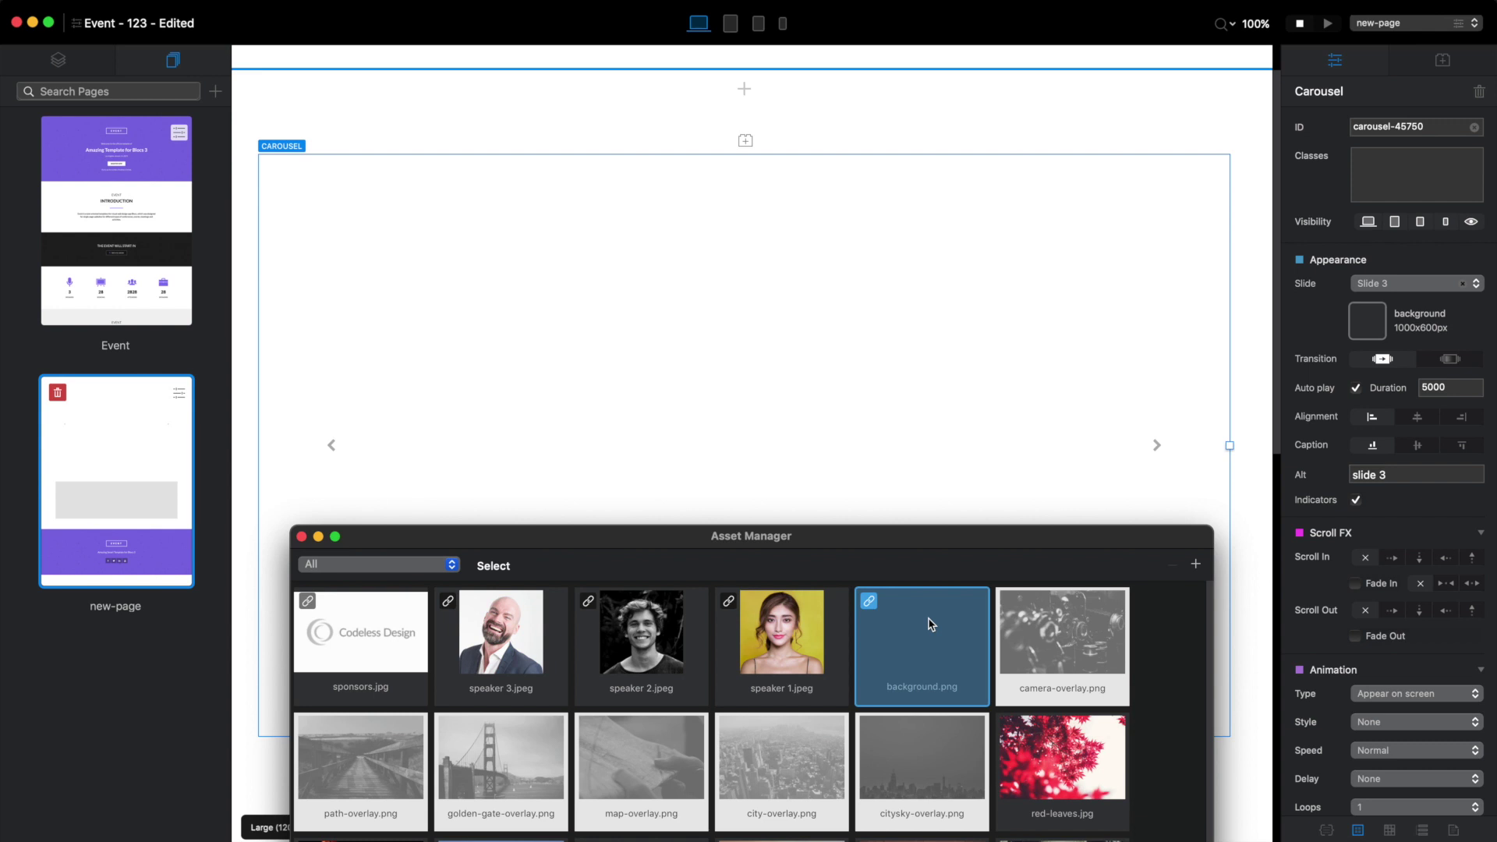
pyautogui.click(301, 536)
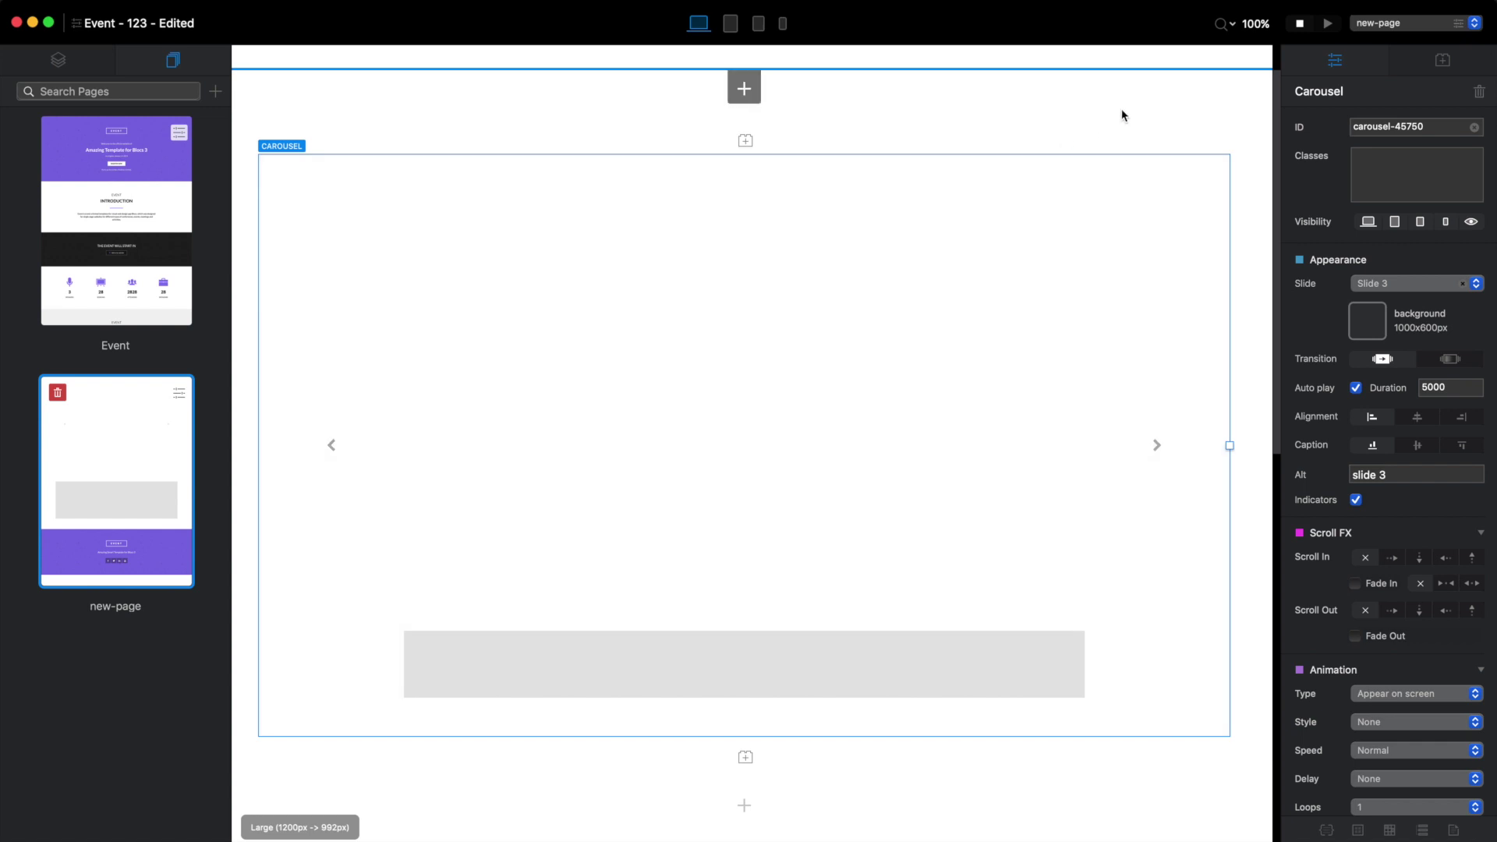
pyautogui.scroll(-2, 1123, 115)
pyautogui.scroll(3, 1123, 114)
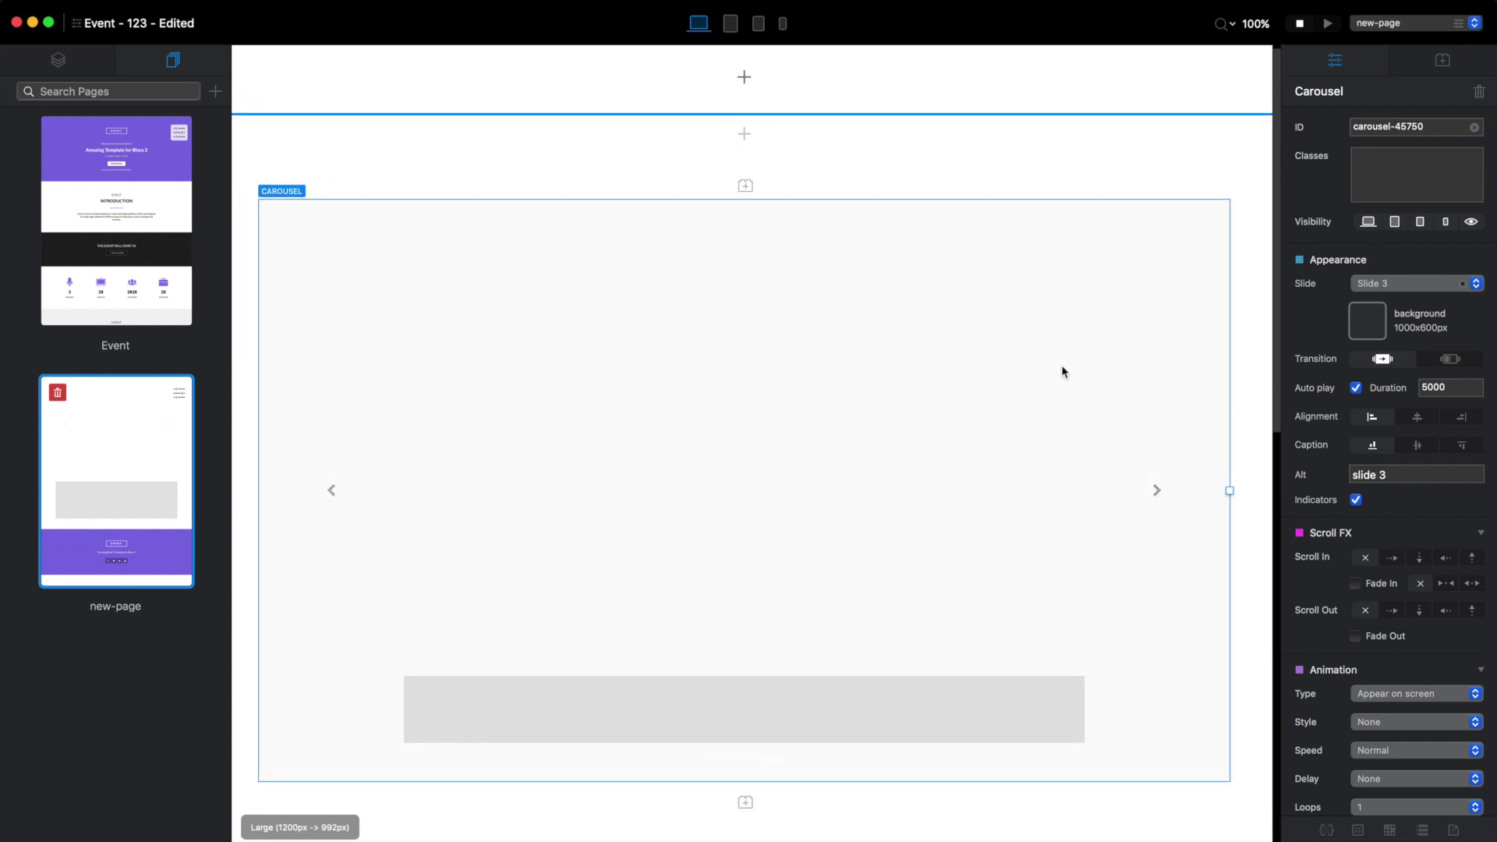
pyautogui.scroll(-2, 1061, 370)
pyautogui.click(77, 226)
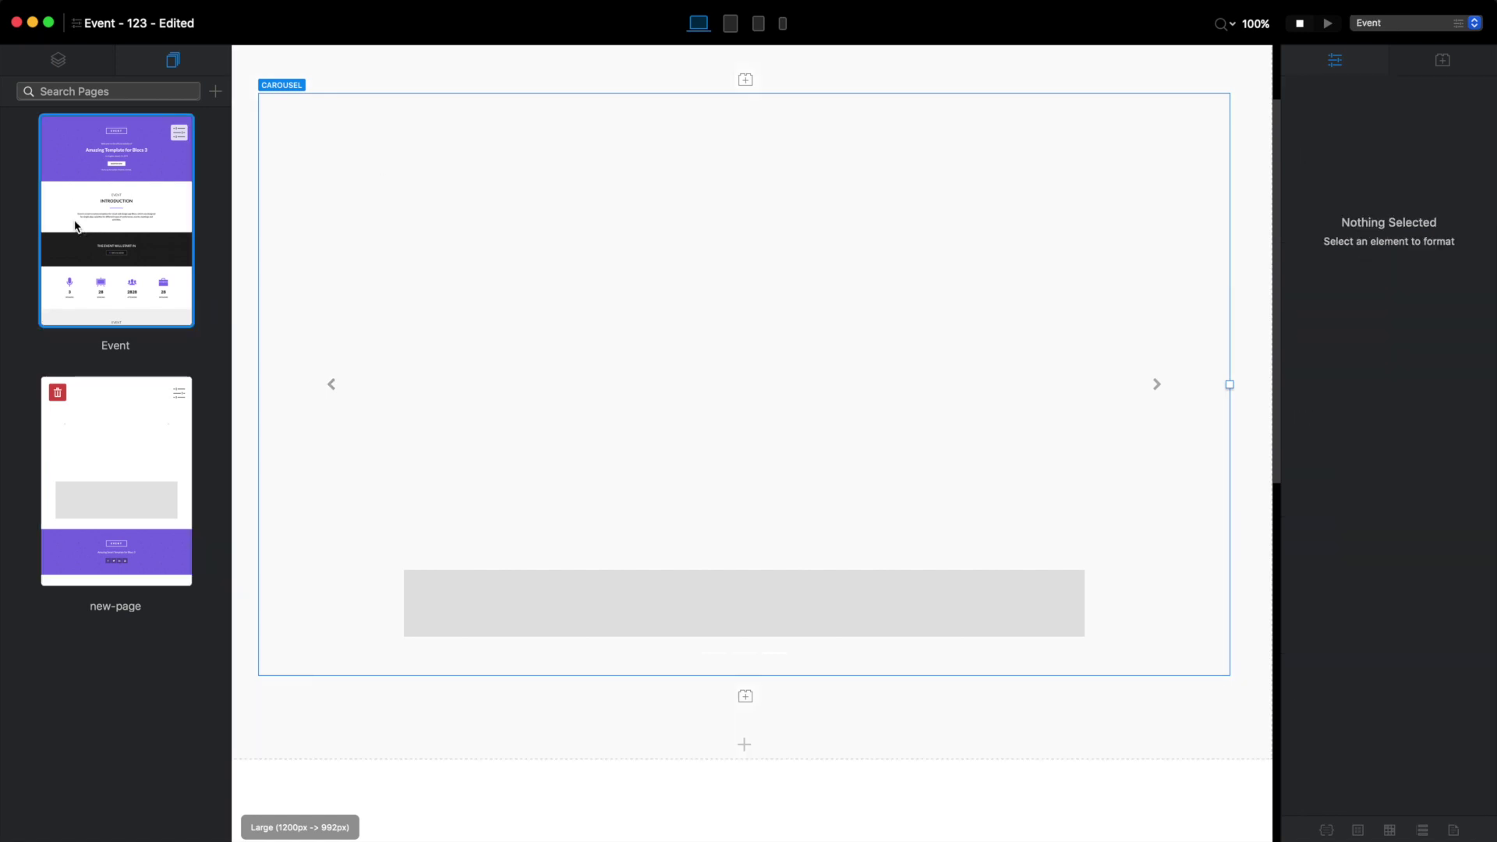
pyautogui.scroll(-20, 714, 490)
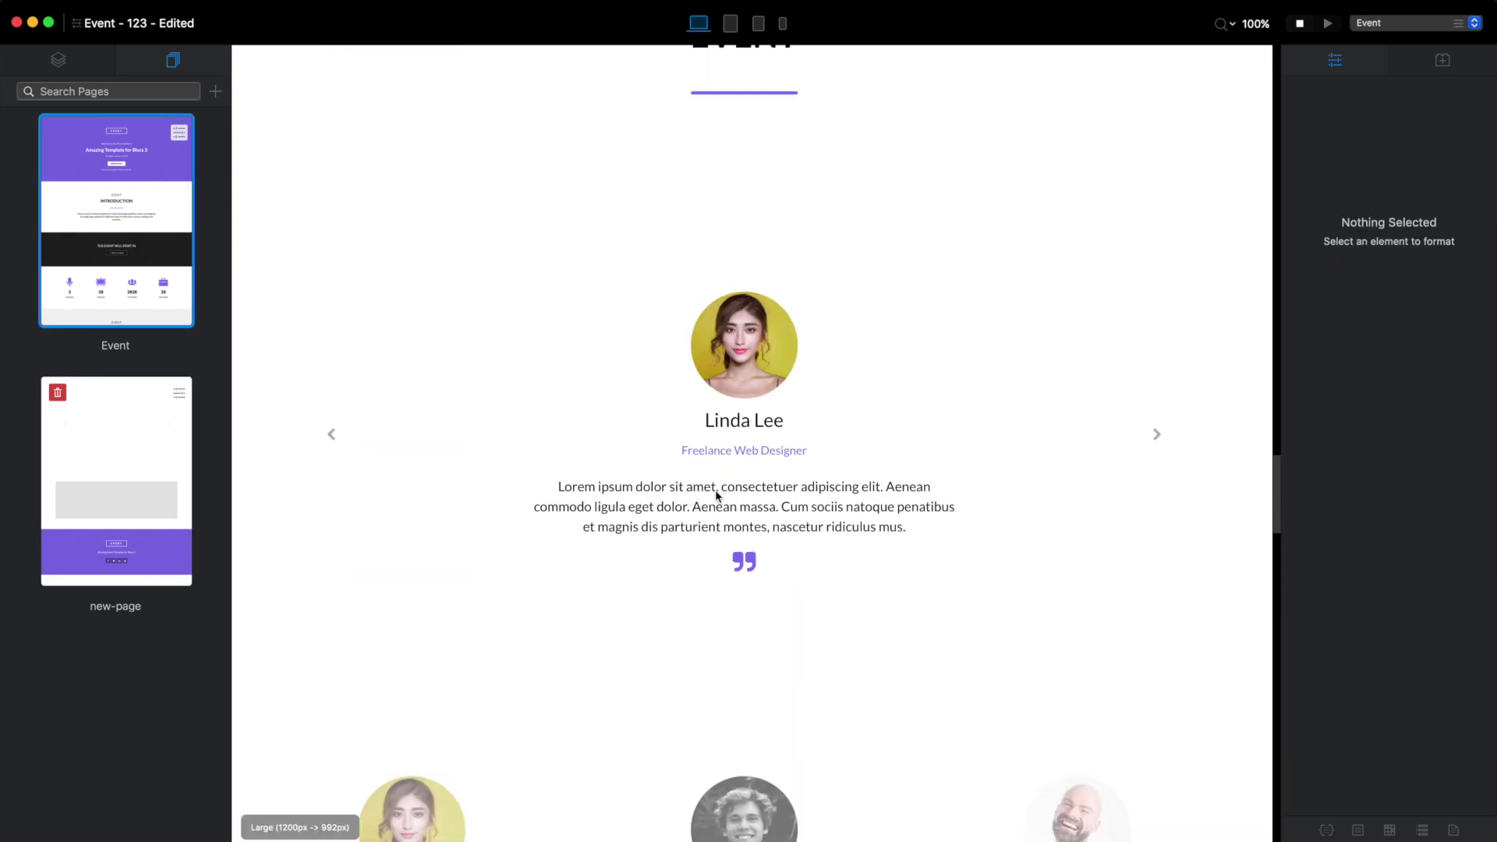
pyautogui.scroll(3, 714, 490)
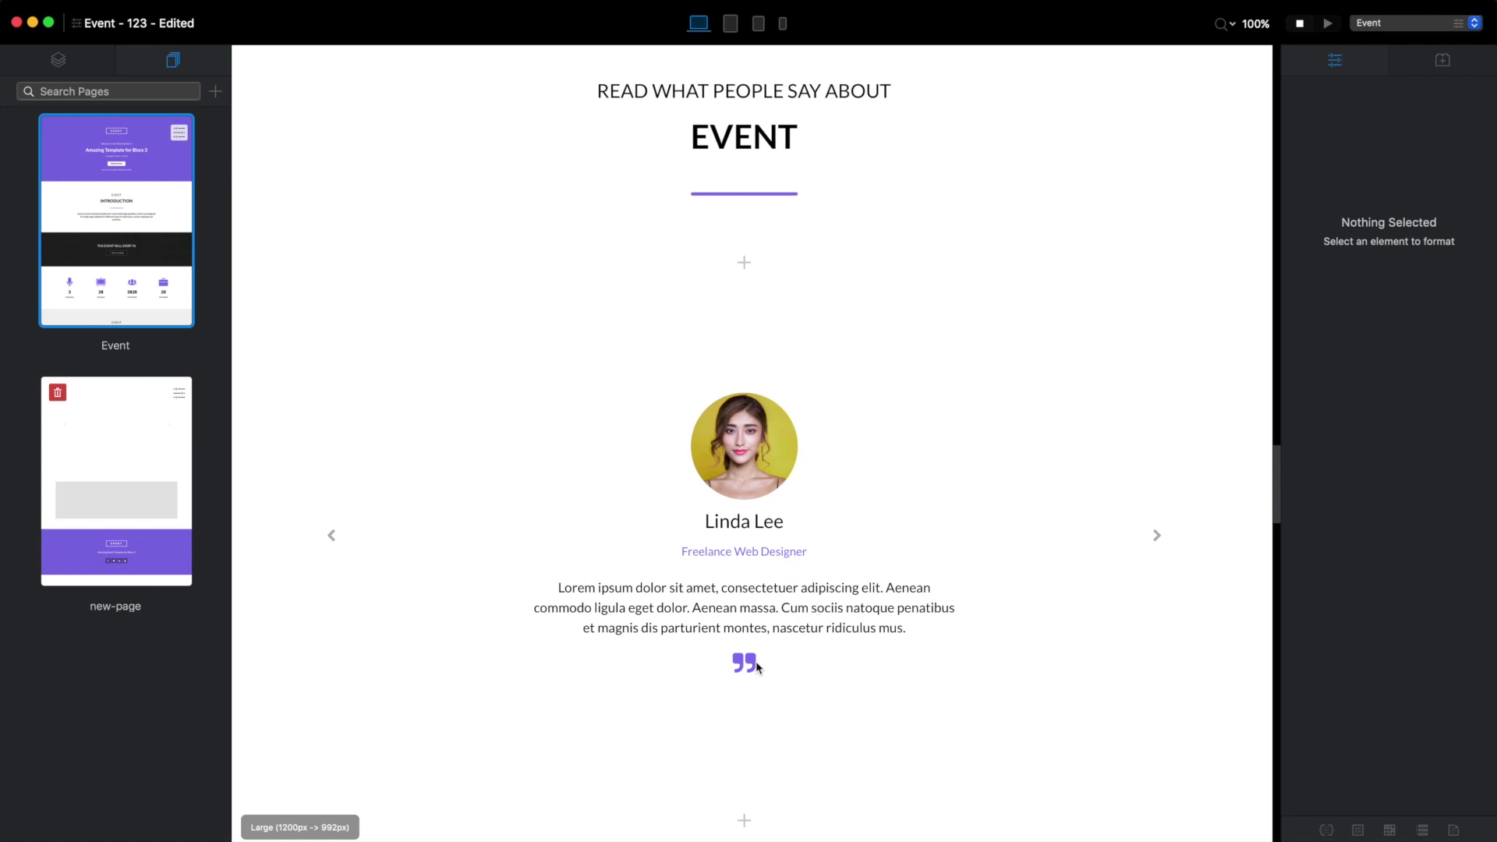
pyautogui.click(167, 468)
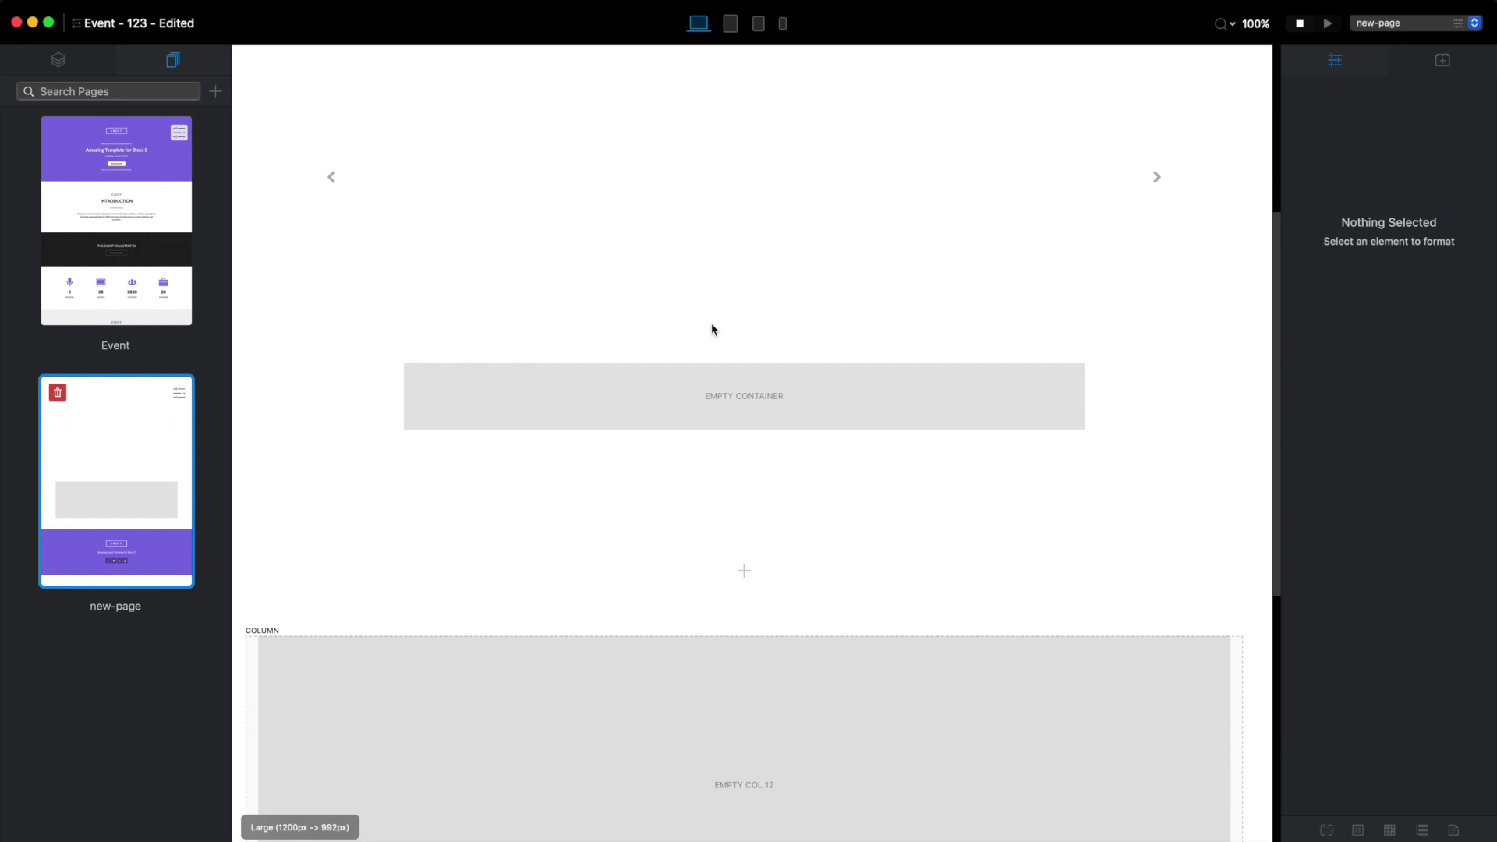
pyautogui.click(712, 329)
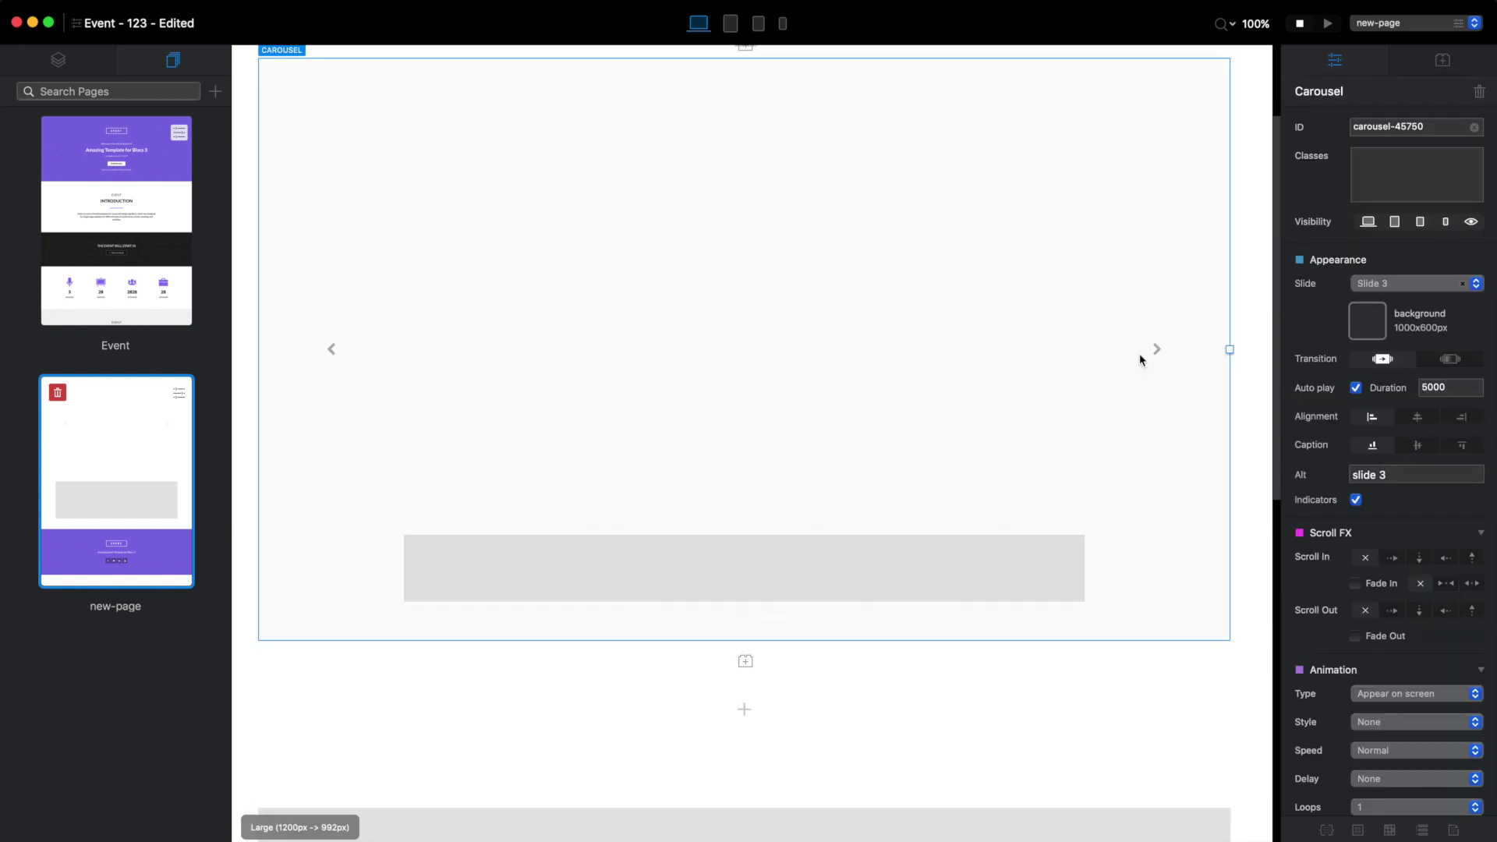
# - Centre the carousel's content alignment and captions
pyautogui.click(1417, 416)
pyautogui.click(1418, 445)
pyautogui.scroll(3, 910, 438)
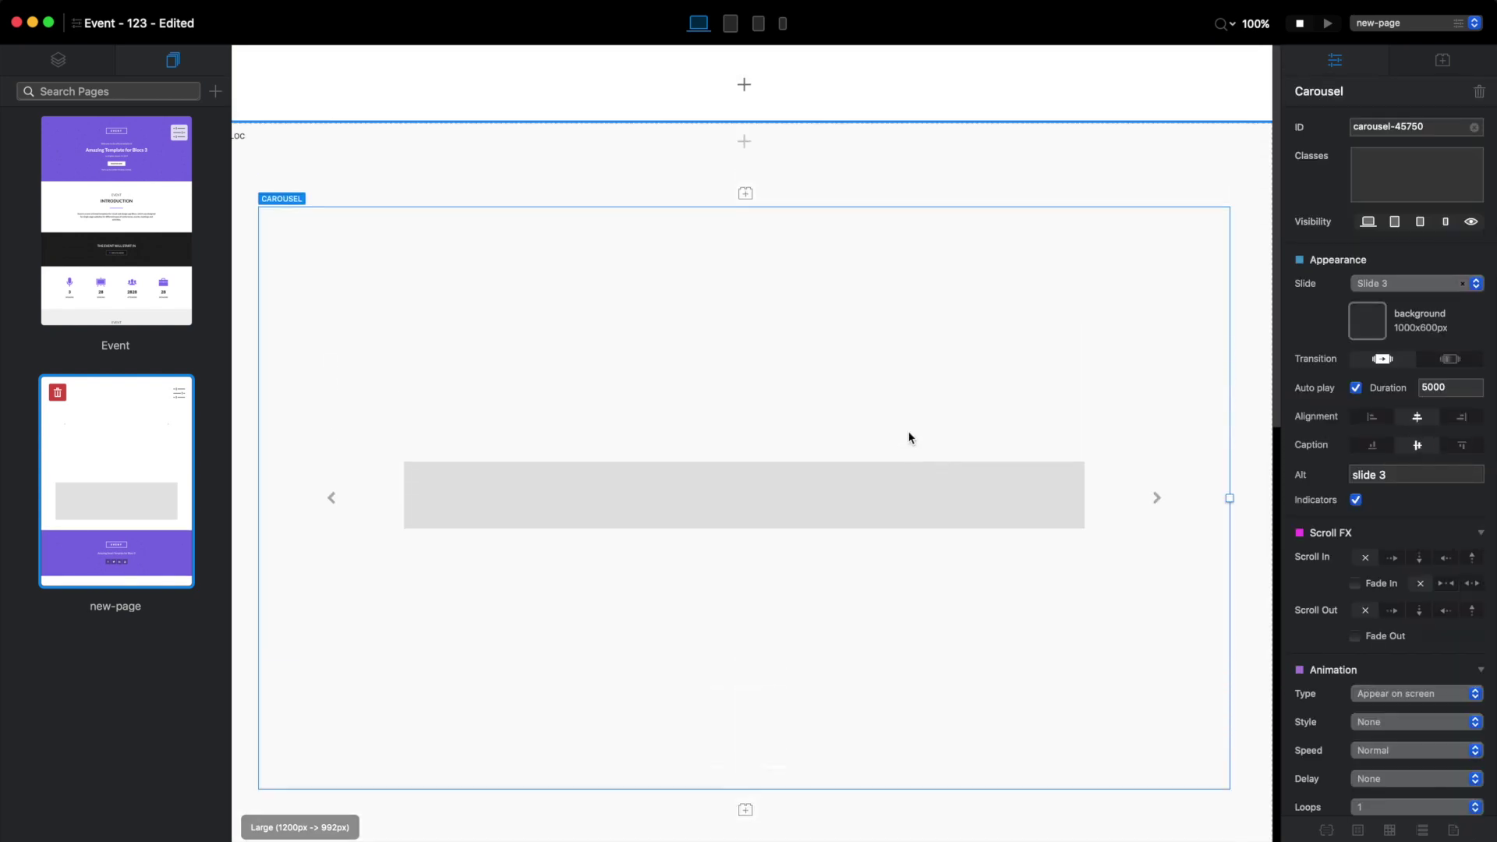
pyautogui.click(764, 484)
pyautogui.click(755, 482)
pyautogui.click(826, 388)
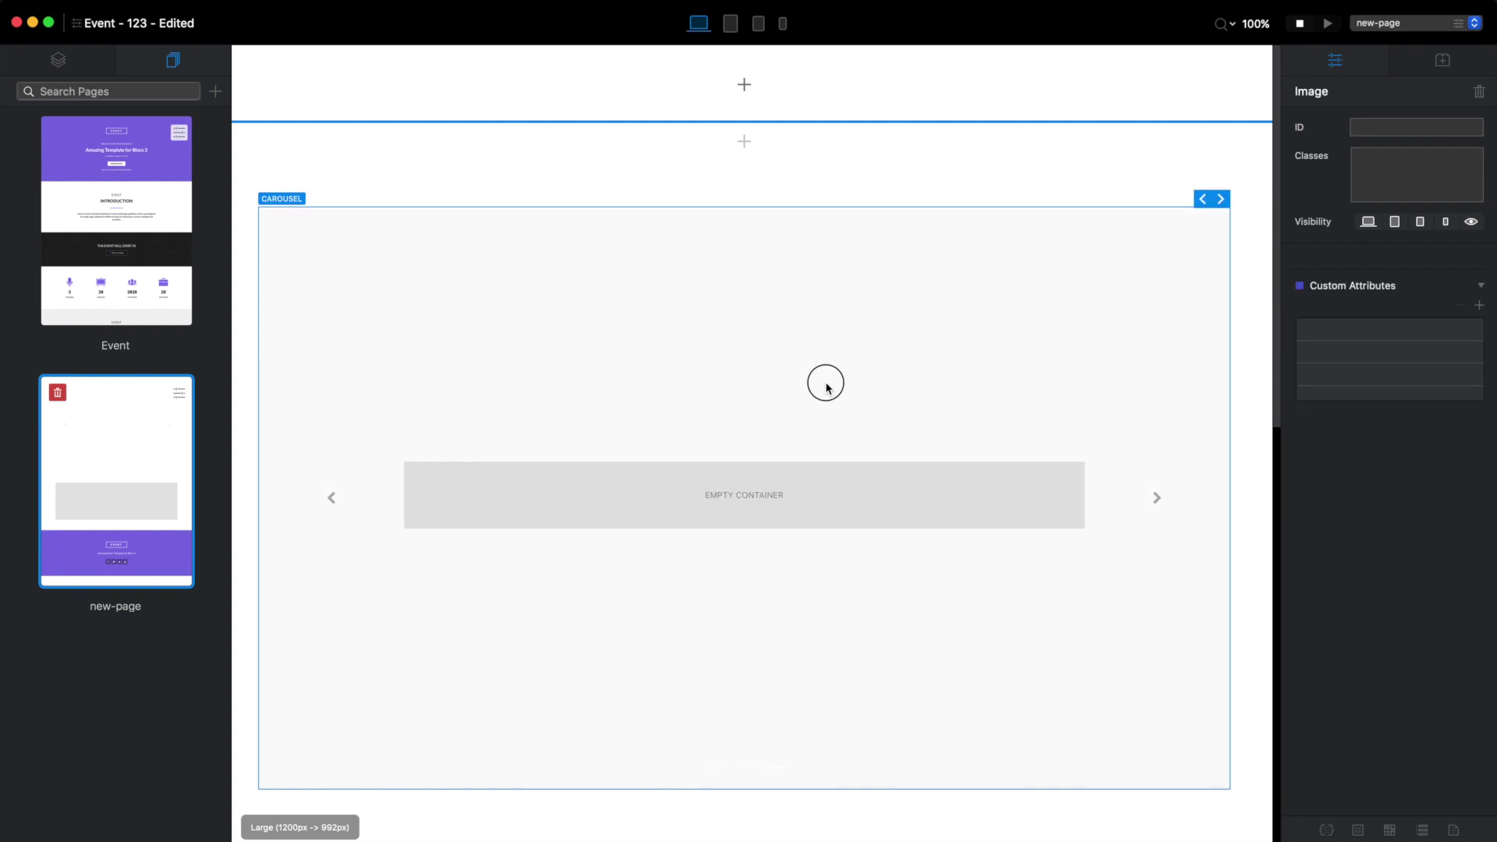
# - Select the empty column in the second bloc below the carousel
pyautogui.scroll(-5, 785, 478)
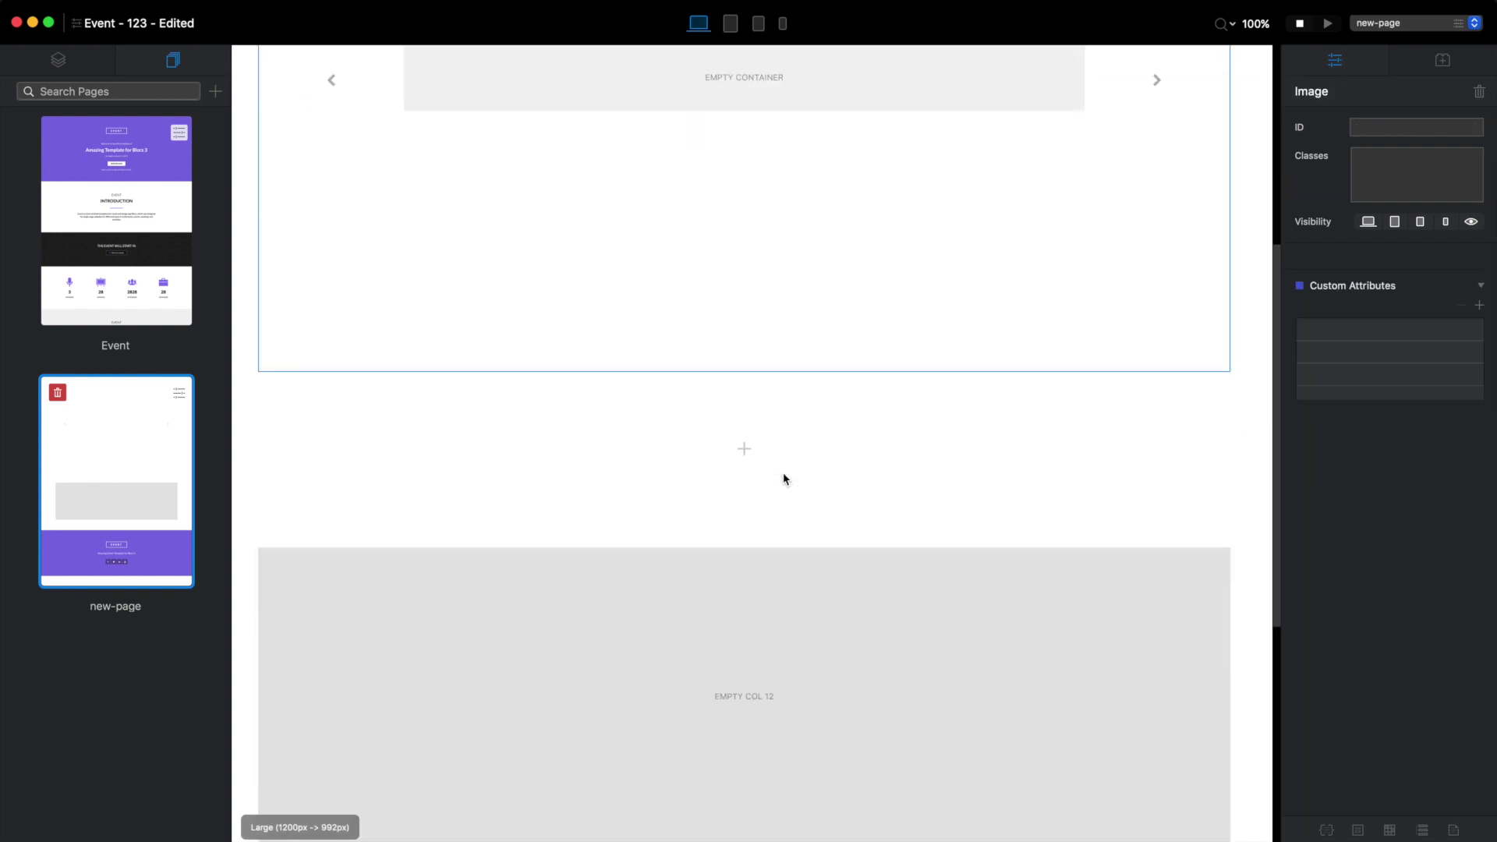
pyautogui.scroll(-1, 784, 478)
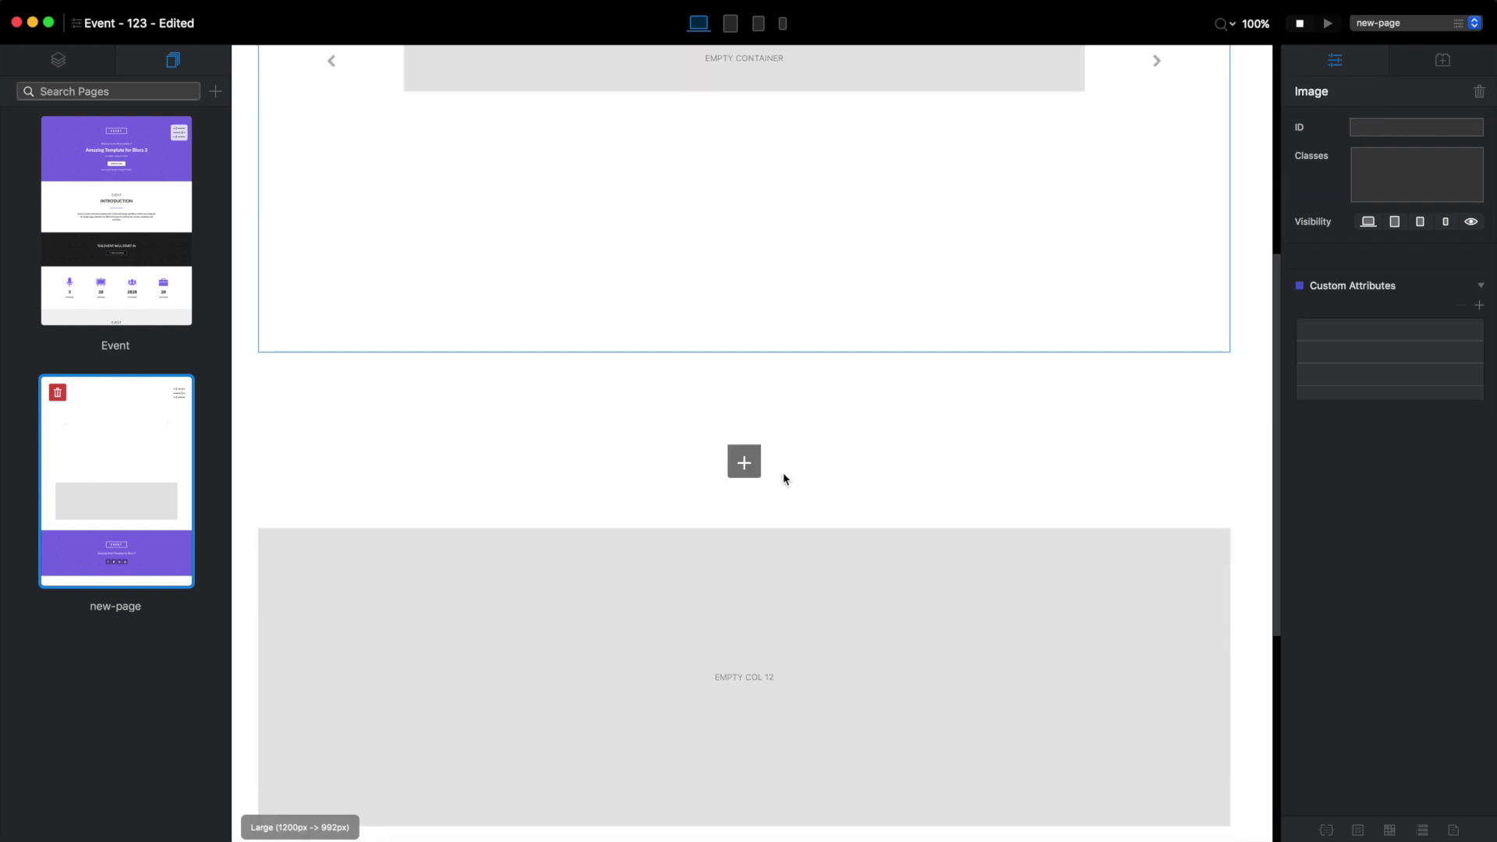
pyautogui.scroll(-2, 784, 479)
pyautogui.click(750, 530)
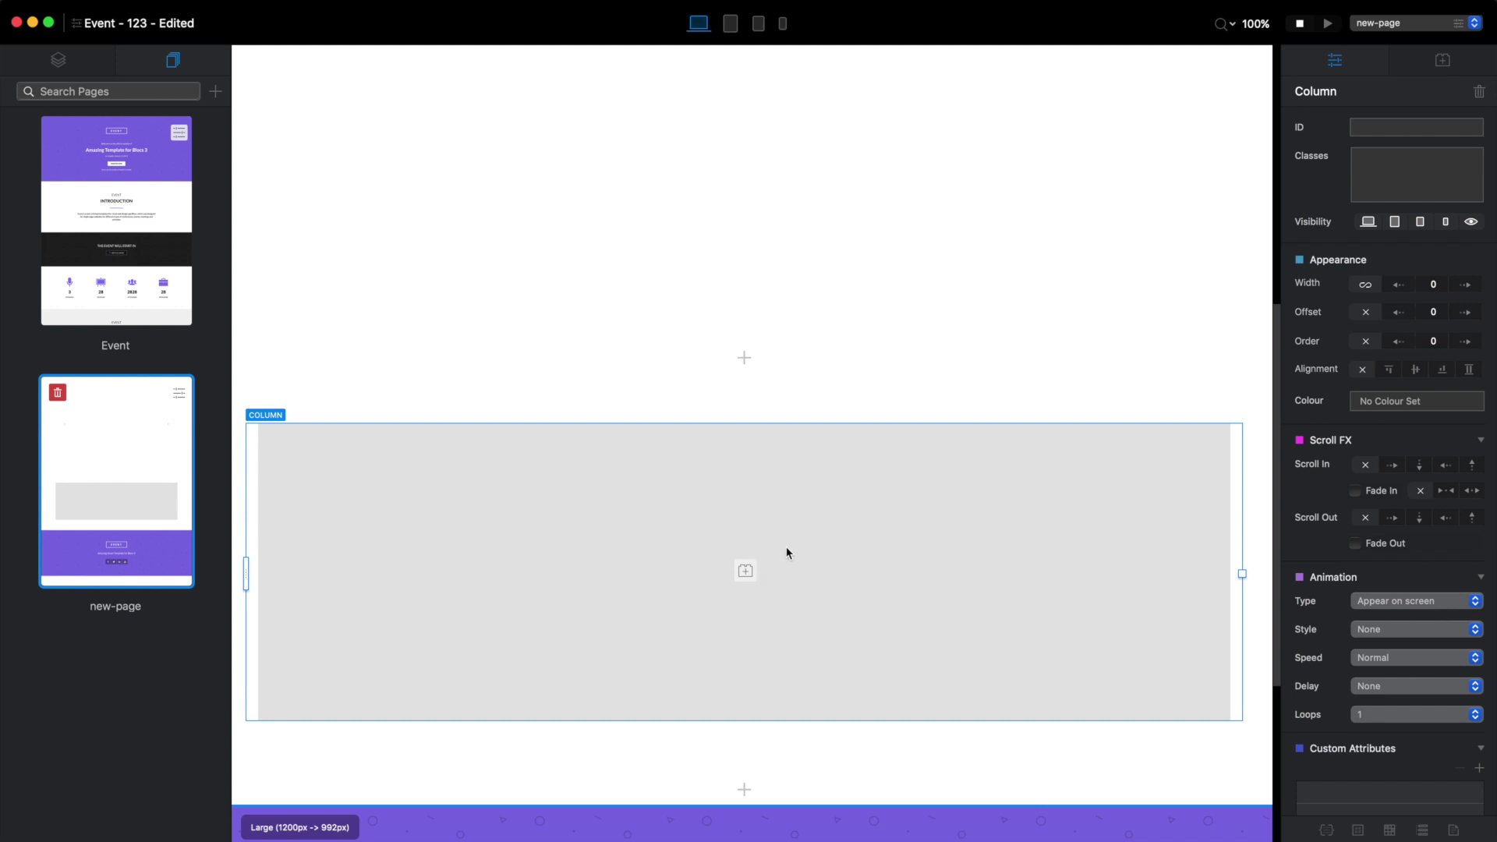
pyautogui.scroll(6, 787, 552)
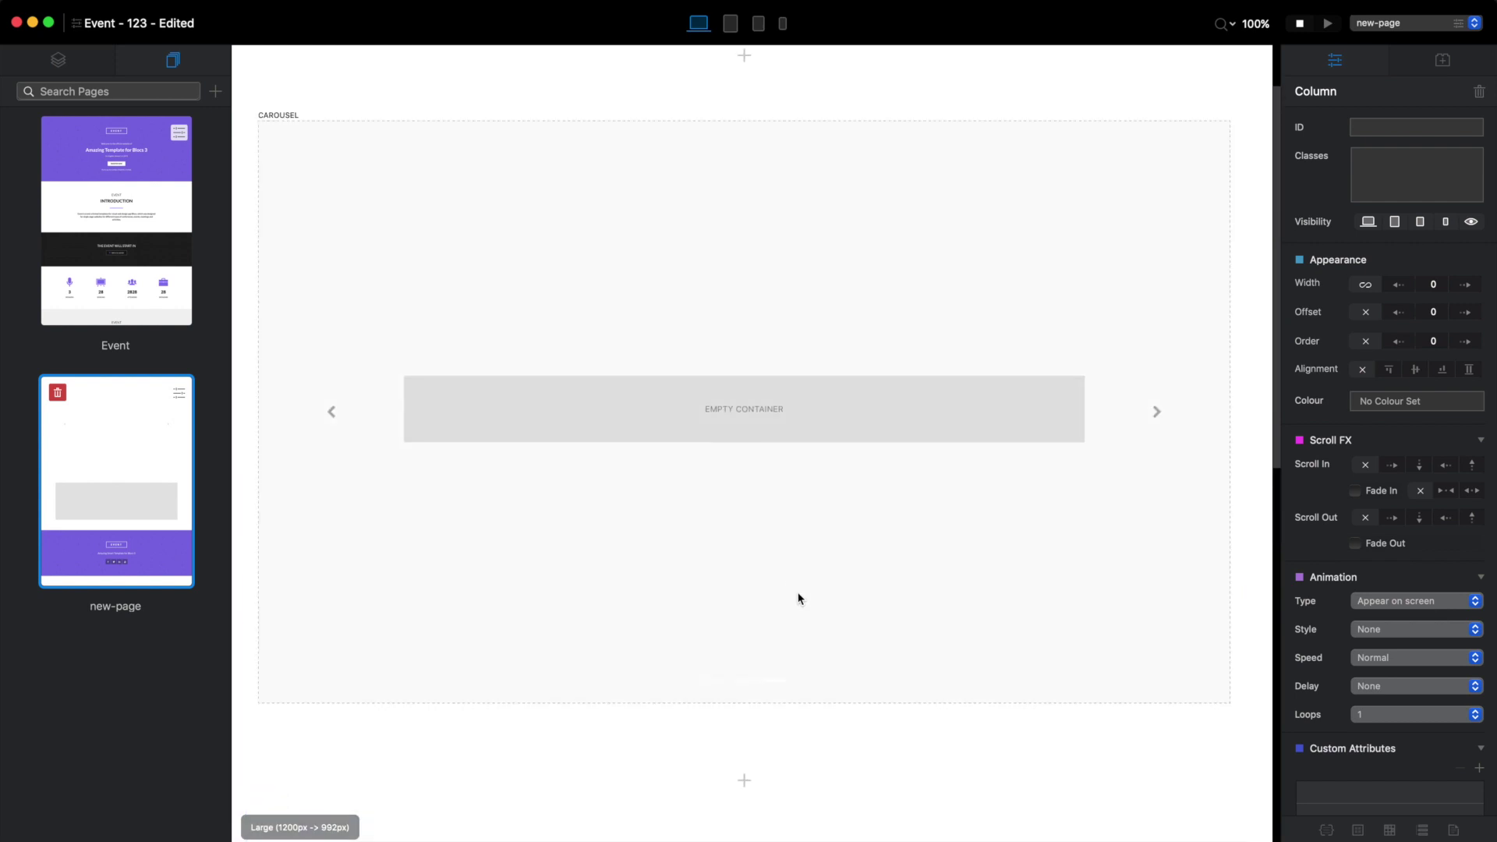
pyautogui.scroll(-5, 798, 598)
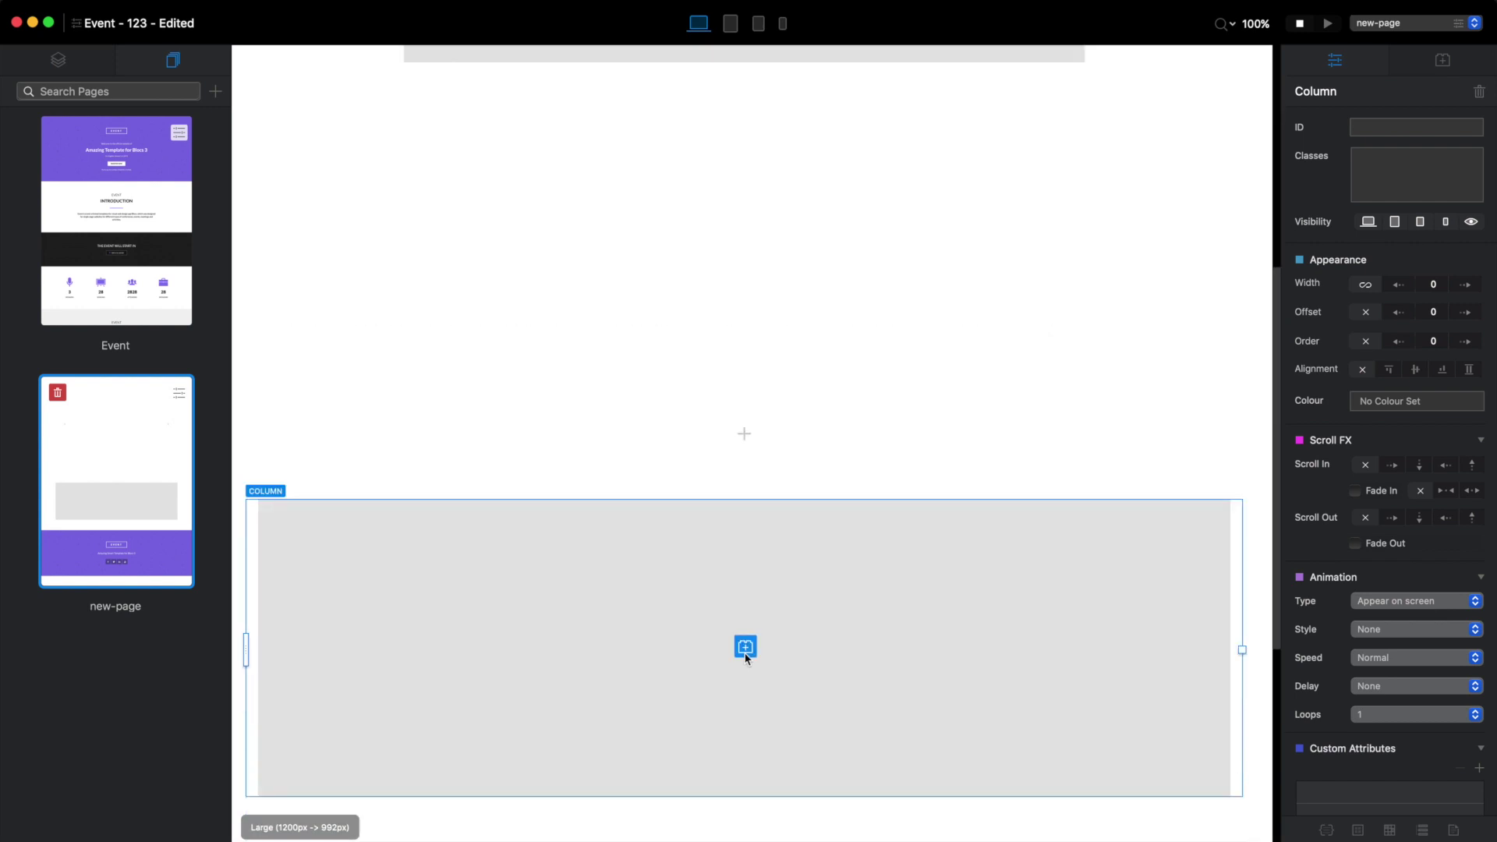
# - Insert a Container into the empty column
pyautogui.click(745, 647)
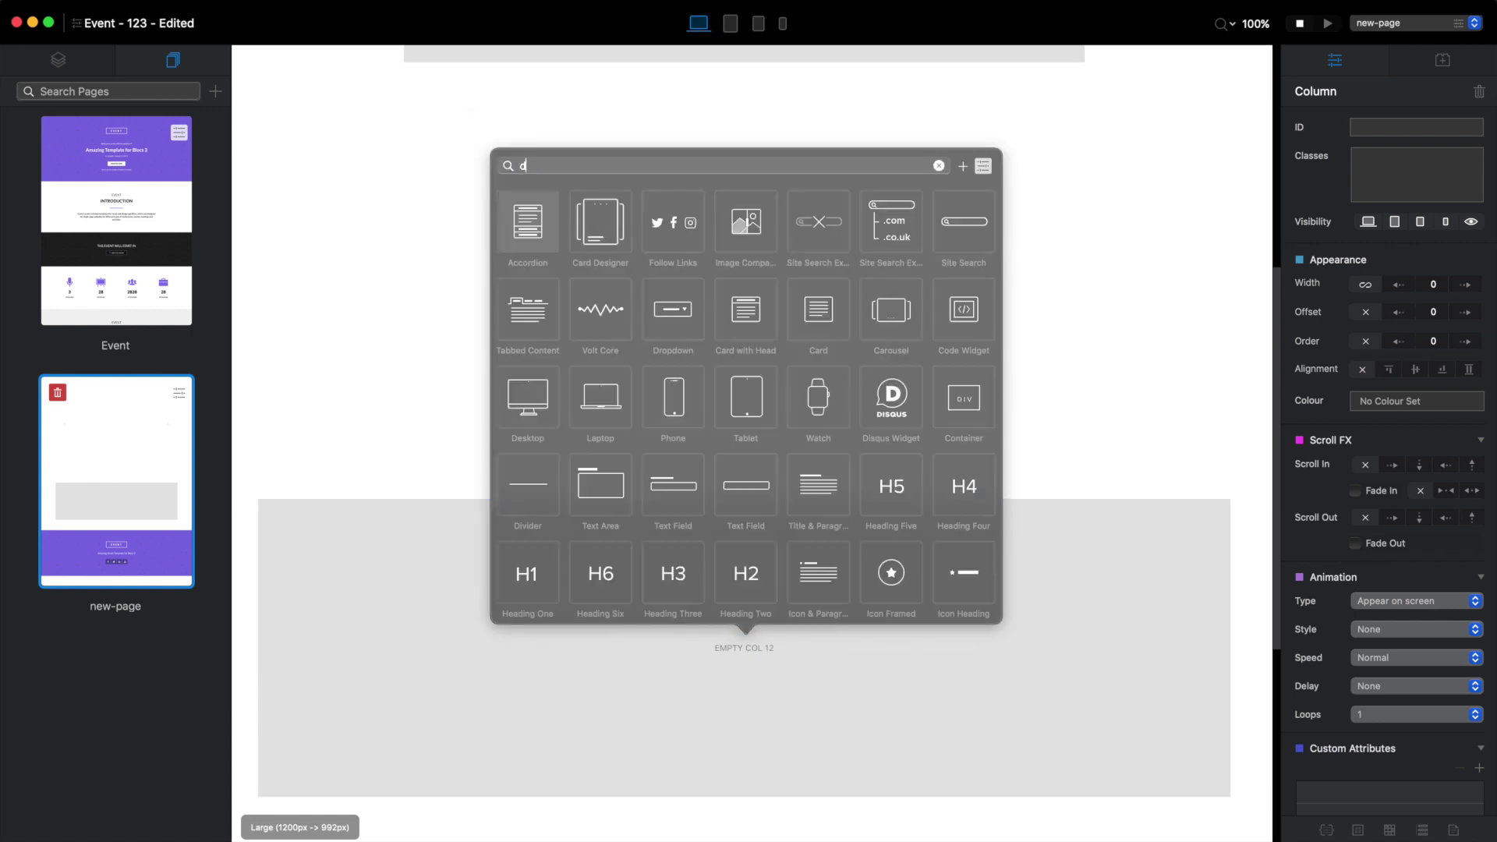
pyautogui.write('div')
pyautogui.click(548, 248)
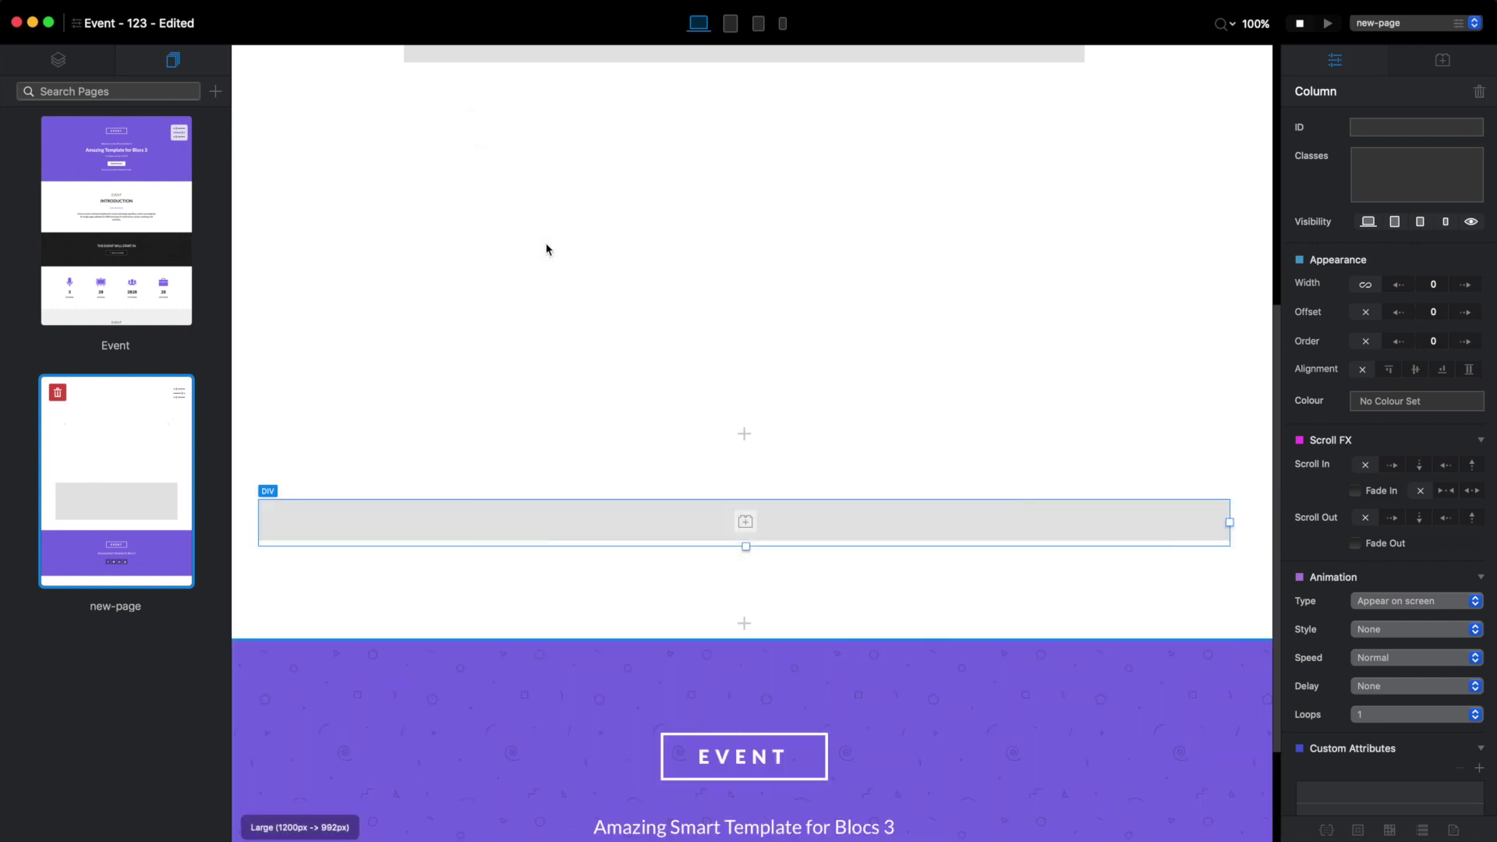
# - Add a Round Image showing speaker 2.jpeg inside it, resized to 132x132px
pyautogui.click(747, 522)
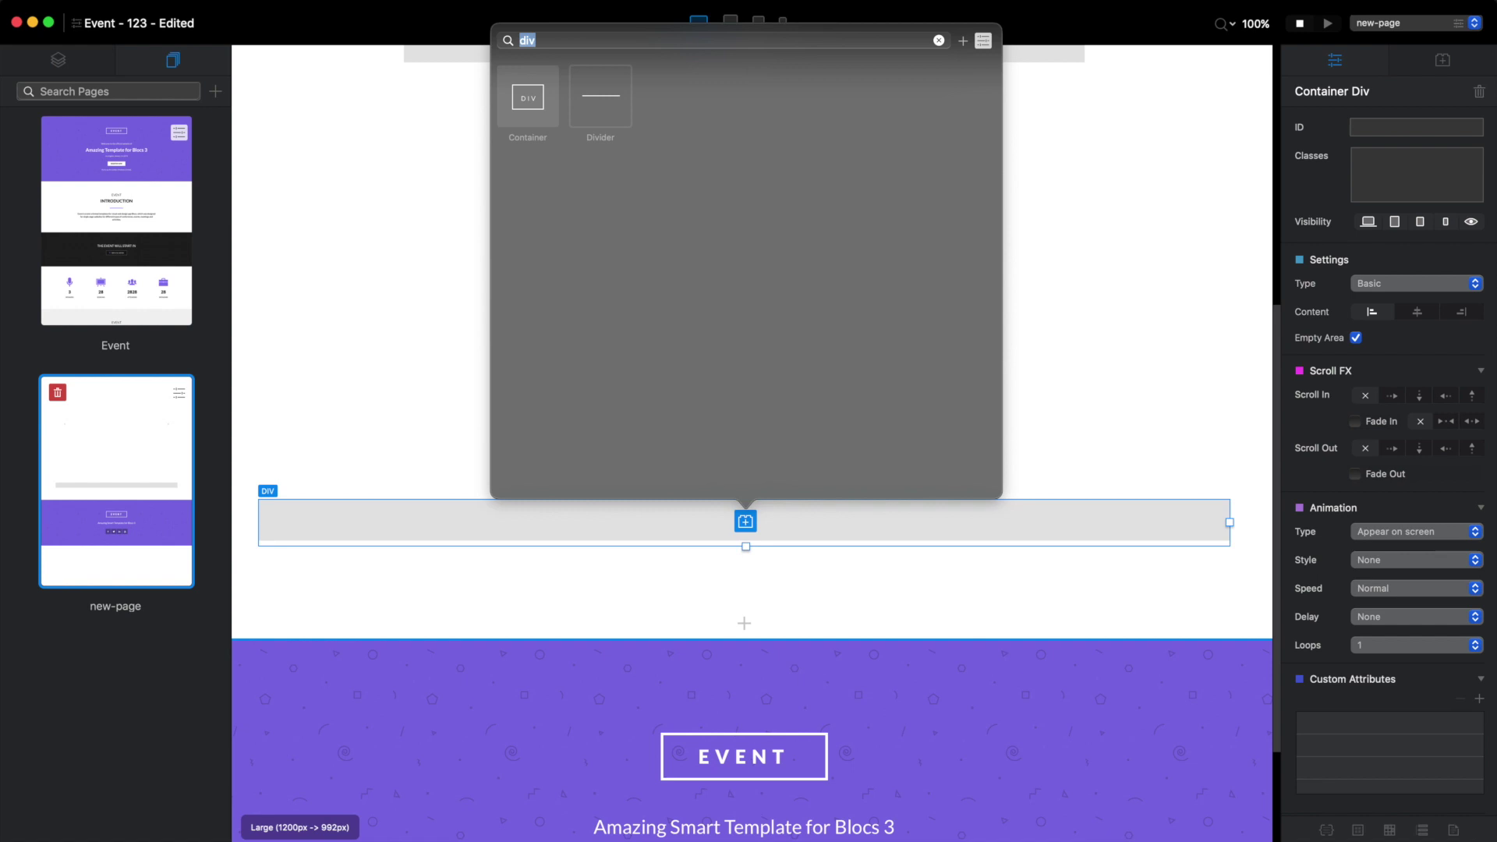
pyautogui.write('image')
pyautogui.click(673, 184)
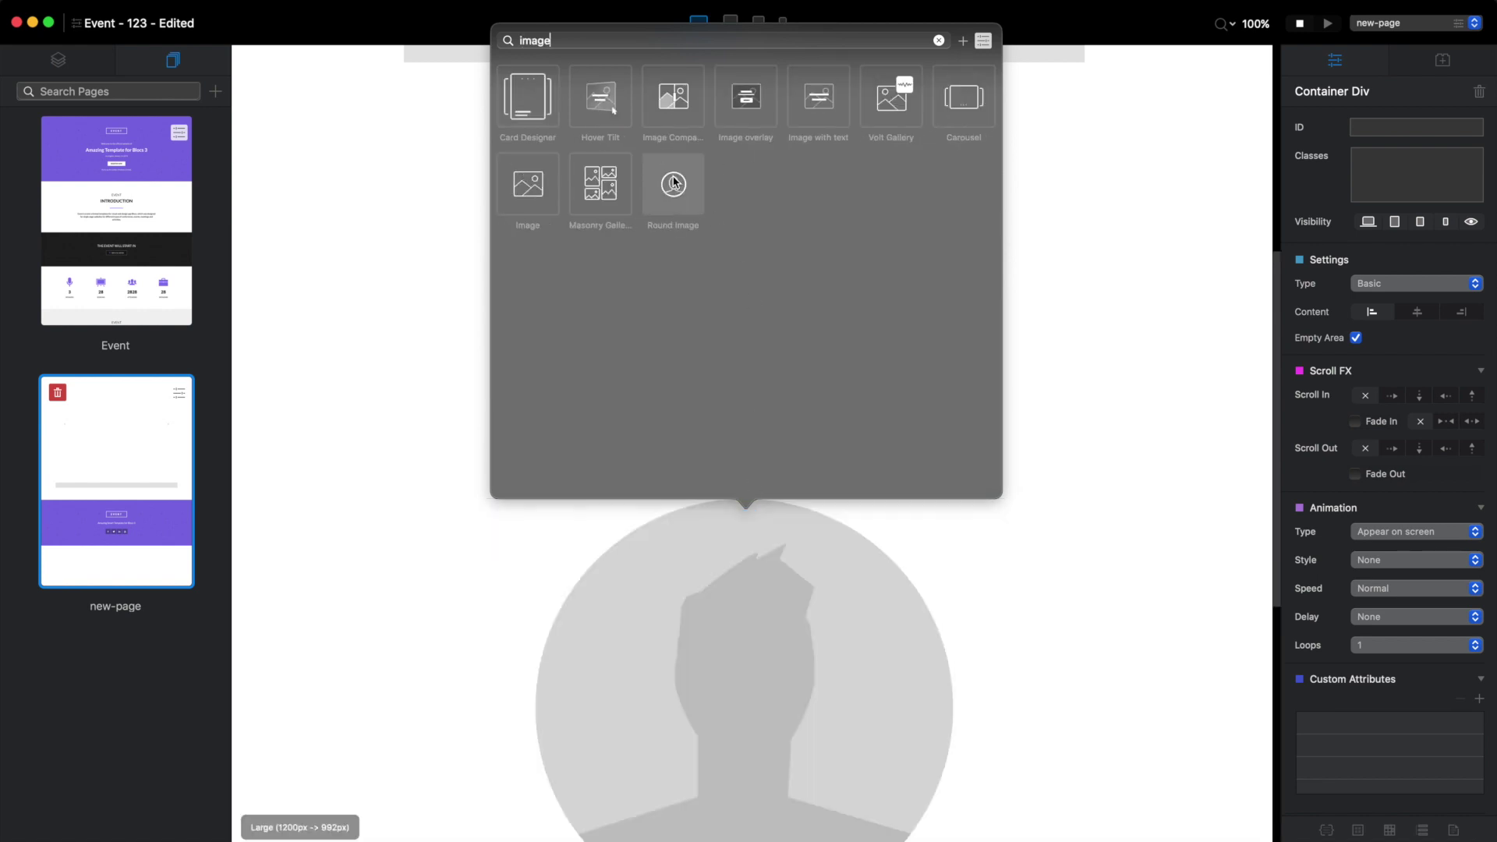
pyautogui.doubleClick(858, 685)
pyautogui.click(655, 258)
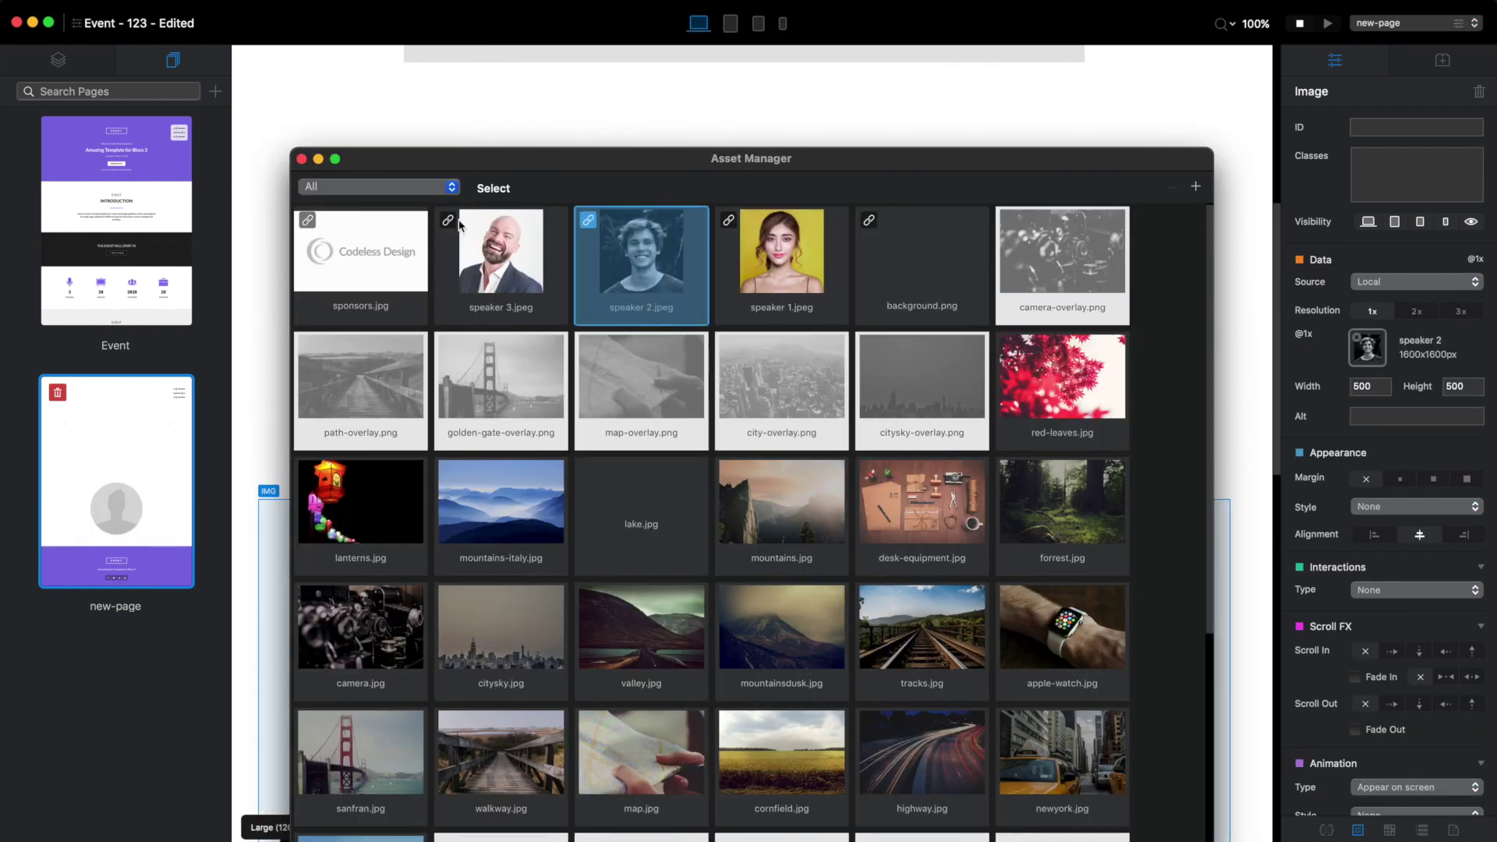
pyautogui.click(302, 158)
pyautogui.scroll(-2, 806, 442)
pyautogui.scroll(-3, 806, 442)
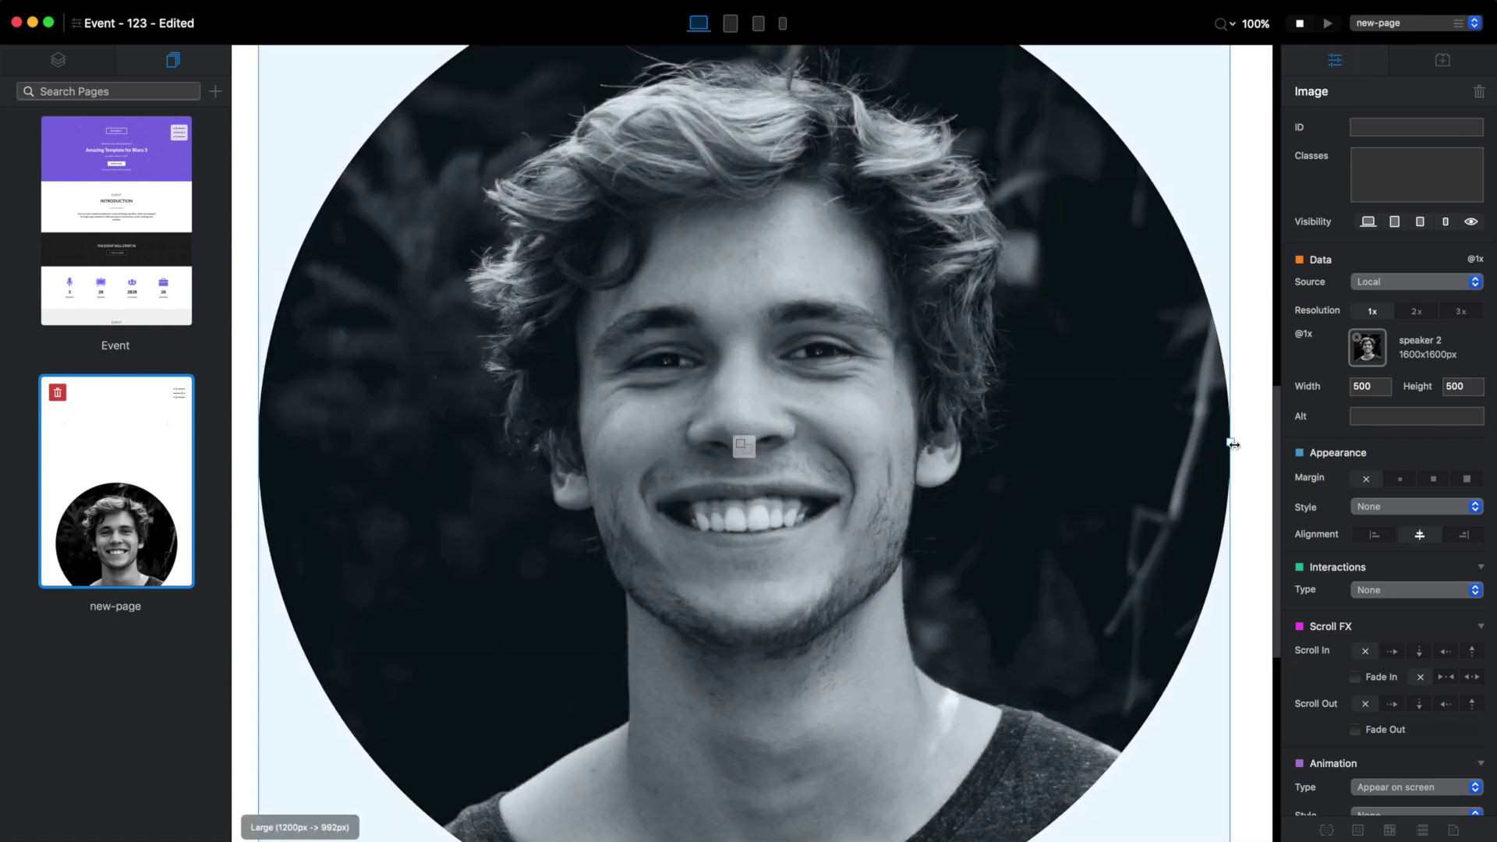
pyautogui.moveTo(1230, 437); pyautogui.dragTo(370, 365)
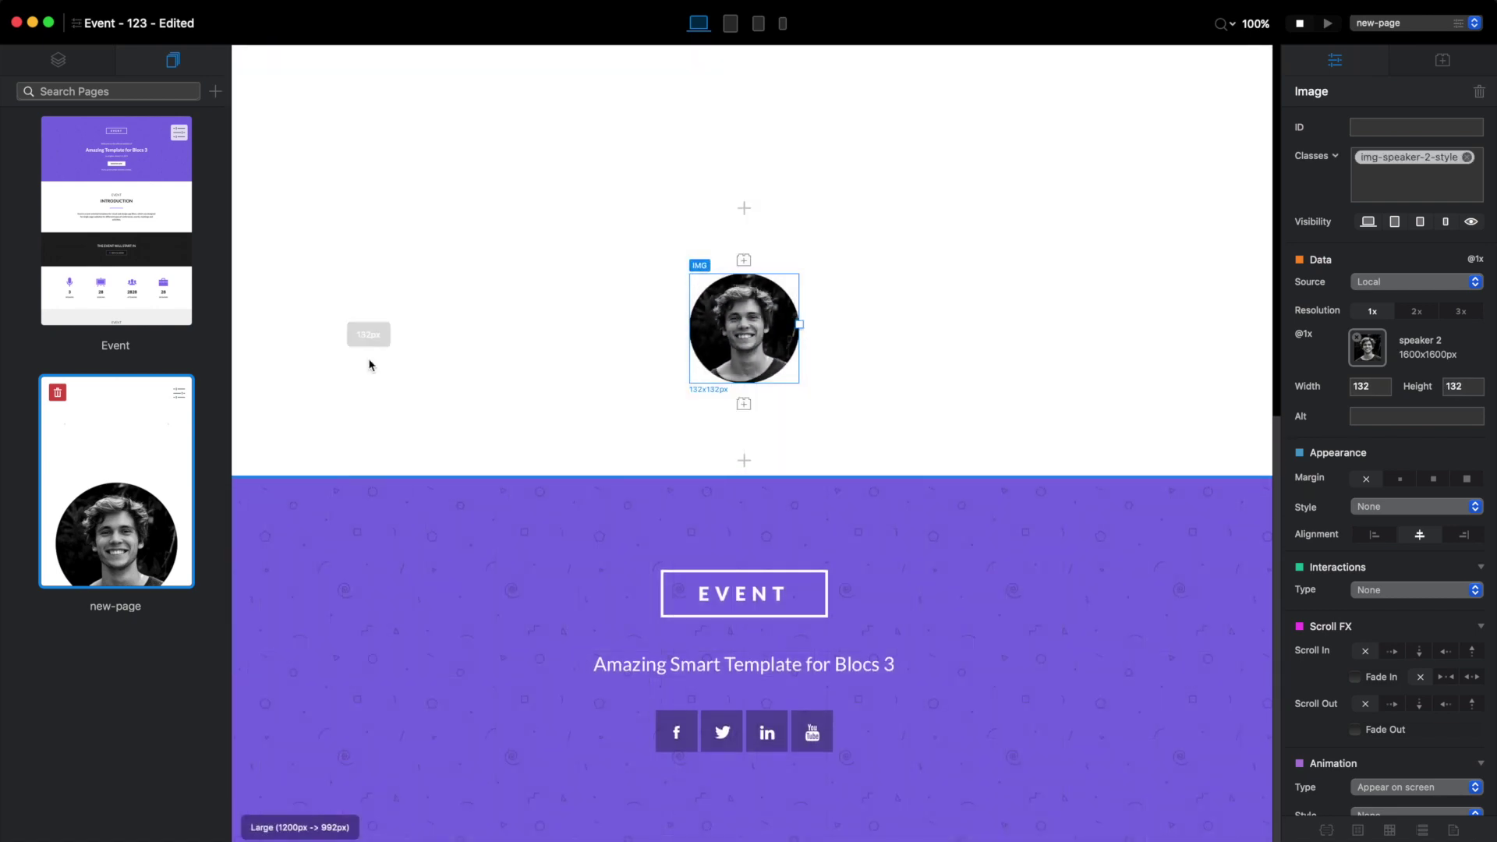
# - Add a Title & Paragraph bric under the photo, with a centred 'Cool Name' heading
pyautogui.click(743, 404)
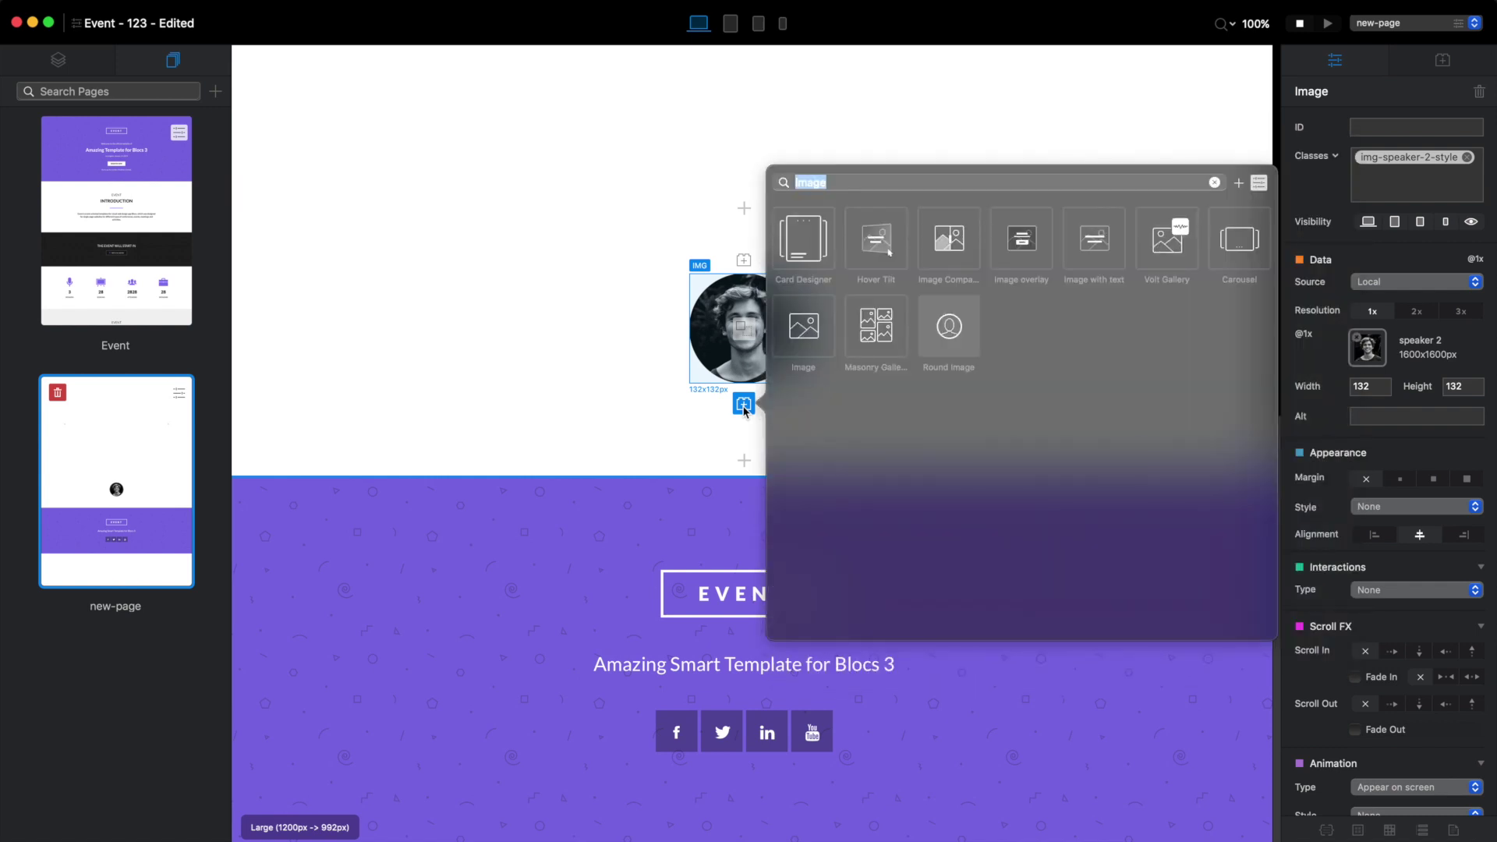
pyautogui.press('BackSpace')
pyautogui.click(802, 360)
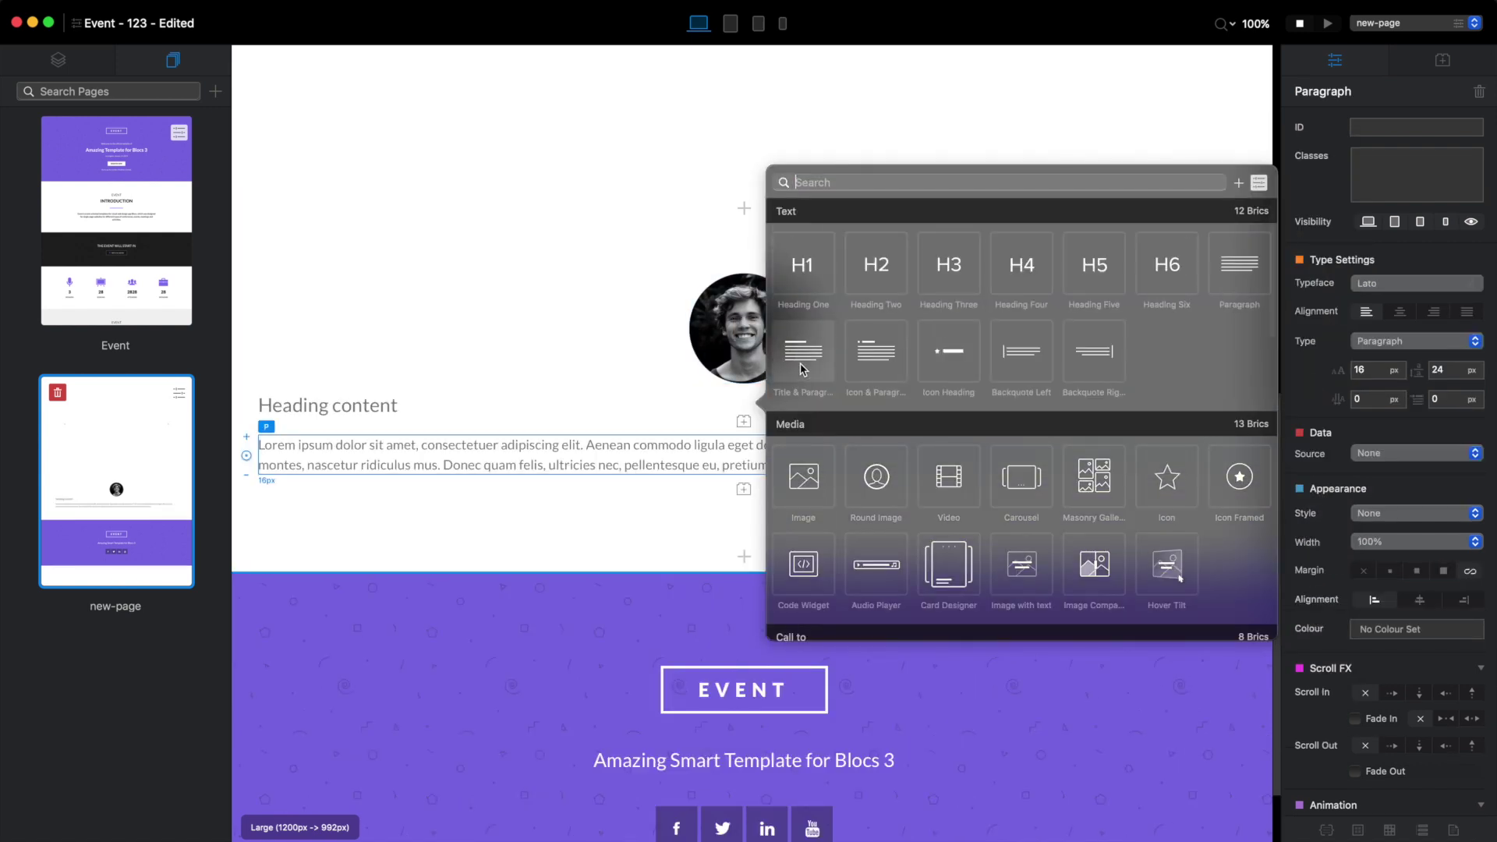
pyautogui.click(468, 407)
pyautogui.doubleClick(468, 407)
pyautogui.write('Cool Name')
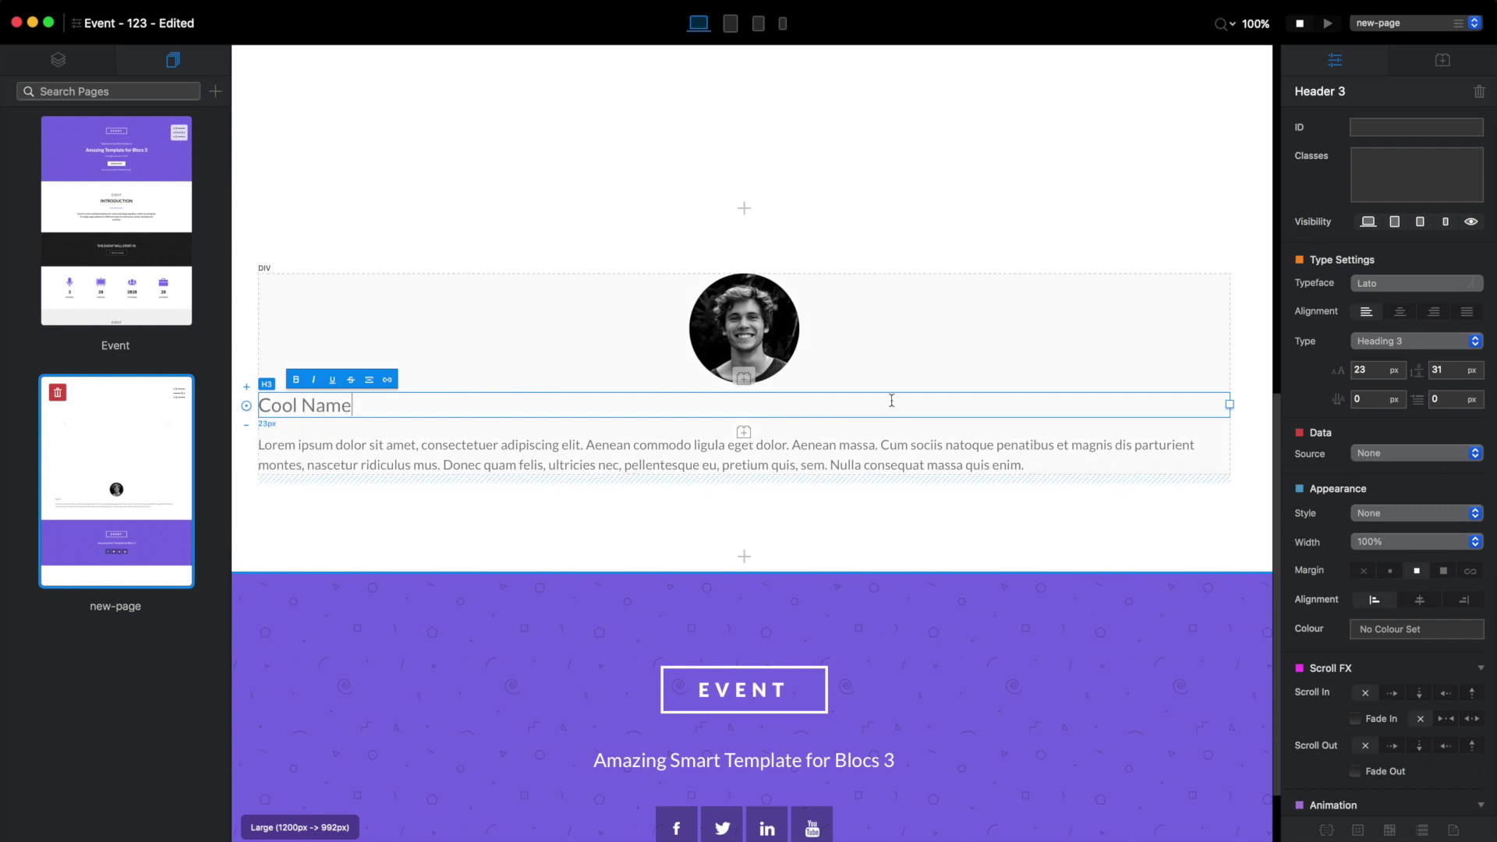
pyautogui.click(1401, 312)
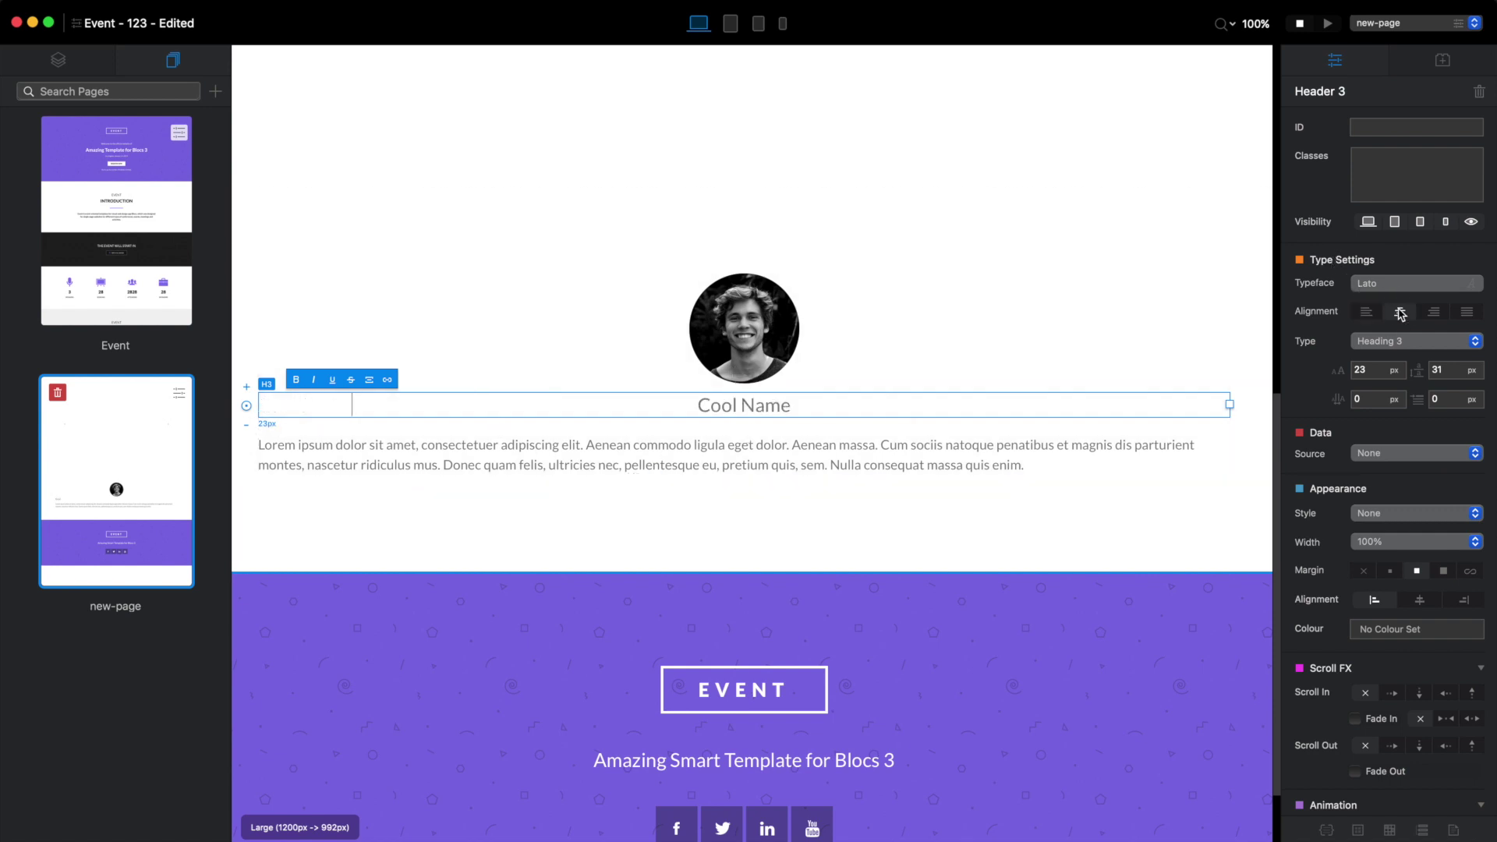
# - Centre the paragraph and add a star Icon bric below it
pyautogui.click(1123, 446)
pyautogui.click(1400, 313)
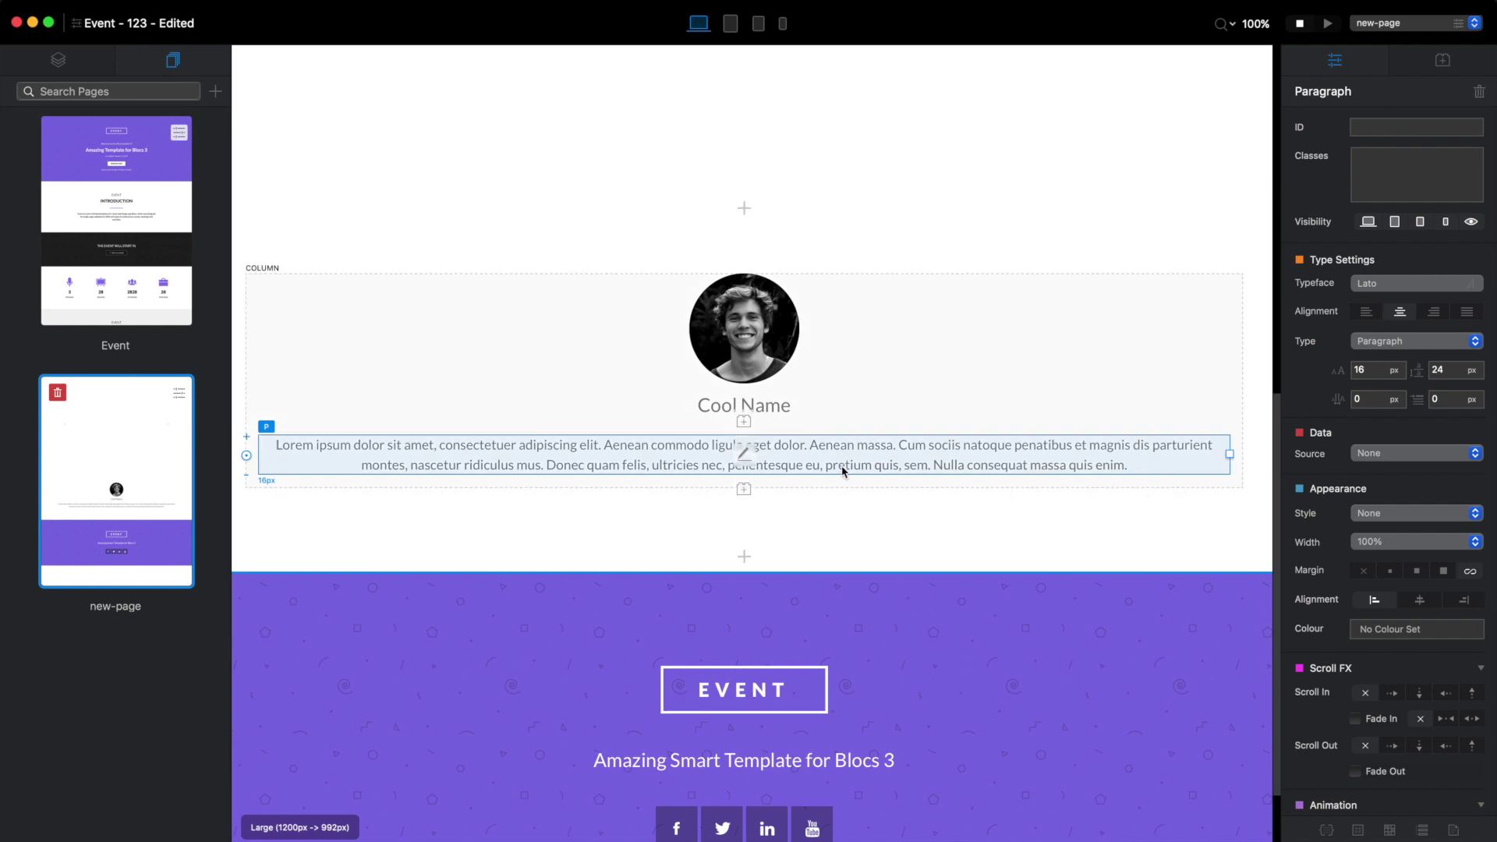
pyautogui.click(744, 489)
pyautogui.write('icon')
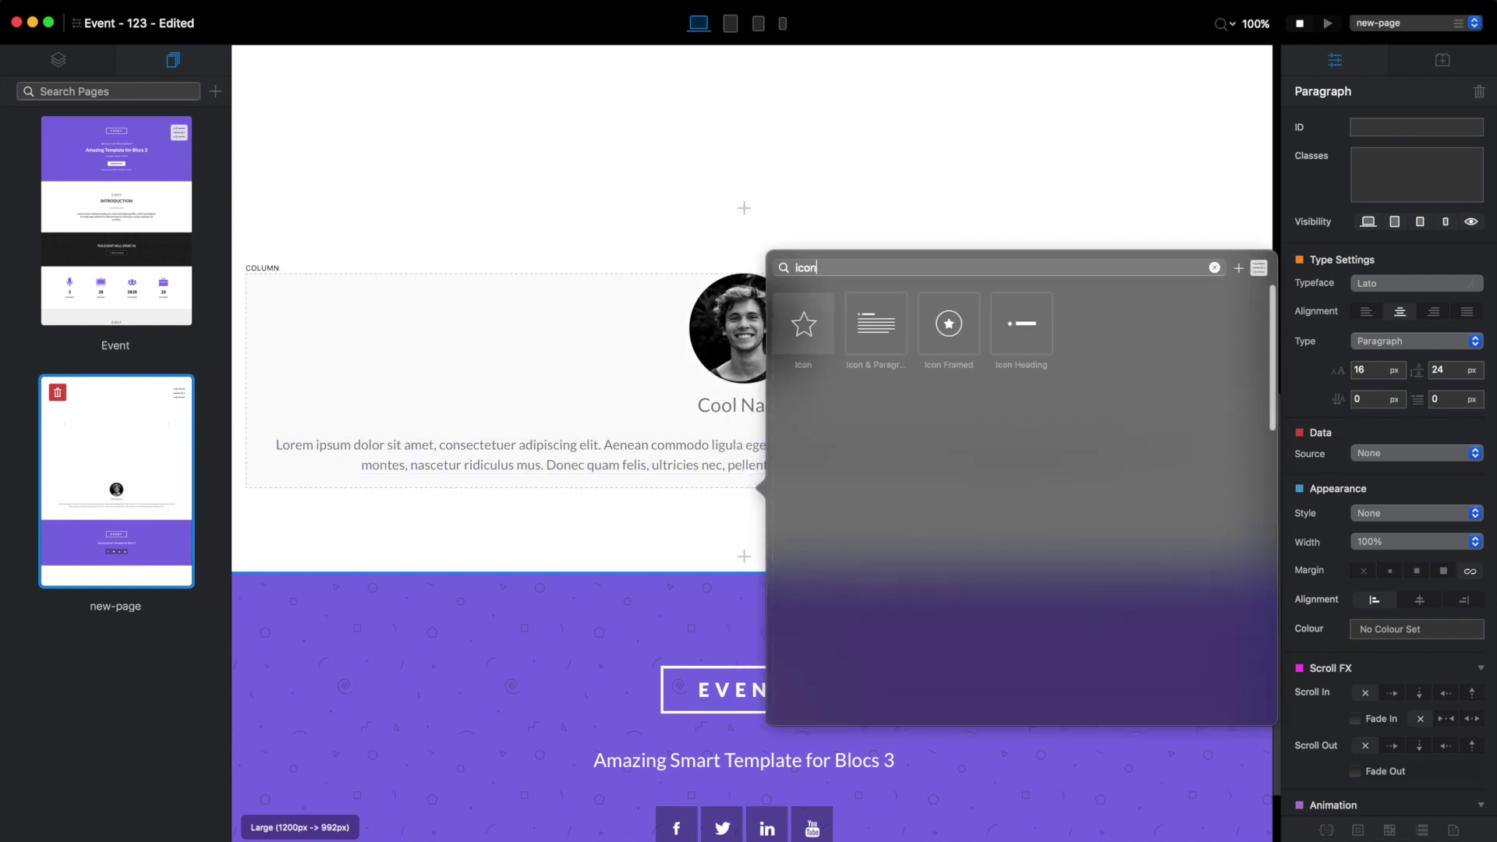
pyautogui.click(803, 343)
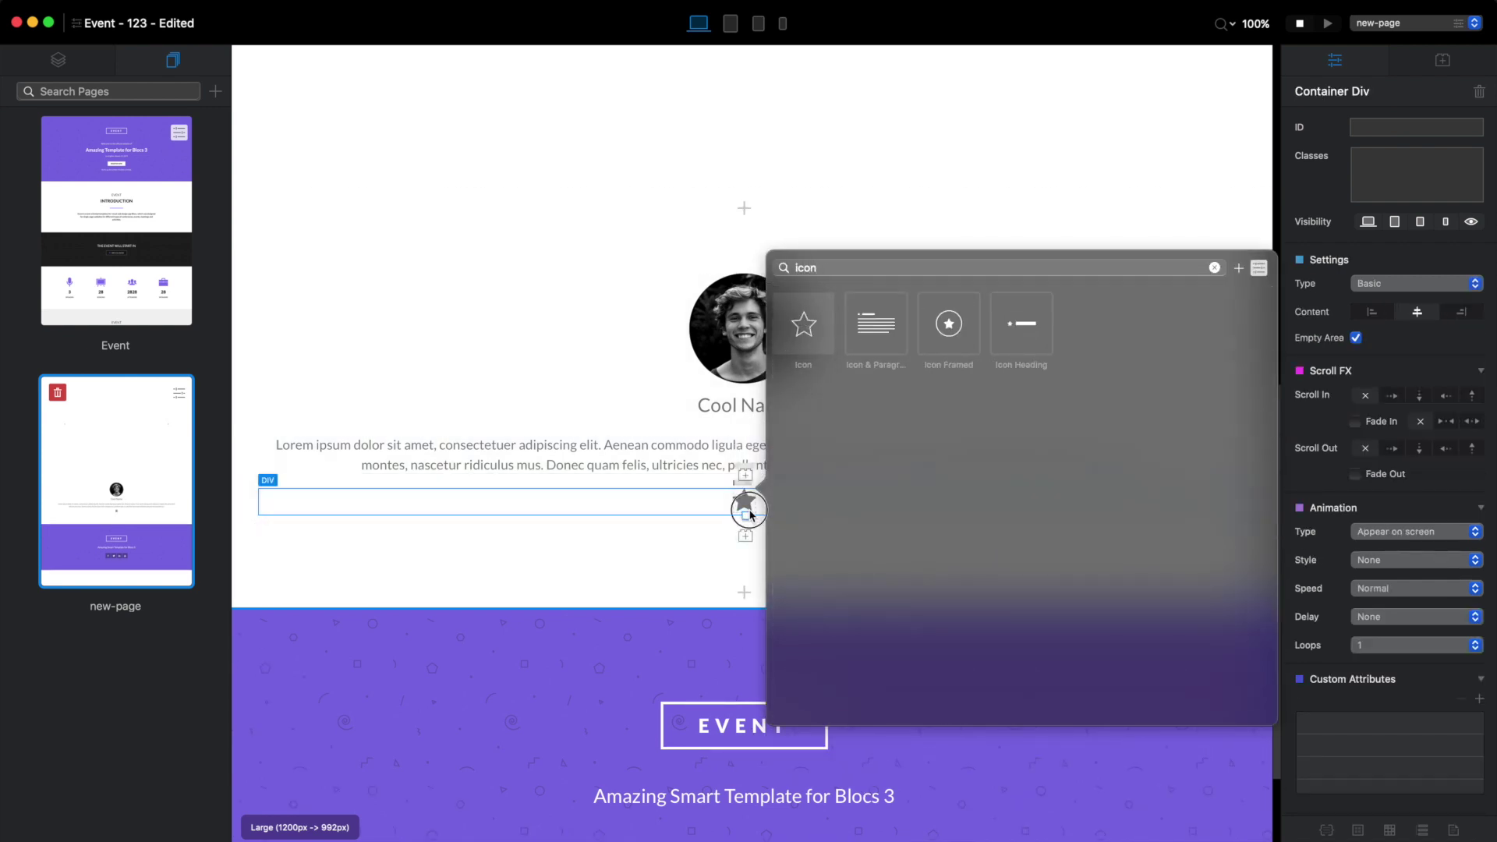
pyautogui.click(745, 500)
# - Colour the star icon purple #8975F2, then restyle the paragraph and Cool Name heading
pyautogui.click(1422, 544)
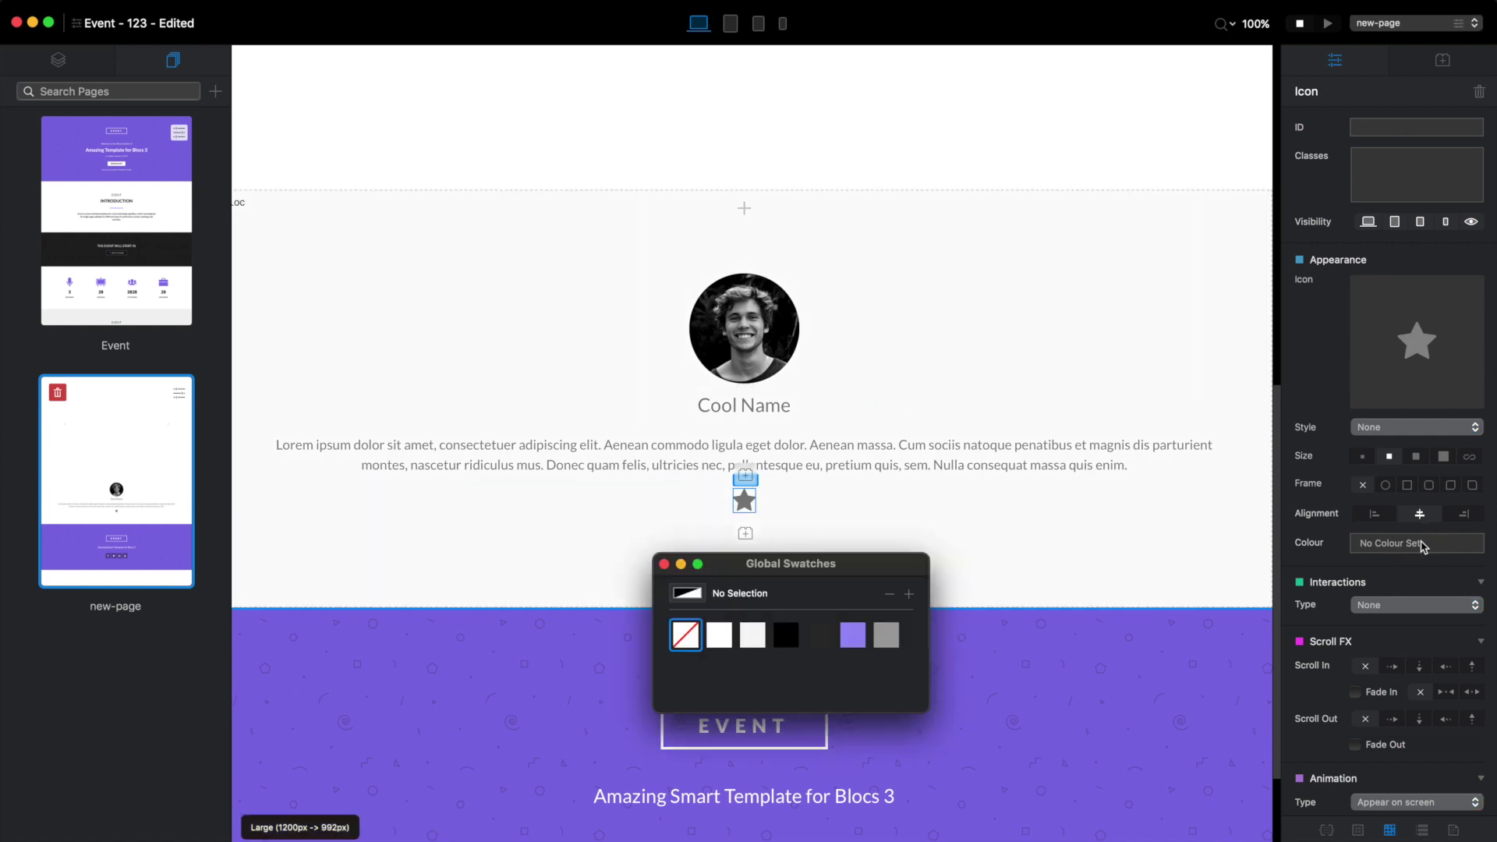
pyautogui.click(852, 635)
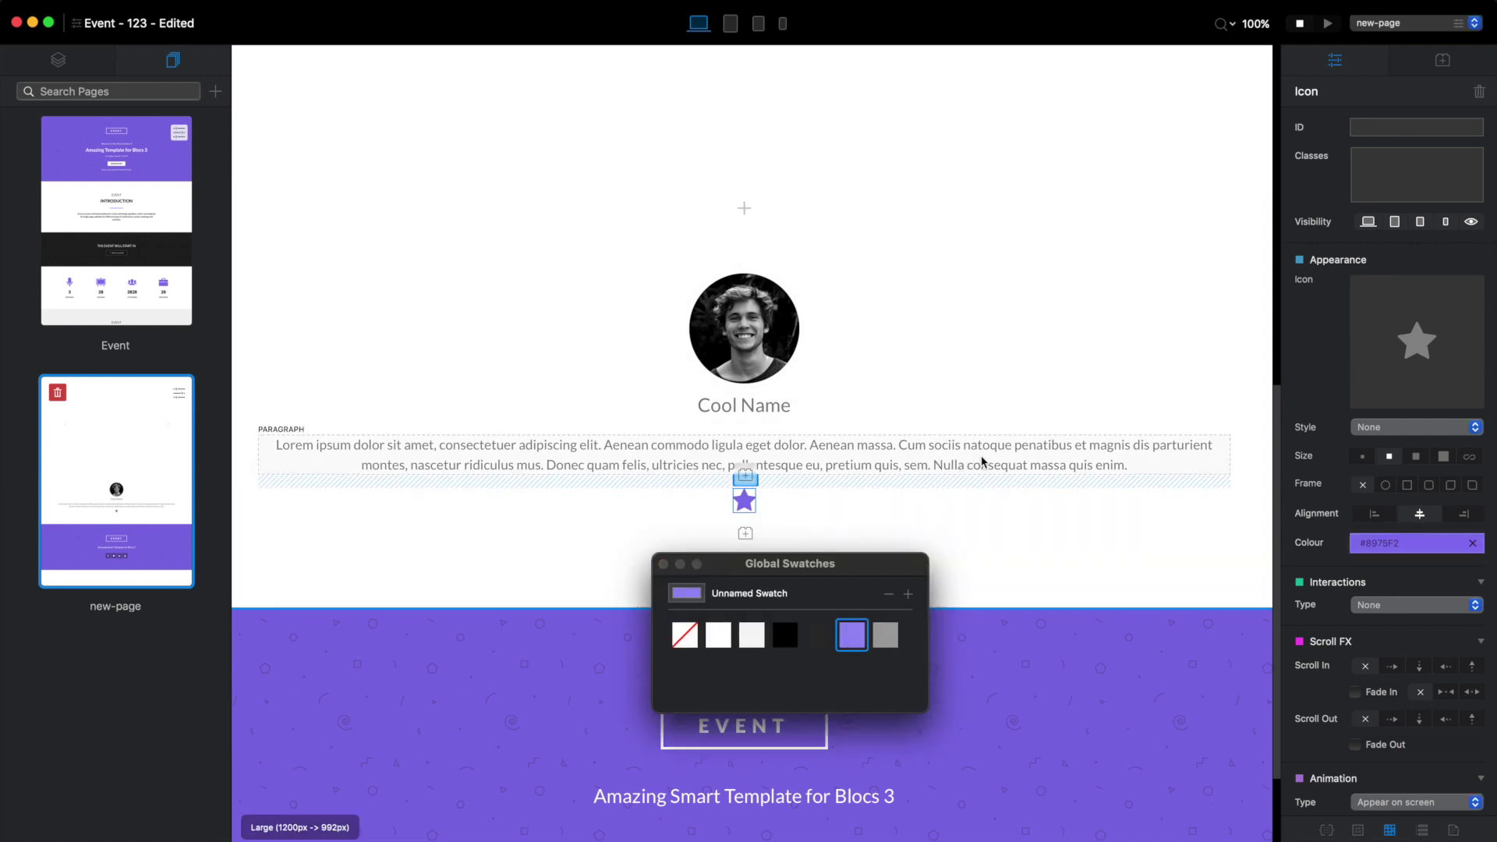
pyautogui.click(949, 468)
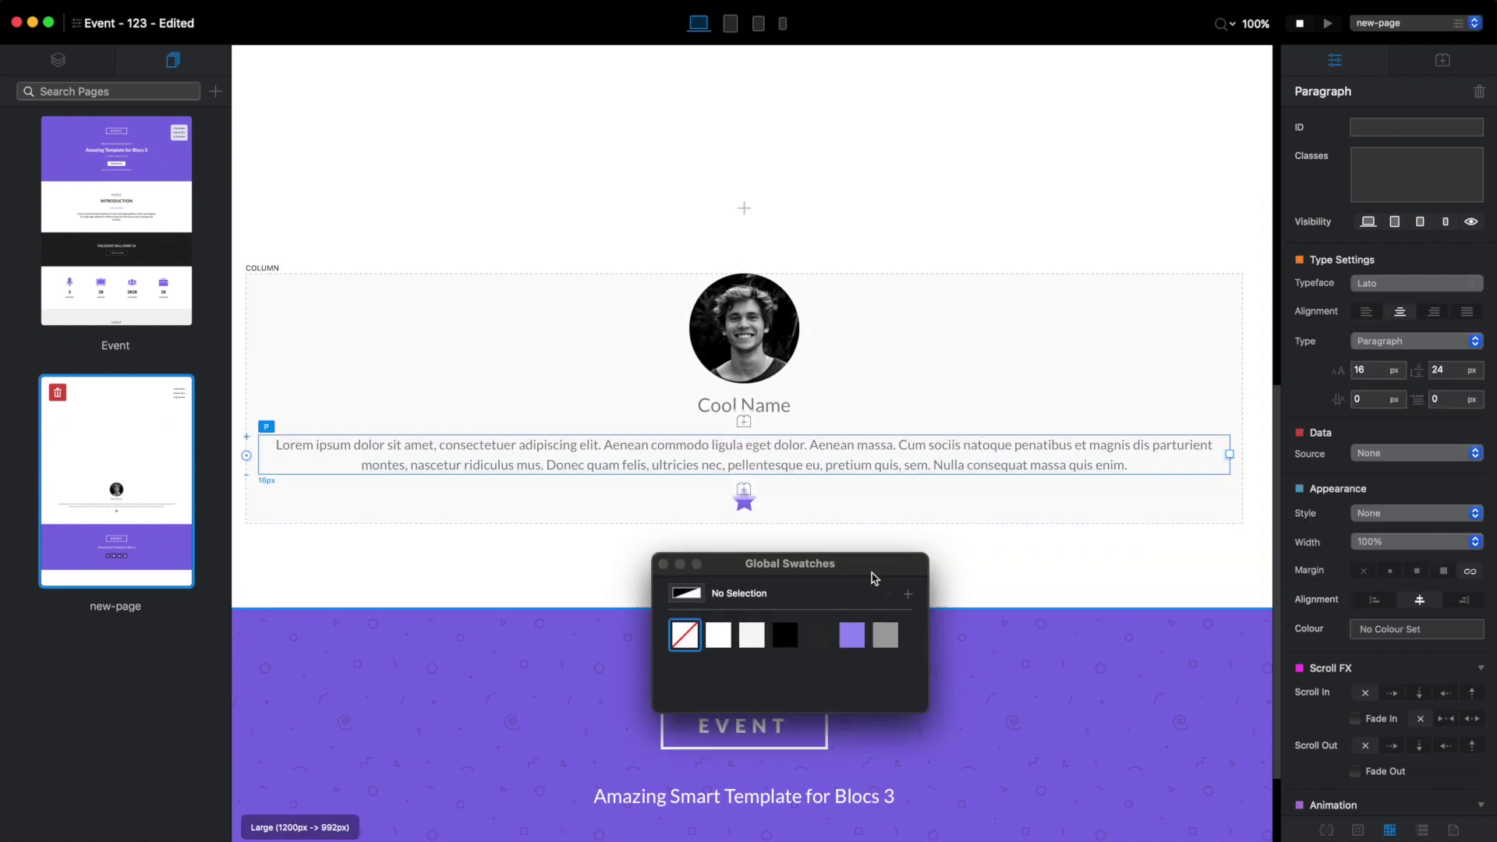
pyautogui.click(766, 408)
pyautogui.doubleClick(765, 408)
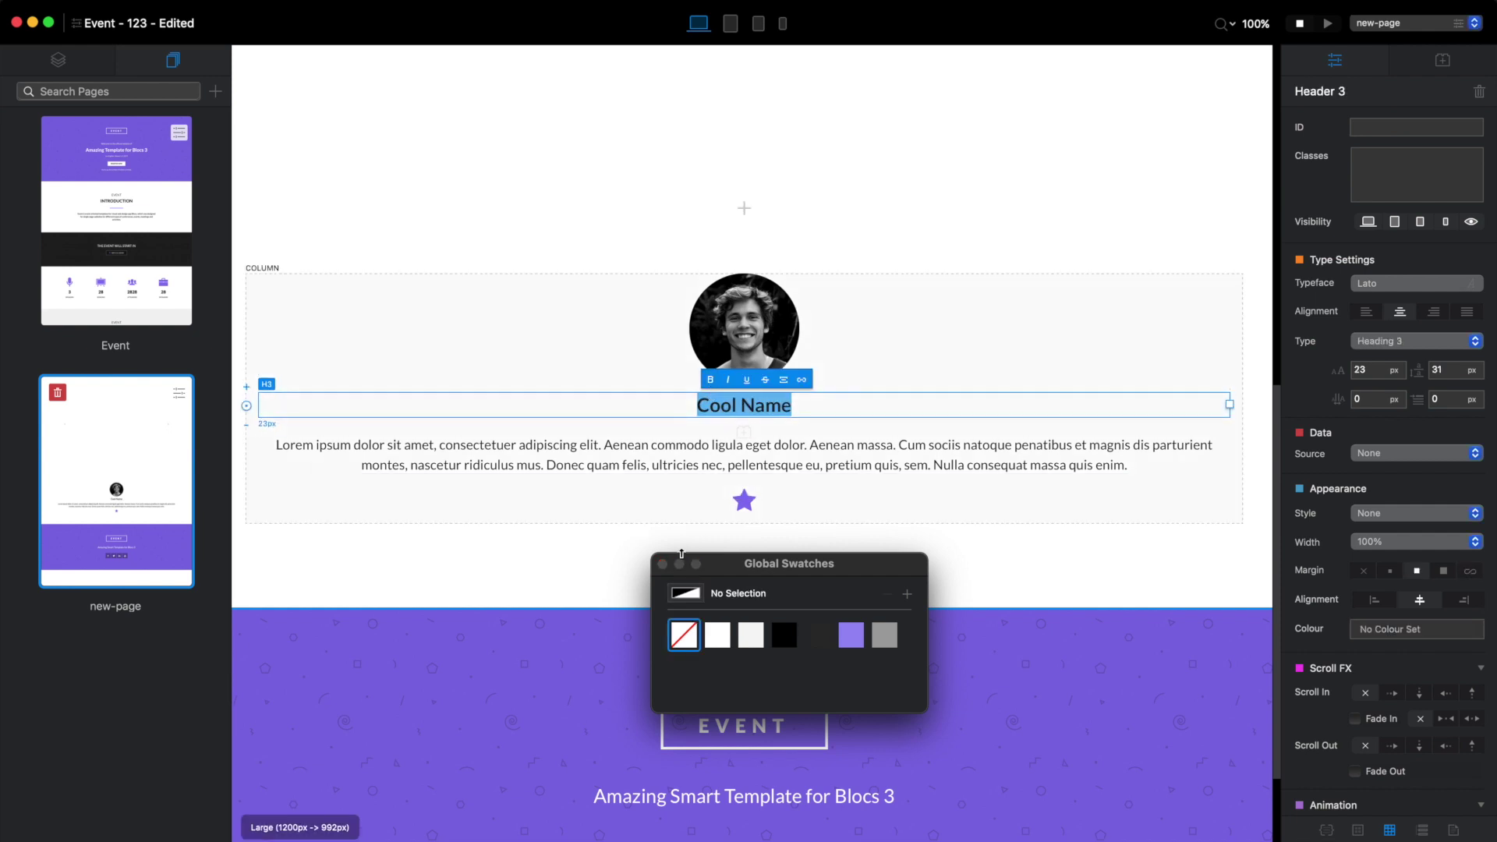
pyautogui.click(665, 561)
pyautogui.click(917, 391)
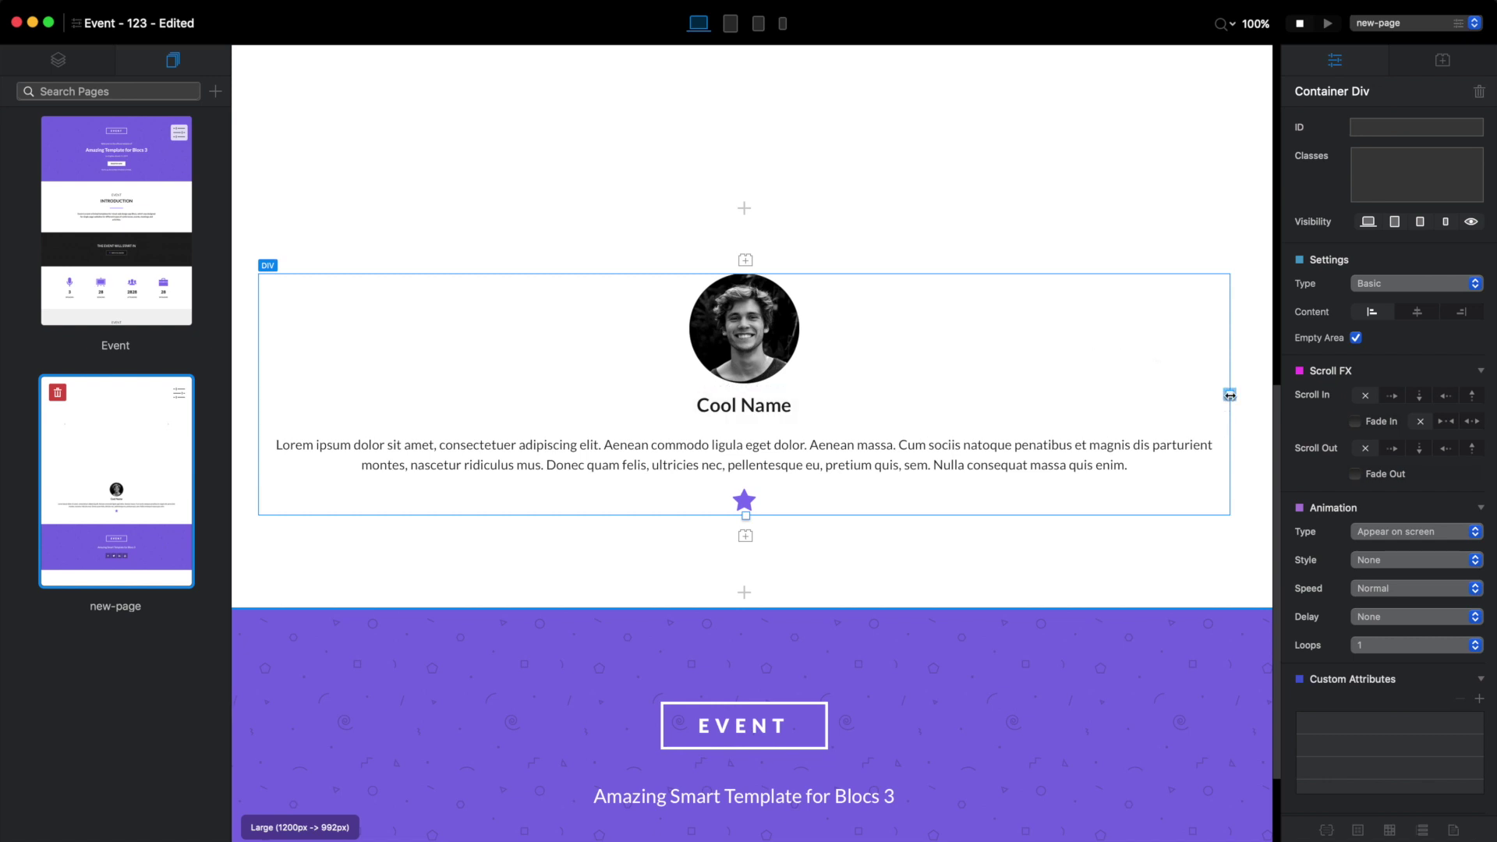
# - Narrow the testimonial card and delete the paragraph text after "mus."
pyautogui.moveTo(1229, 395); pyautogui.dragTo(696, 398)
pyautogui.doubleClick(518, 495)
pyautogui.click(520, 487)
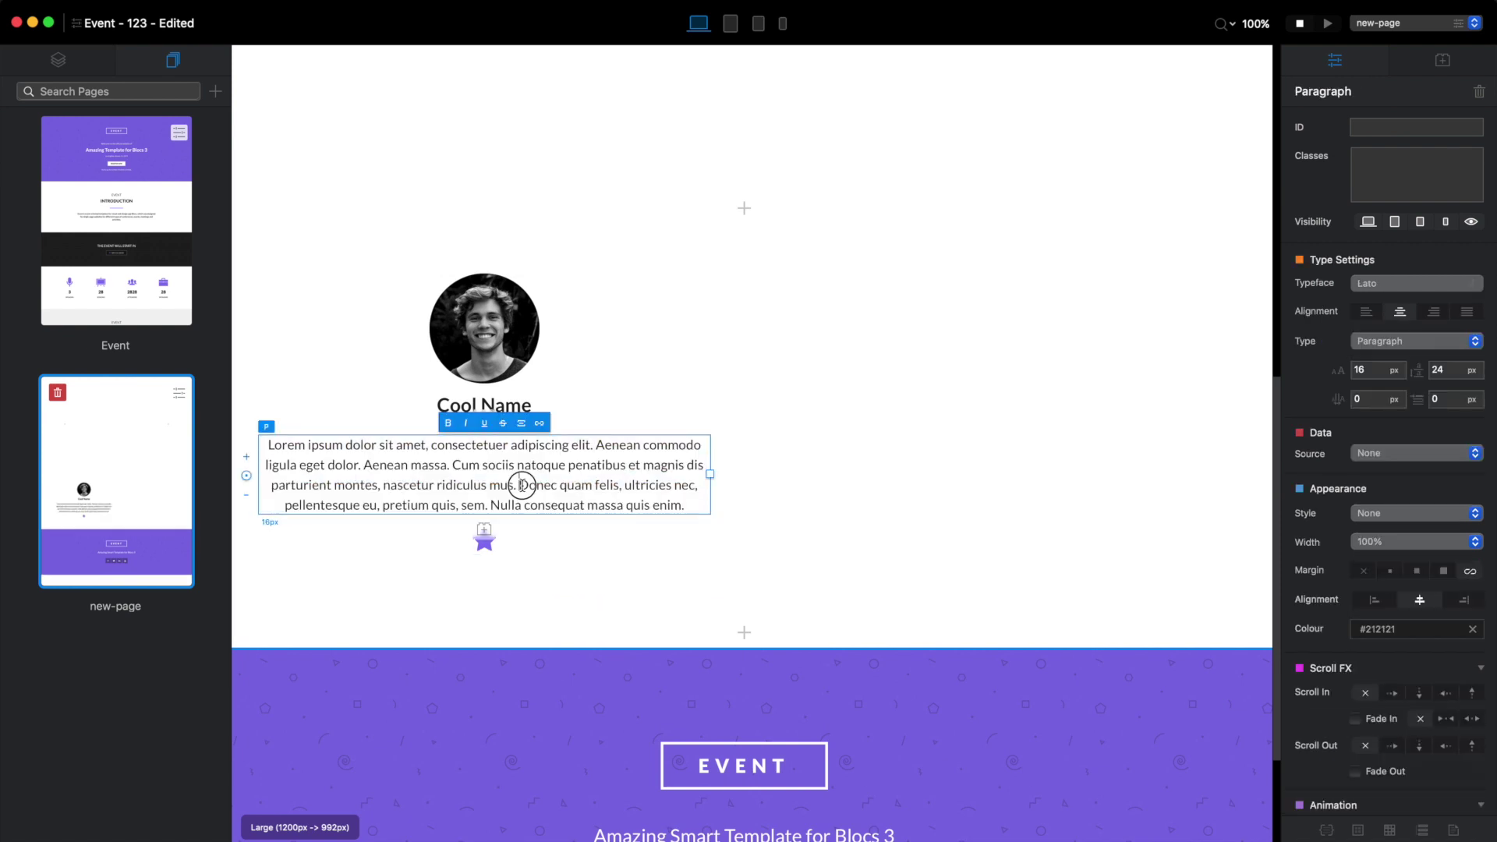
pyautogui.keyDown('shift'); pyautogui.click(683, 503); pyautogui.keyUp('shift')
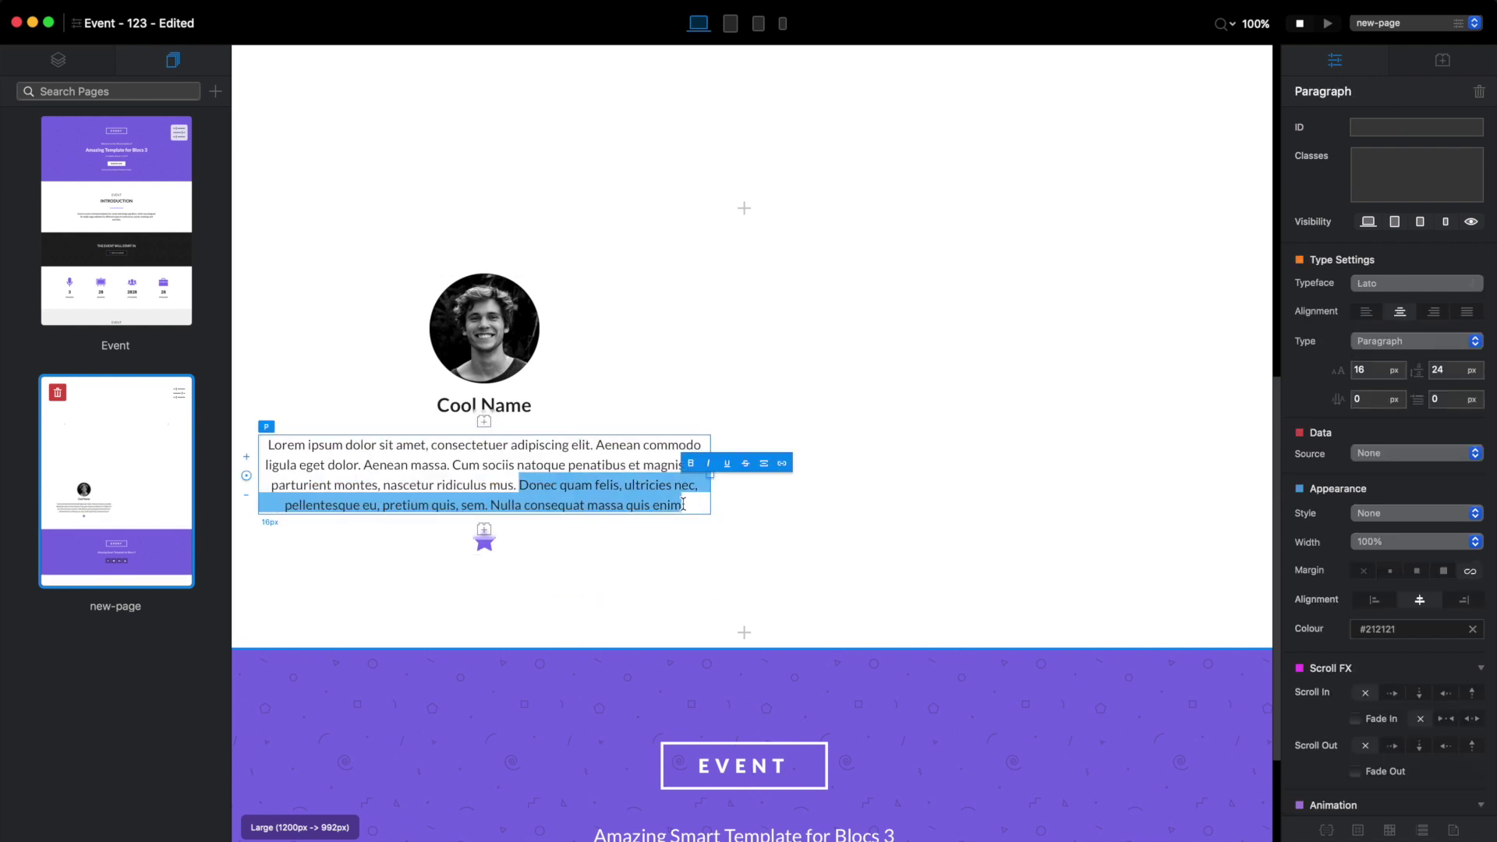
pyautogui.press('BackSpace')
pyautogui.press('BackSpace')
pyautogui.press('BackSpace')
pyautogui.press('BackSpace')
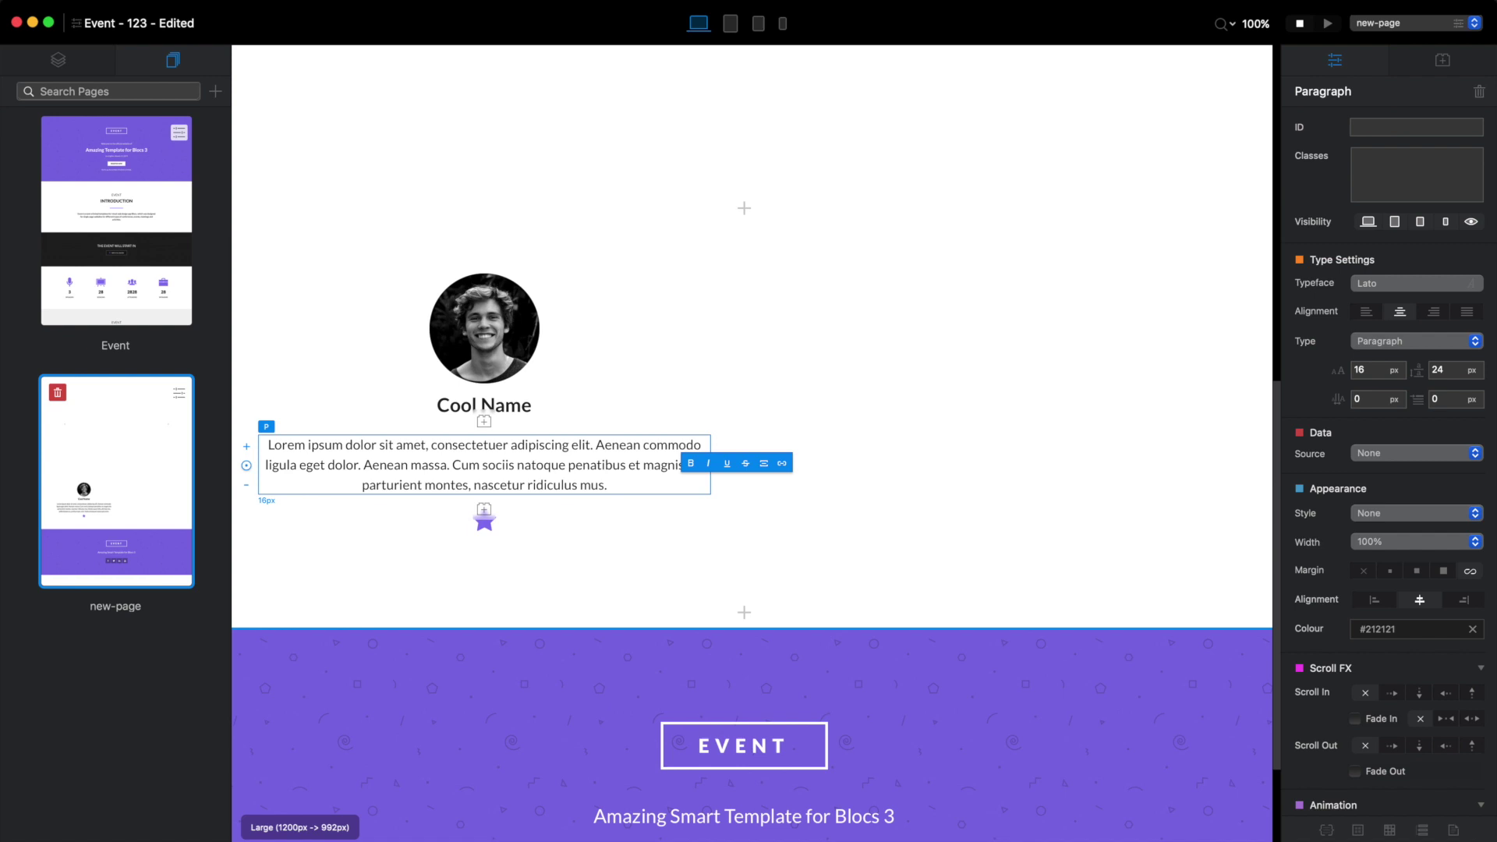
# - Set the card's class margin to auto in the Class Editor to centre it in its column
pyautogui.click(655, 434)
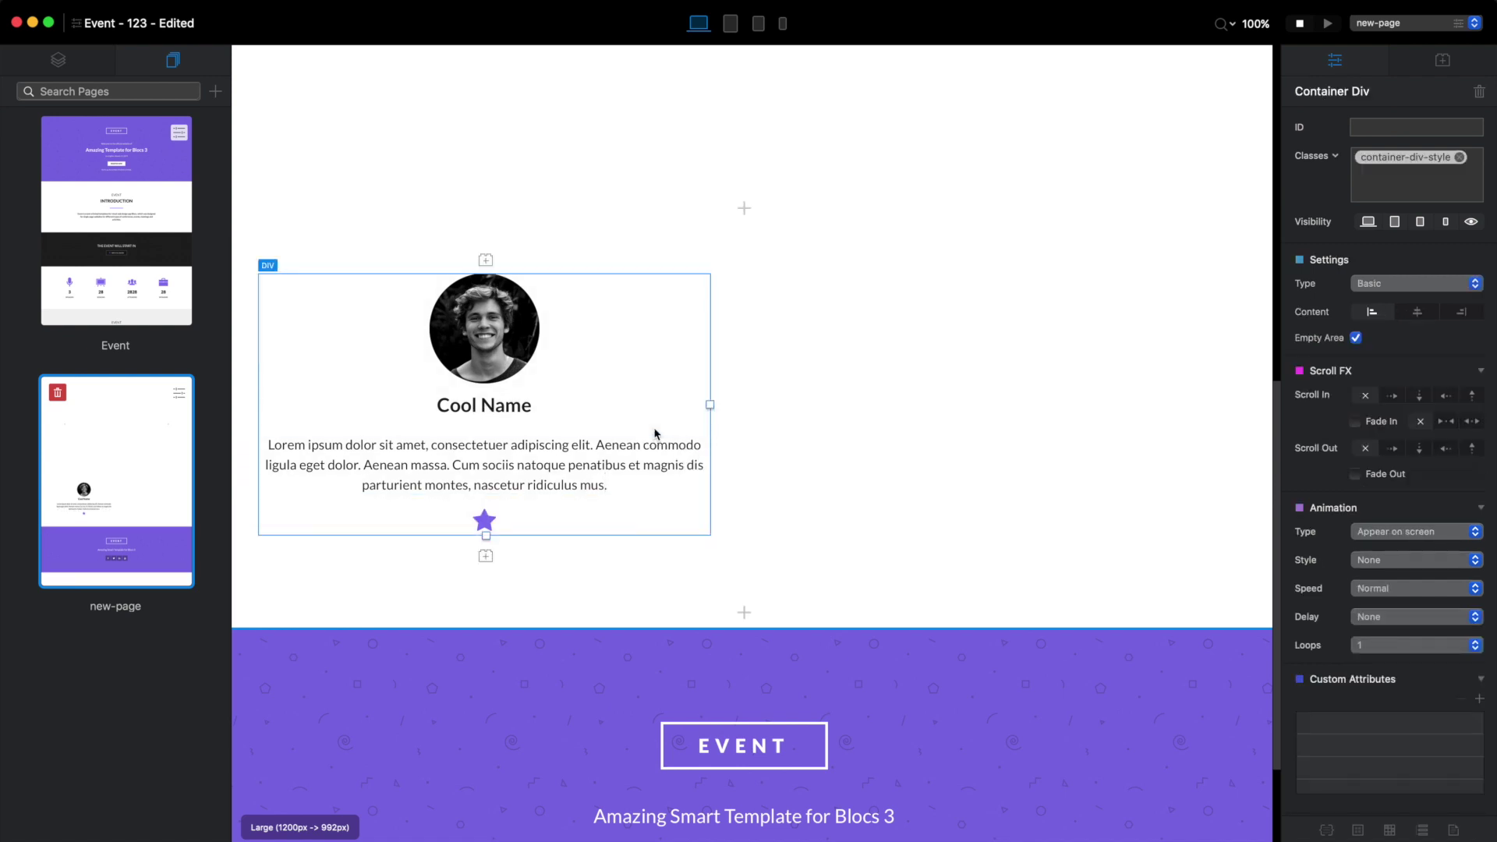
pyautogui.click(1403, 159)
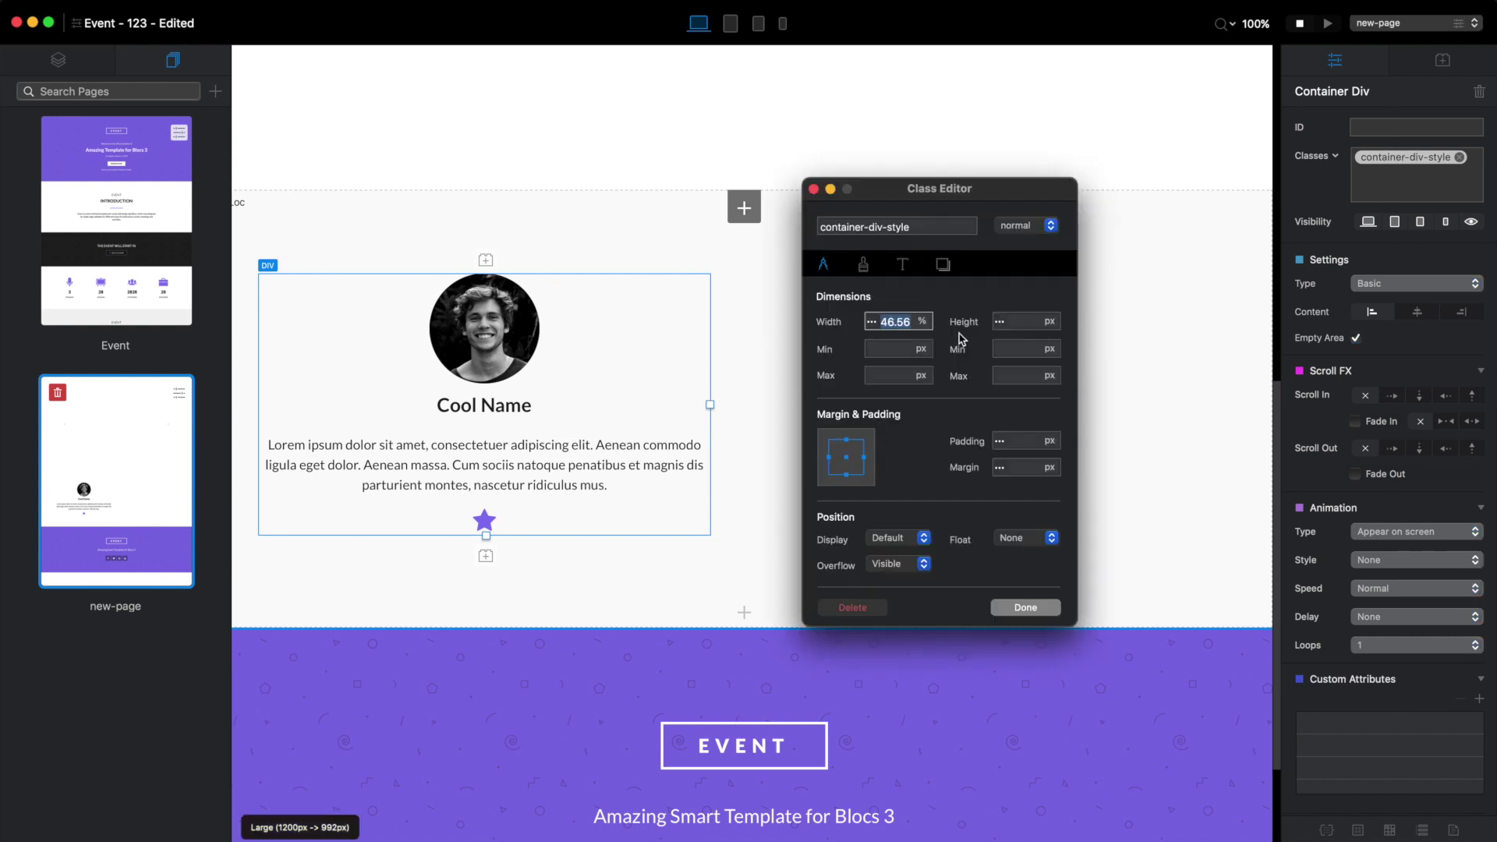
pyautogui.click(1017, 466)
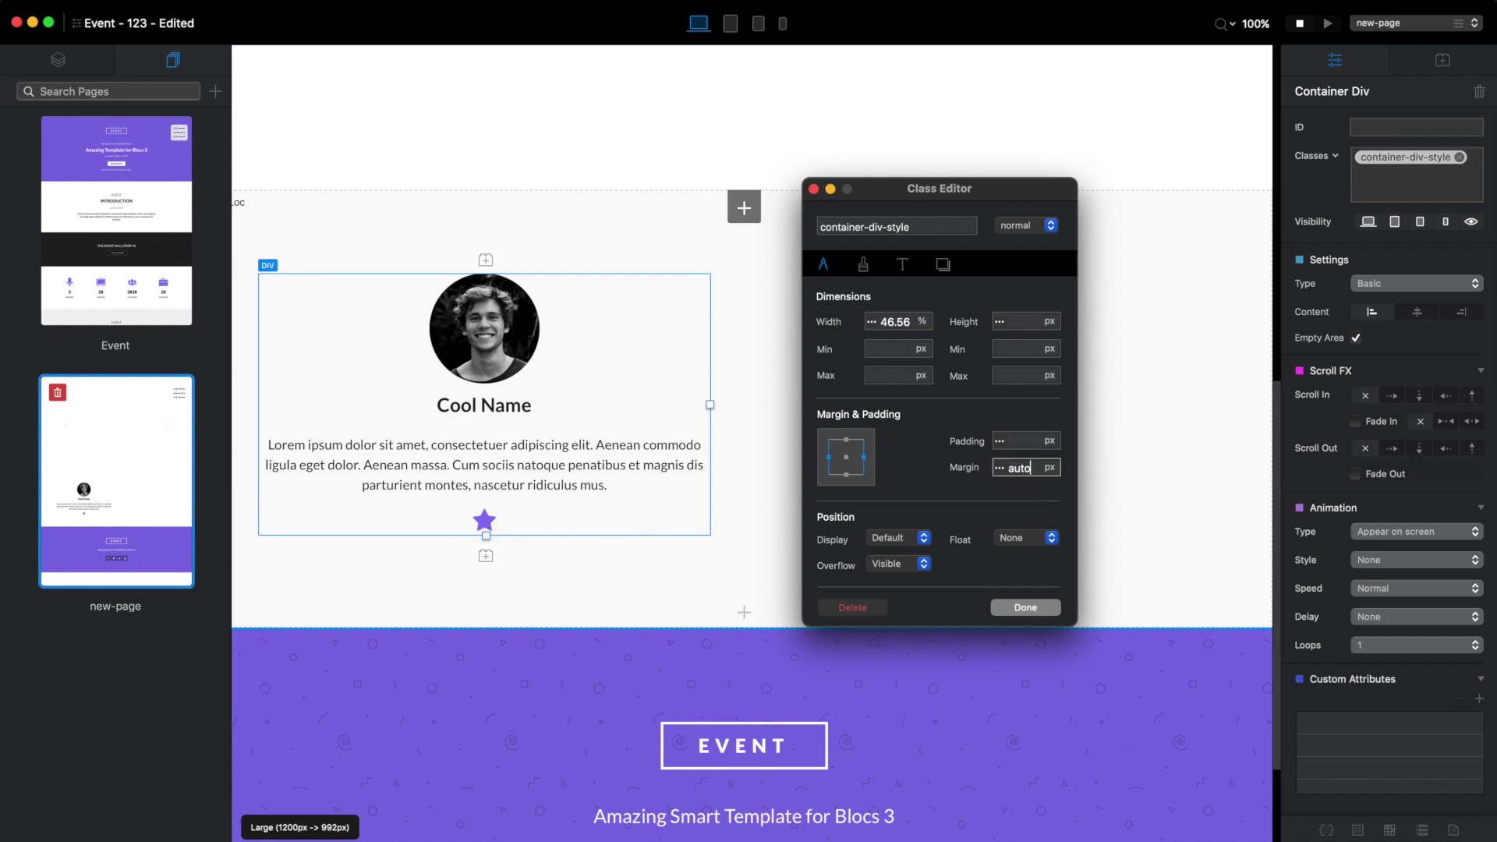
pyautogui.press('Return')
pyautogui.click(1026, 607)
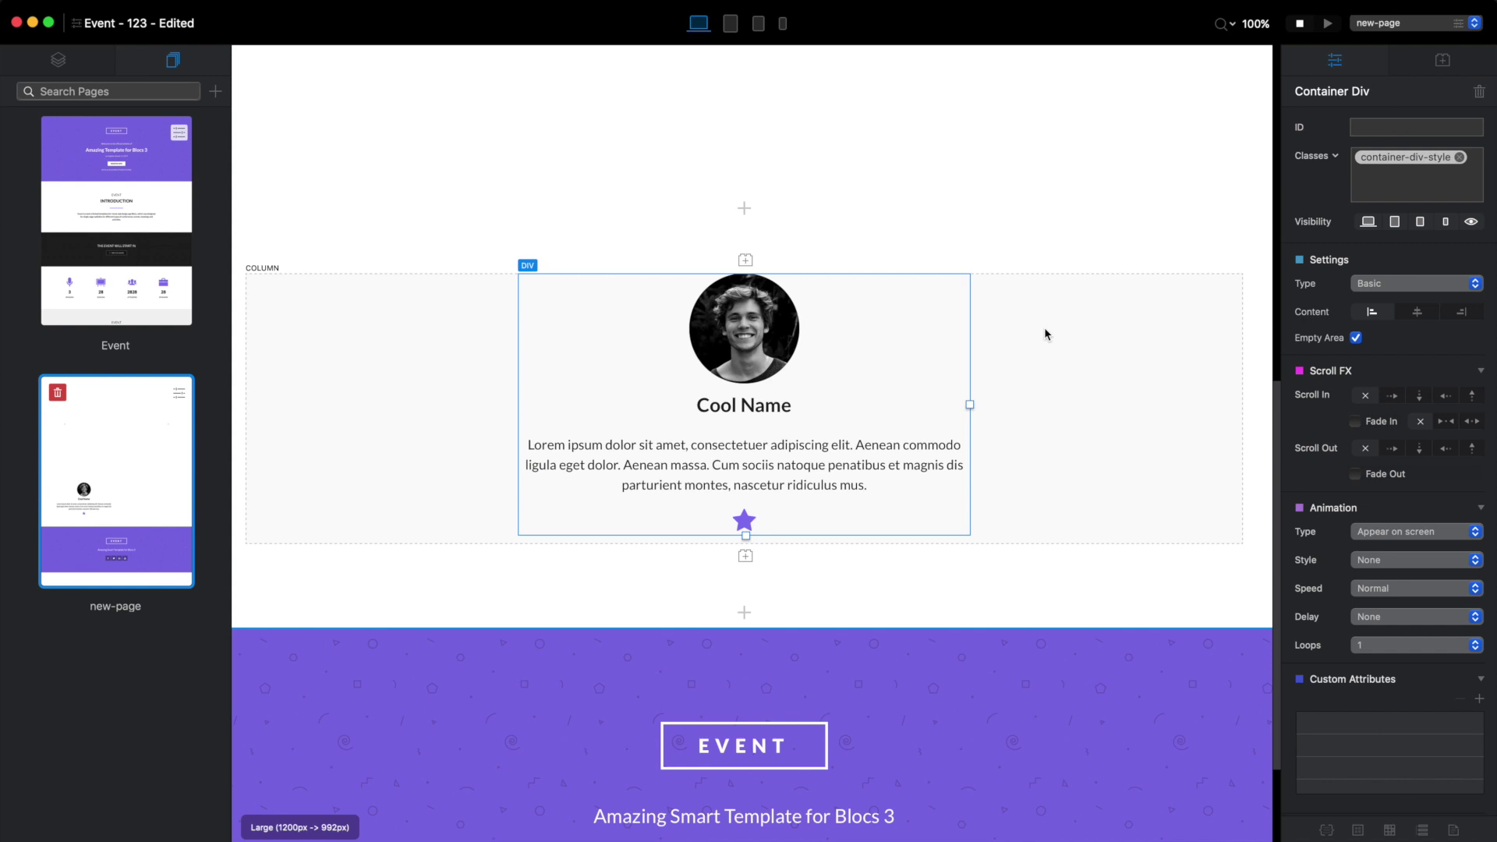
# - Tighten the margin around the Cool Name heading
pyautogui.scroll(9, 1045, 326)
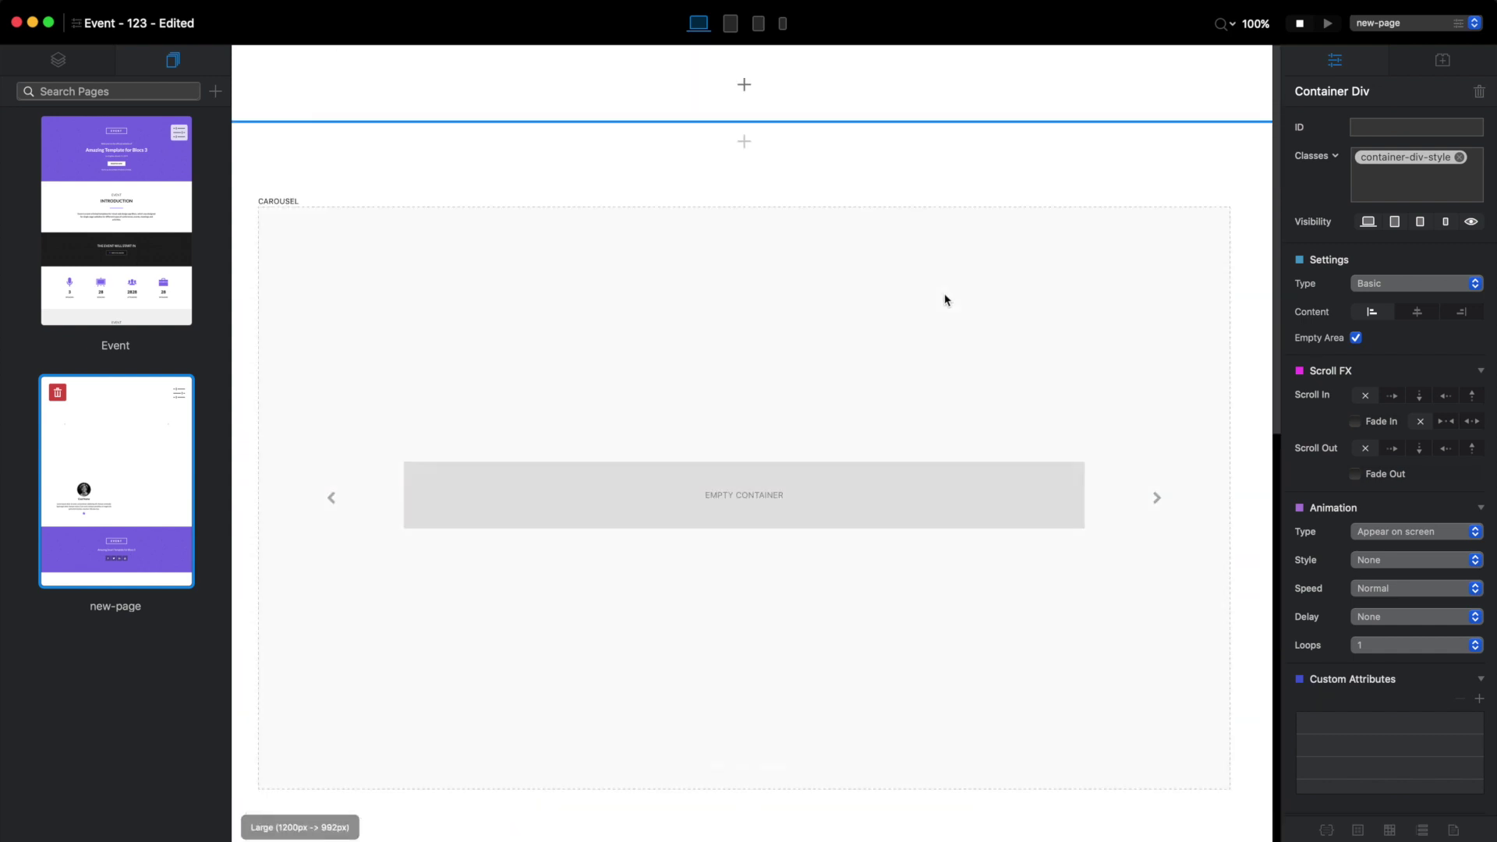
pyautogui.scroll(-6, 780, 478)
pyautogui.scroll(-4, 779, 478)
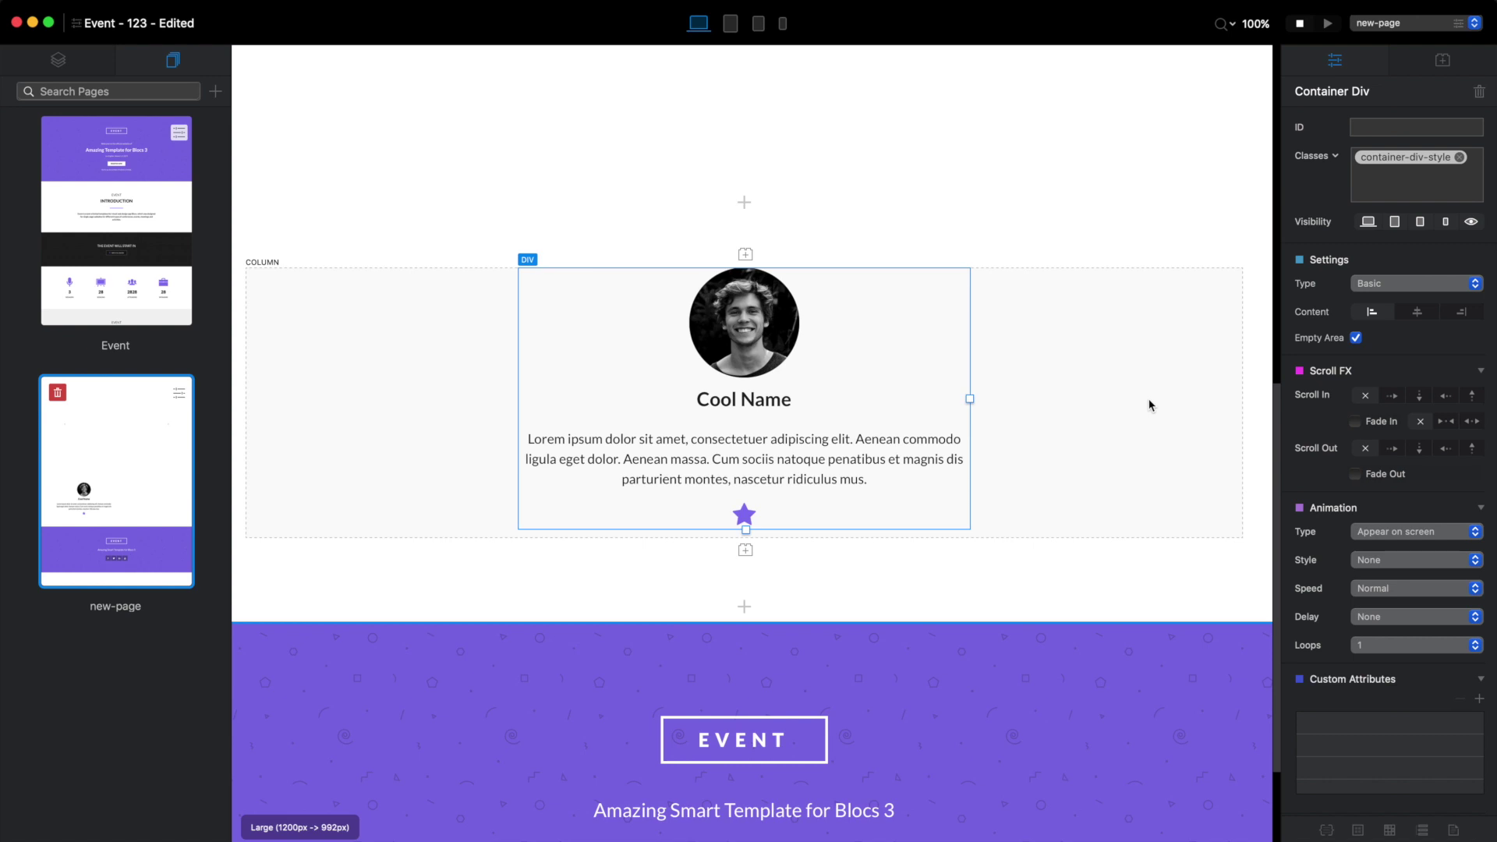
pyautogui.click(782, 403)
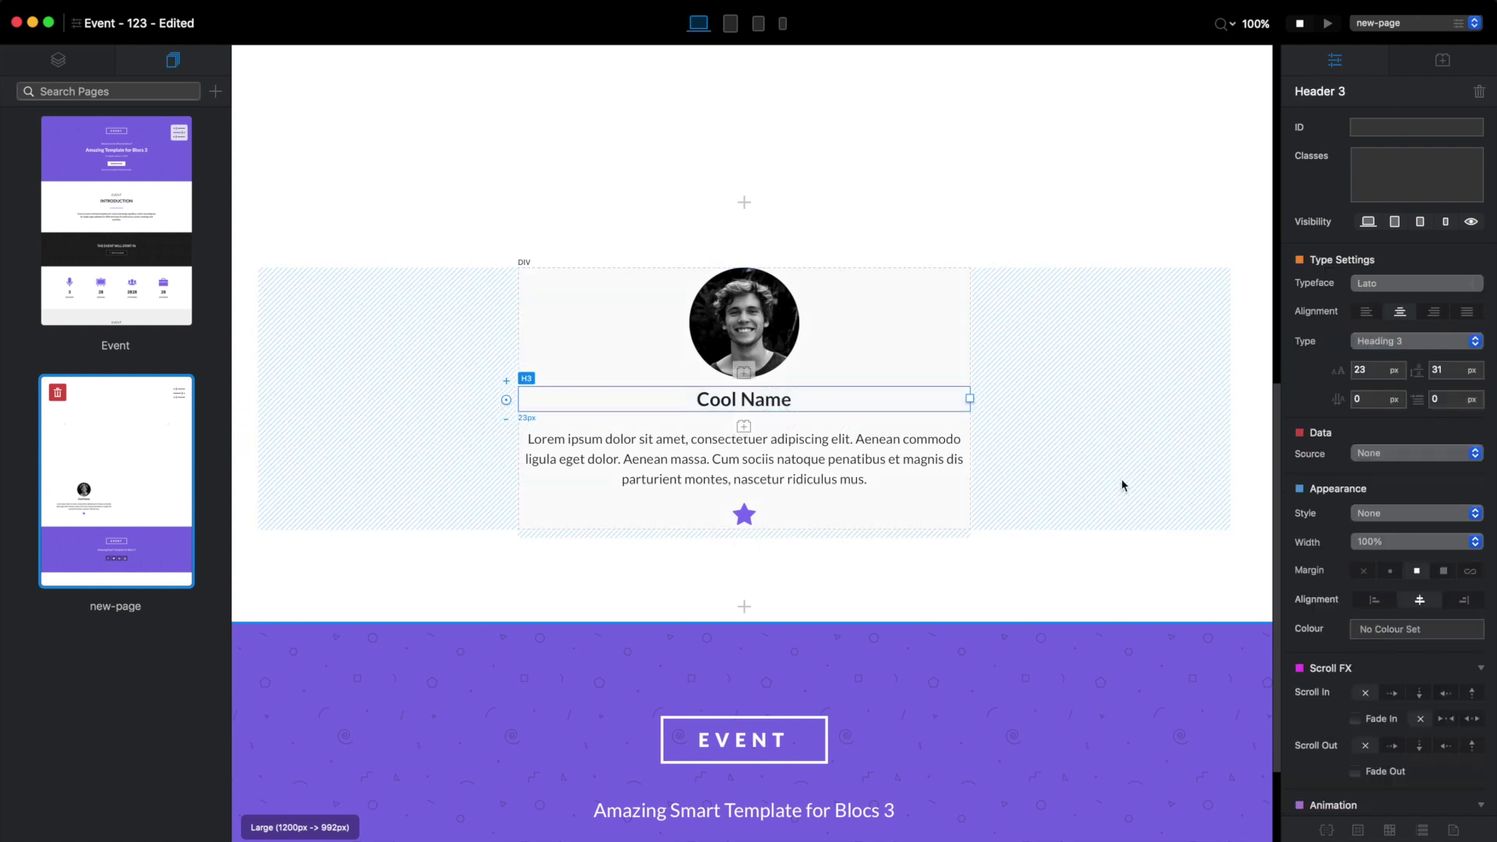
pyautogui.click(1390, 570)
# - Give the card container a Bounce In appear animation with a direction
pyautogui.click(1056, 388)
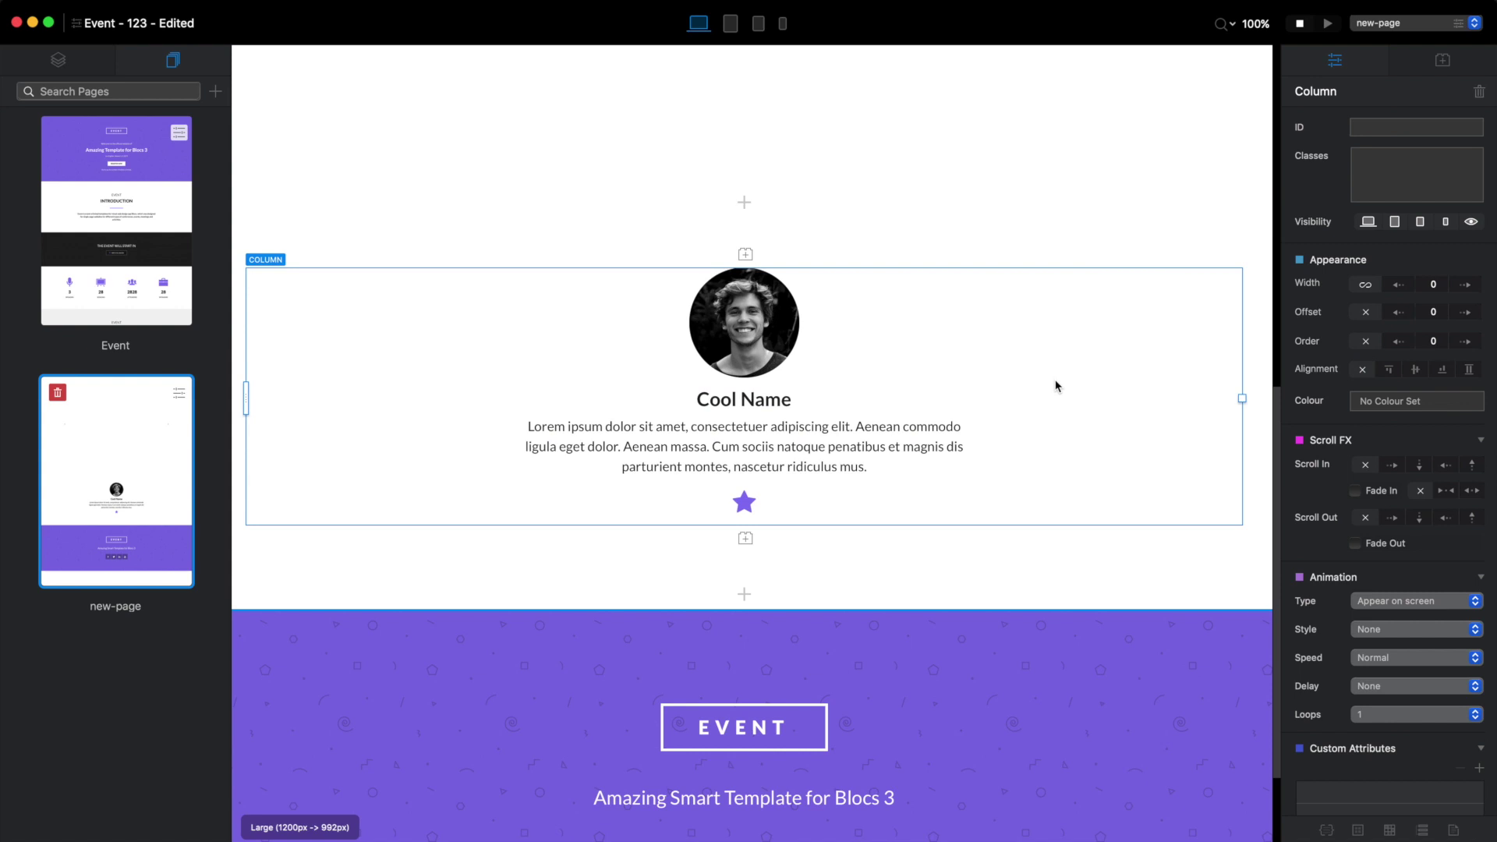
pyautogui.click(867, 382)
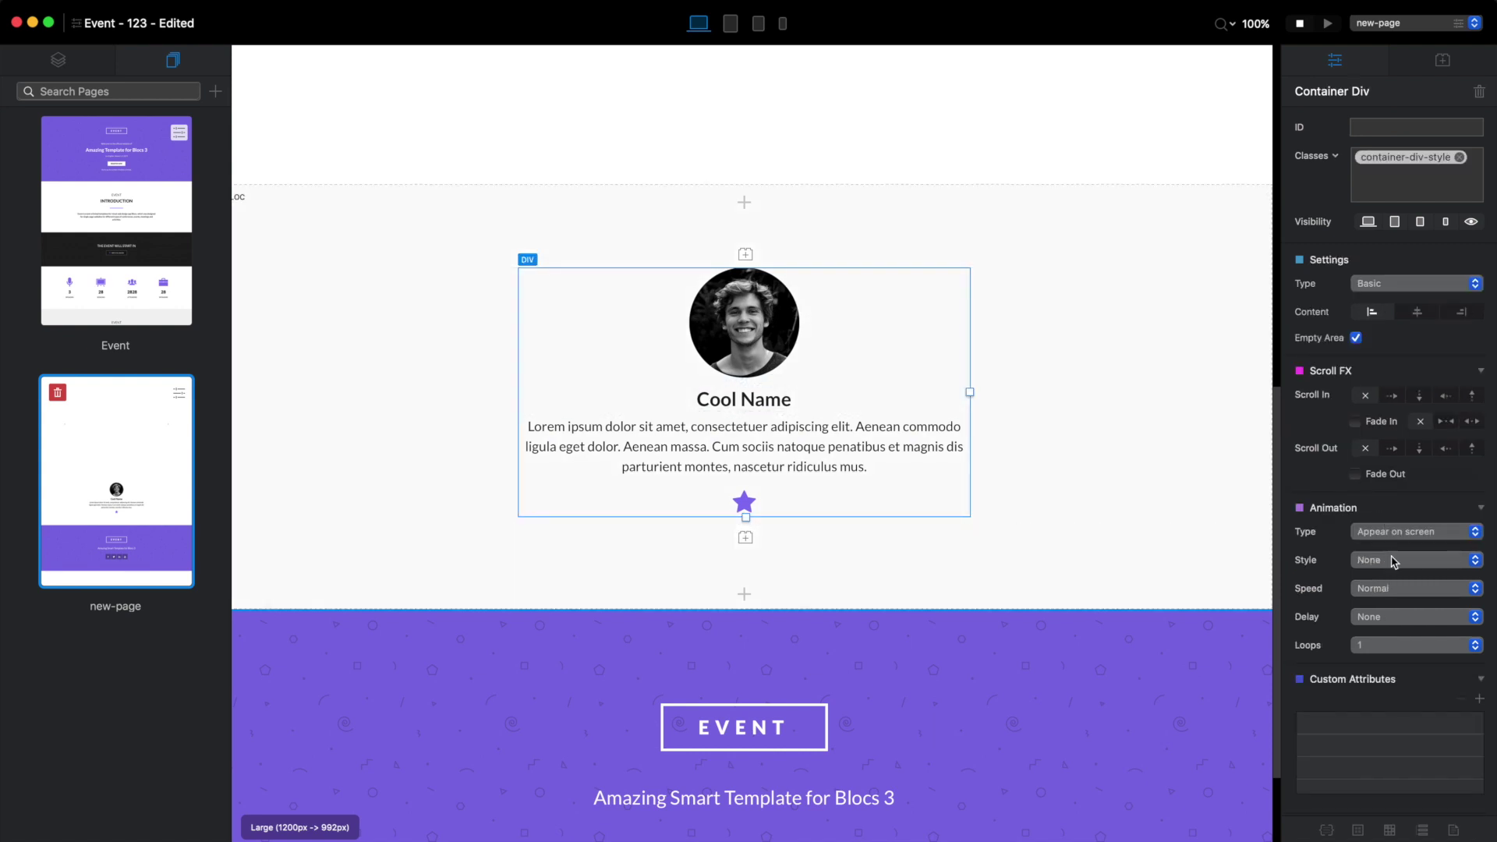
pyautogui.click(1442, 562)
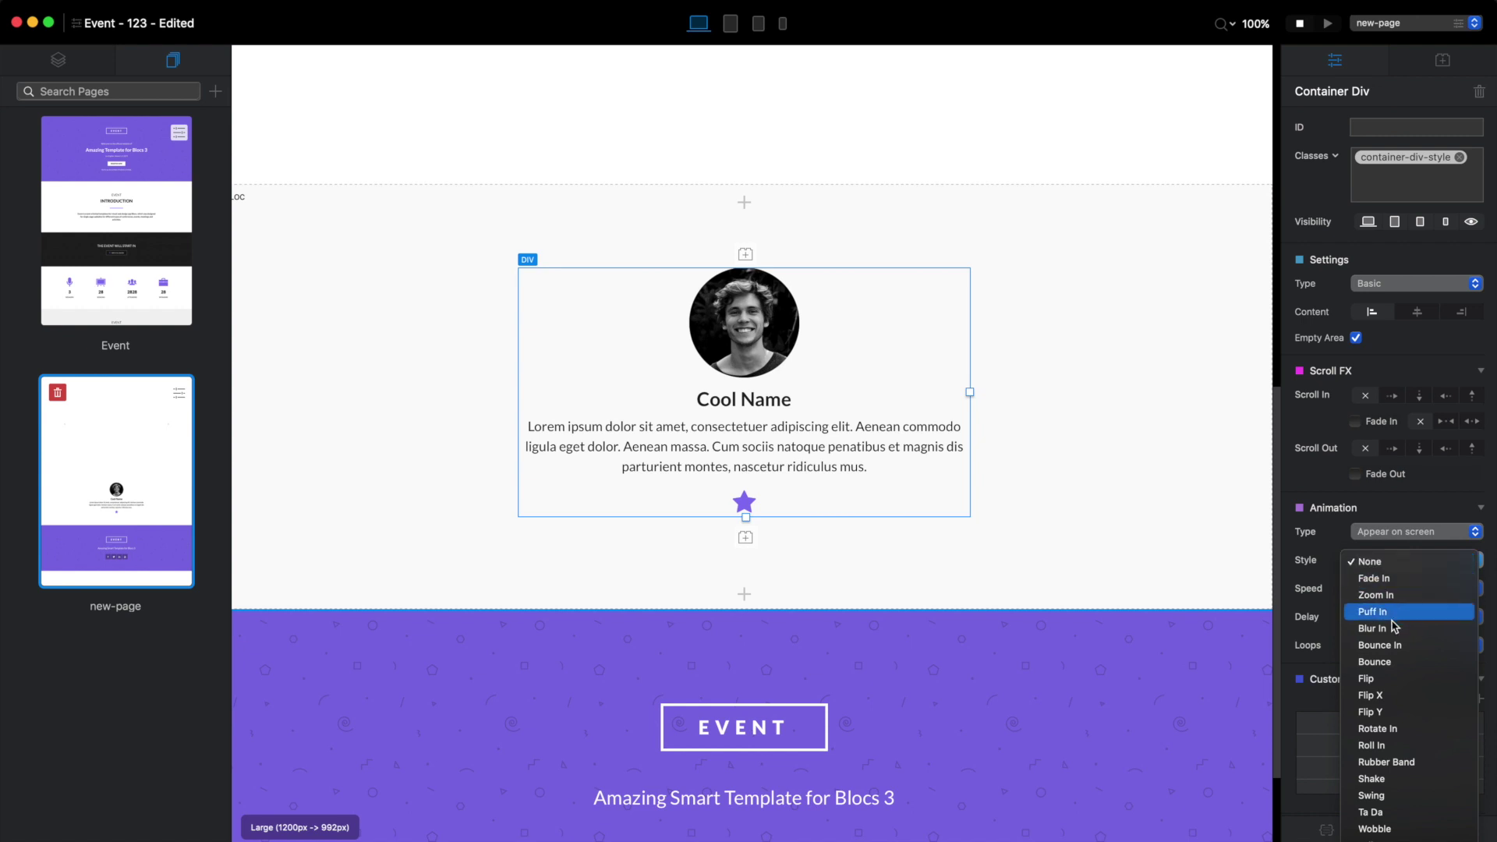
pyautogui.click(1393, 647)
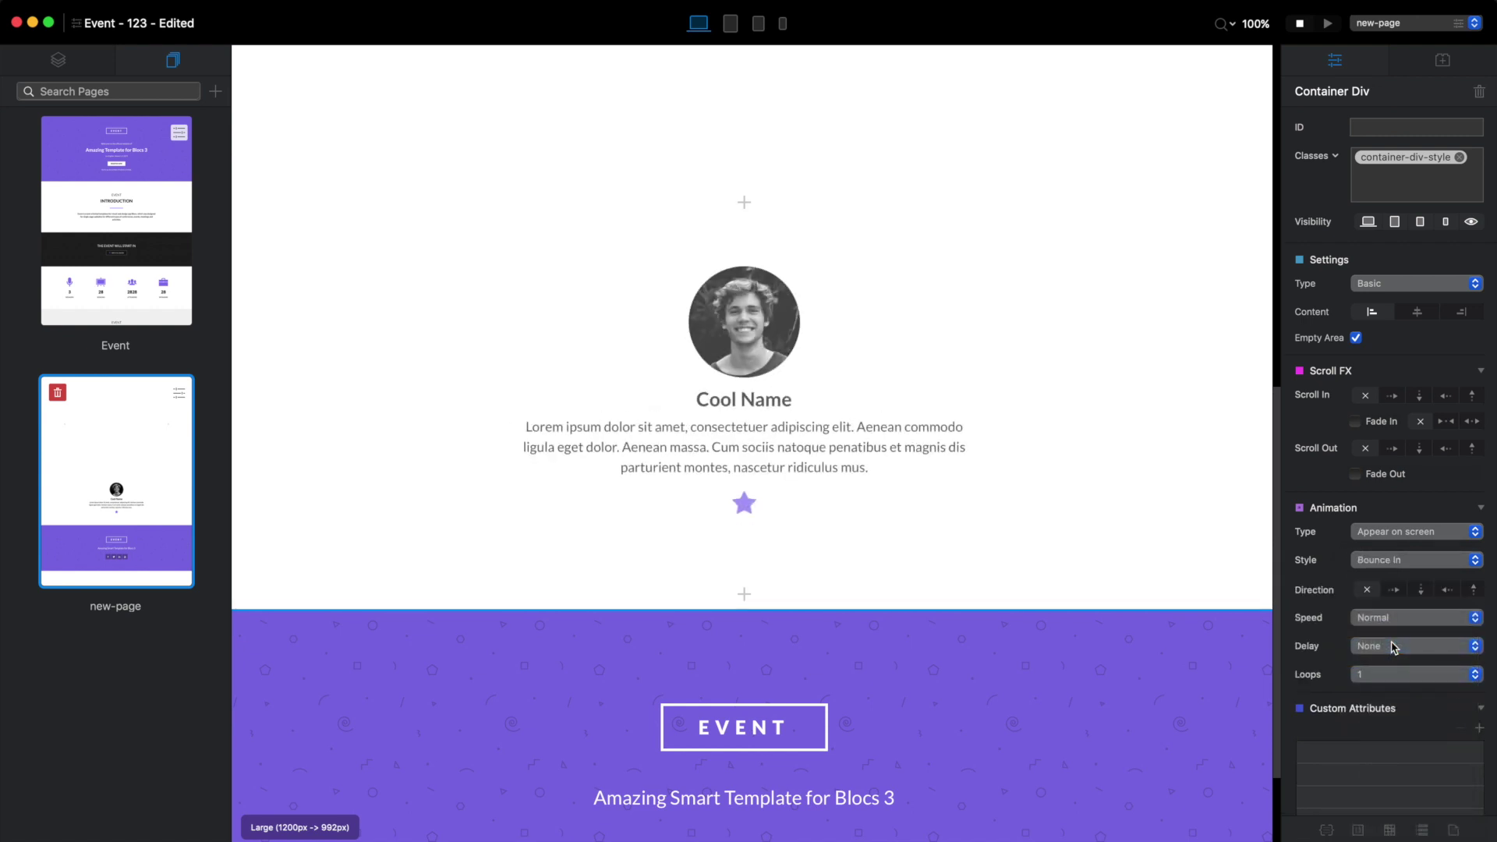
pyautogui.click(1445, 589)
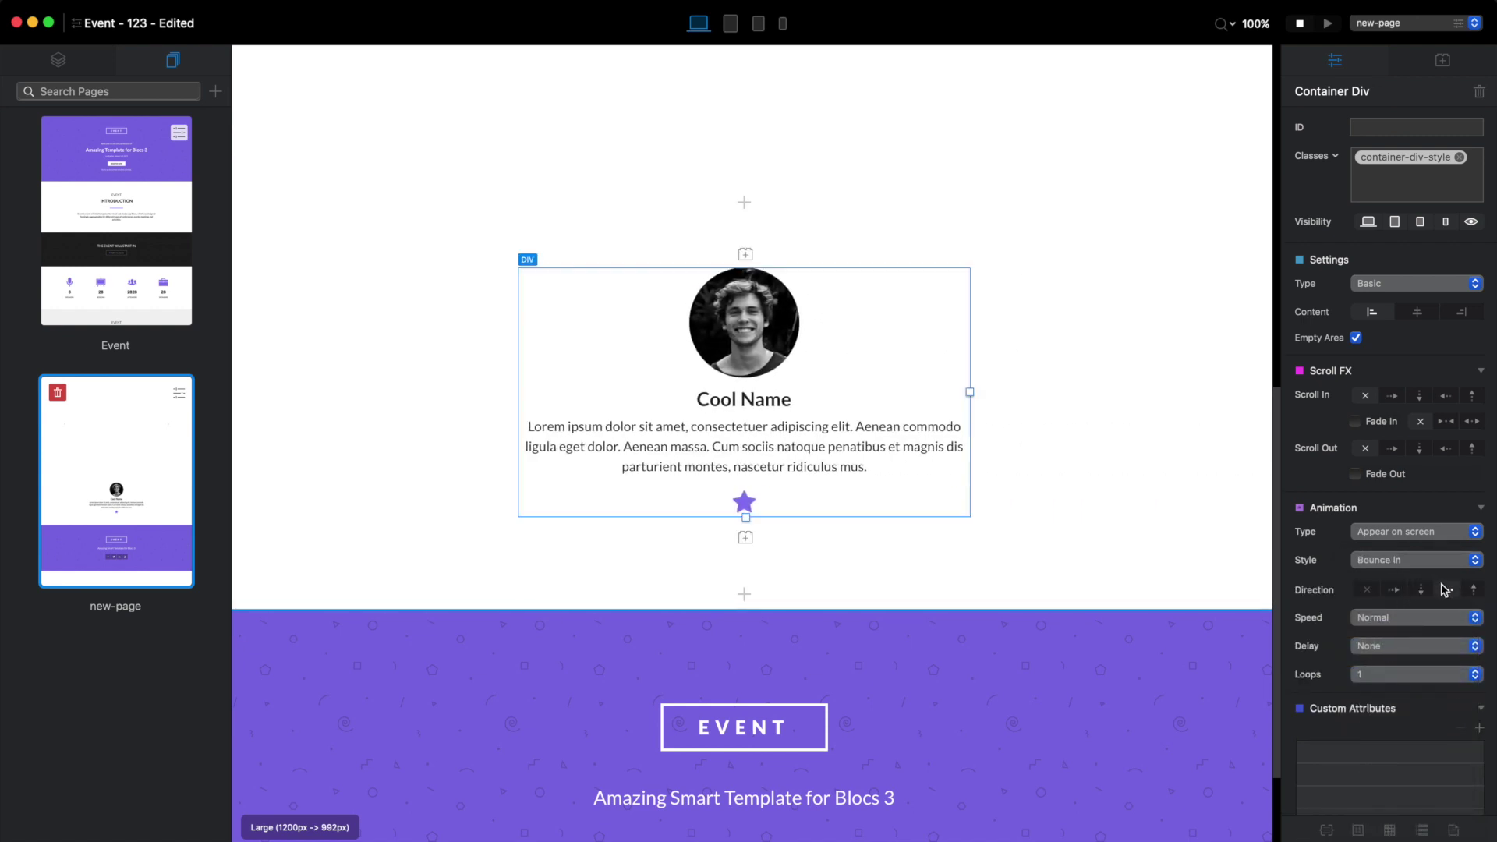
# - Duplicate the testimonial card's Div Container from the layer tree
pyautogui.click(1099, 345)
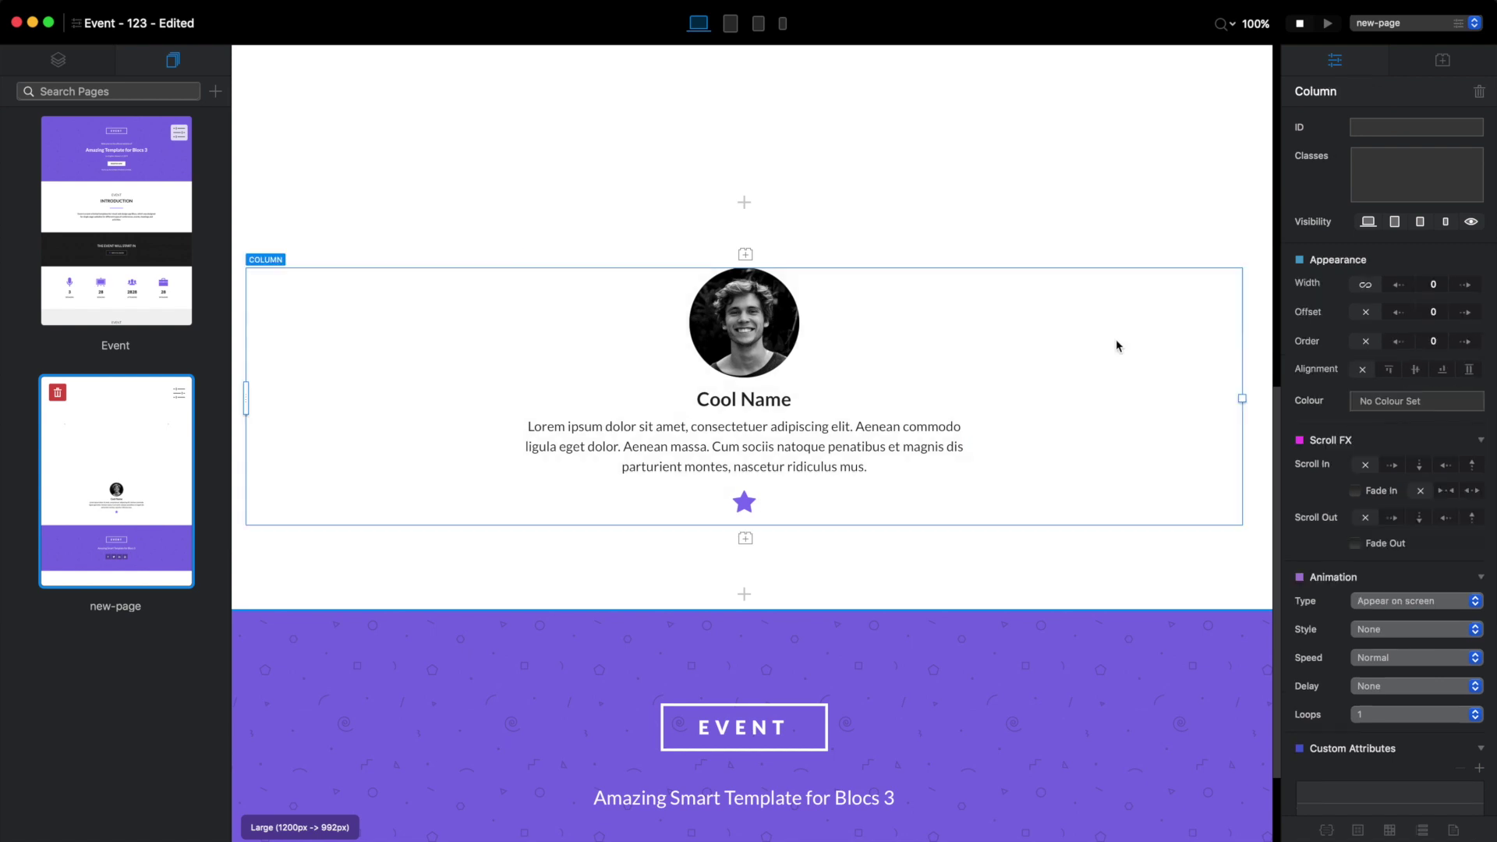
pyautogui.click(69, 60)
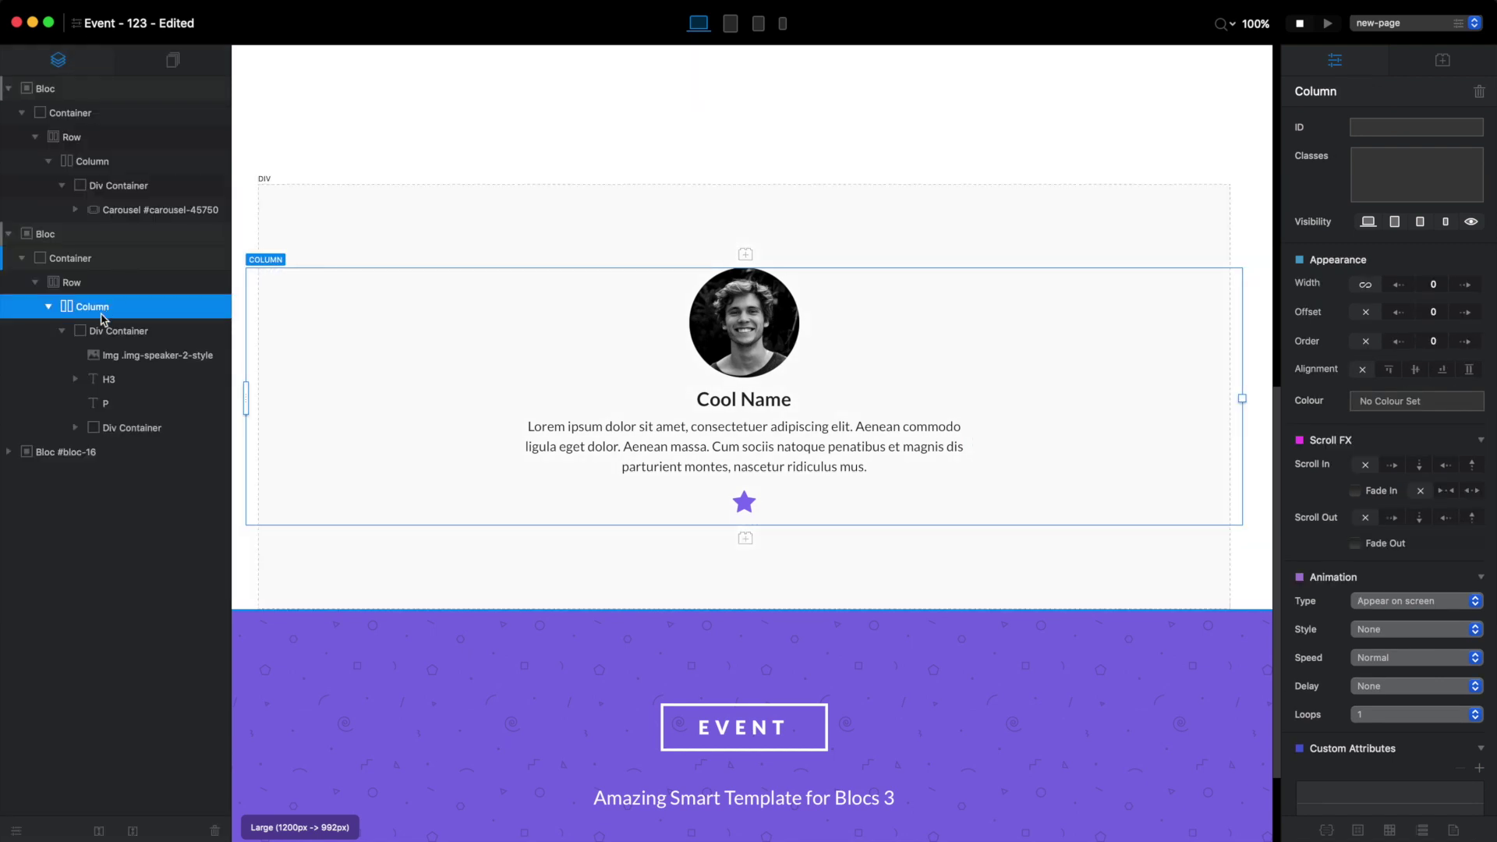
pyautogui.click(538, 381)
pyautogui.press('super+d')
pyautogui.press('super+d')
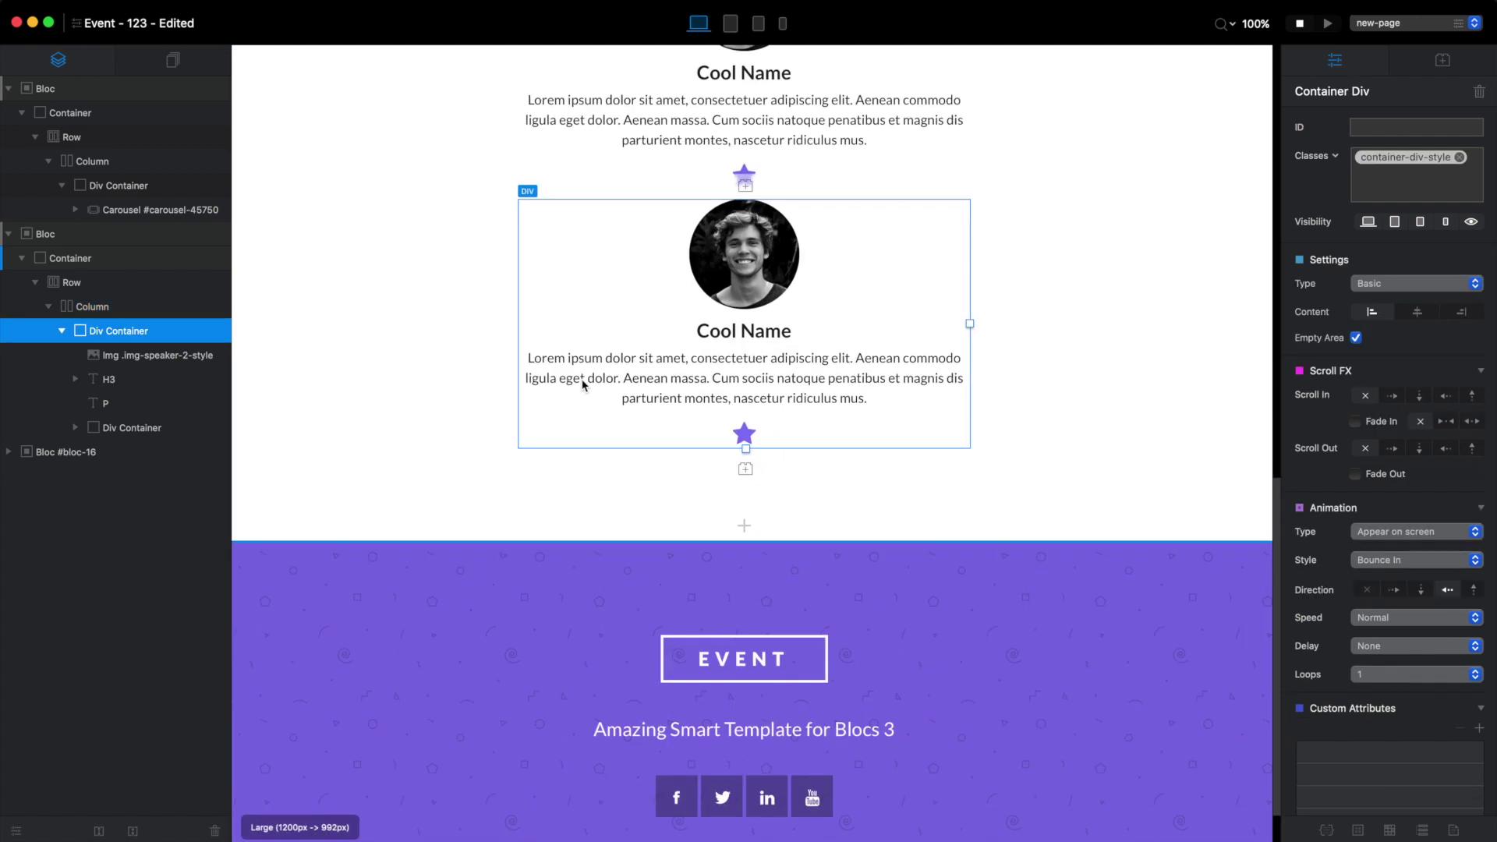
# - Swap the third card's photo for speaker 3.jpeg from the Asset Manager
pyautogui.scroll(3, 582, 385)
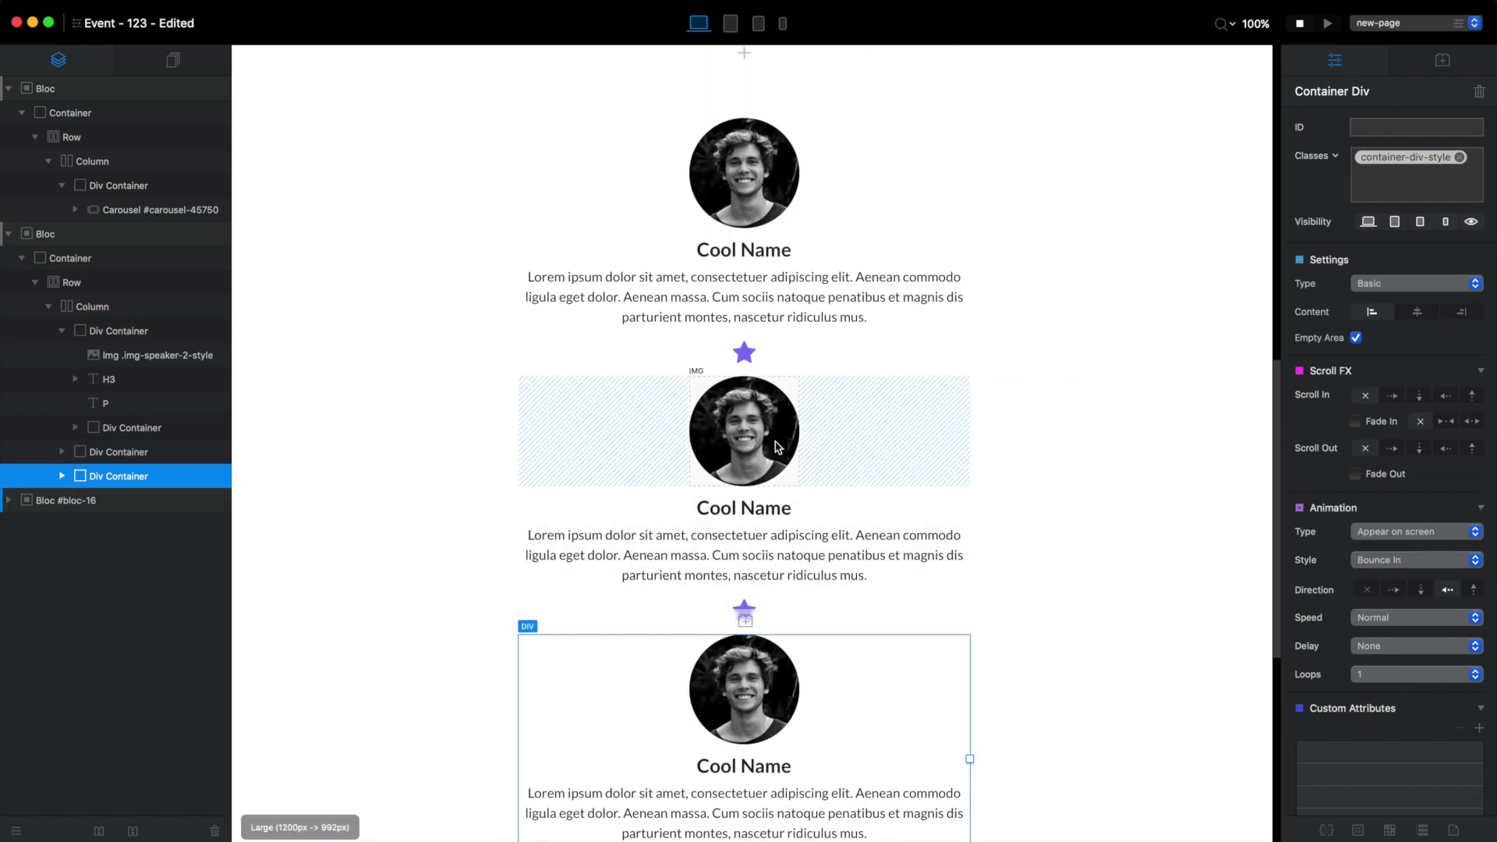
pyautogui.doubleClick(743, 435)
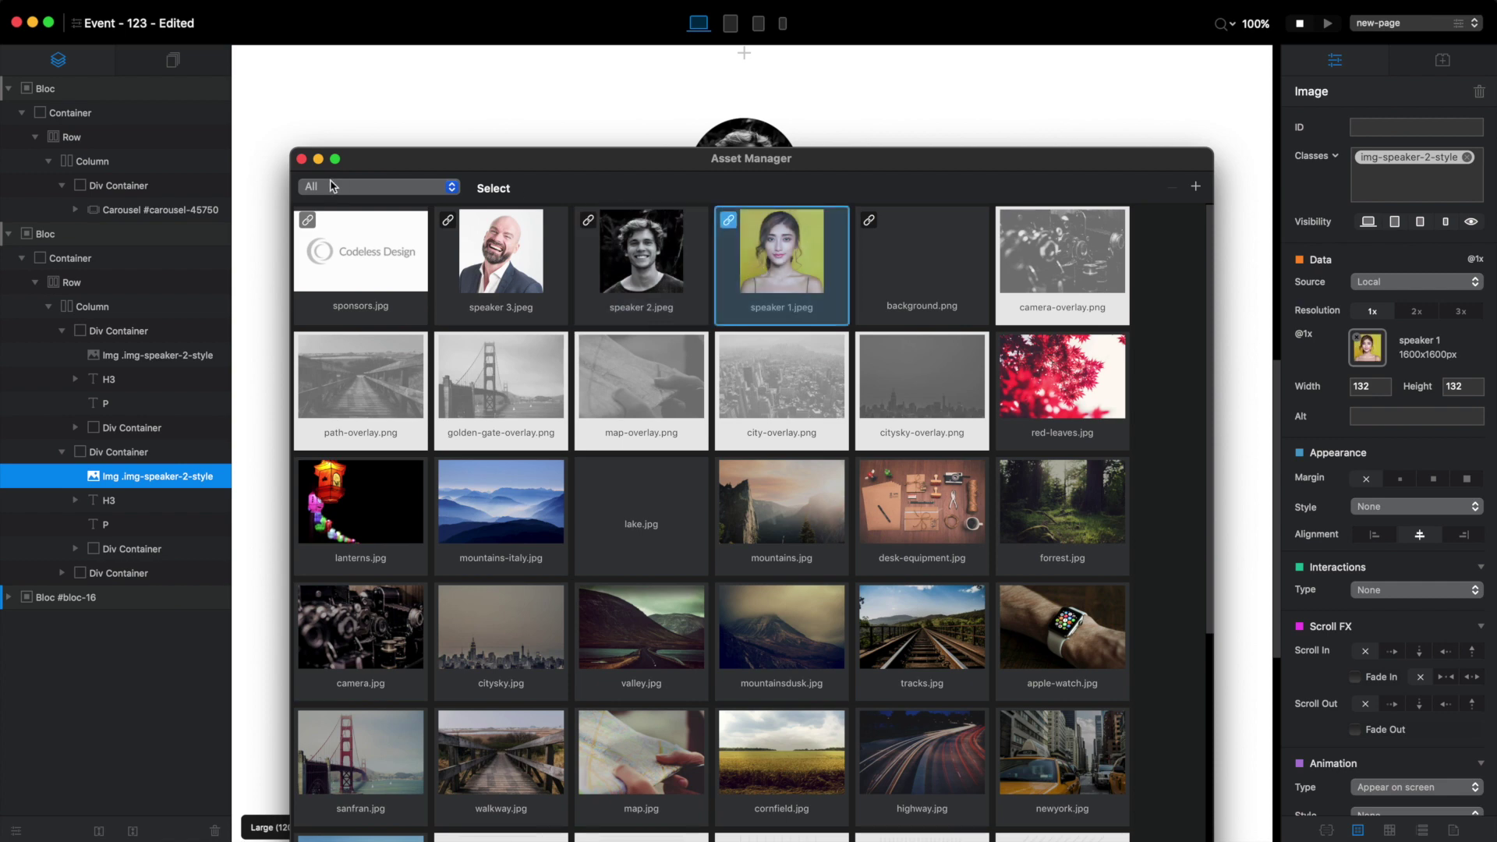
pyautogui.click(301, 160)
pyautogui.doubleClick(742, 686)
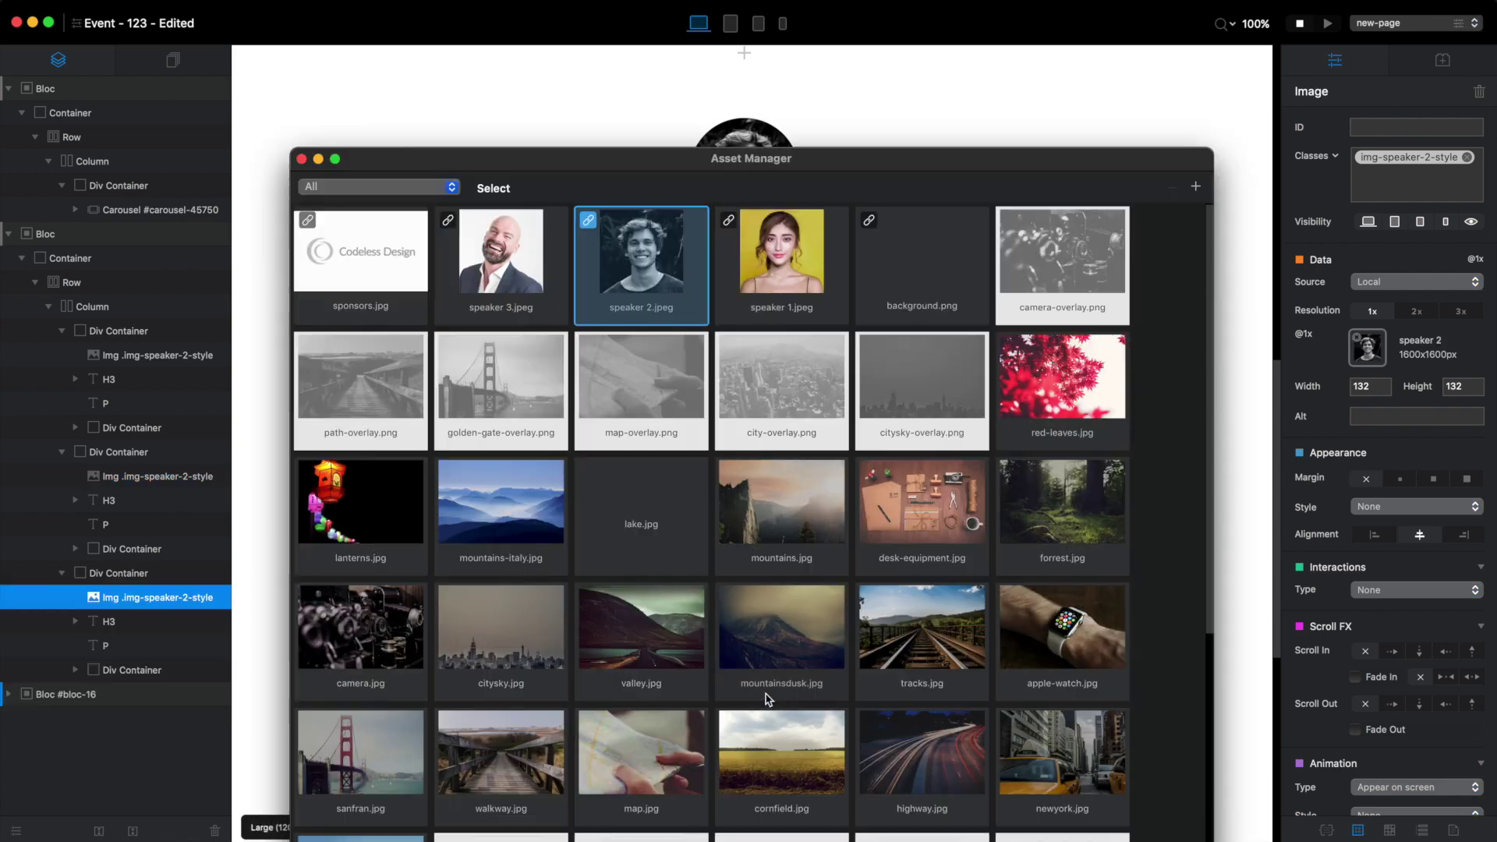
pyautogui.click(535, 286)
pyautogui.click(301, 159)
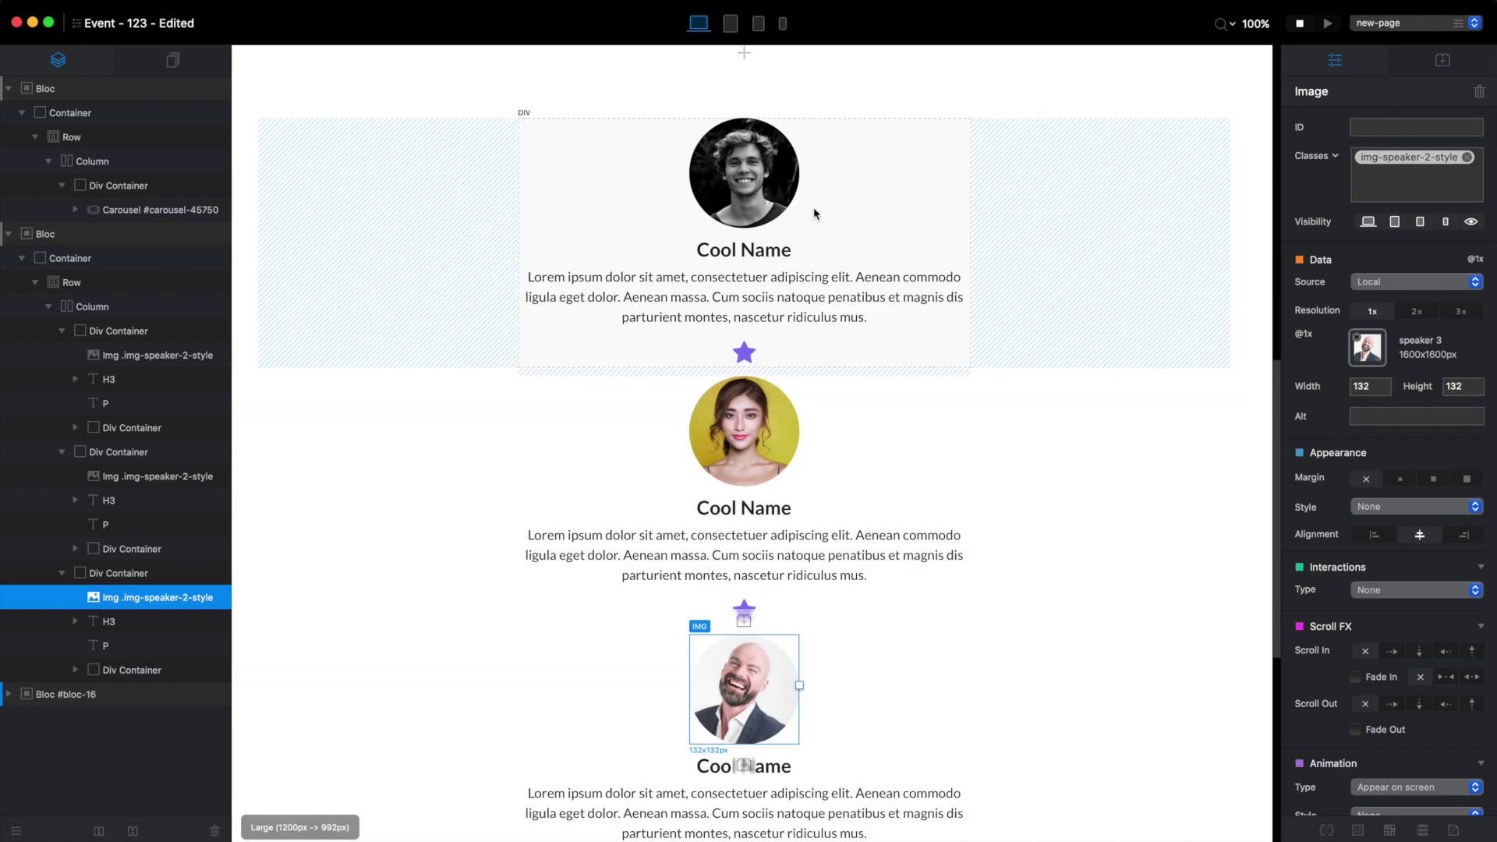
pyautogui.click(817, 233)
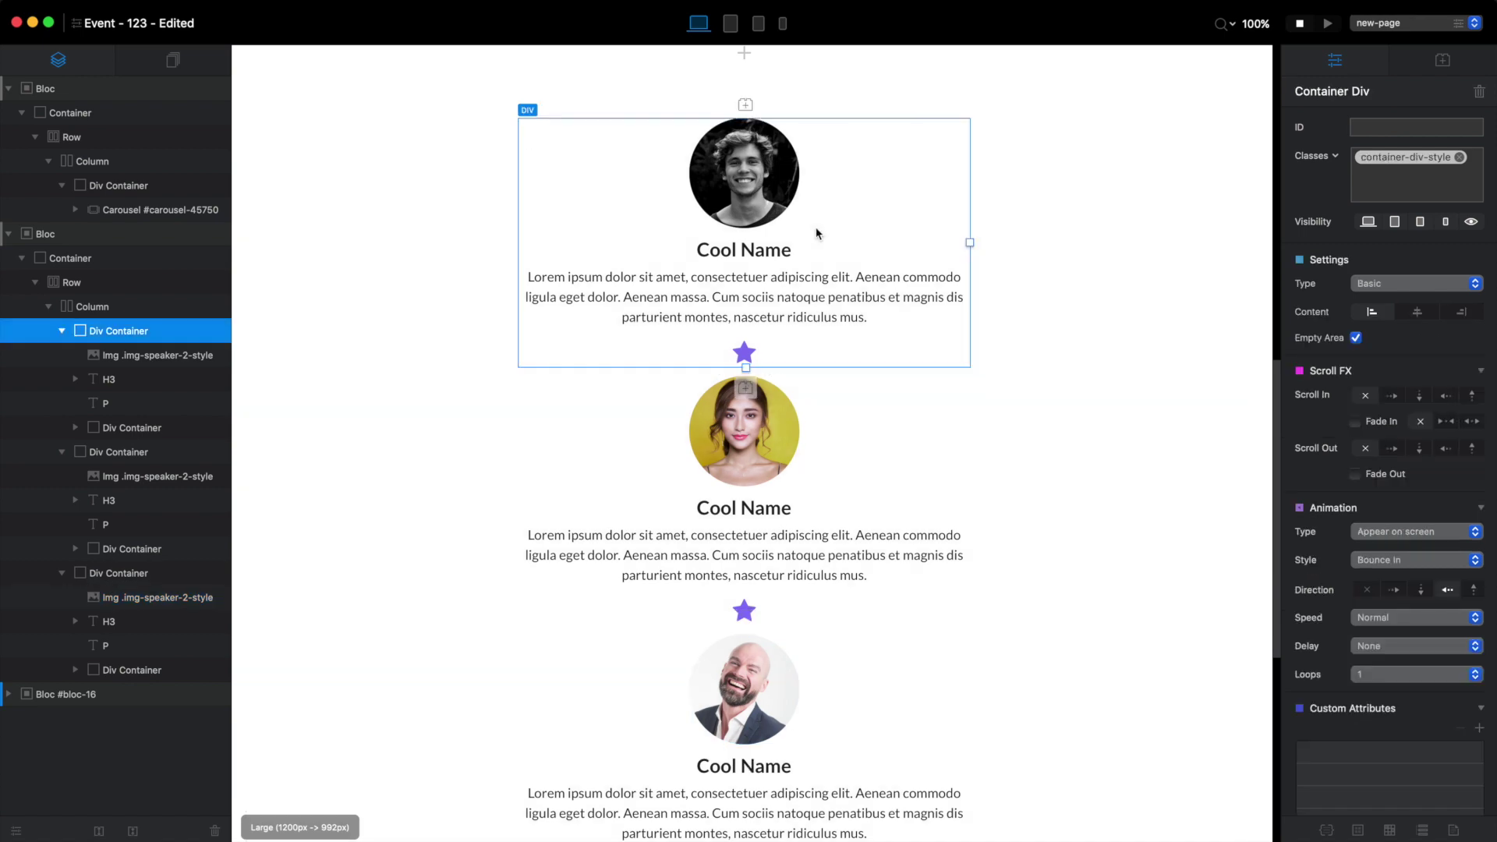
pyautogui.click(854, 499)
pyautogui.click(807, 750)
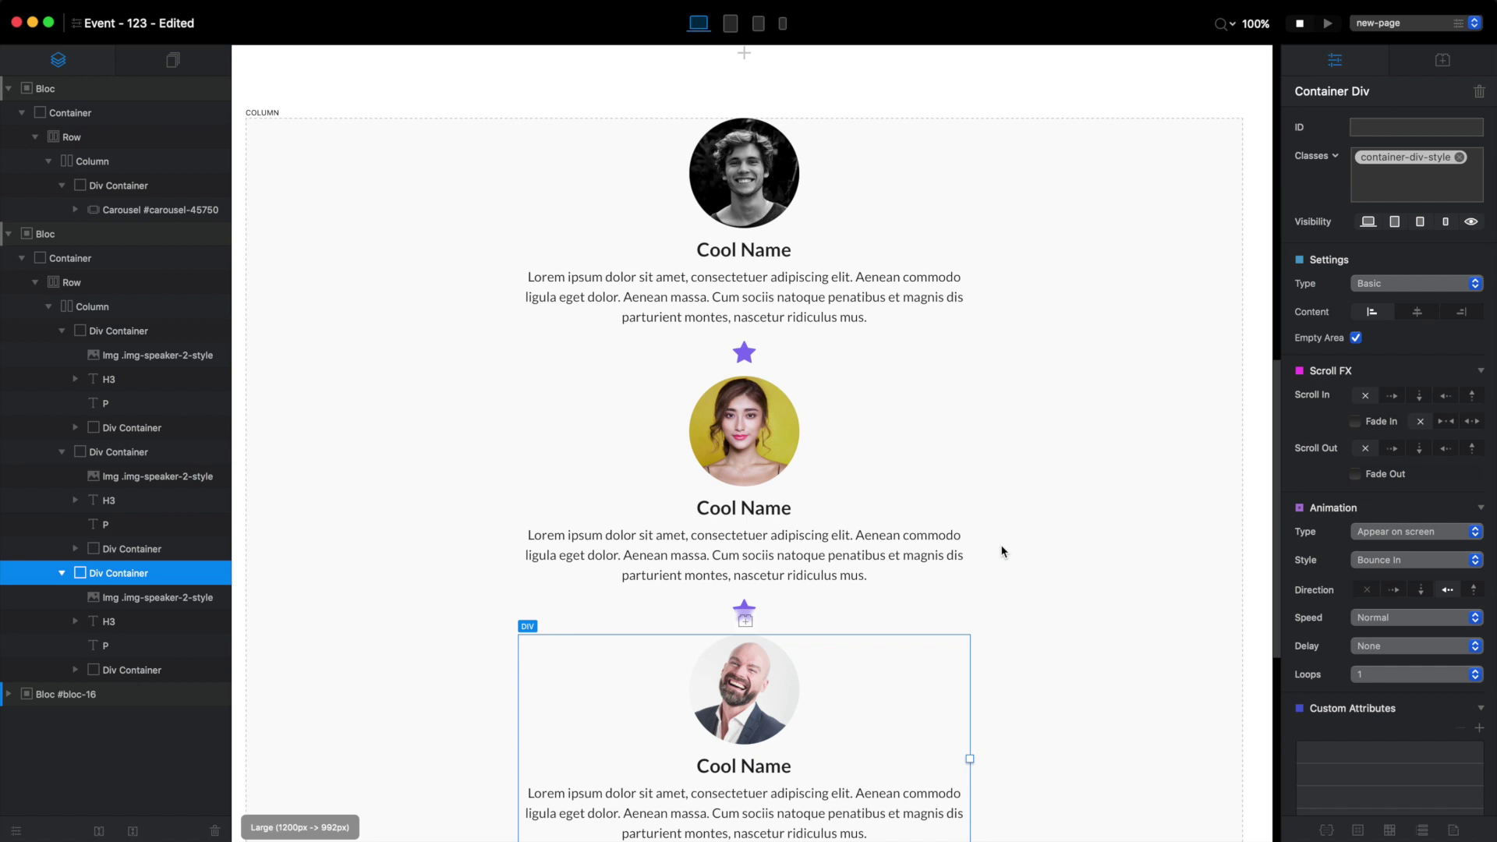
pyautogui.scroll(5, 1002, 551)
pyautogui.scroll(10, 1002, 552)
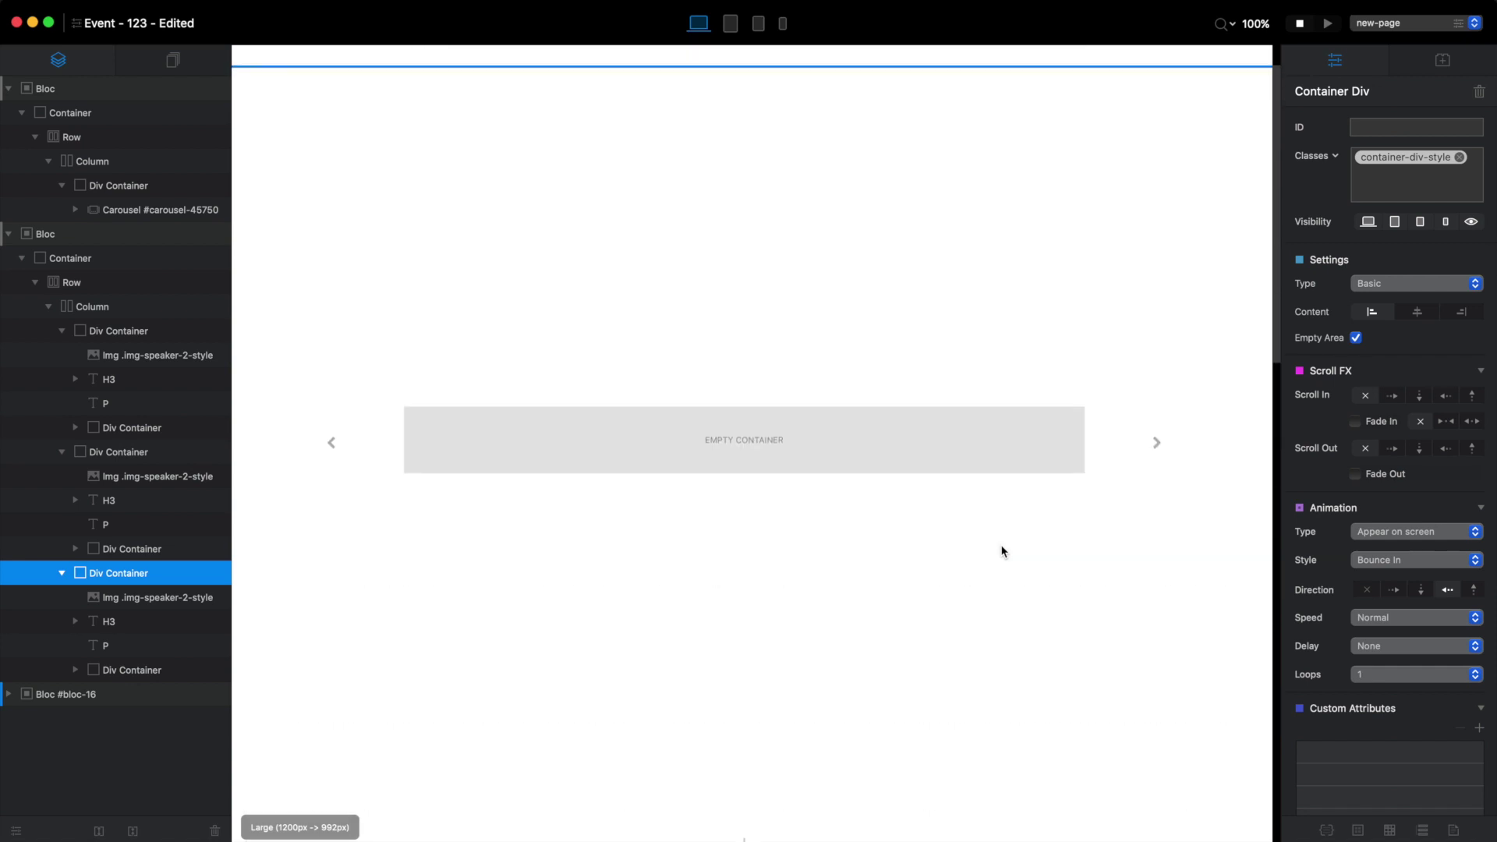
pyautogui.click(836, 401)
pyautogui.click(758, 422)
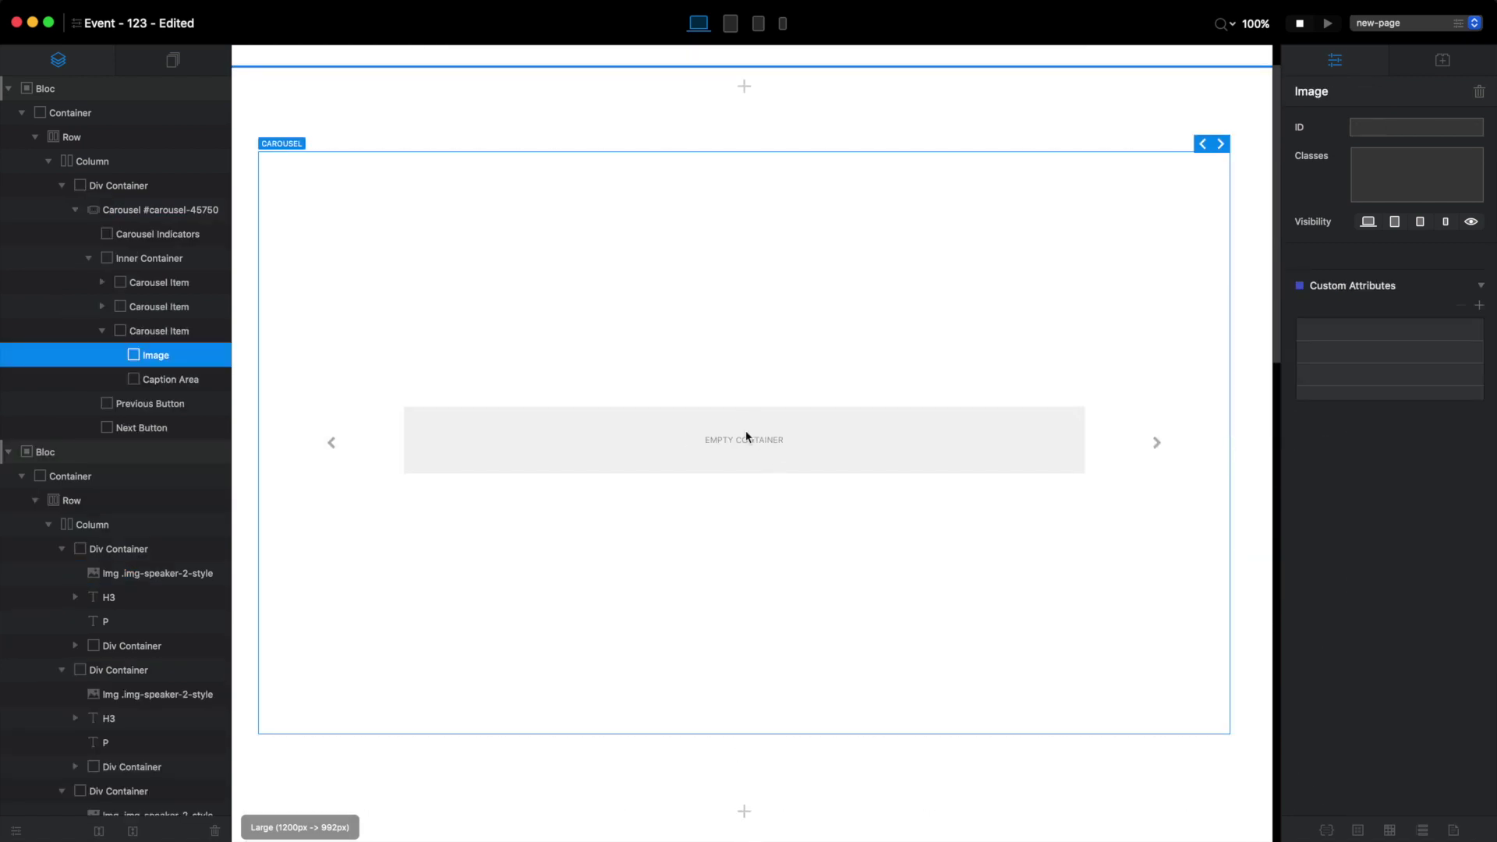
pyautogui.click(190, 379)
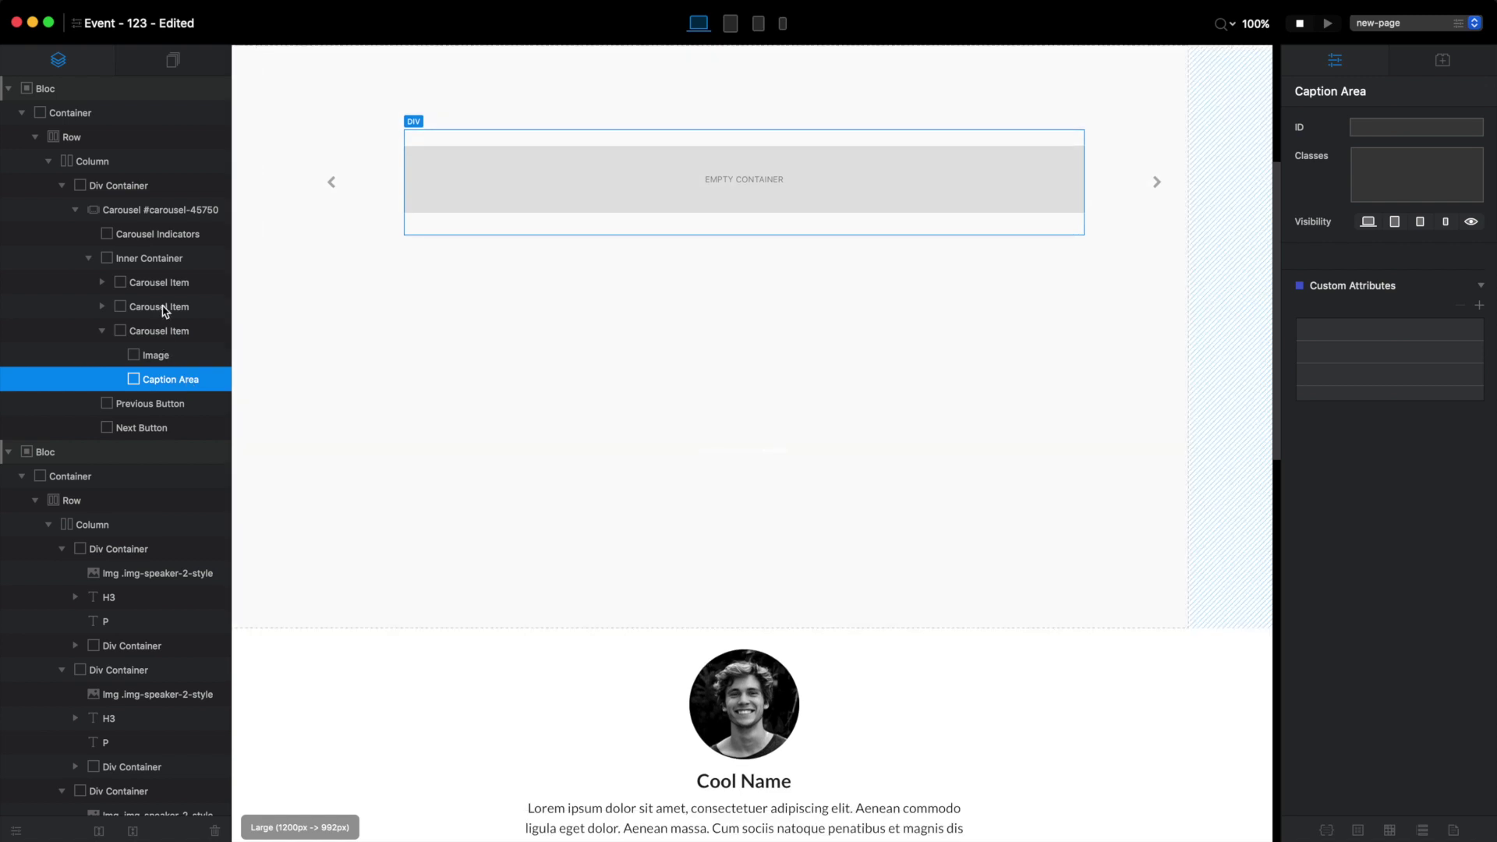
pyautogui.scroll(-3, 162, 312)
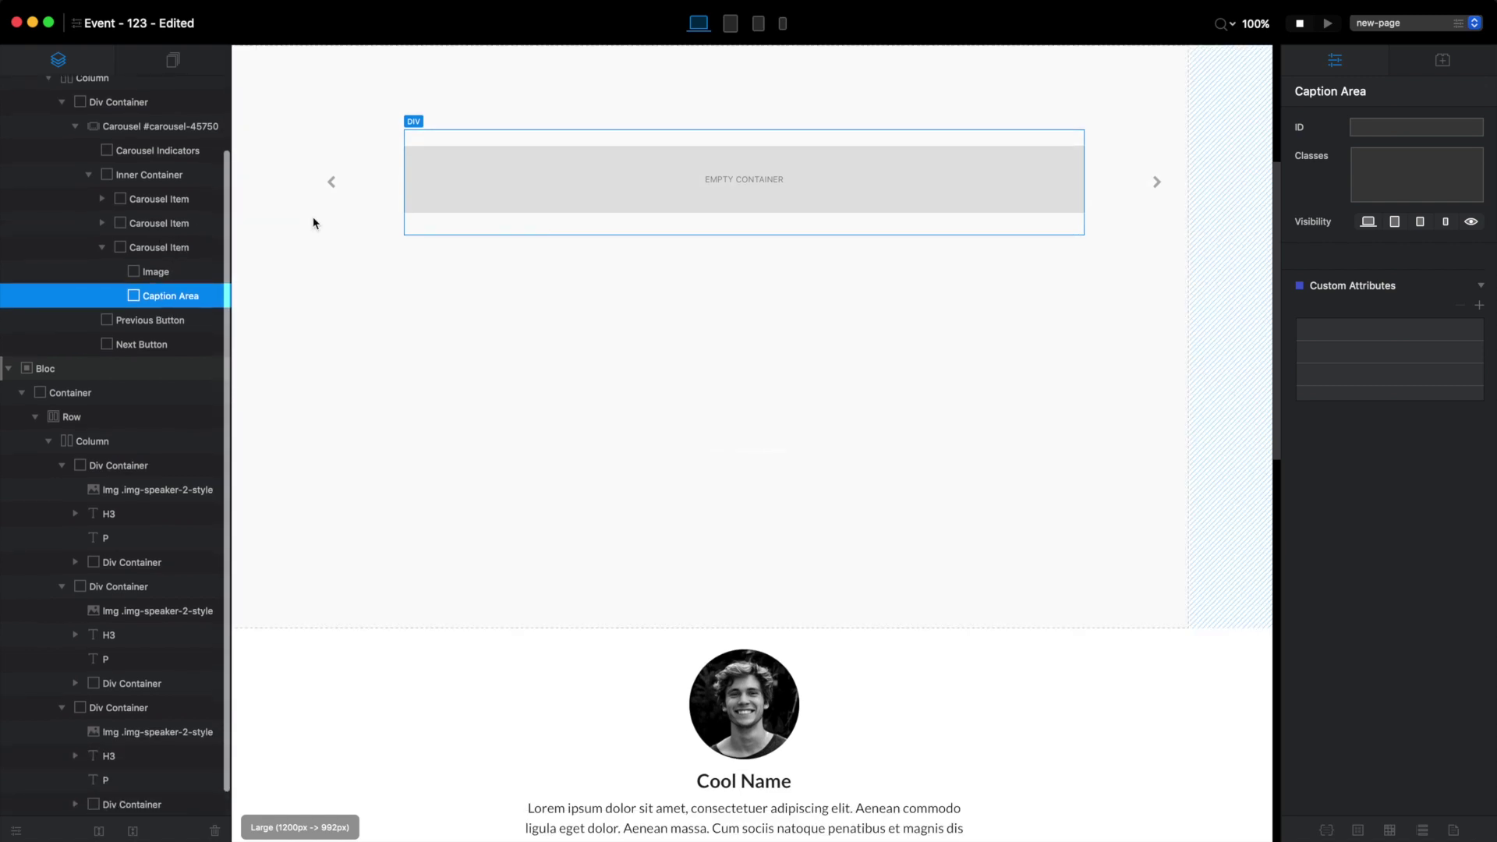
pyautogui.scroll(5, 812, 267)
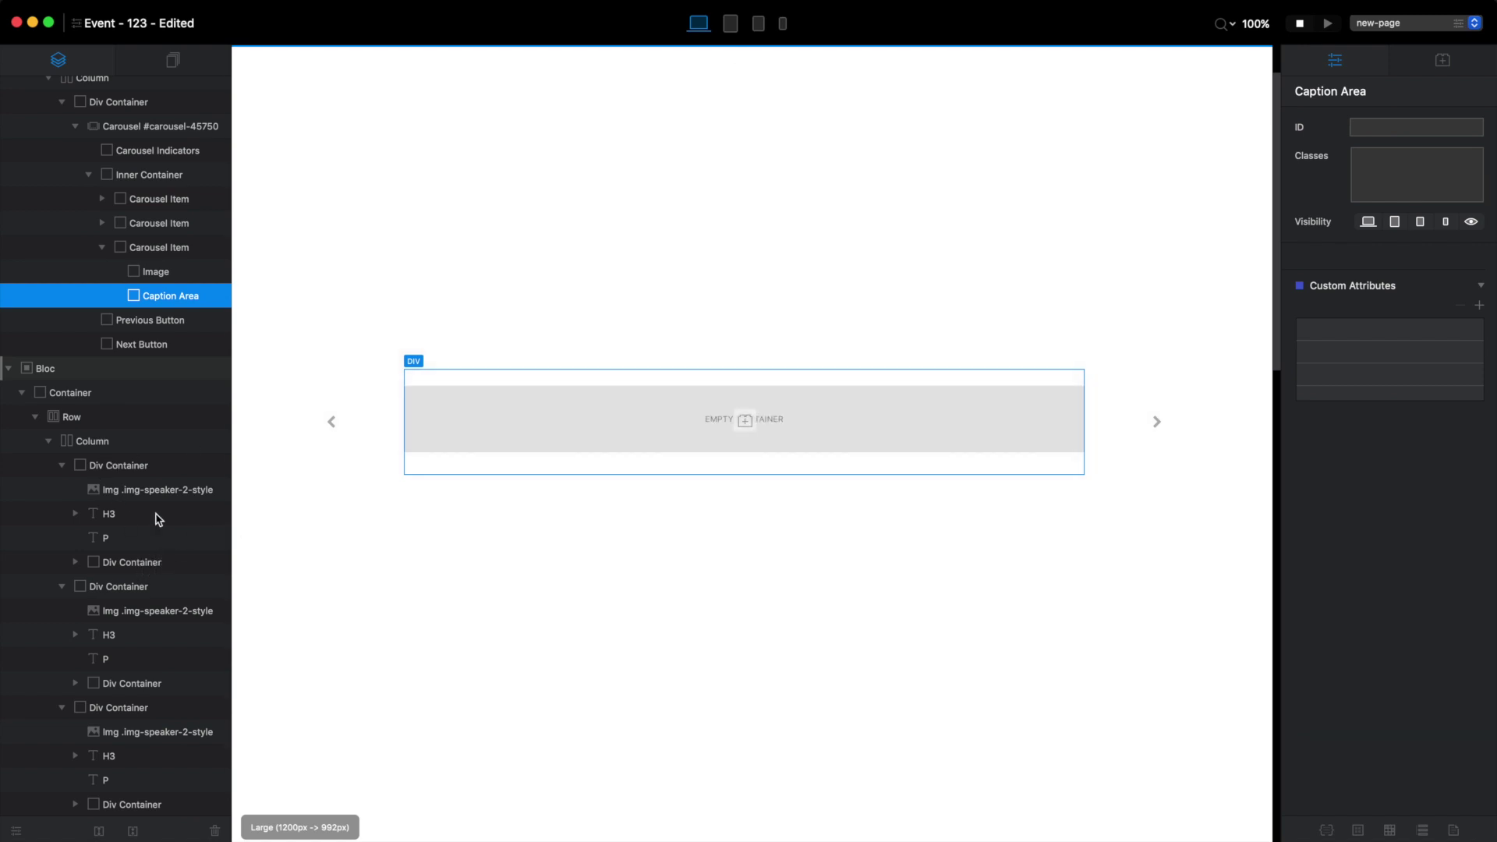
pyautogui.click(139, 465)
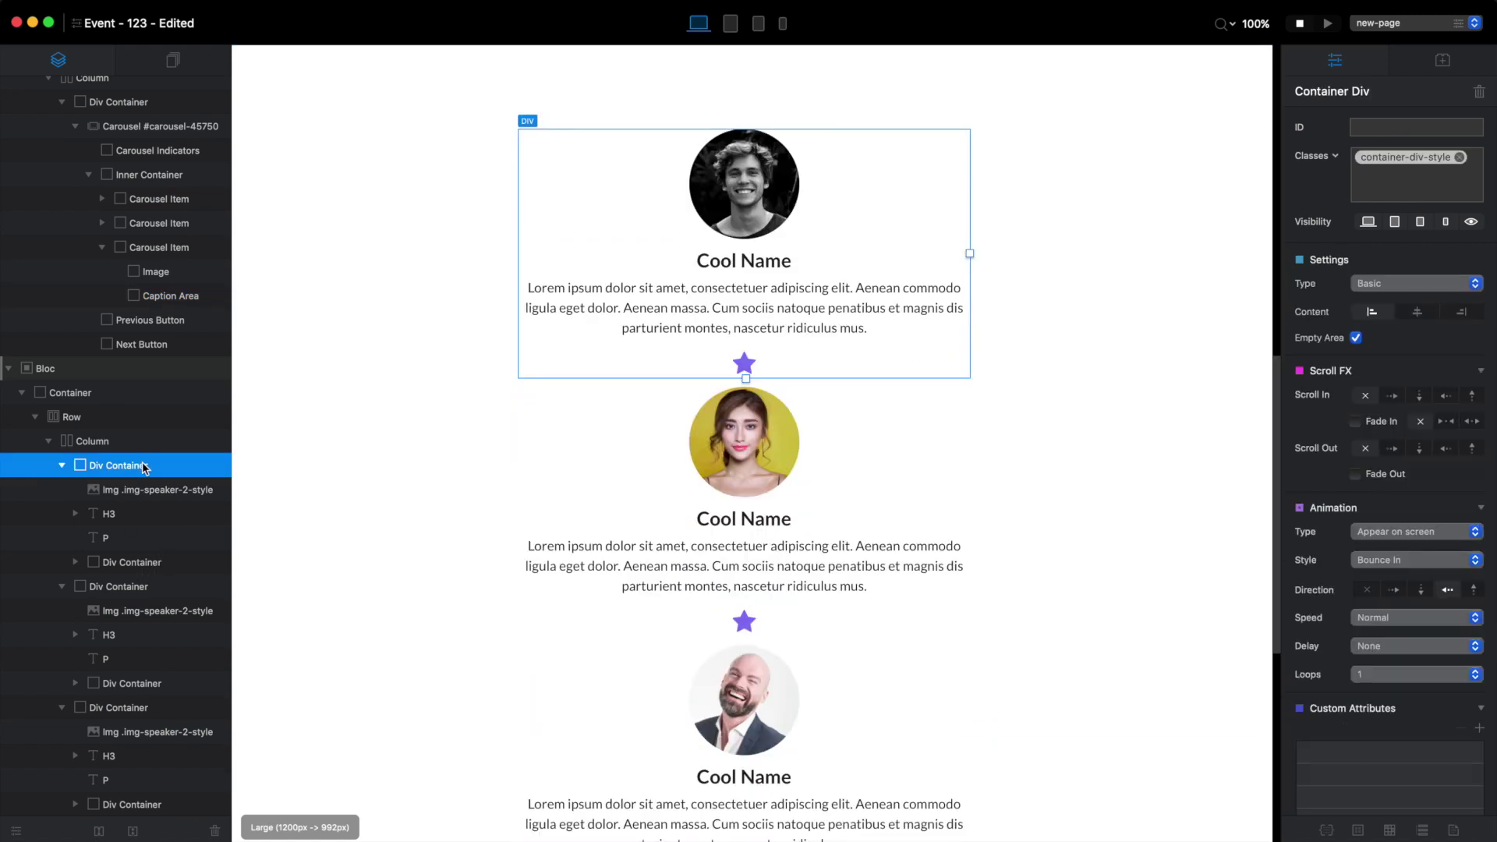
pyautogui.click(170, 296)
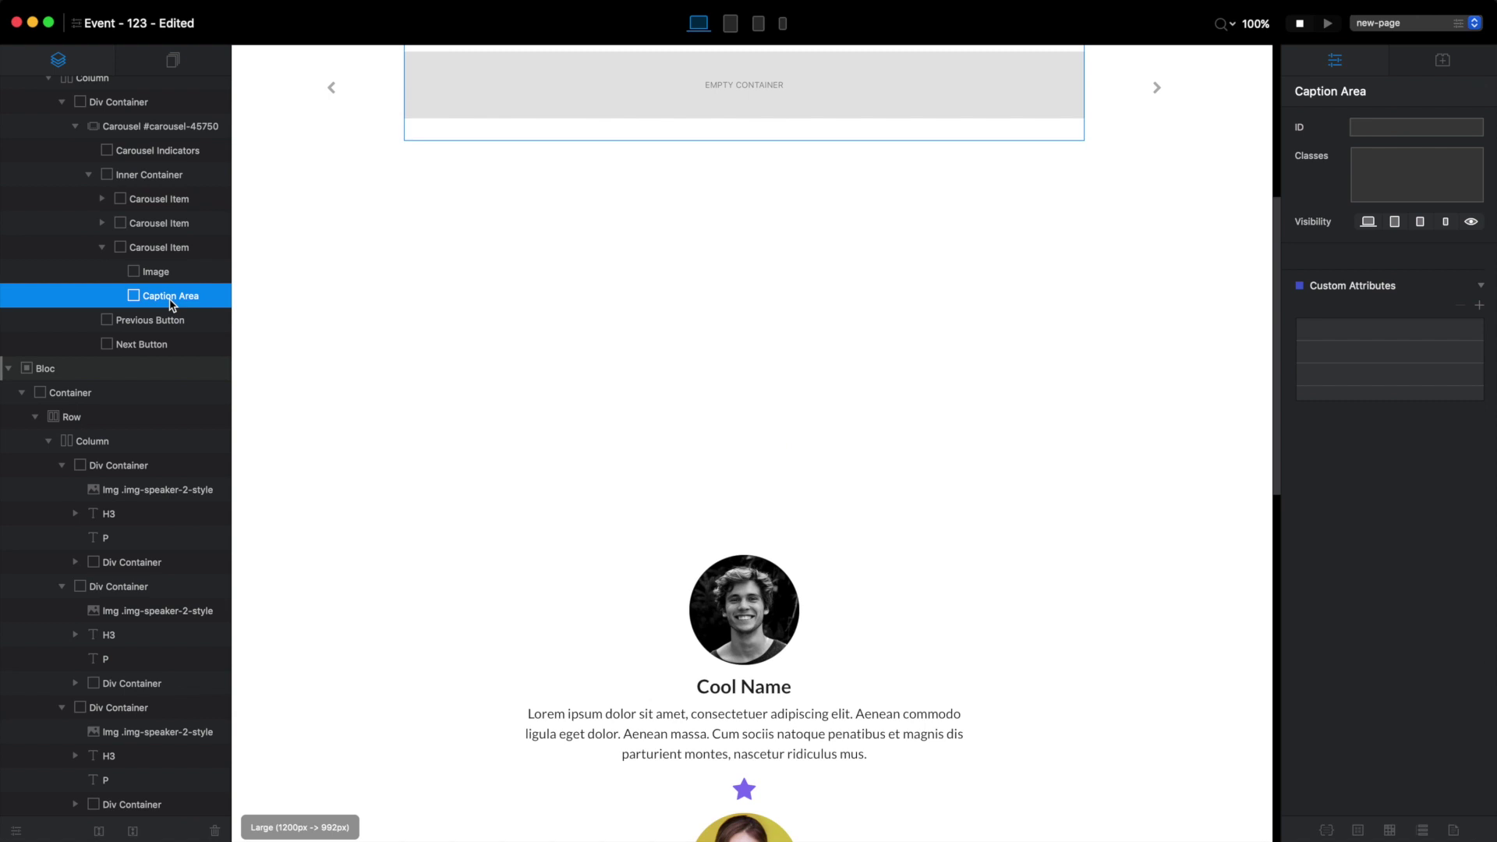
pyautogui.moveTo(136, 468); pyautogui.dragTo(156, 294)
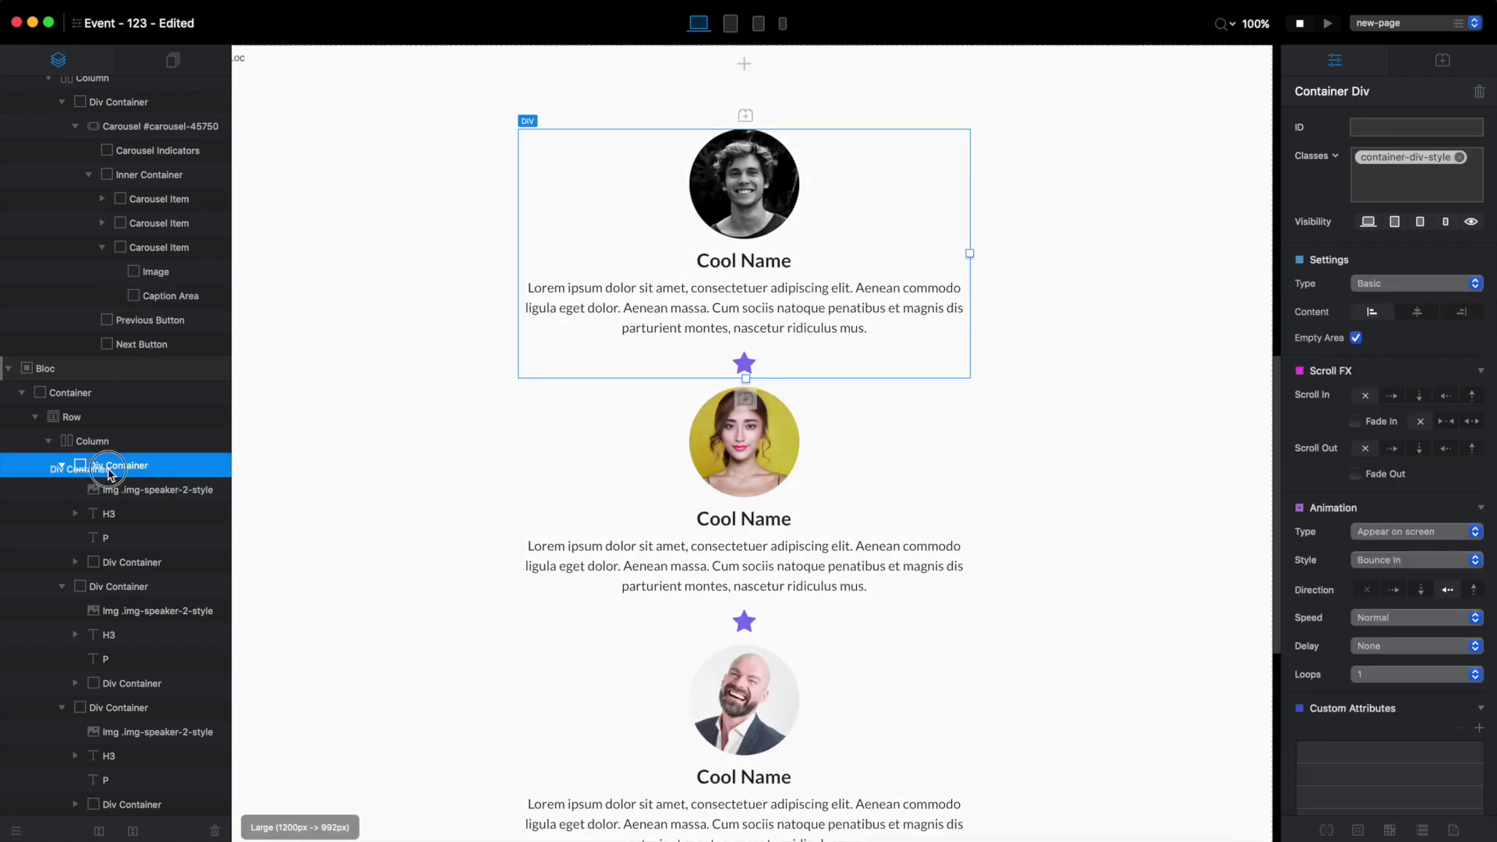
pyautogui.click(195, 296)
# - Add a Container to the carousel slide's Caption Area, searching 'div'
pyautogui.click(745, 181)
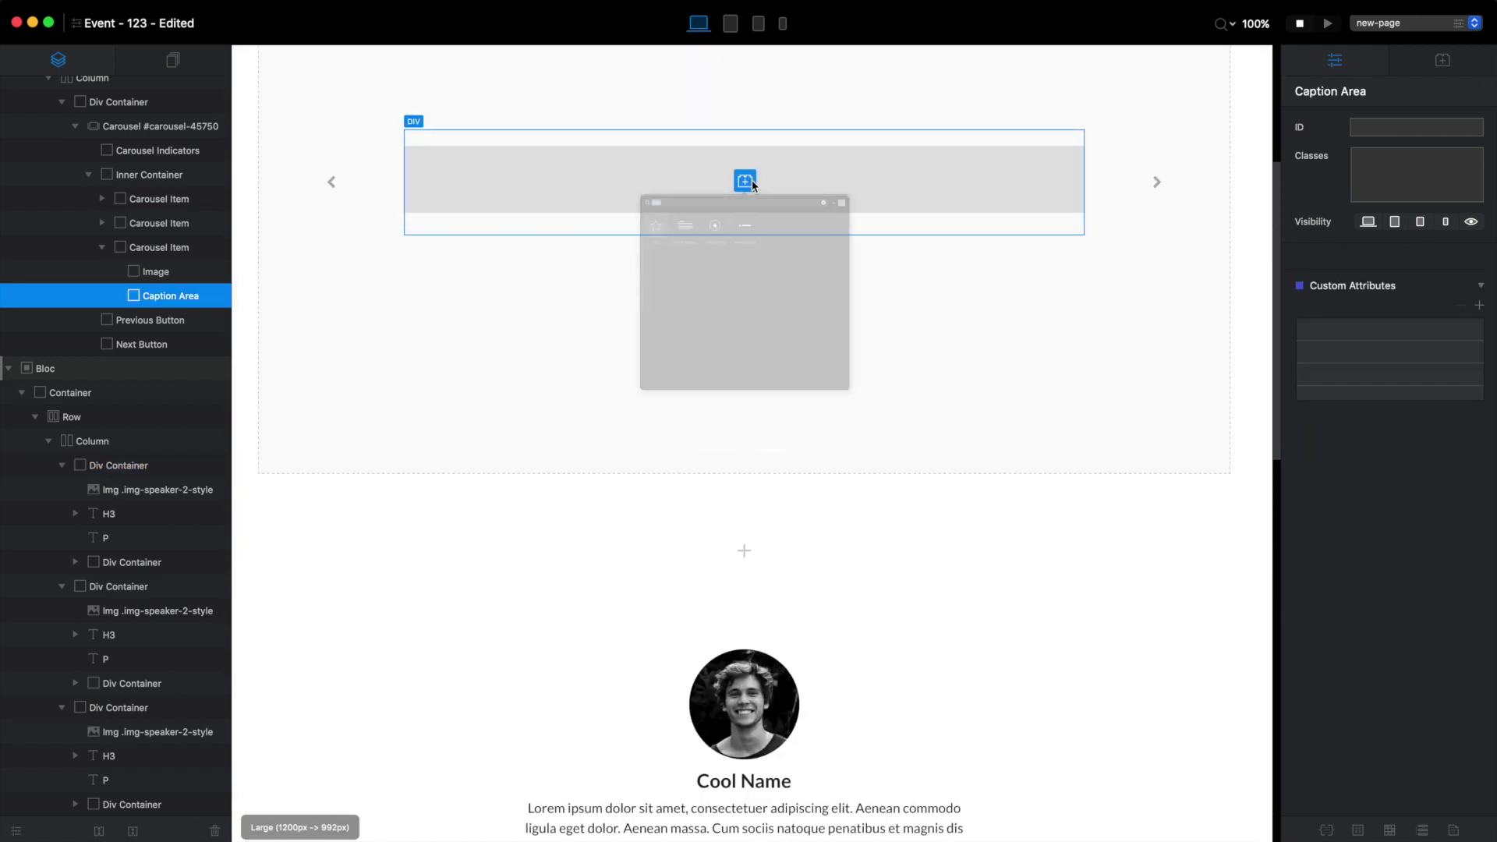
pyautogui.write('div')
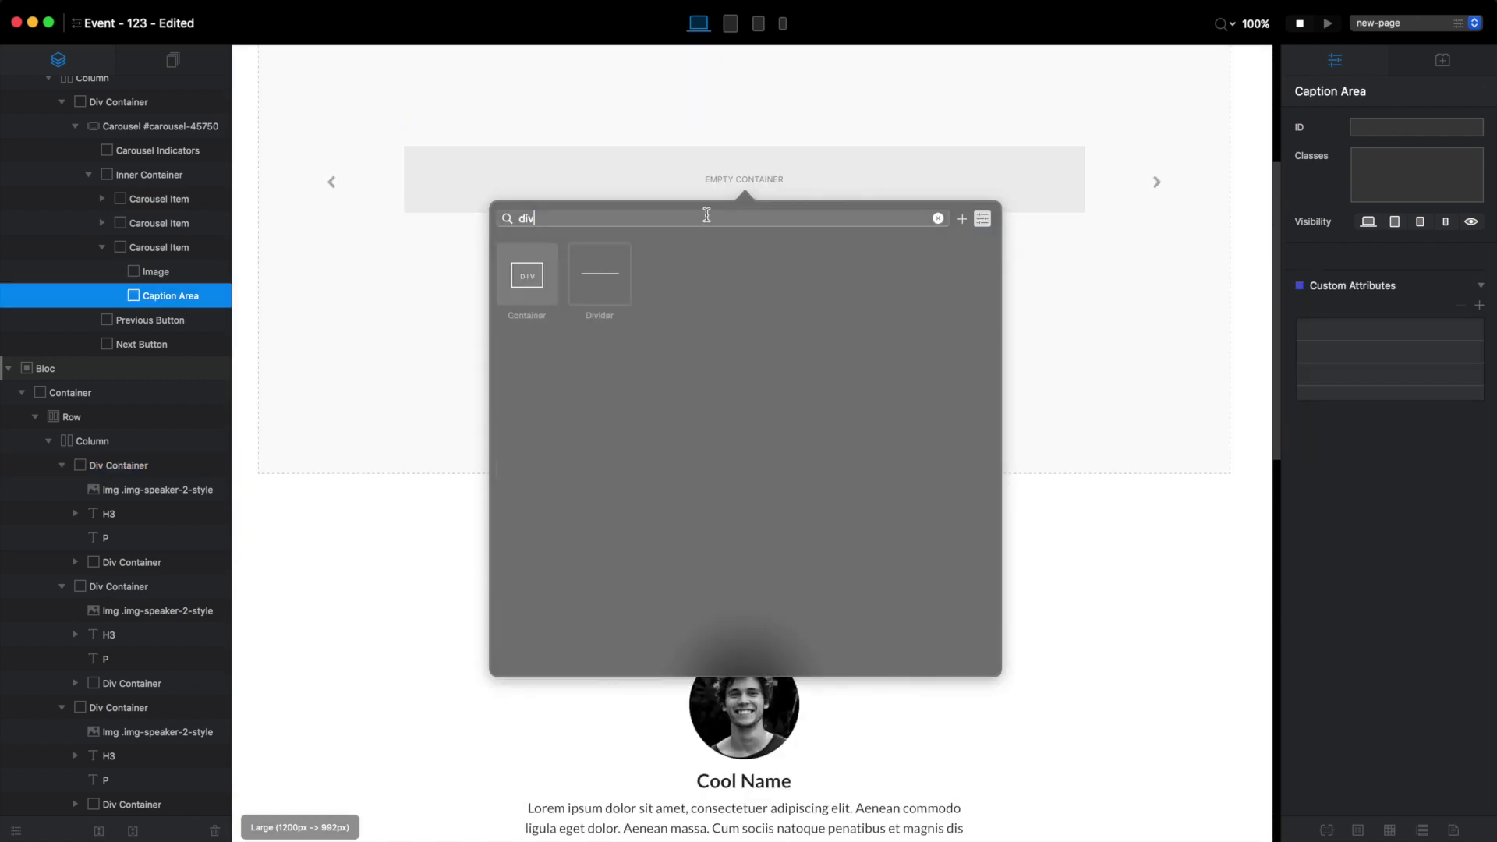
pyautogui.click(524, 277)
pyautogui.click(589, 178)
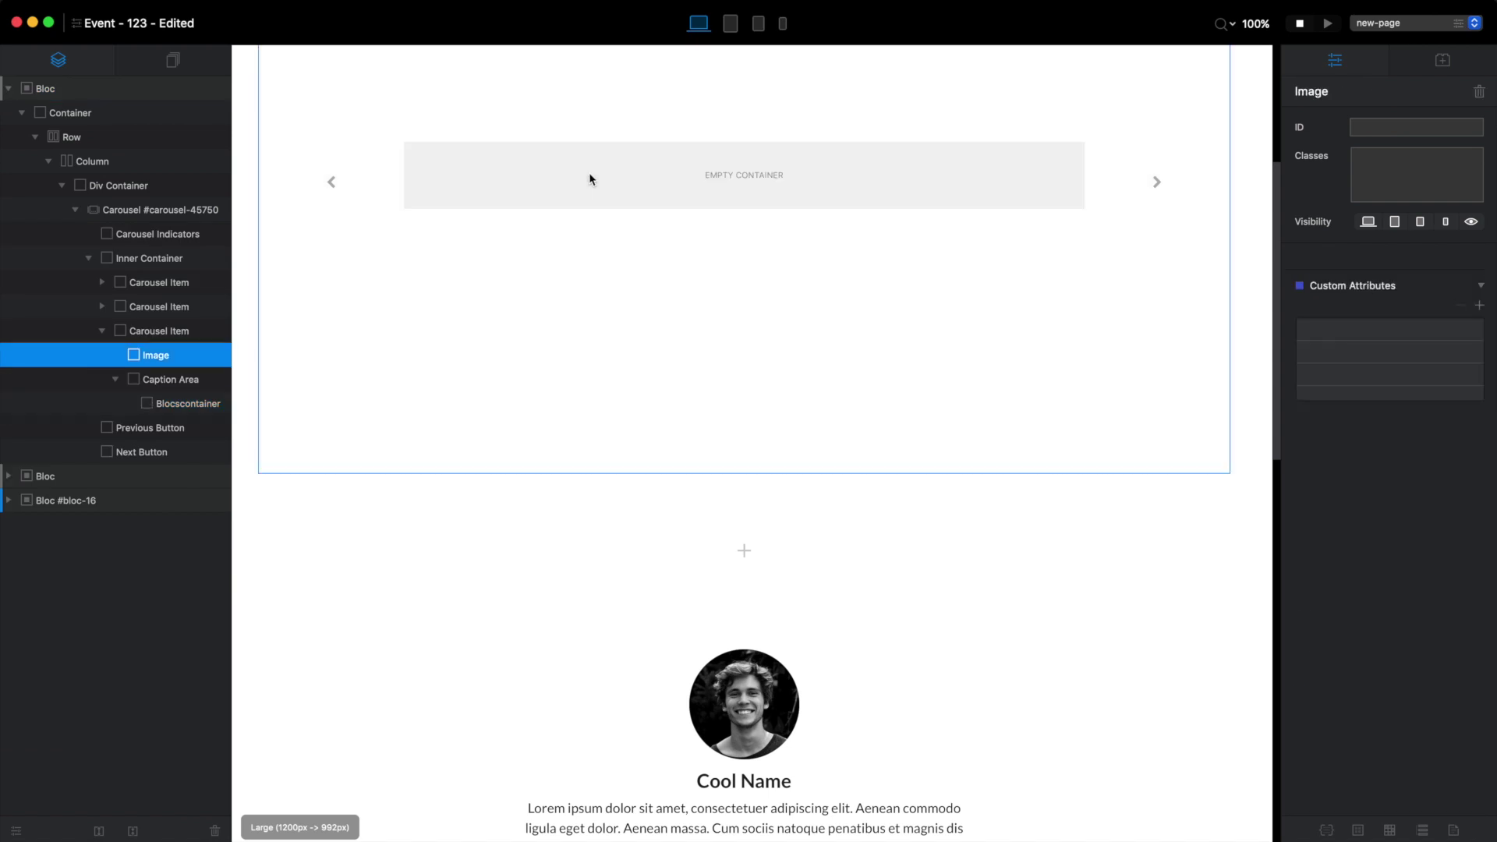
pyautogui.click(198, 404)
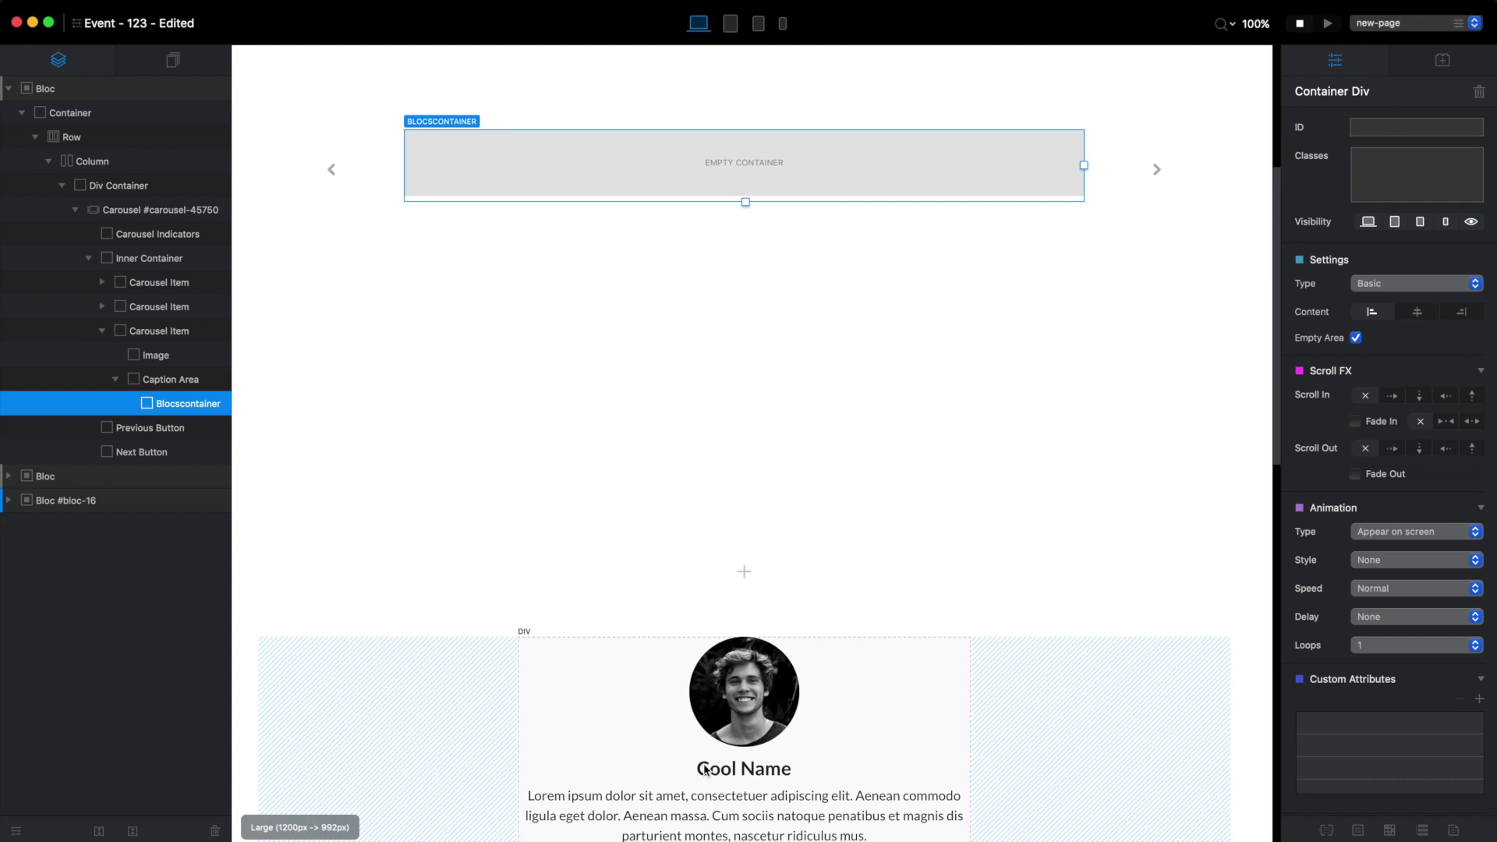
# - Move the first speaker's card into the Caption Area and select the leftover empty Blocscontainer
pyautogui.click(652, 746)
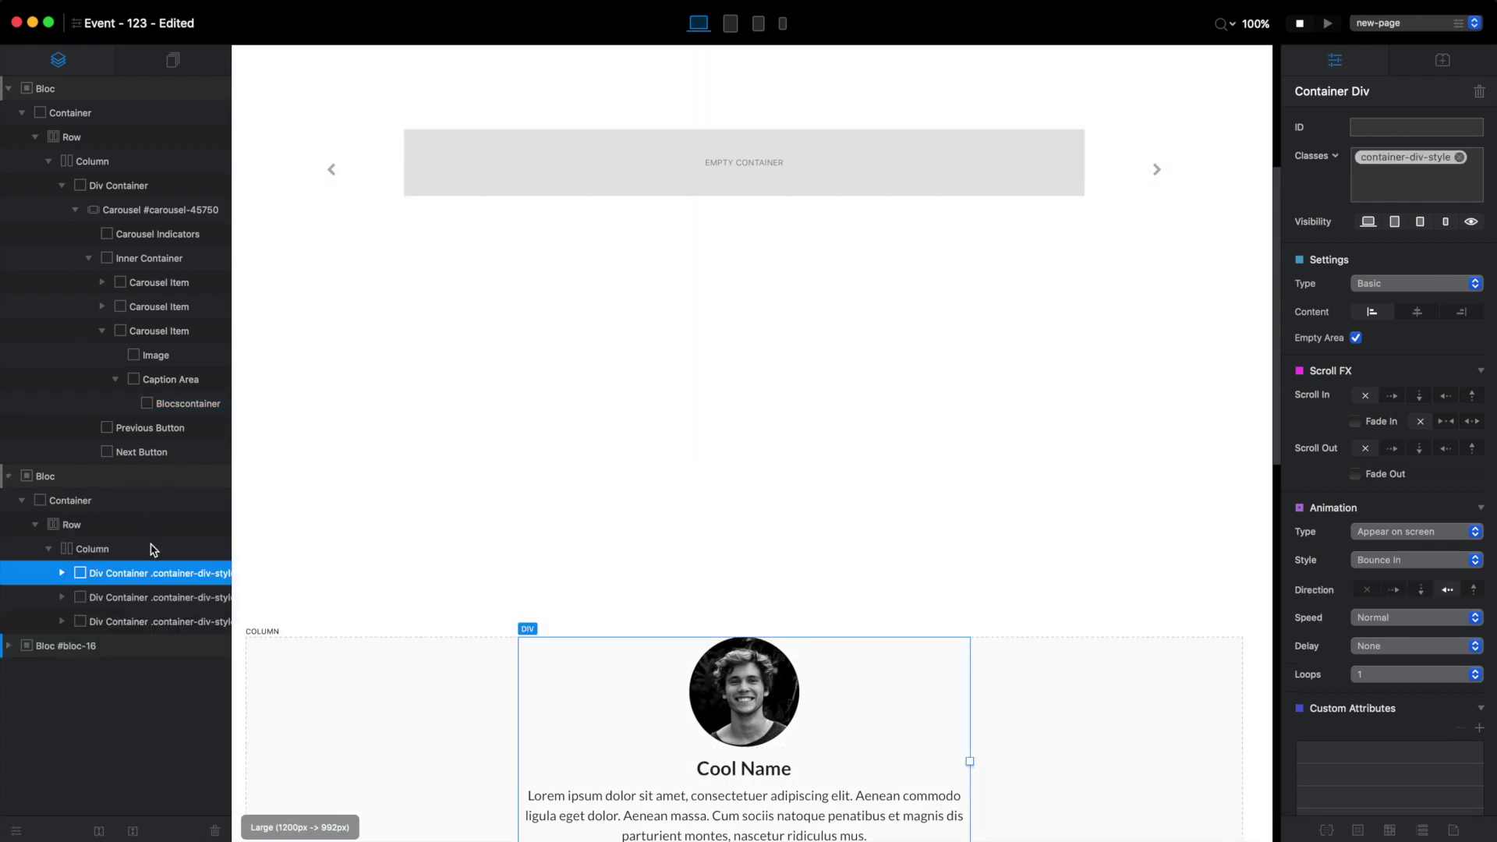
pyautogui.moveTo(136, 581); pyautogui.dragTo(154, 402)
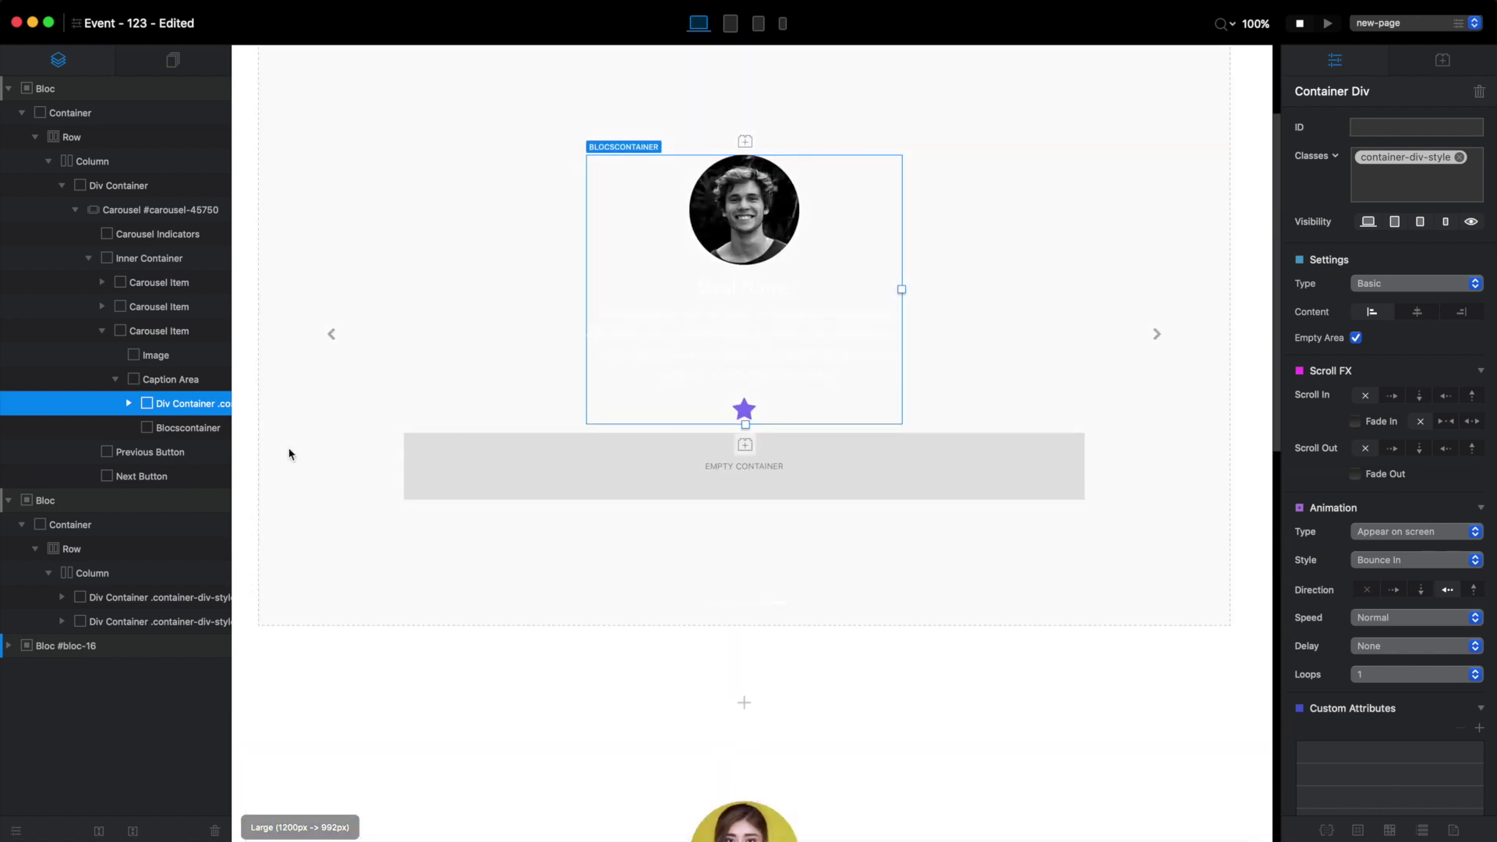
pyautogui.click(193, 430)
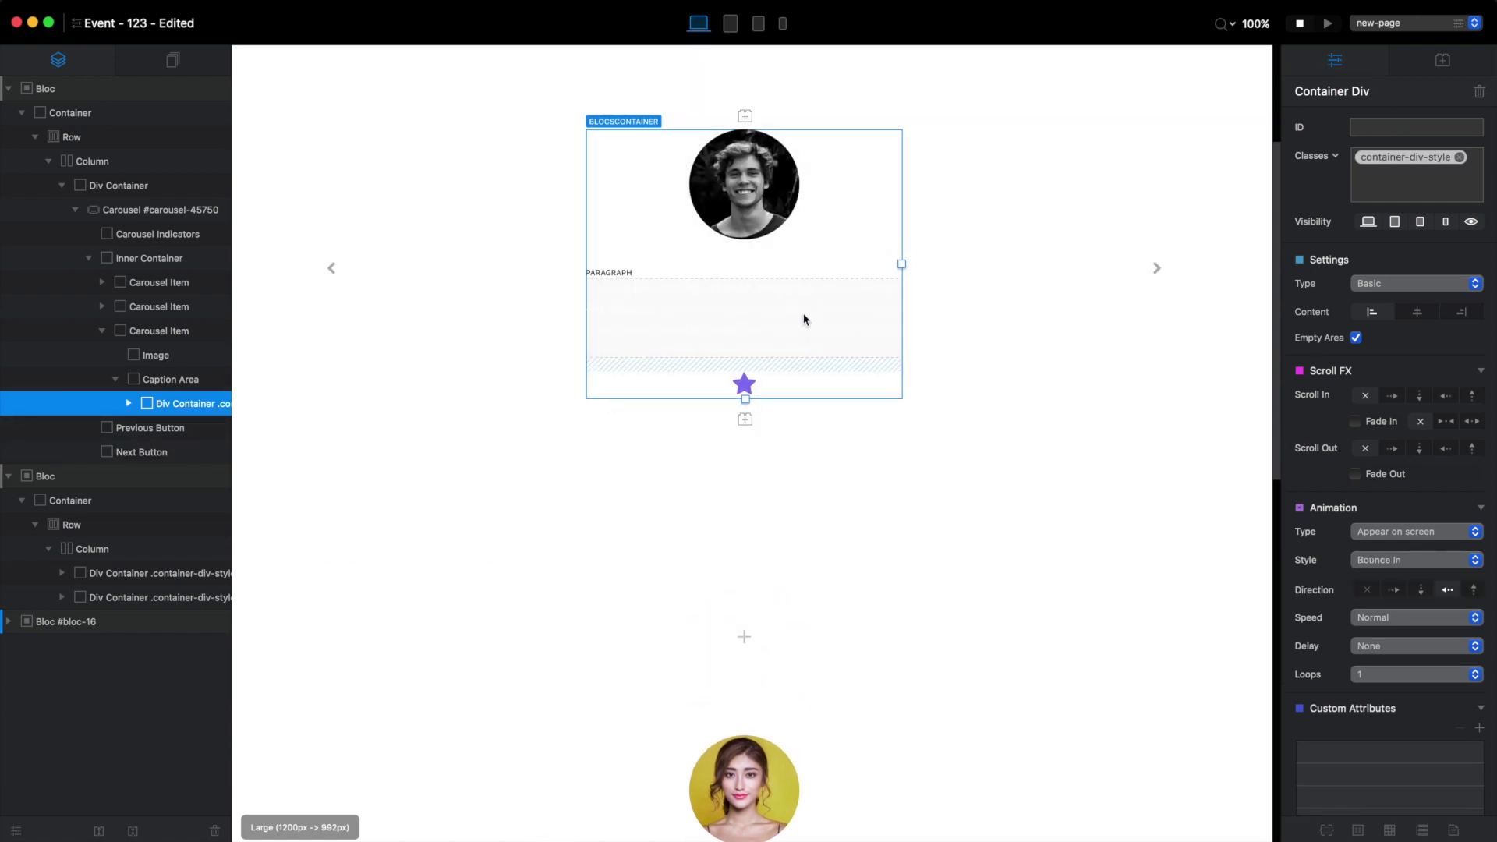
# - Make the slide's Cool Name heading black and its paragraph text #212121
pyautogui.click(805, 261)
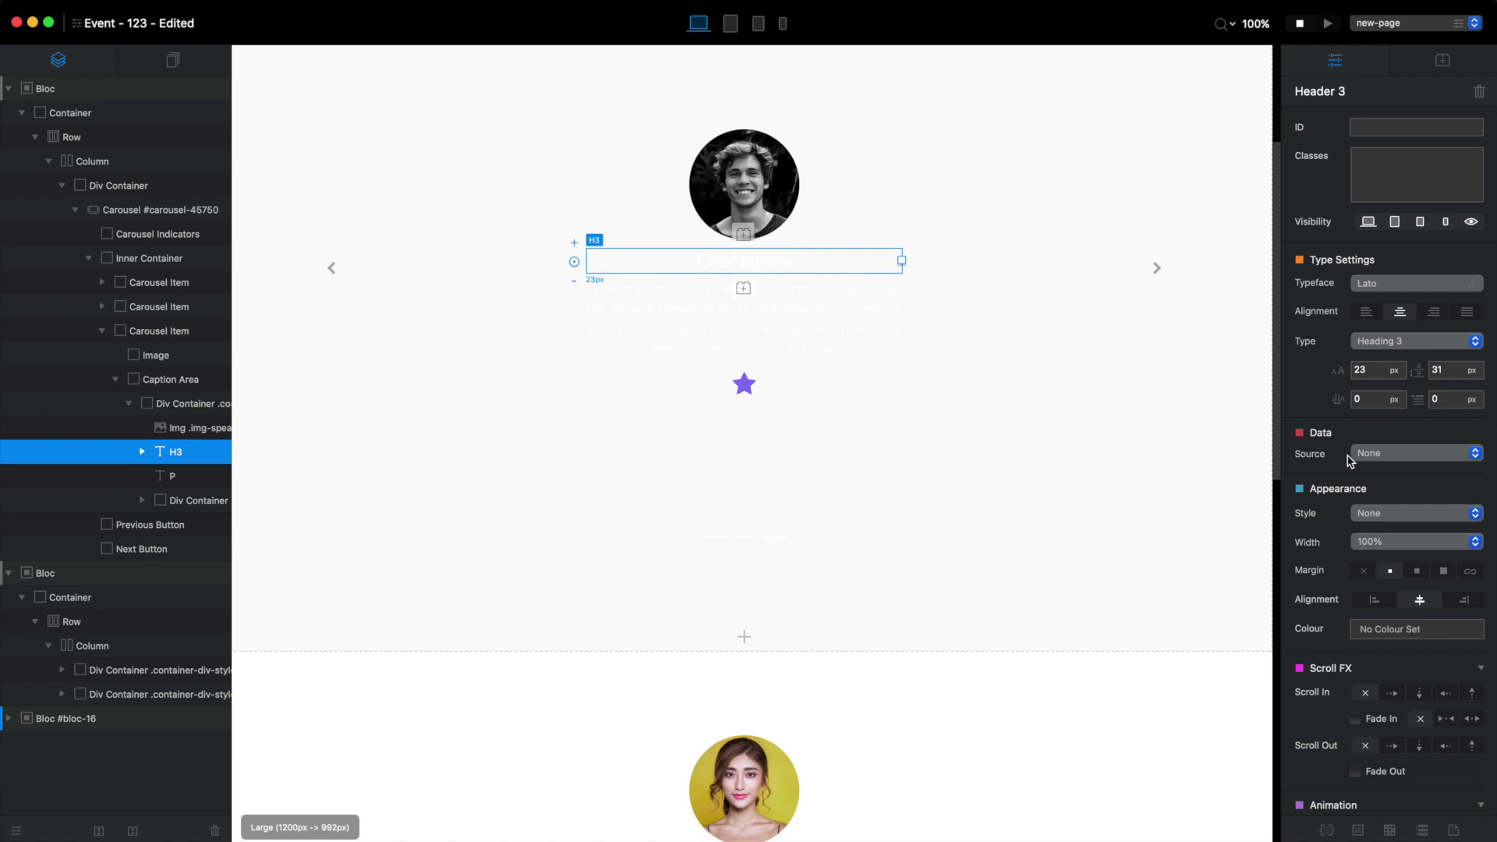
pyautogui.click(1451, 630)
pyautogui.click(784, 634)
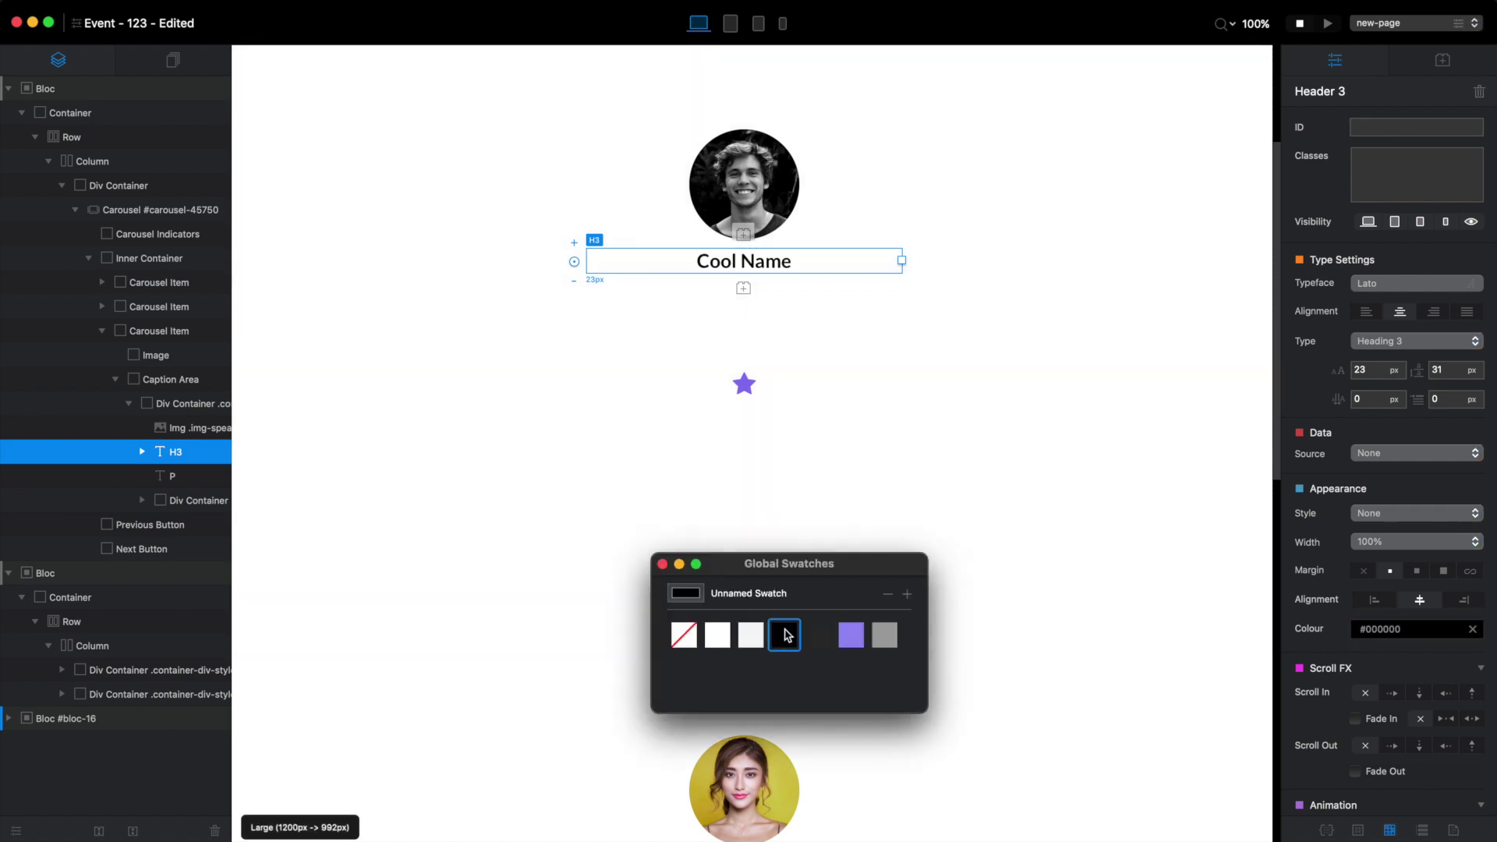
pyautogui.doubleClick(794, 321)
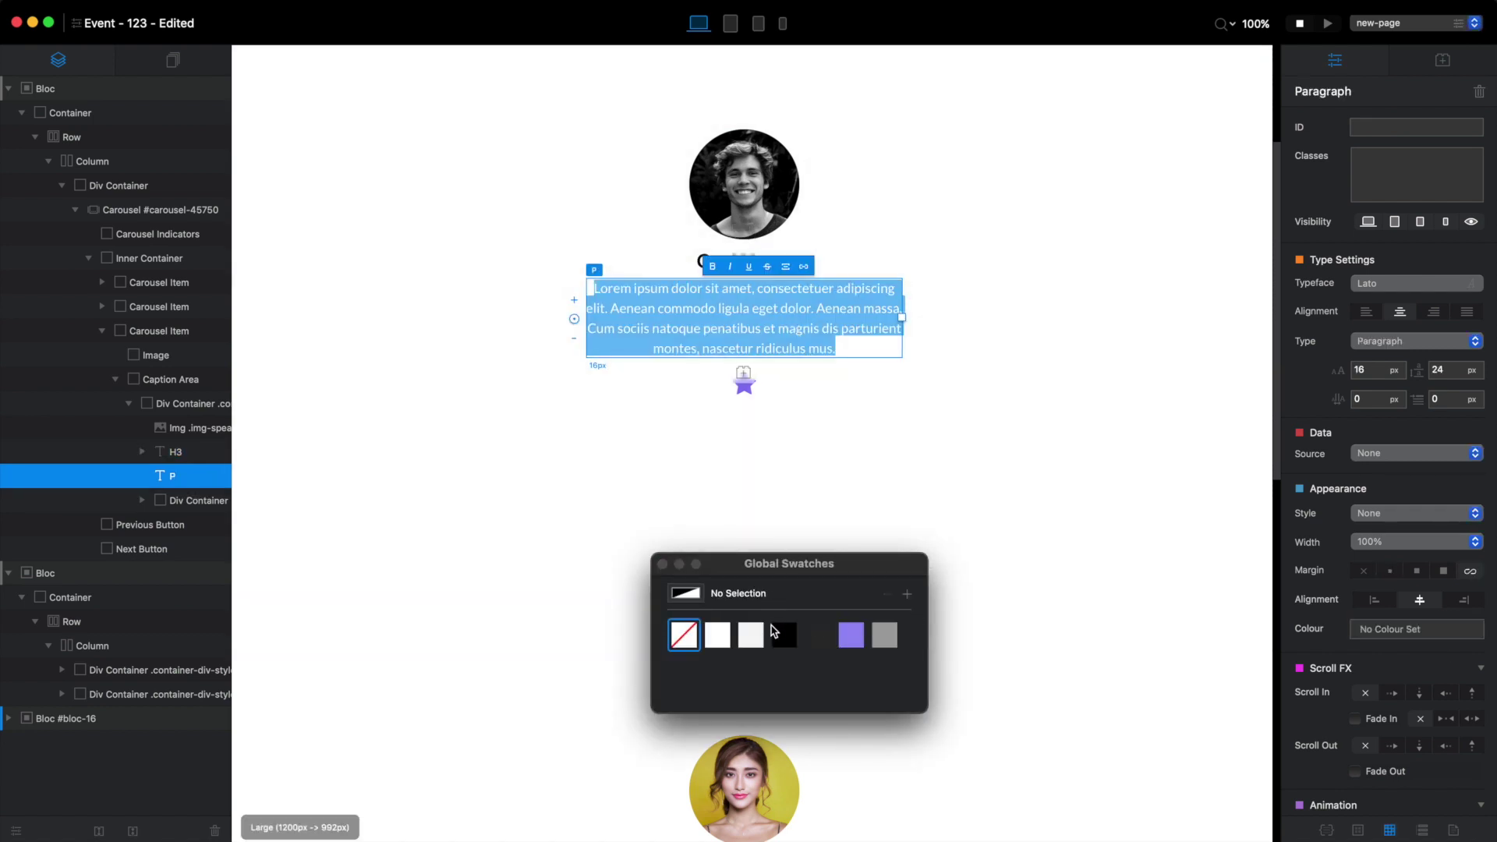
pyautogui.click(782, 634)
pyautogui.click(818, 635)
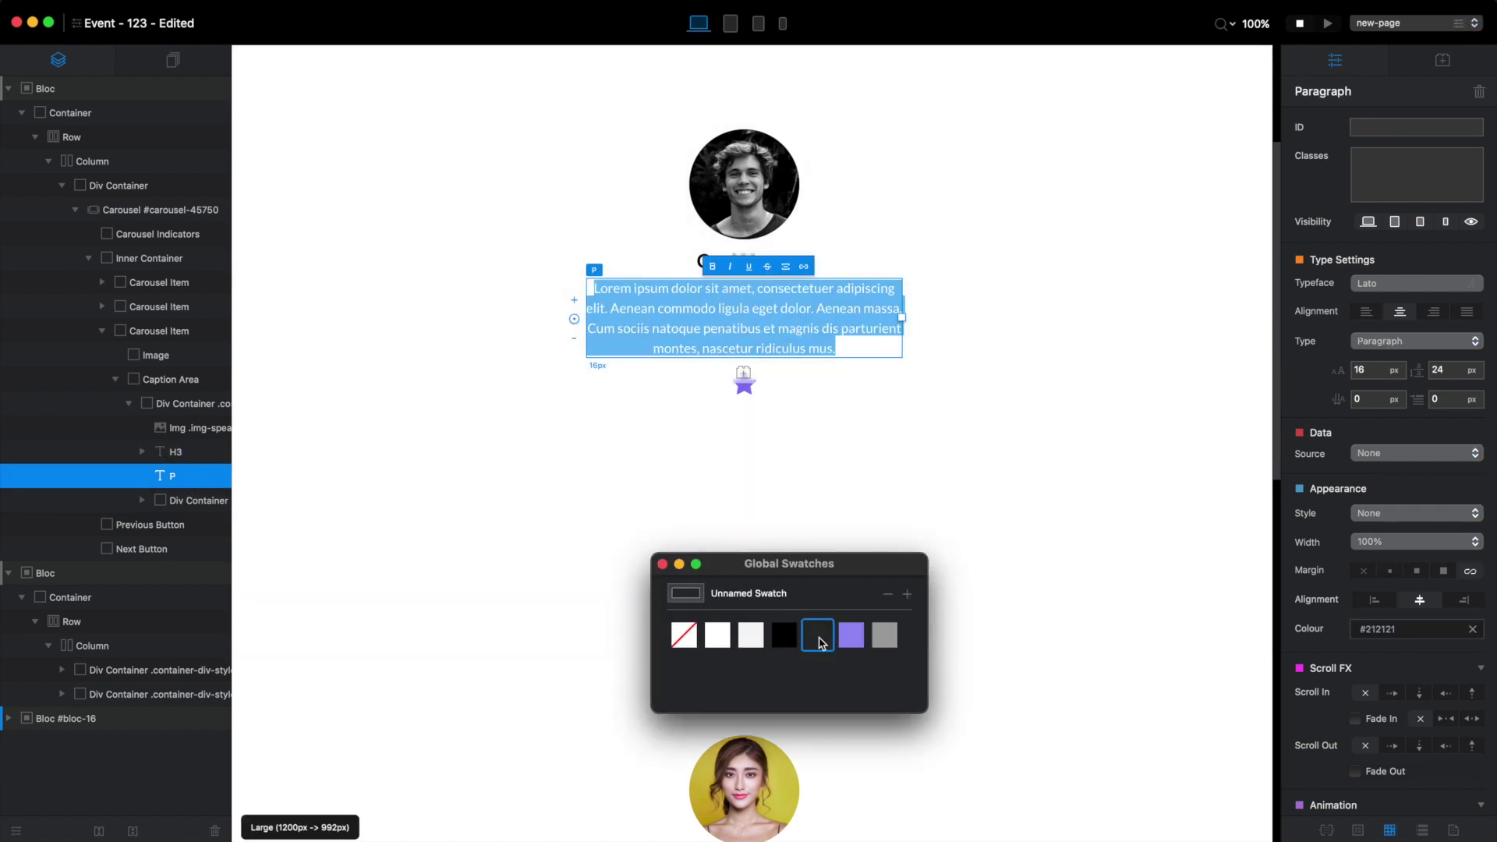
pyautogui.click(662, 563)
pyautogui.click(963, 424)
# - Add a 'paragrahp' class to the paragraph and set its typography colour to black
pyautogui.click(865, 341)
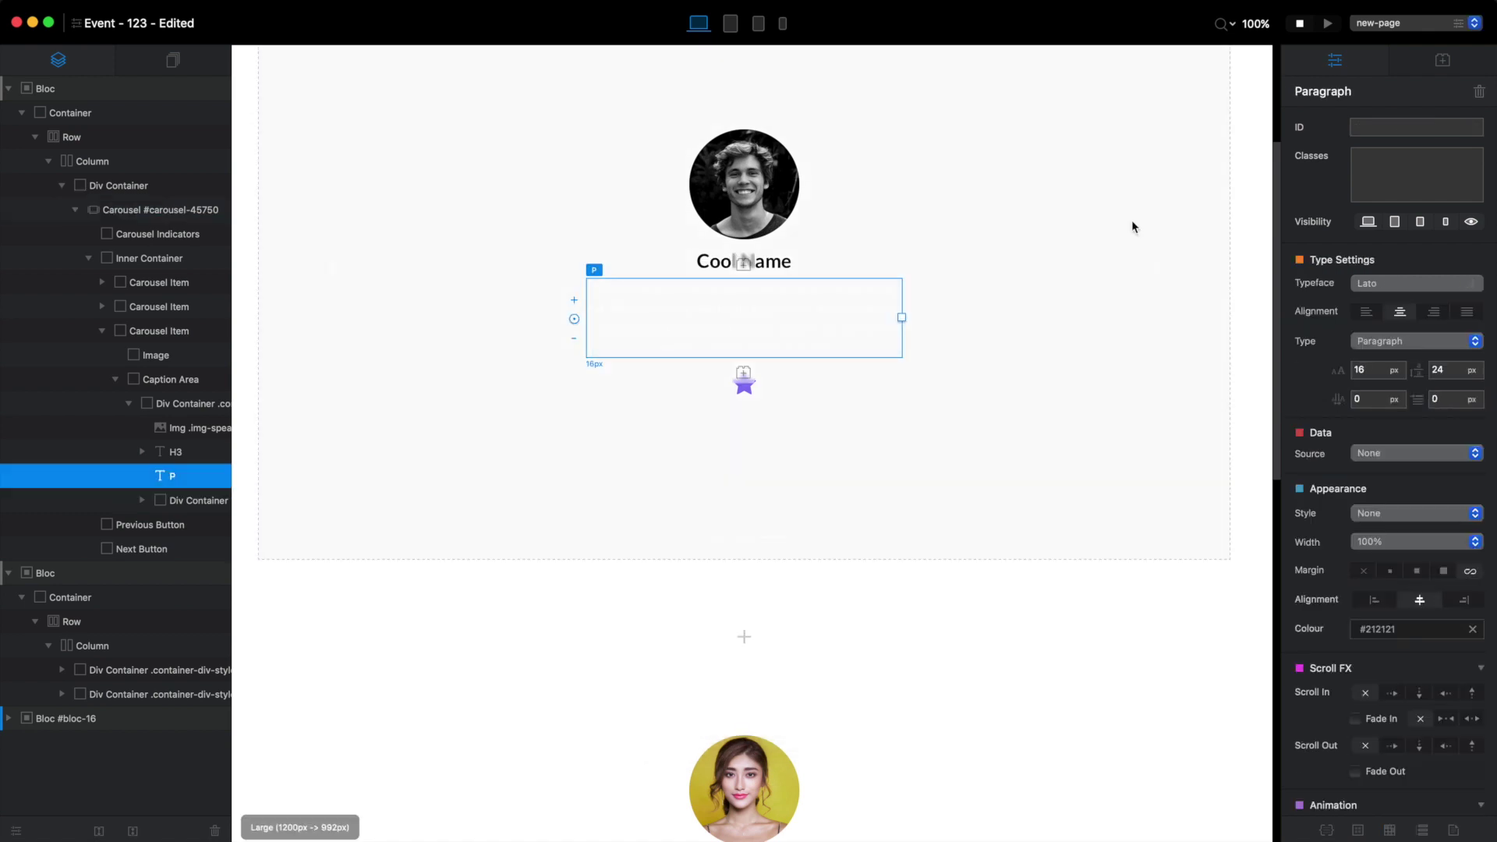
pyautogui.click(1408, 158)
pyautogui.write('paragrahp')
pyautogui.press('Return')
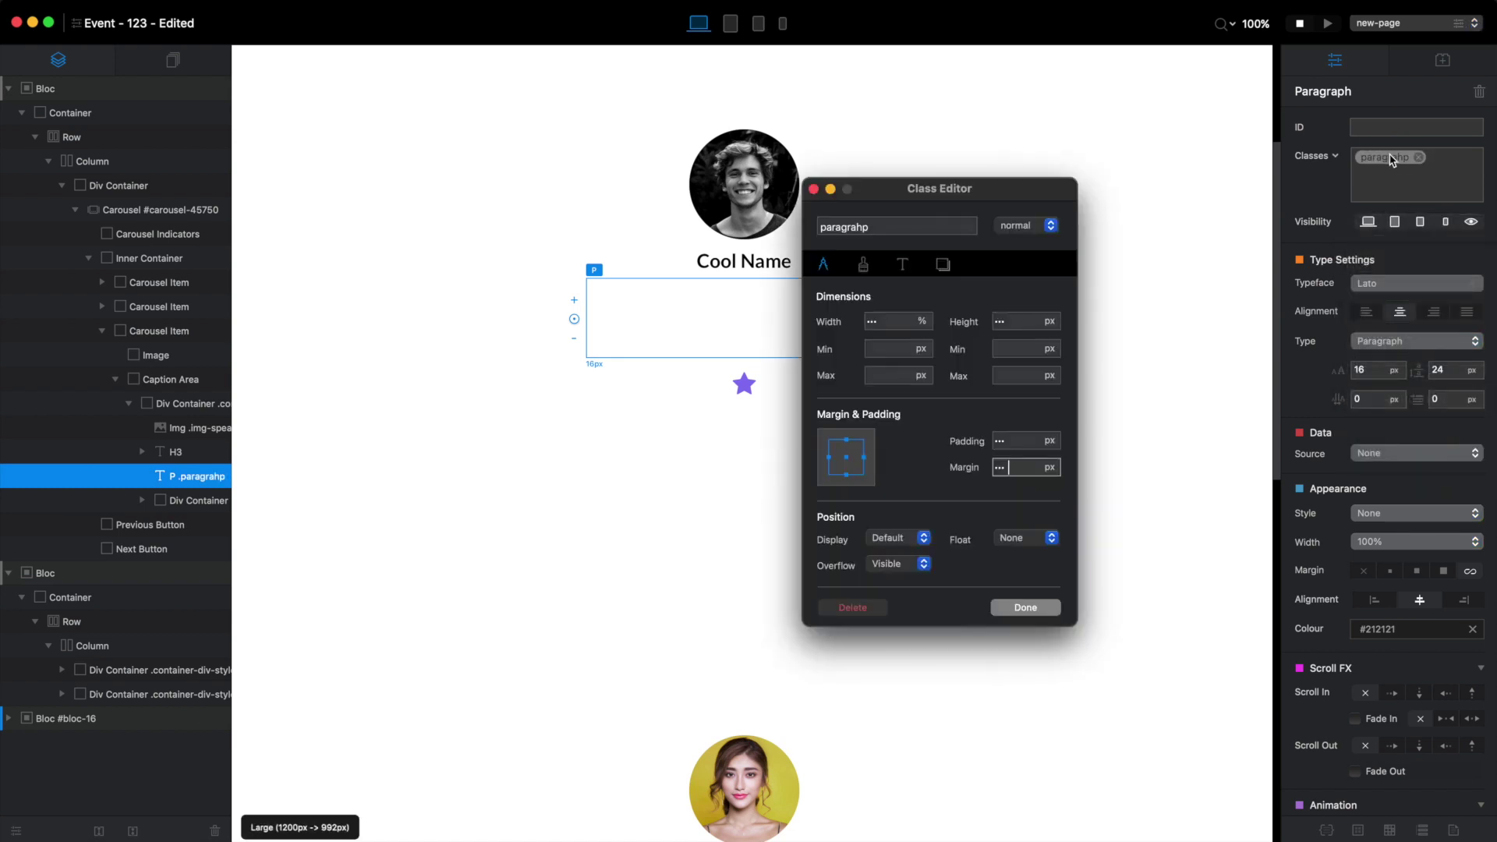
pyautogui.click(902, 265)
pyautogui.click(1026, 349)
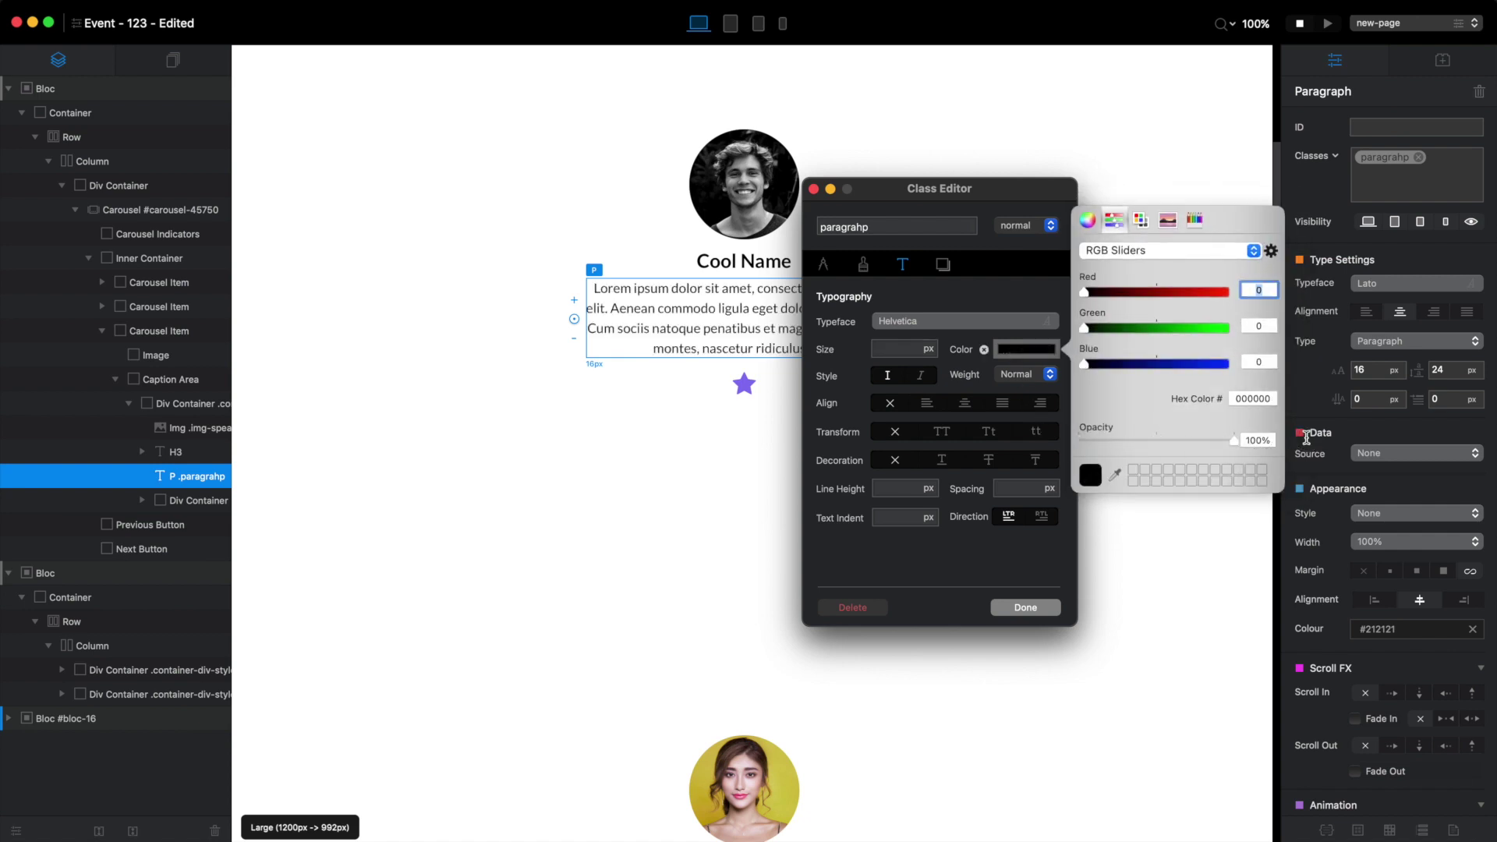
pyautogui.click(1023, 549)
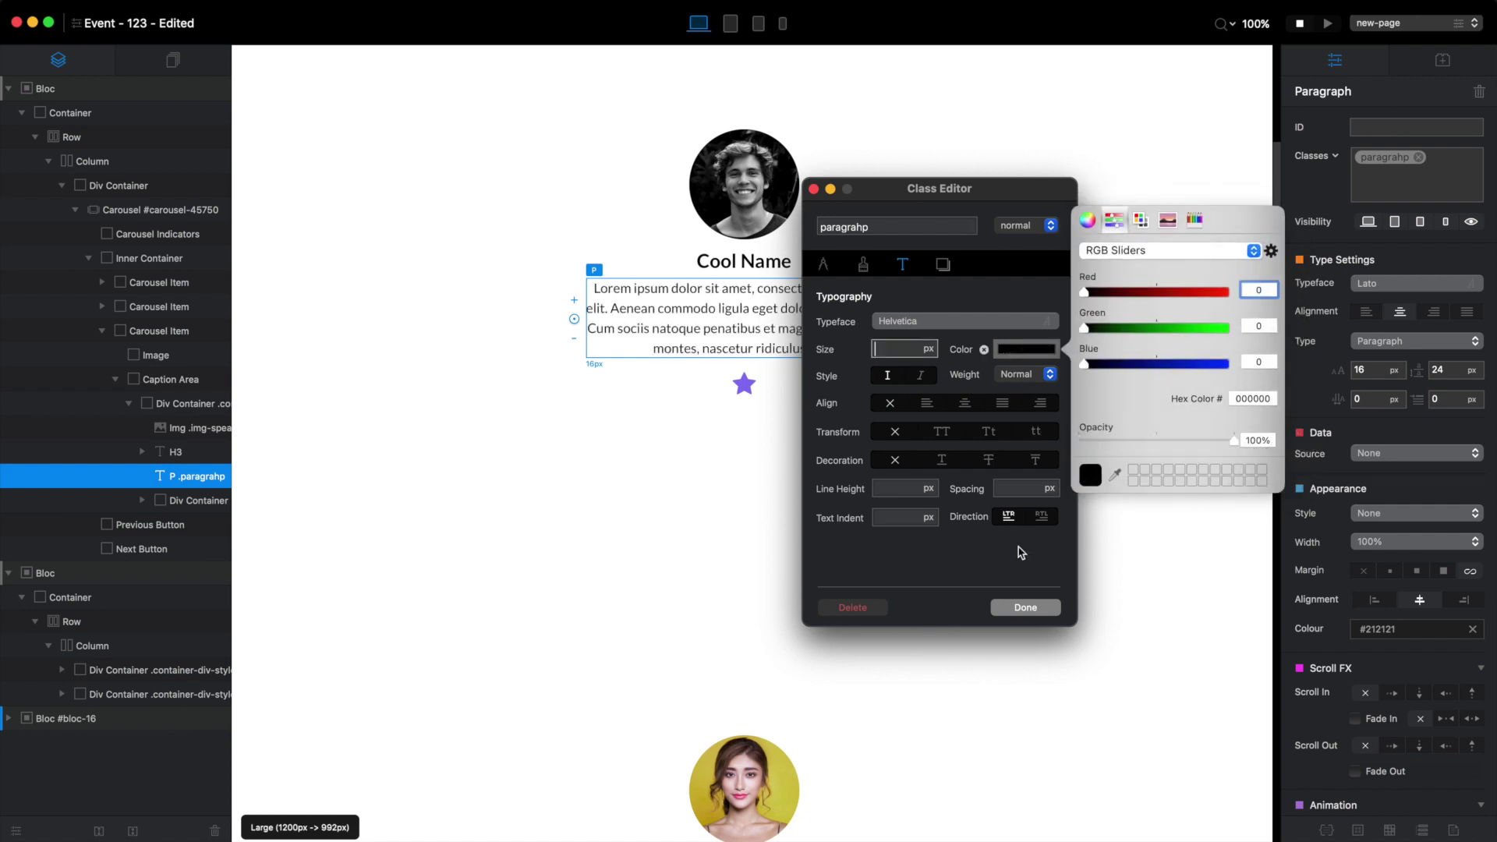
pyautogui.click(1023, 604)
pyautogui.click(825, 268)
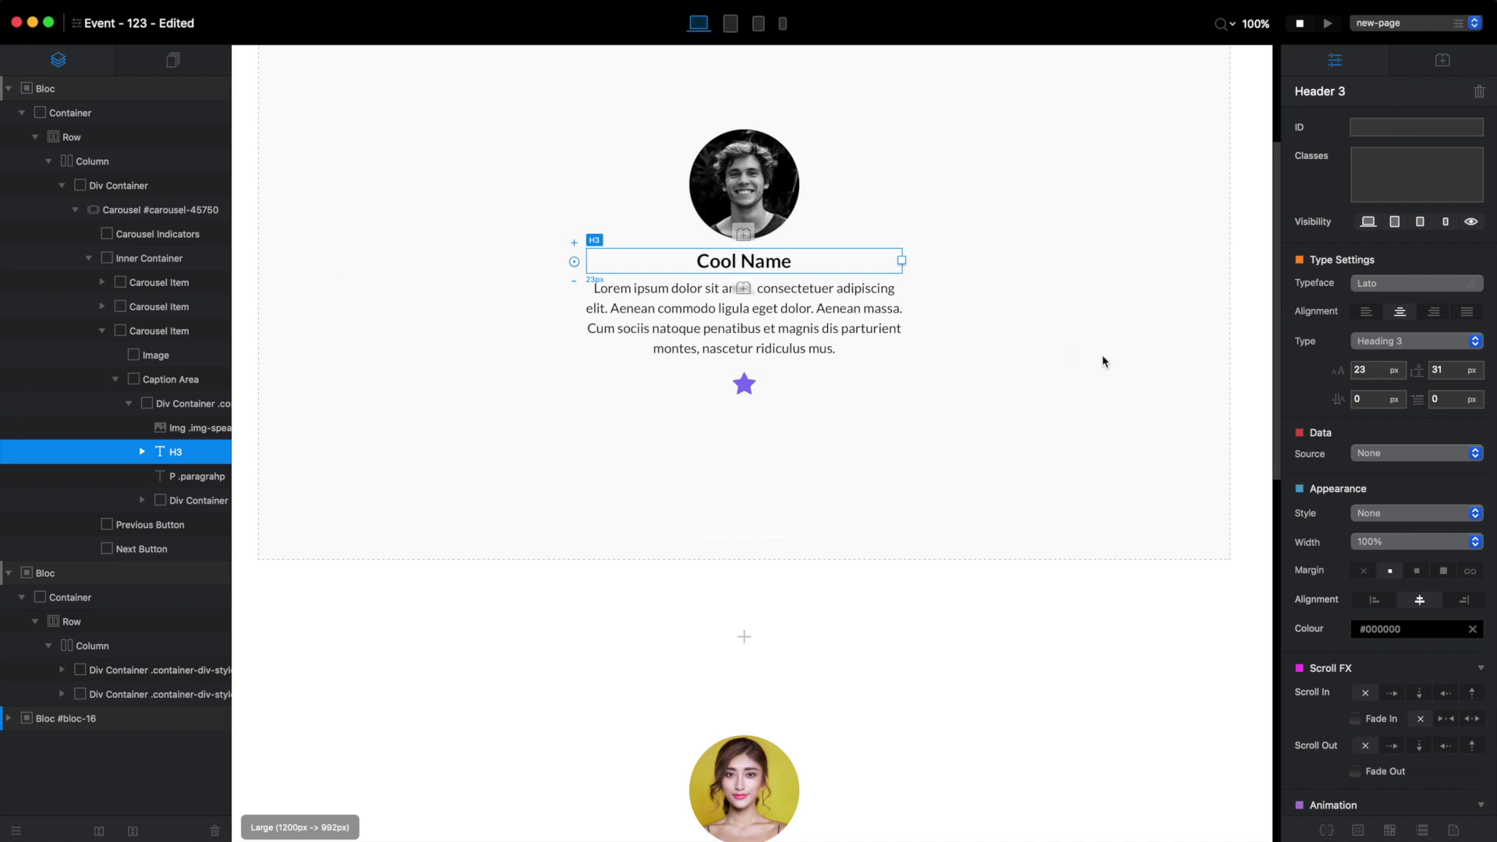
# - Make the first speaker card's Cool Name heading black (#000000) from Global Swatches
pyautogui.scroll(2, 1038, 485)
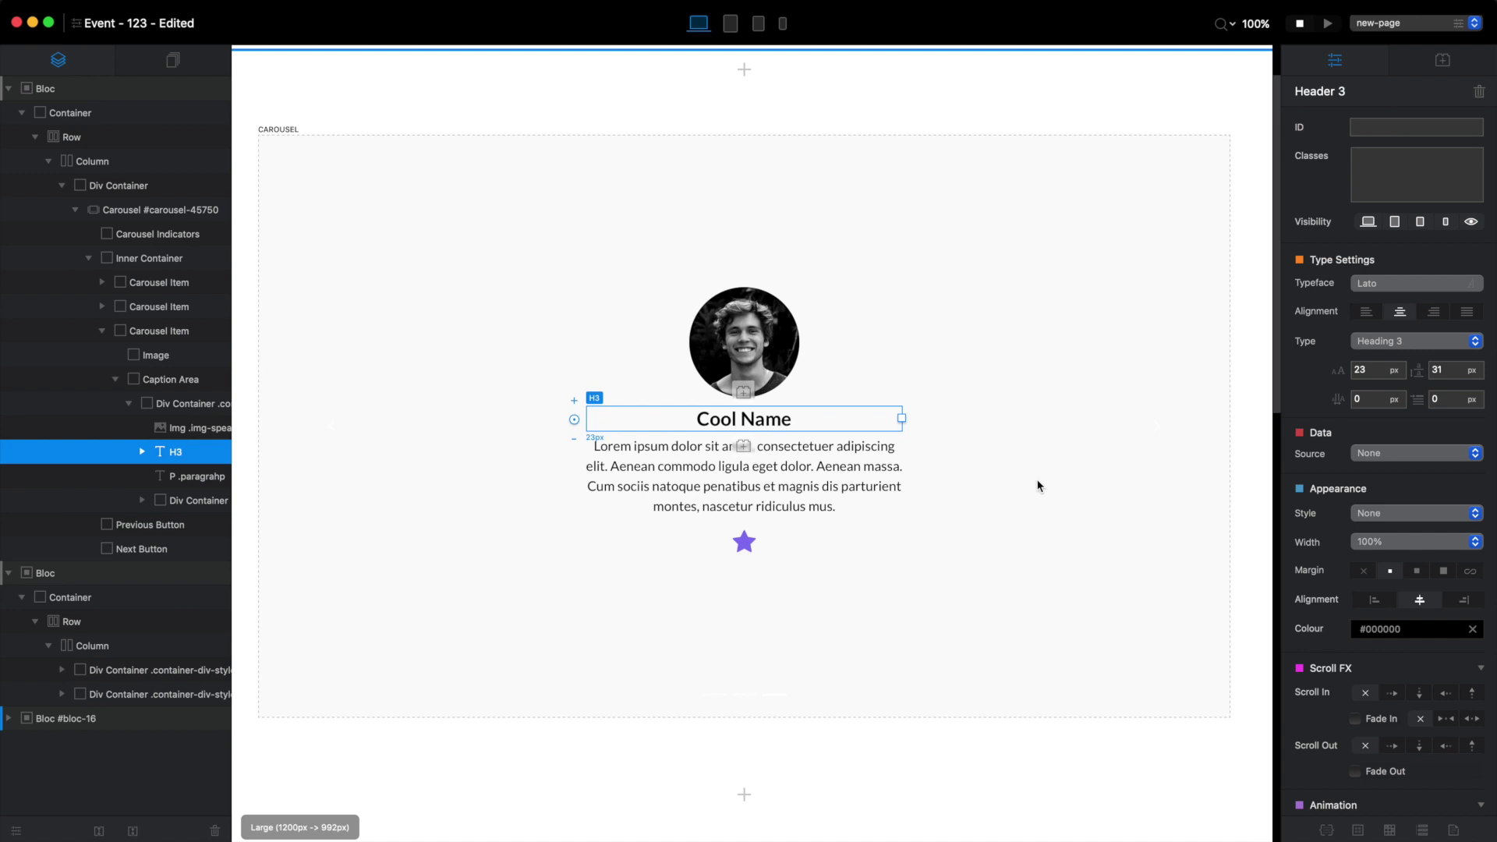
pyautogui.scroll(-3, 1037, 486)
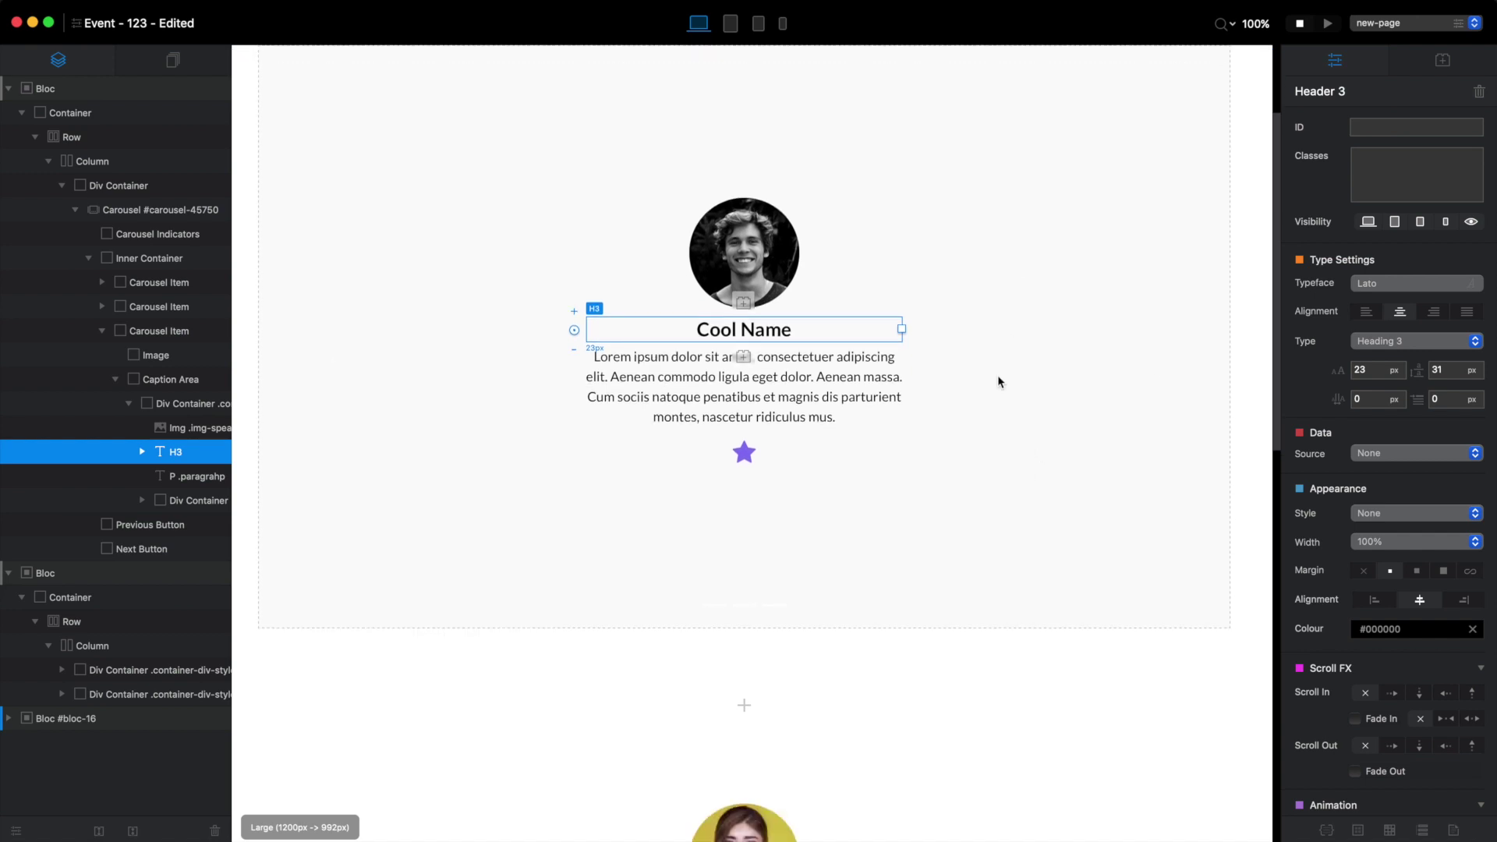
pyautogui.click(840, 395)
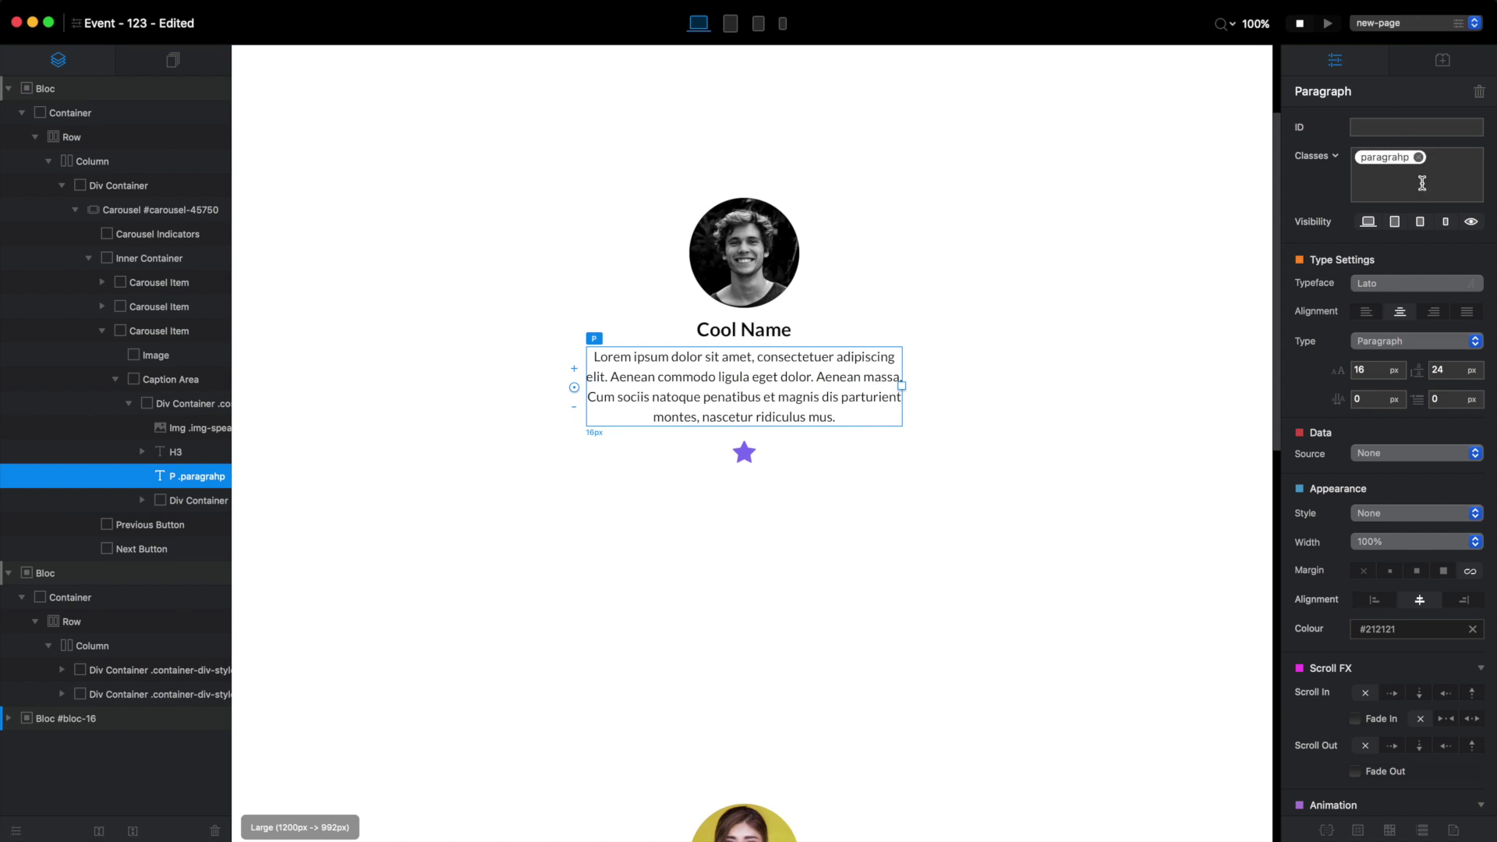
pyautogui.scroll(-10, 936, 461)
pyautogui.click(872, 437)
pyautogui.click(858, 476)
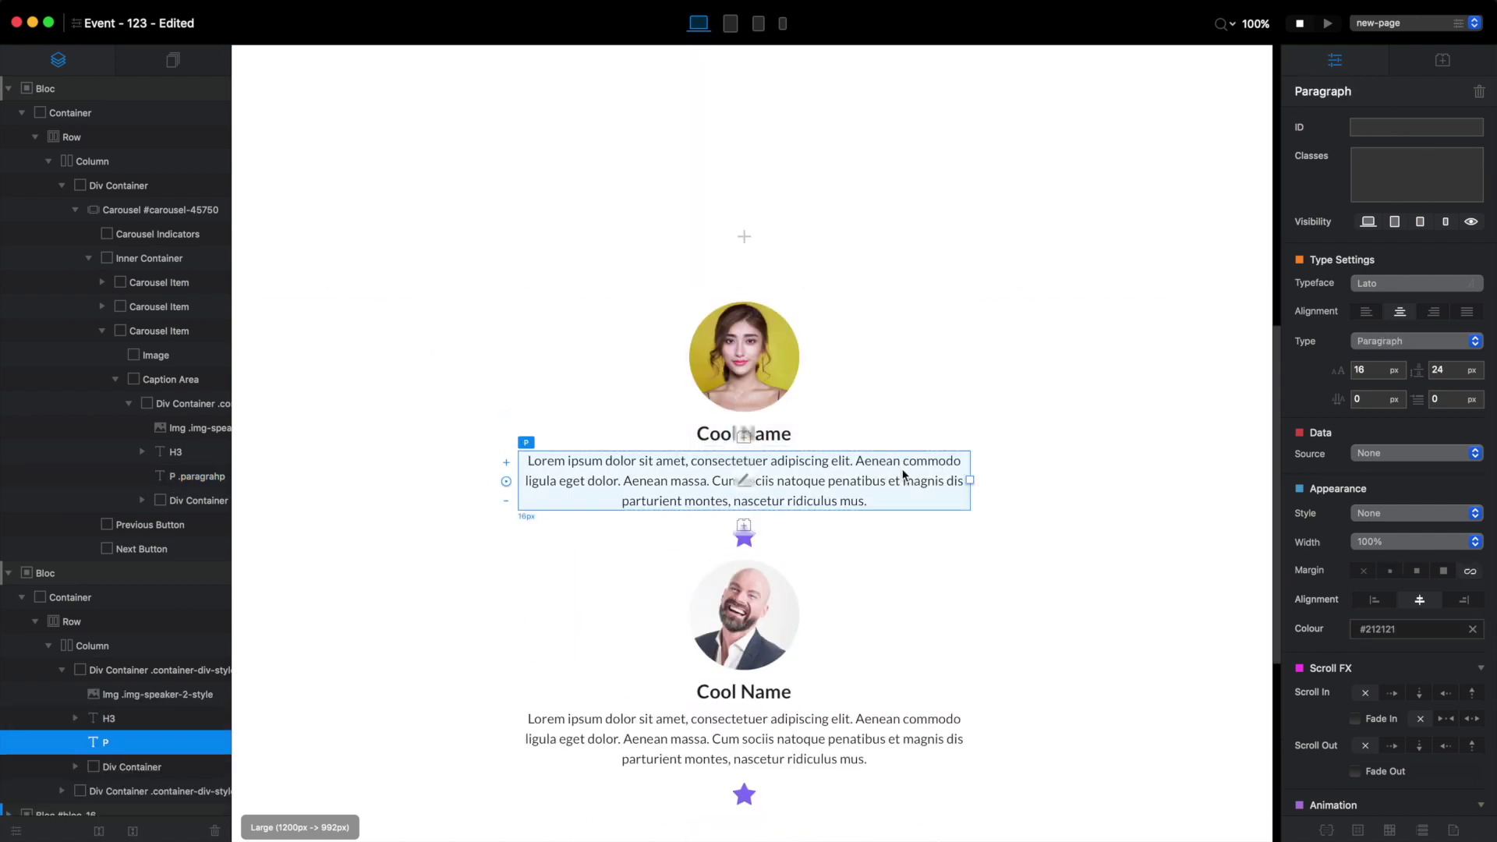
pyautogui.click(925, 733)
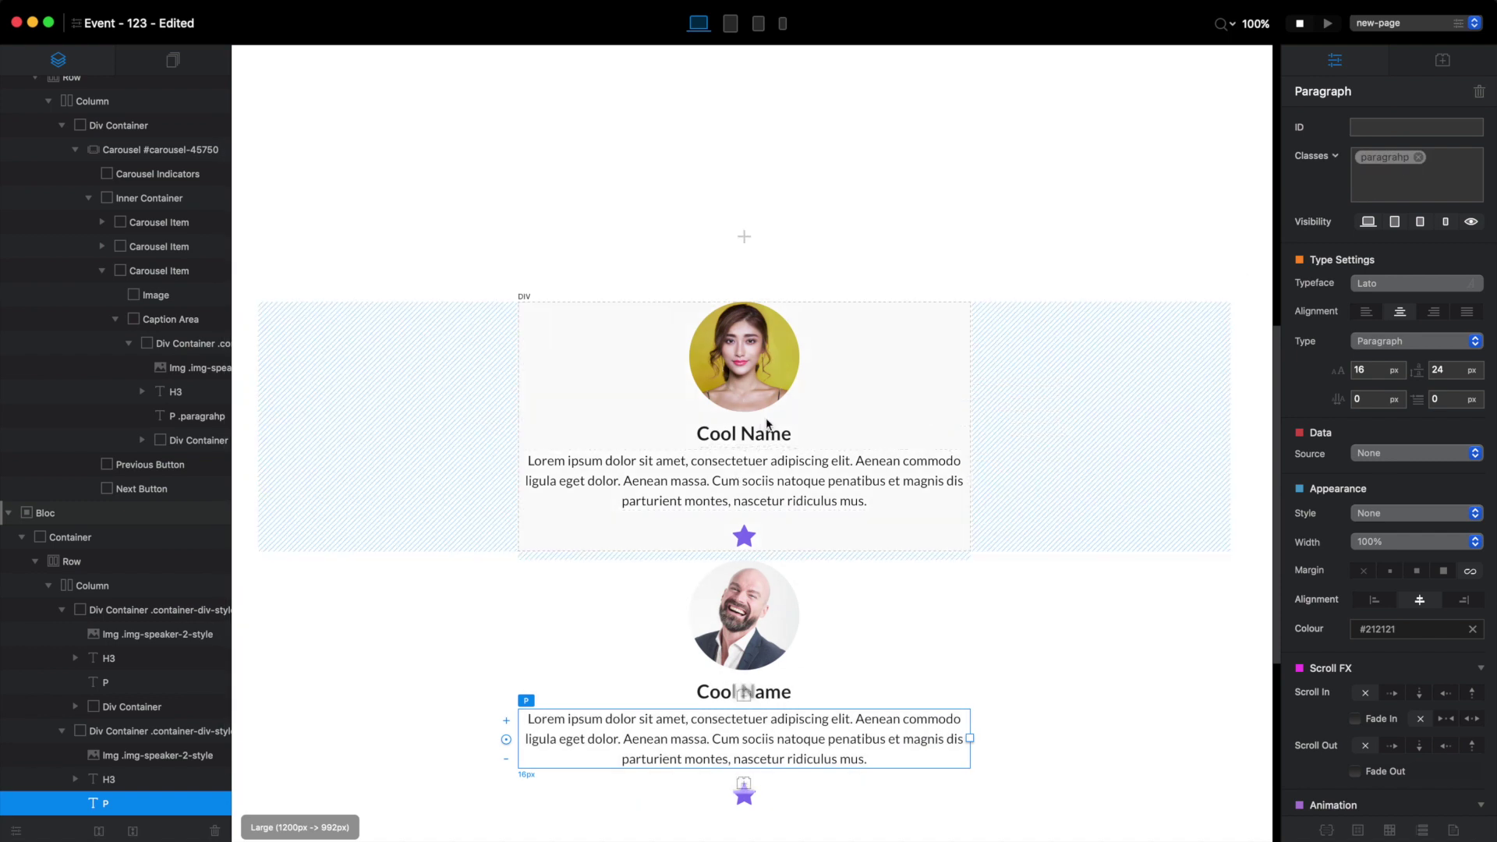
pyautogui.click(799, 435)
pyautogui.click(1406, 637)
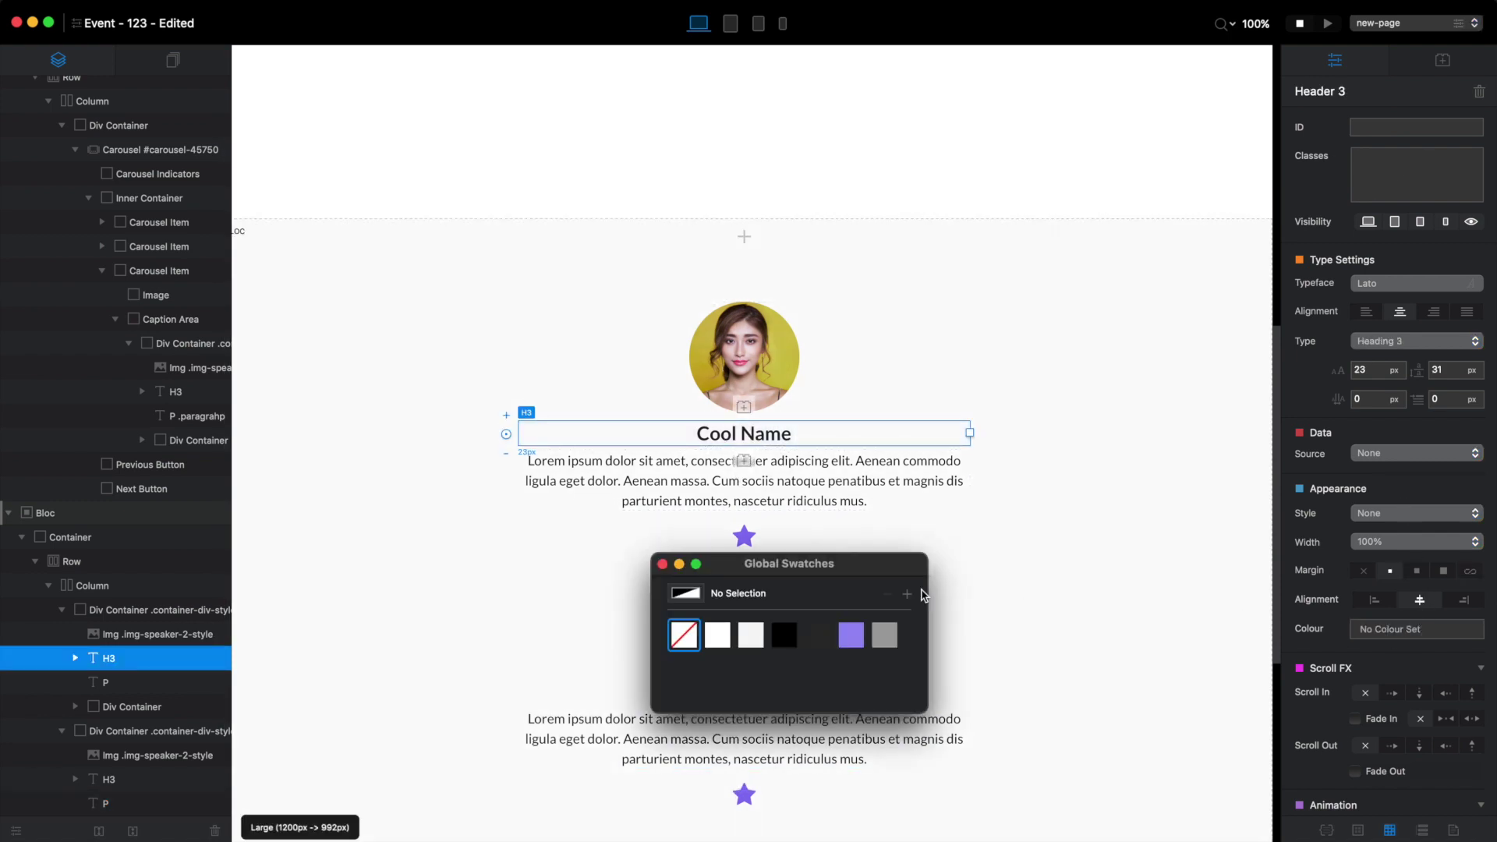
pyautogui.click(783, 635)
pyautogui.moveTo(839, 555); pyautogui.dragTo(1002, 531)
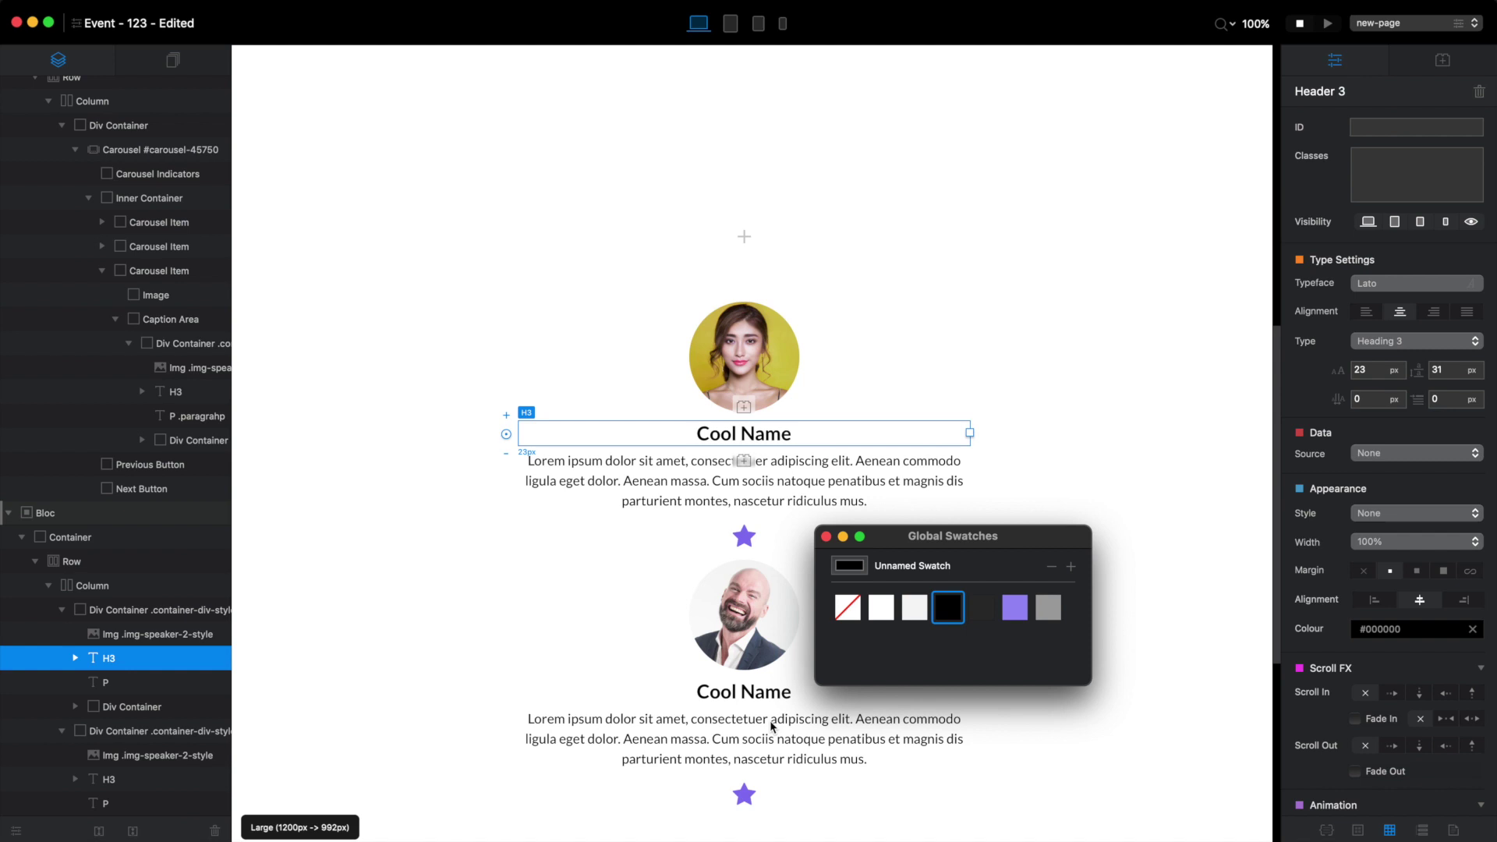
# - Make the second speaker's Cool Name heading black as well
pyautogui.click(772, 692)
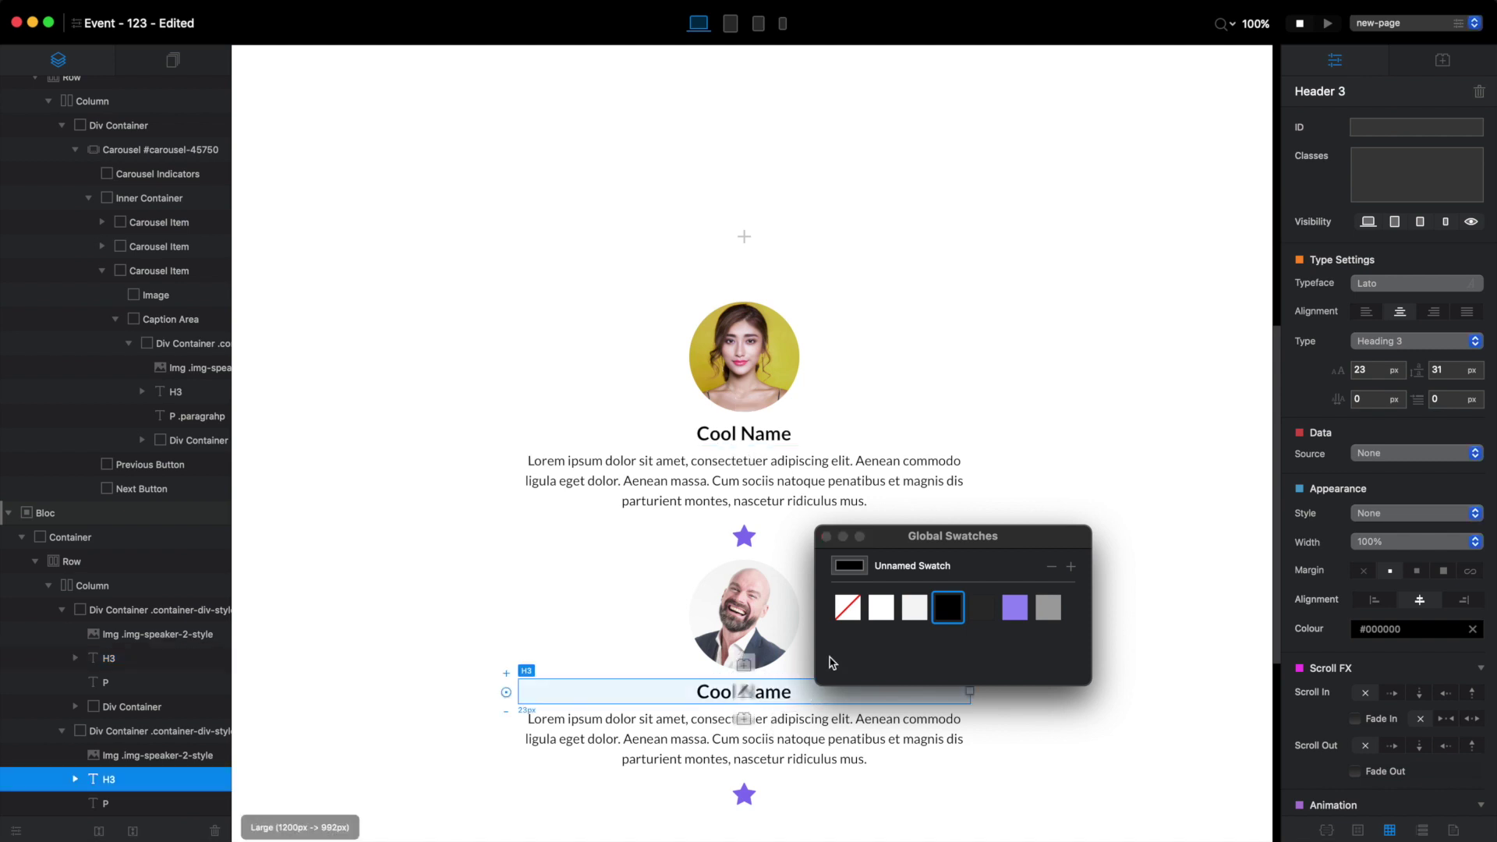
pyautogui.click(946, 613)
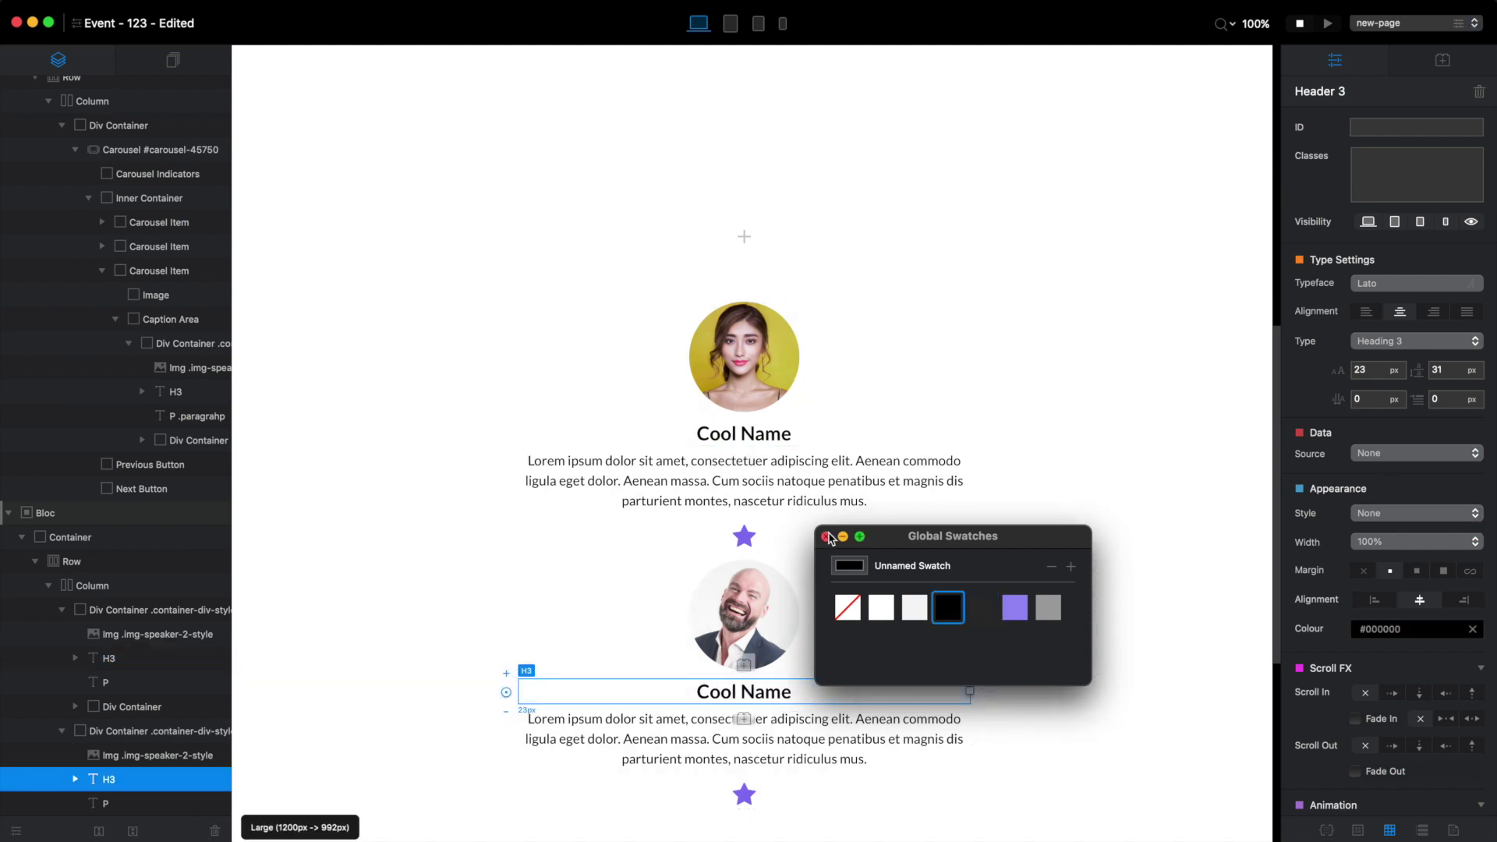
pyautogui.click(827, 536)
# - Switch the carousel to display its Slide 1
pyautogui.scroll(10, 970, 428)
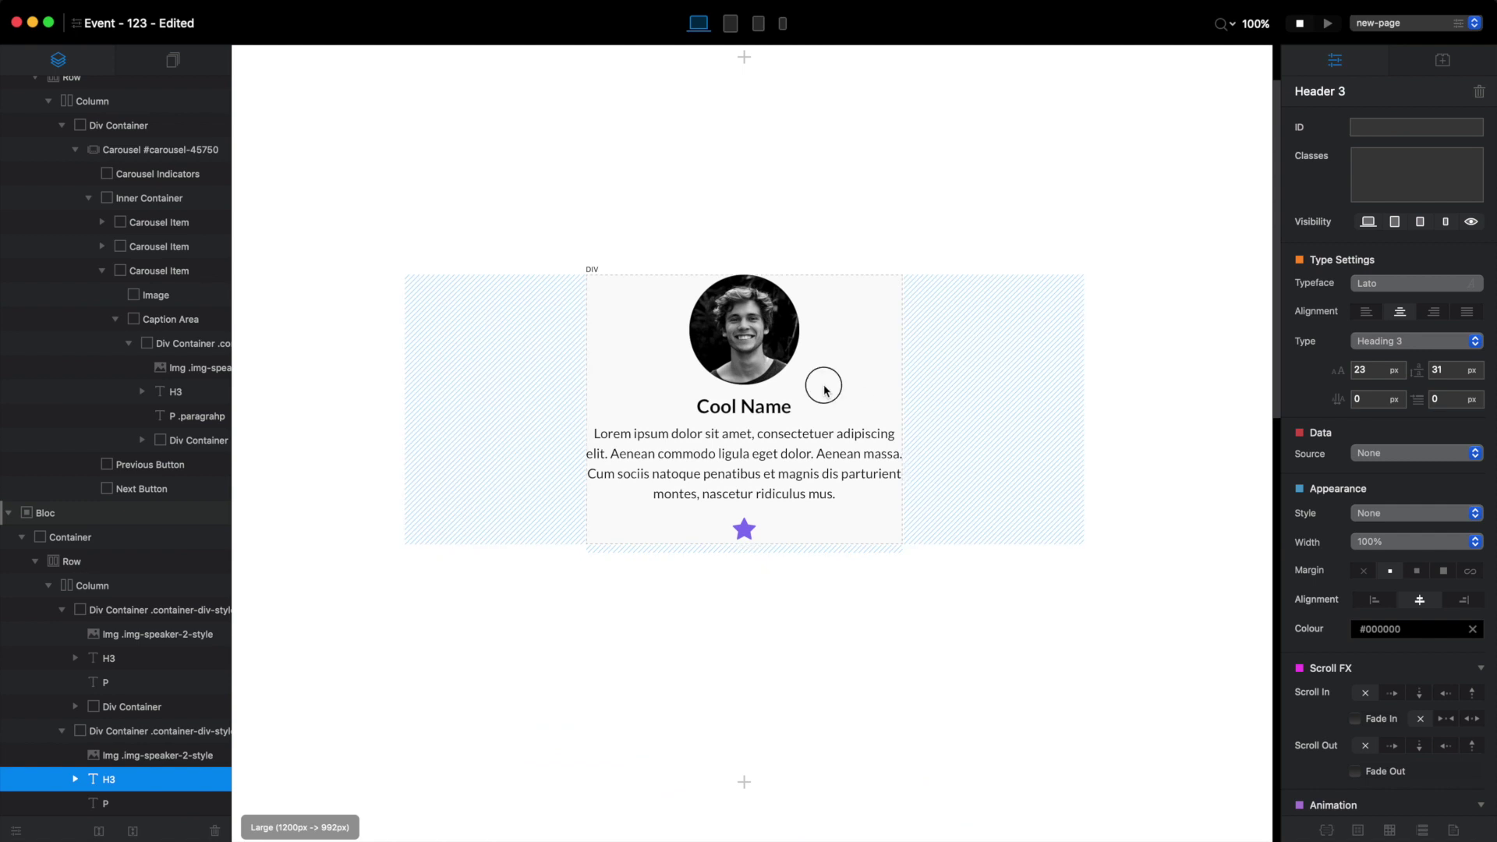
pyautogui.click(825, 390)
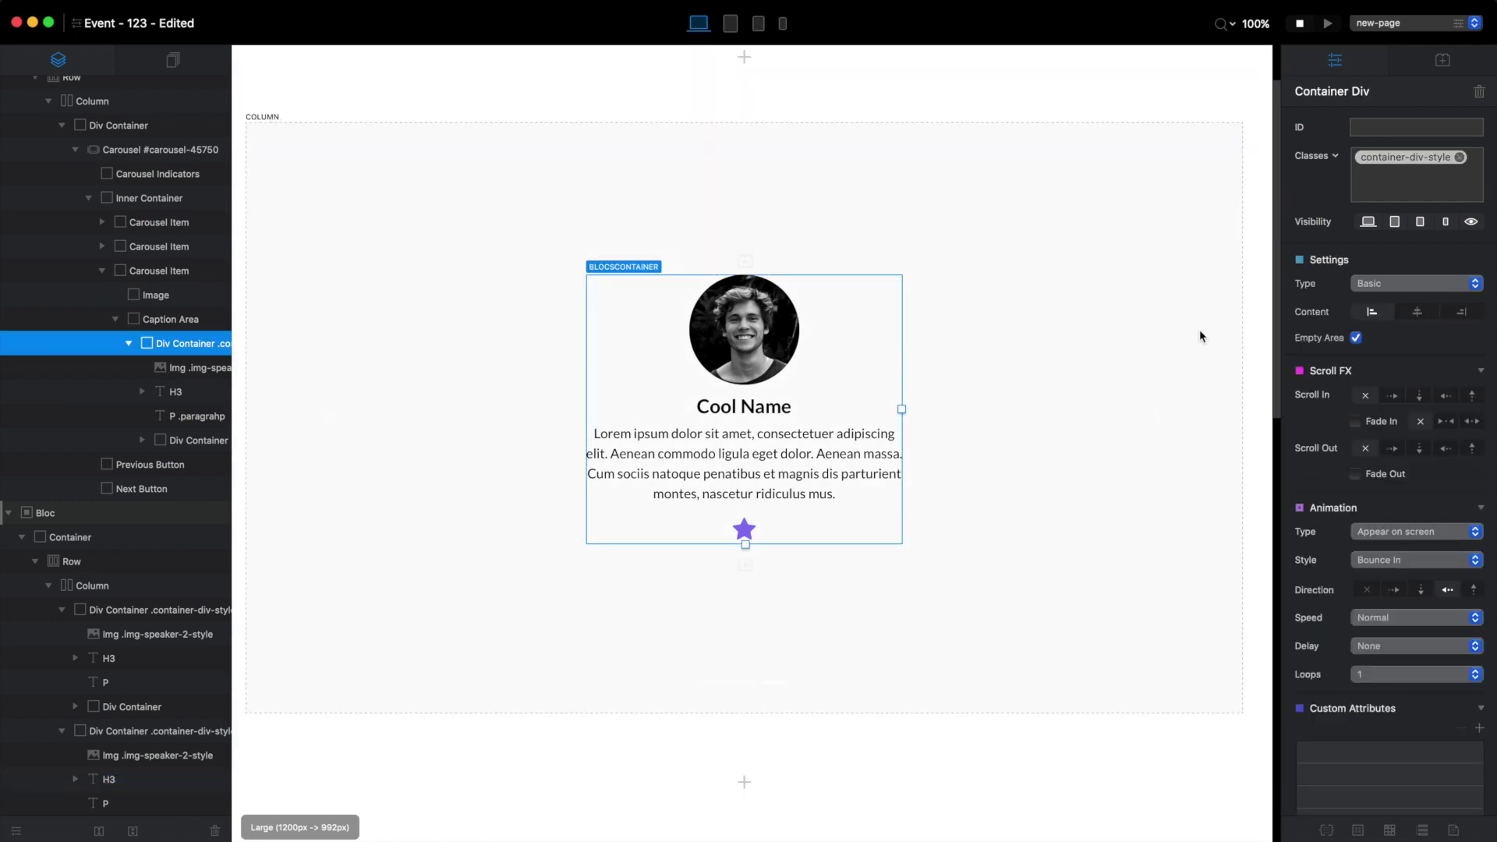
pyautogui.click(1077, 343)
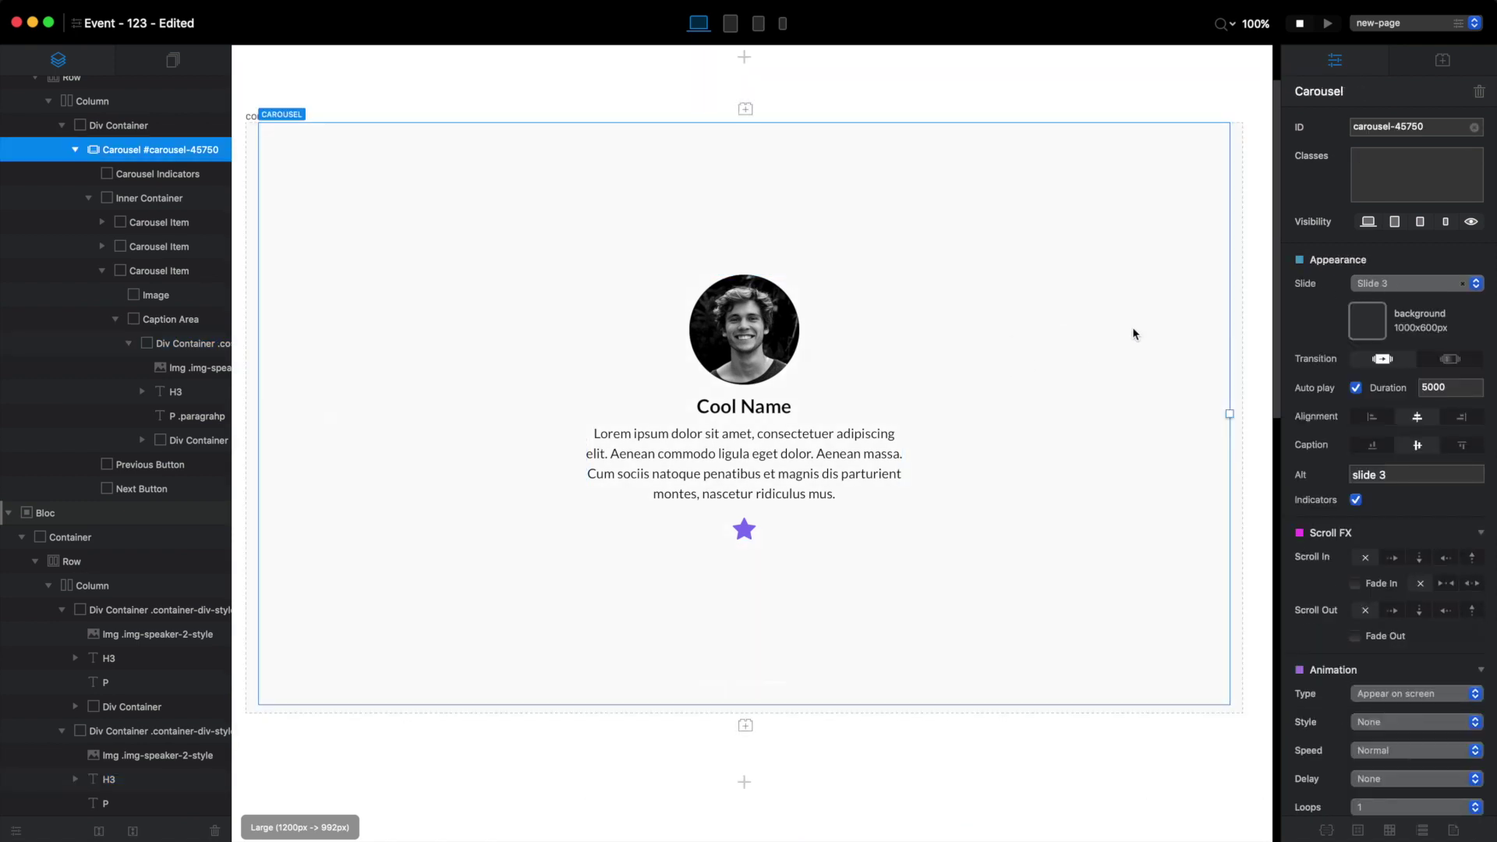
pyautogui.click(1398, 280)
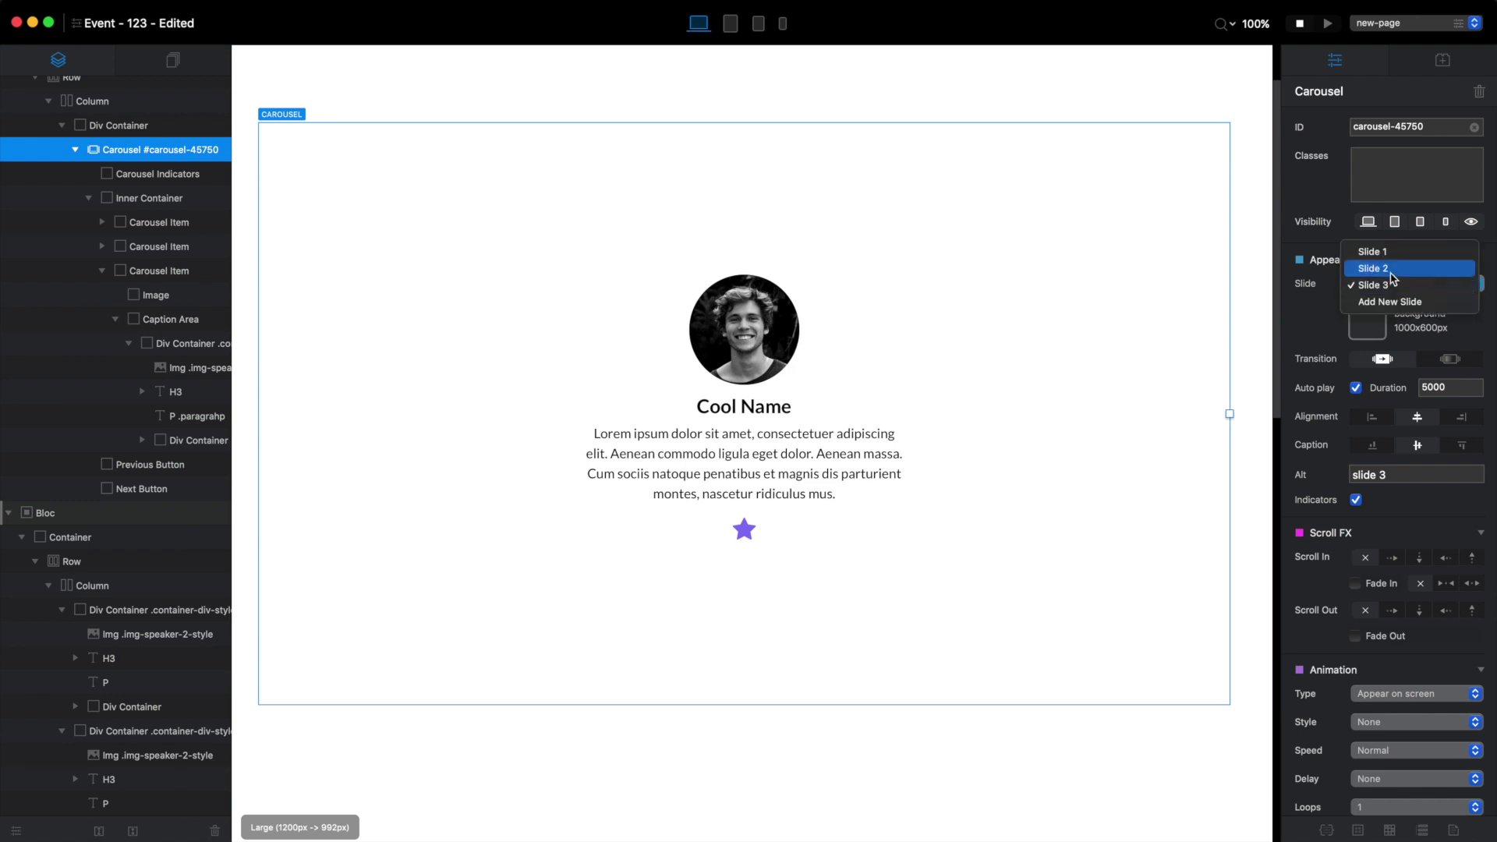
pyautogui.click(1402, 254)
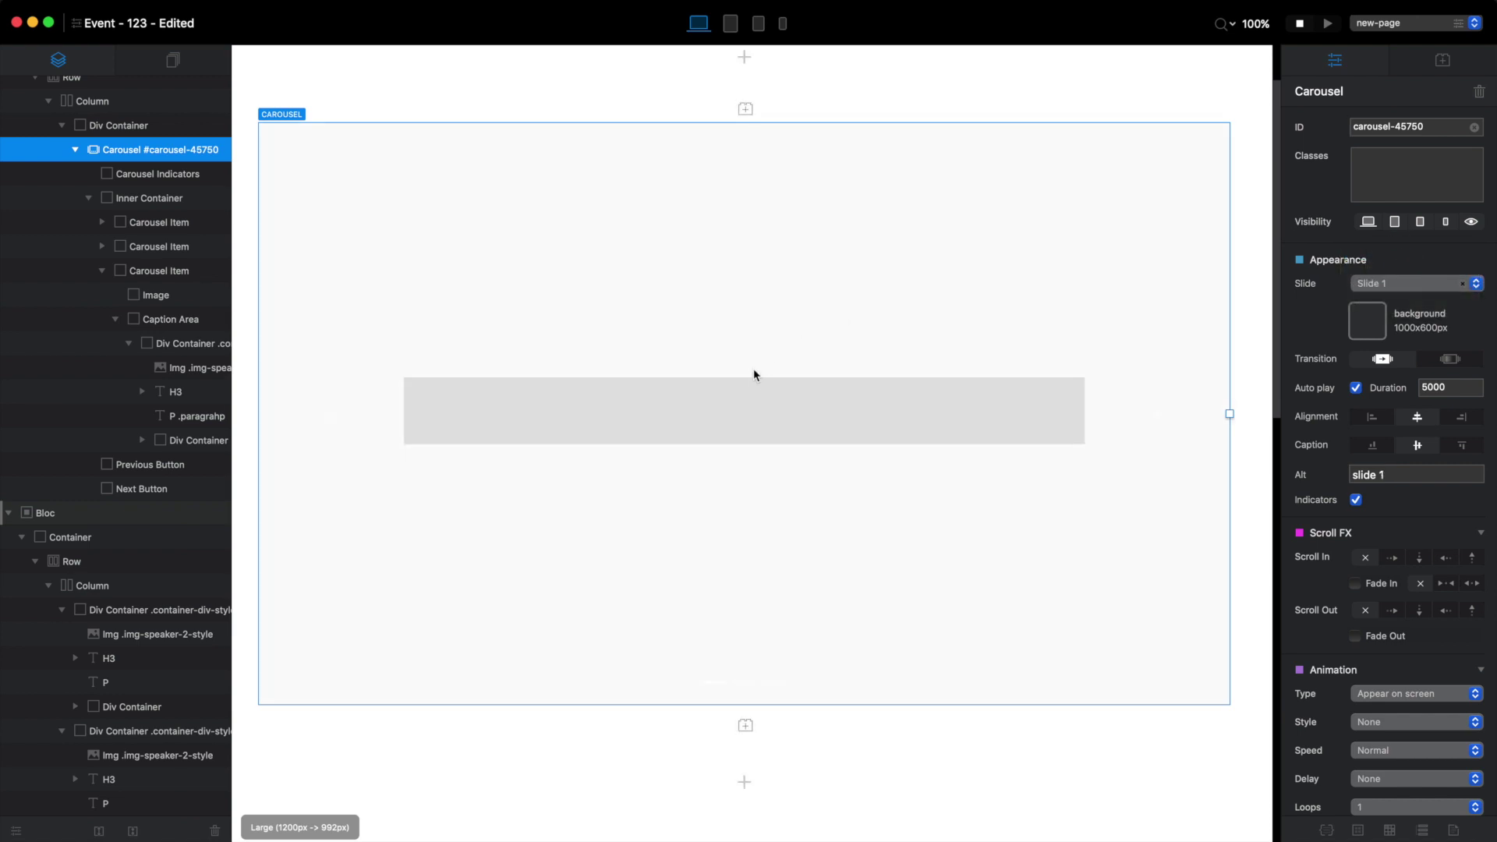
# - Add a container into carousel Slide 1 from the component library
pyautogui.click(780, 413)
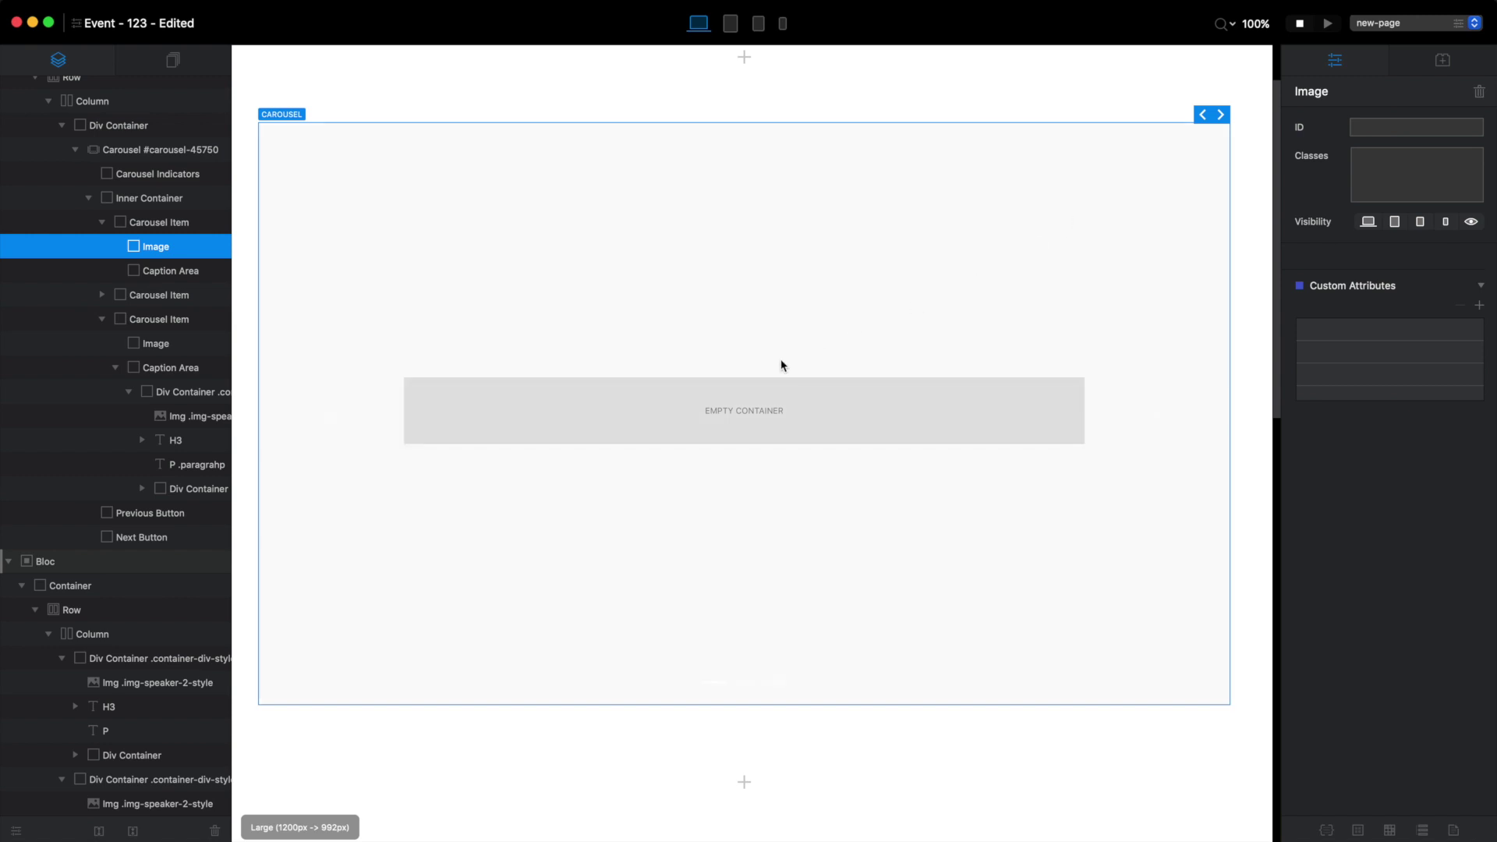
pyautogui.click(832, 280)
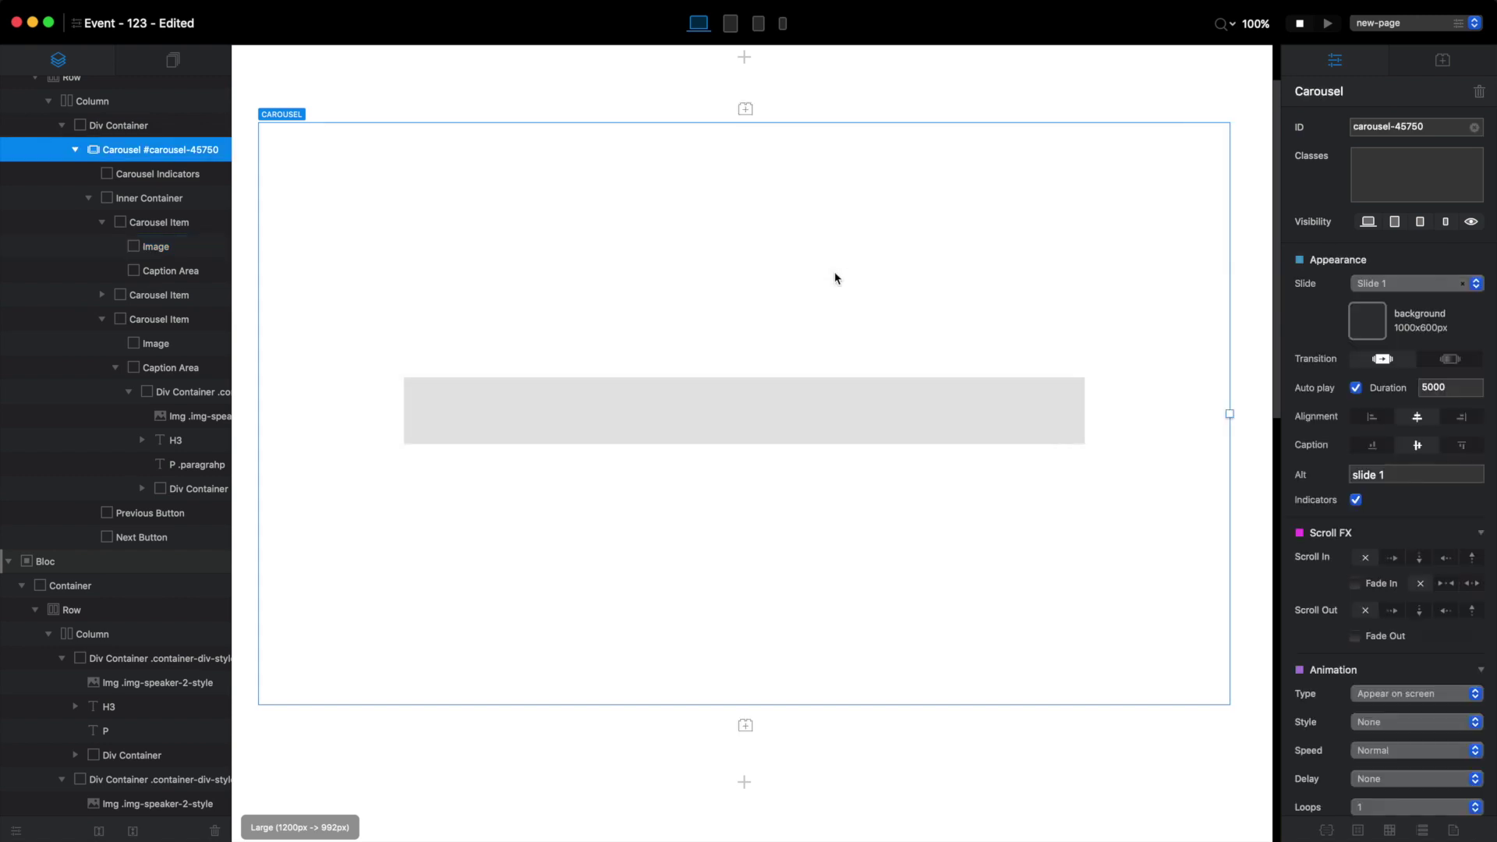
pyautogui.click(1441, 60)
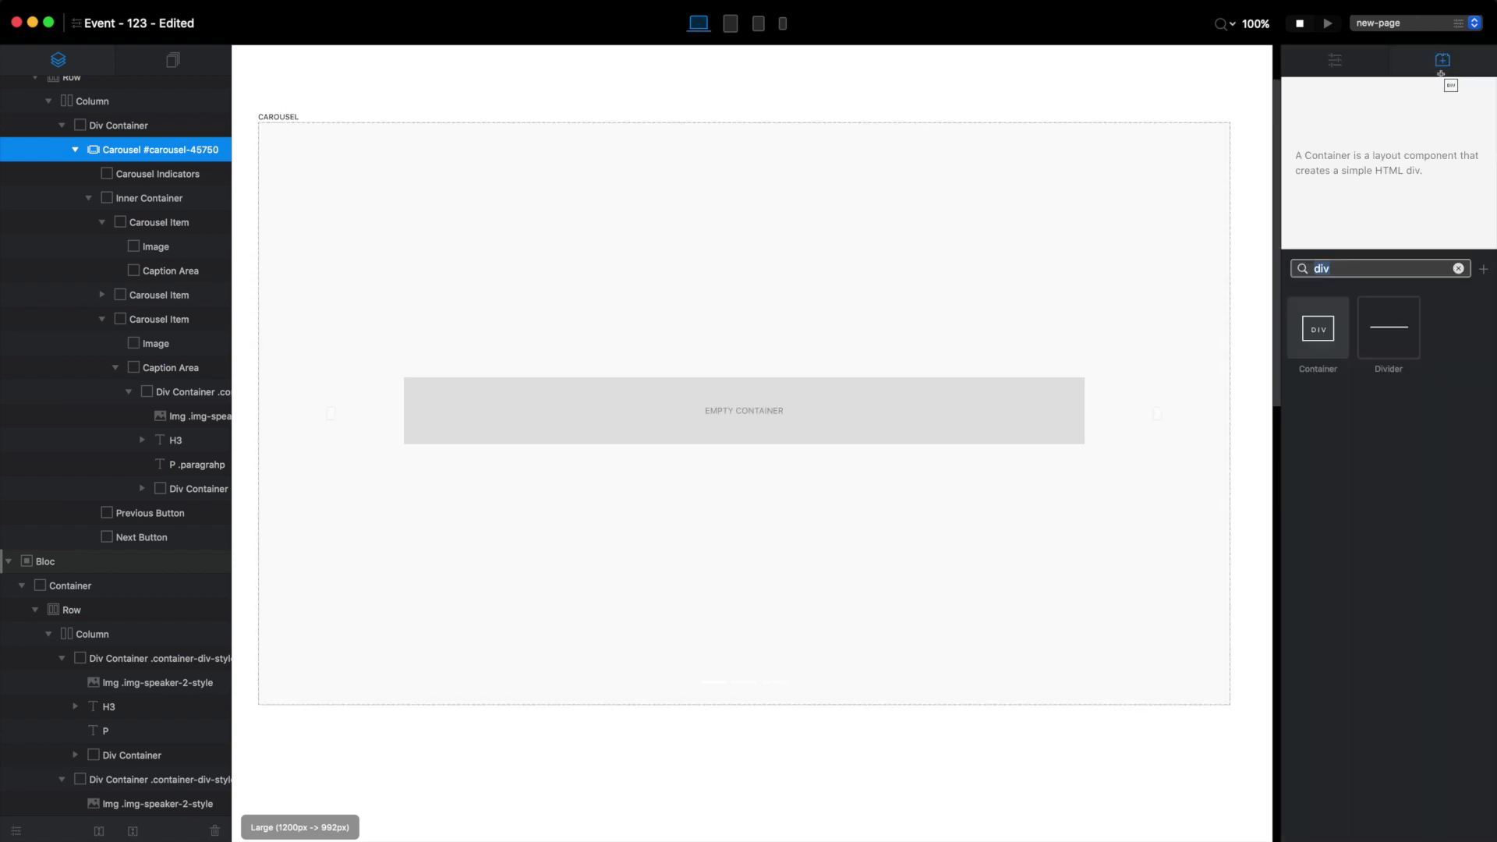
pyautogui.moveTo(1312, 335); pyautogui.dragTo(826, 417)
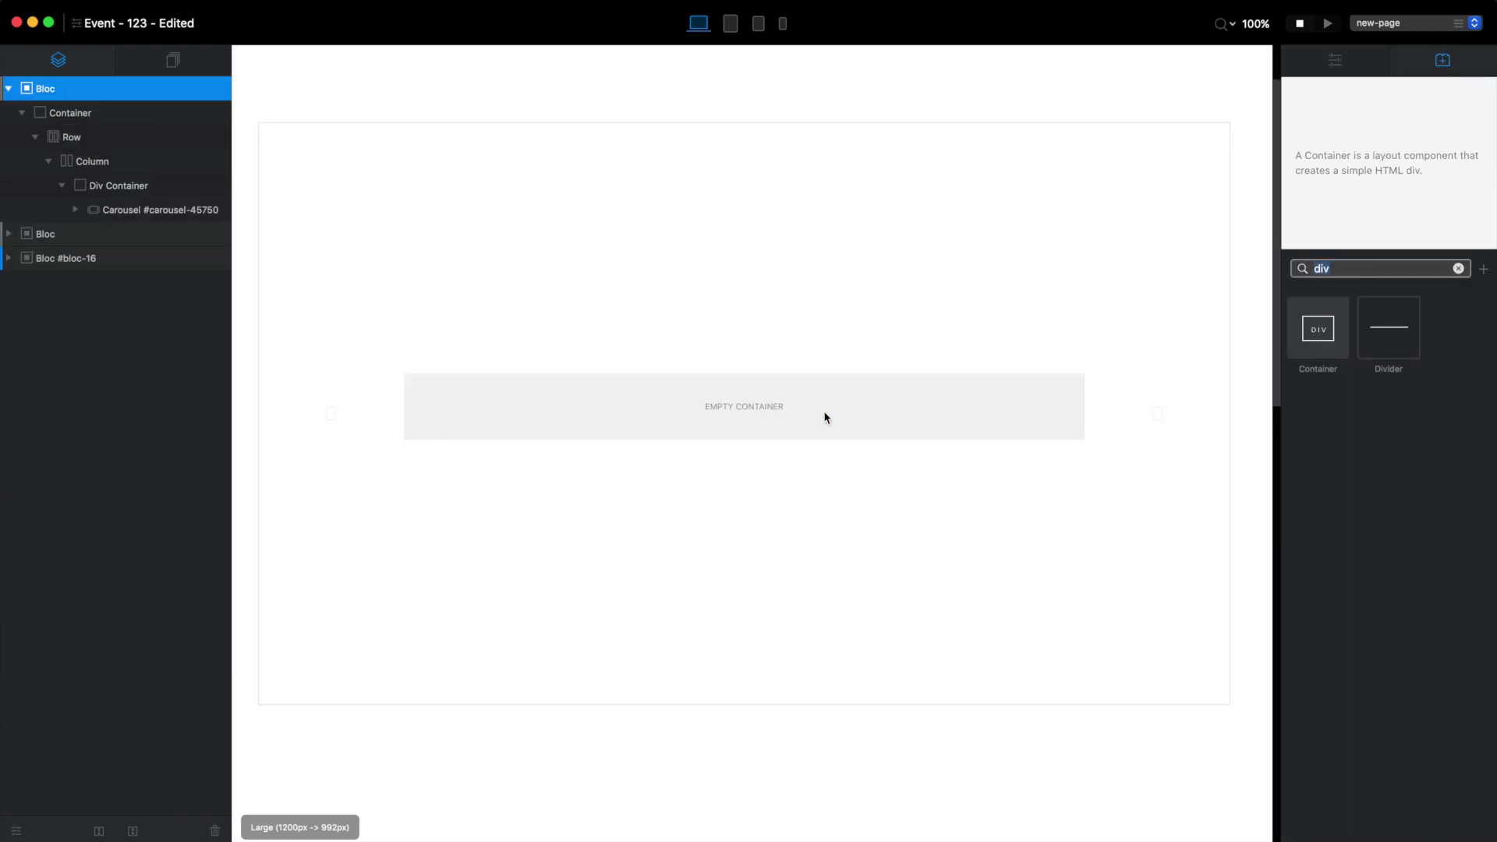
pyautogui.click(1458, 269)
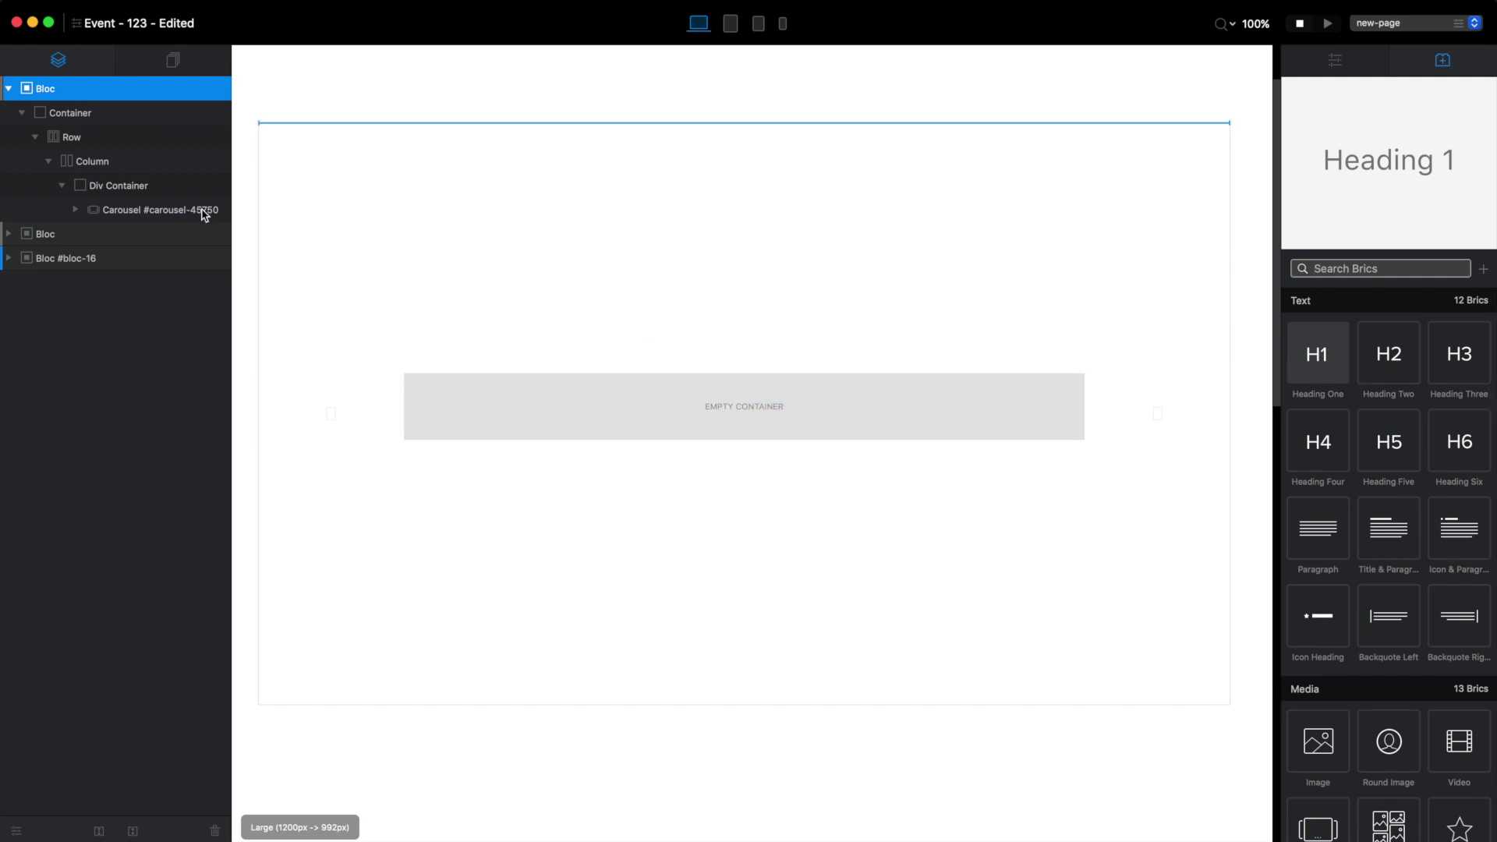
# - Move the yellow-photo speaker card into Slide 1's Caption Area and delete the empty container
pyautogui.click(561, 188)
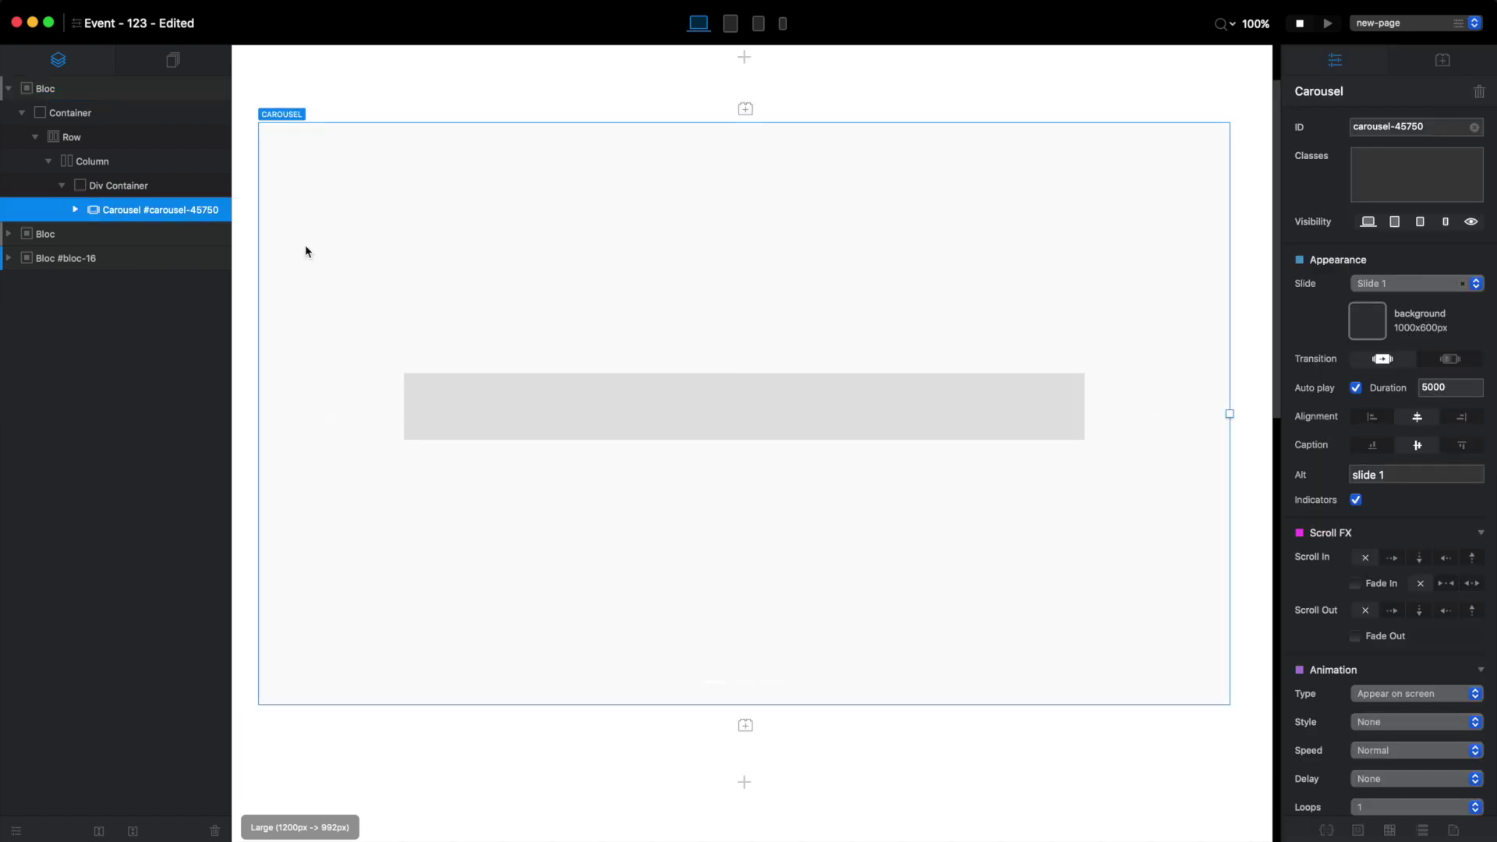
pyautogui.click(535, 390)
pyautogui.scroll(-5, 535, 390)
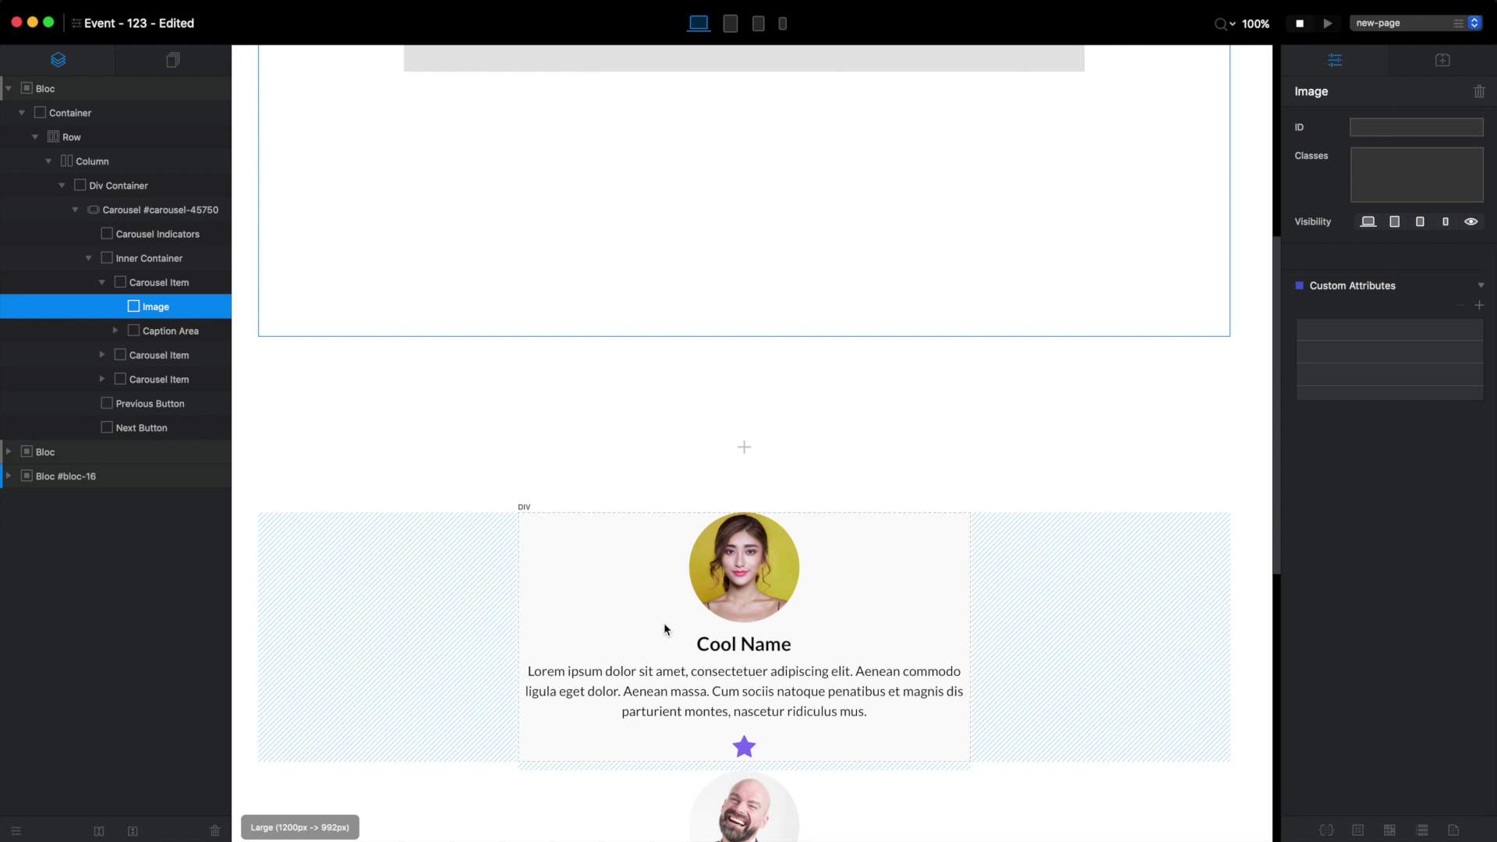
pyautogui.click(663, 623)
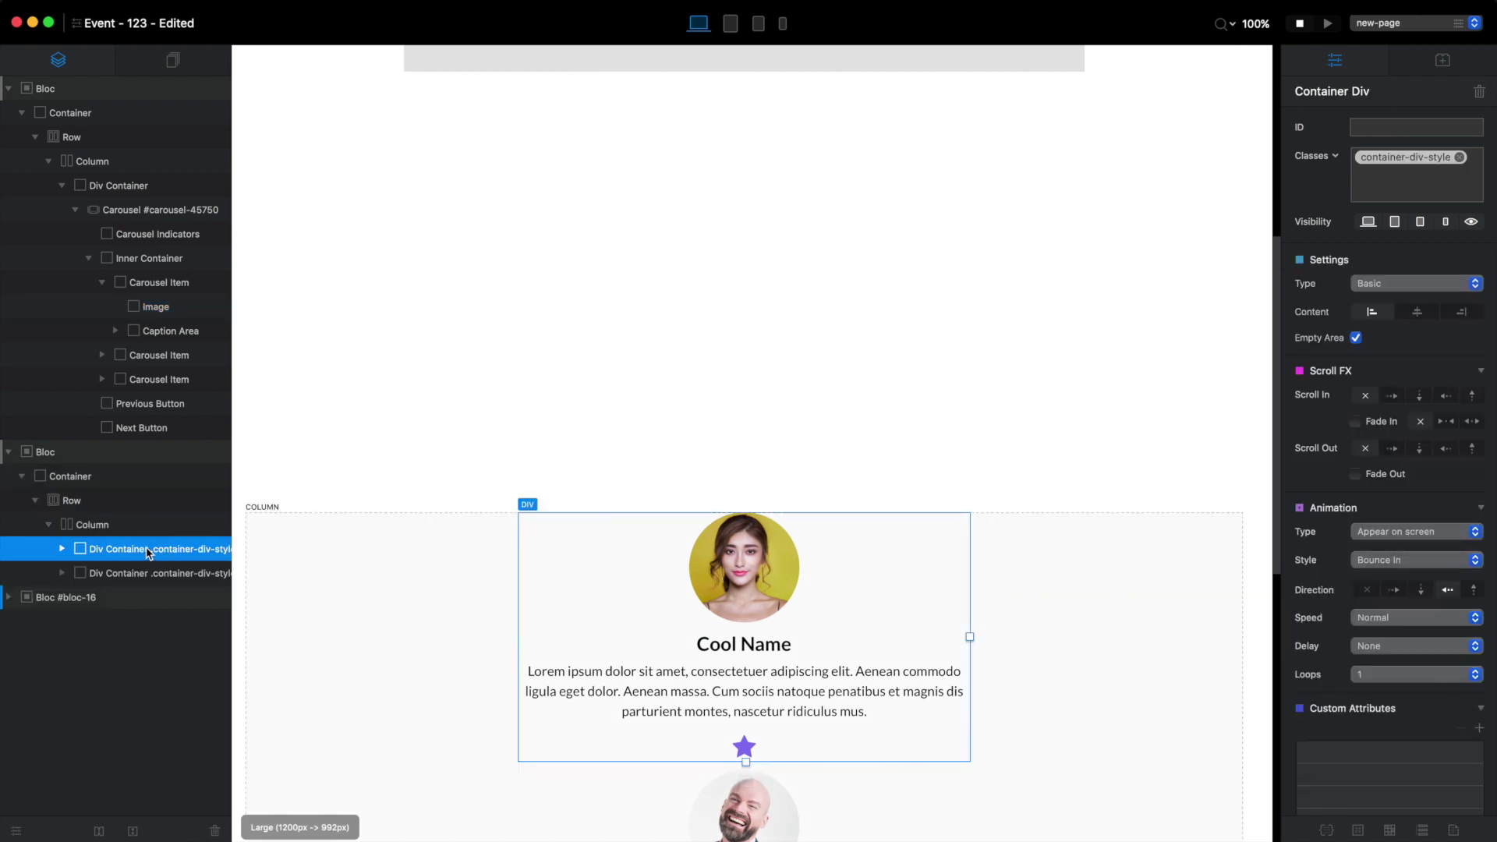
pyautogui.click(116, 330)
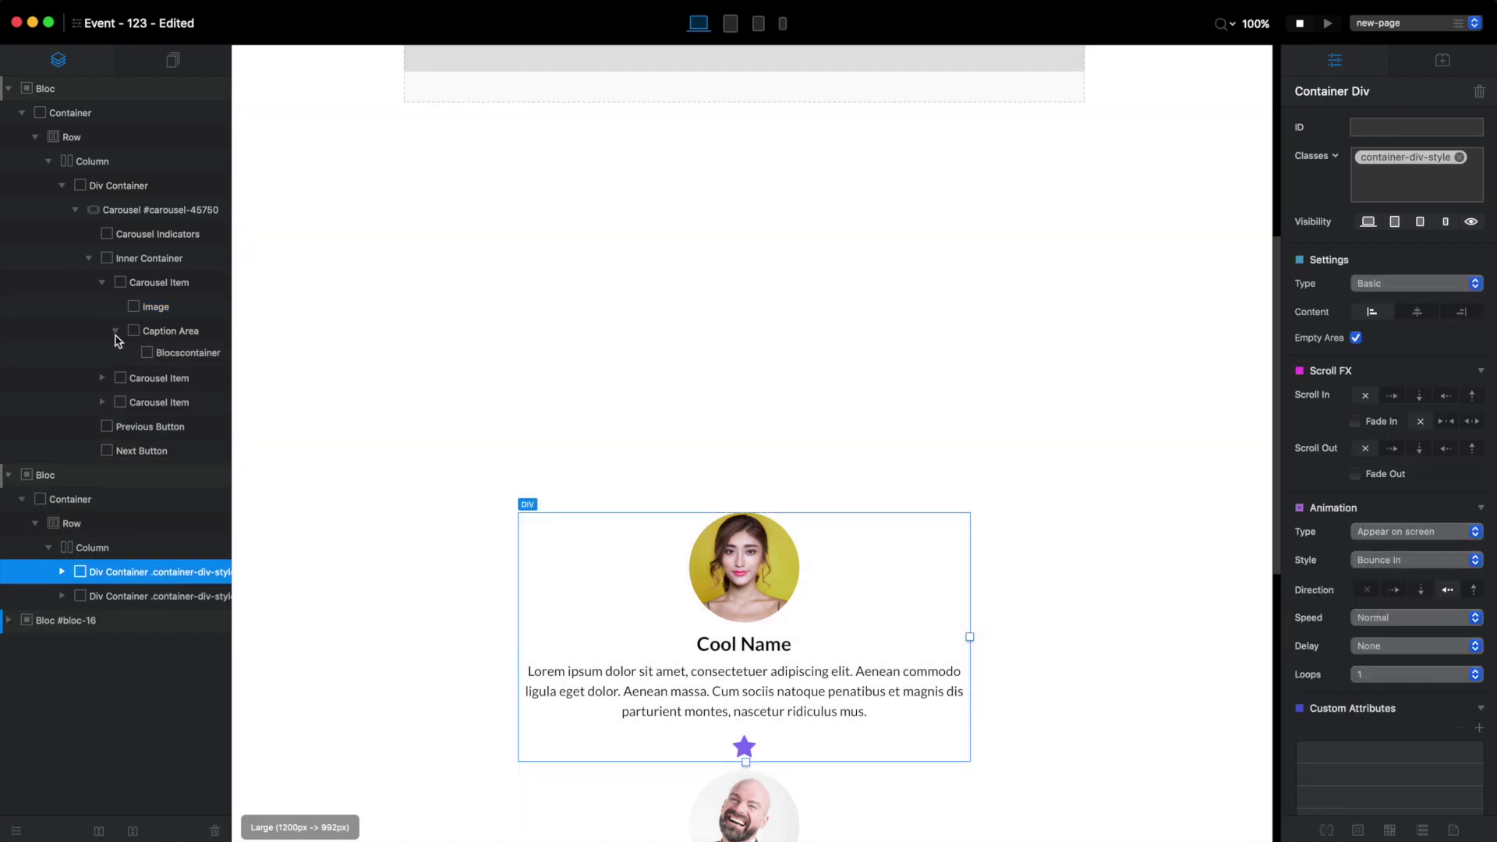
pyautogui.moveTo(120, 581); pyautogui.dragTo(152, 347)
pyautogui.click(165, 379)
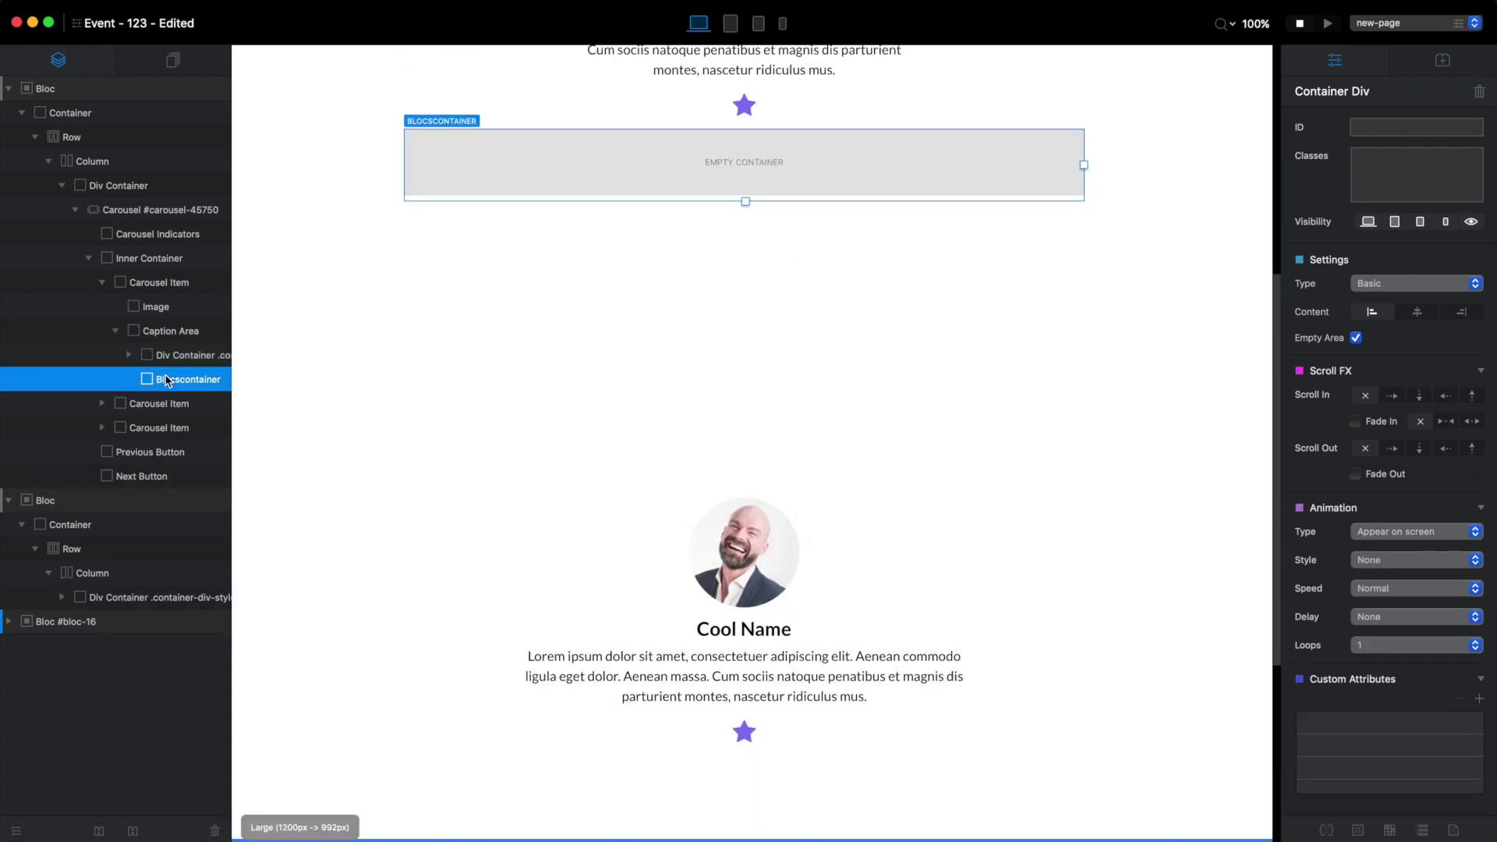
pyautogui.press('Delete')
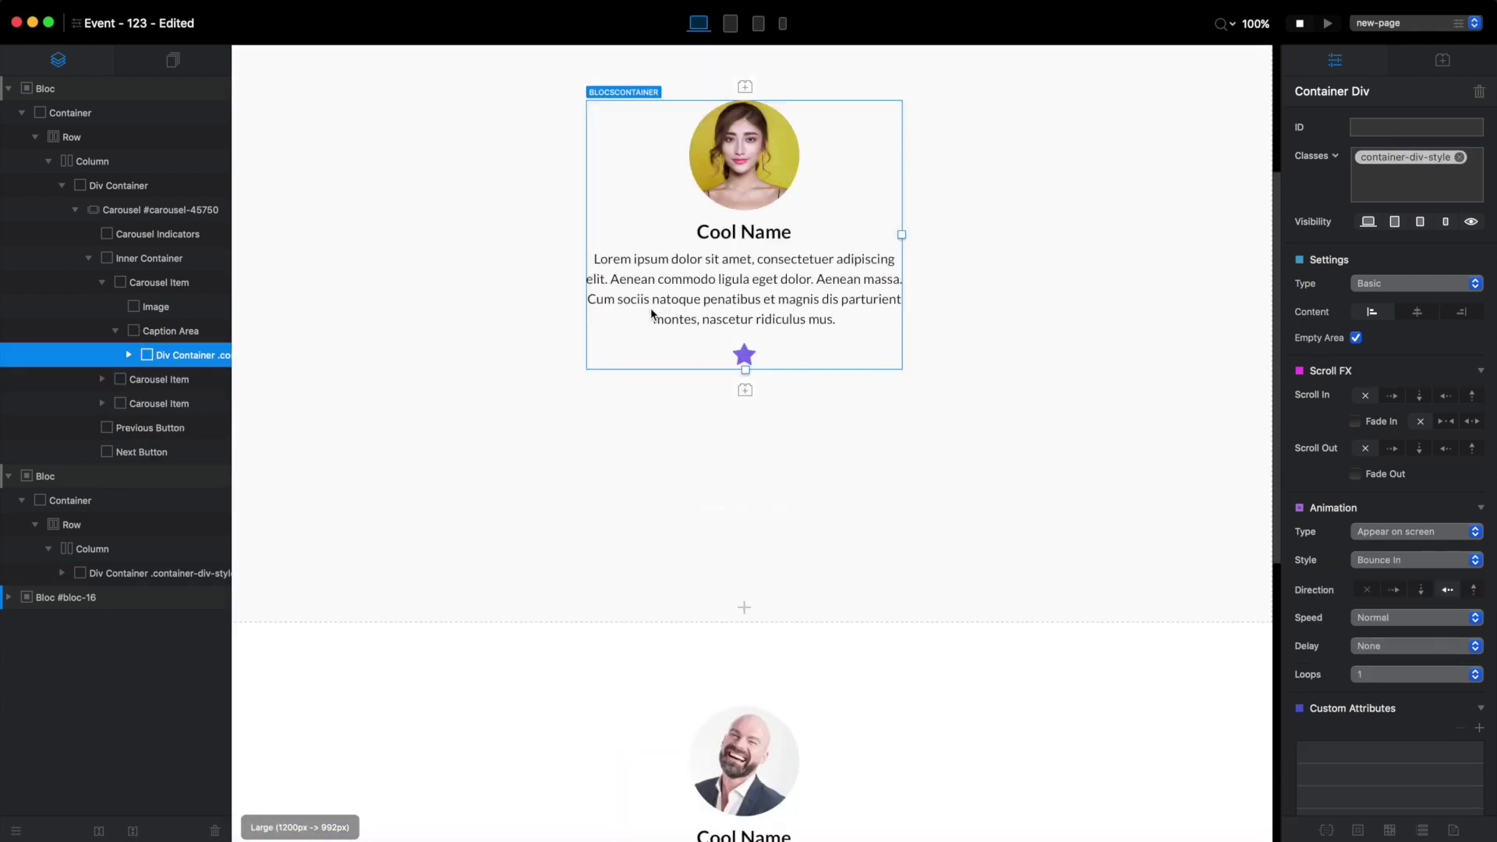
# - Show carousel Slide 2 and add a container into it, searching 'div'
pyautogui.click(1123, 260)
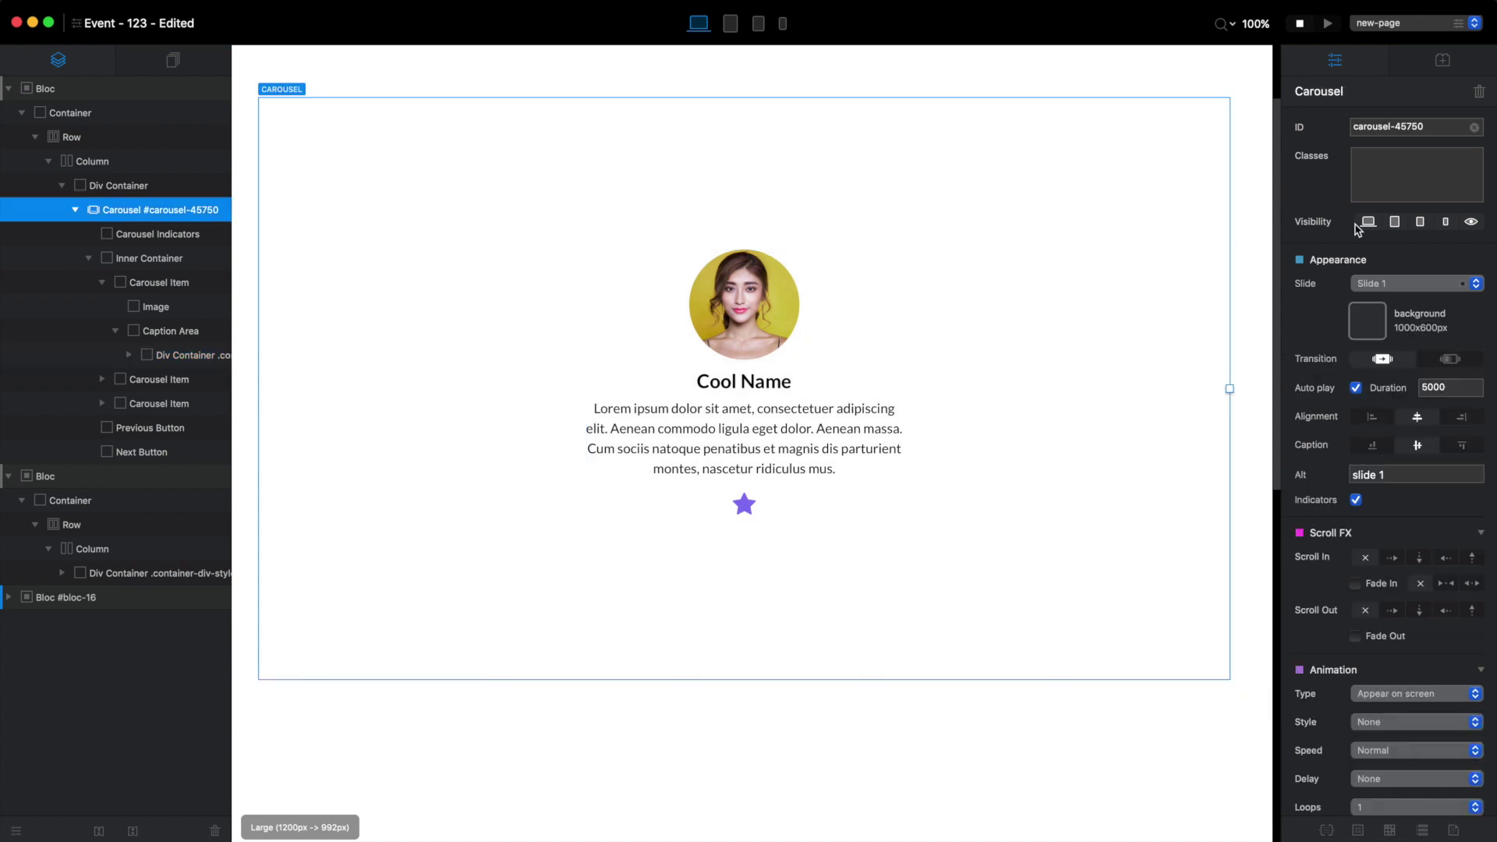
pyautogui.click(1415, 287)
pyautogui.click(1408, 302)
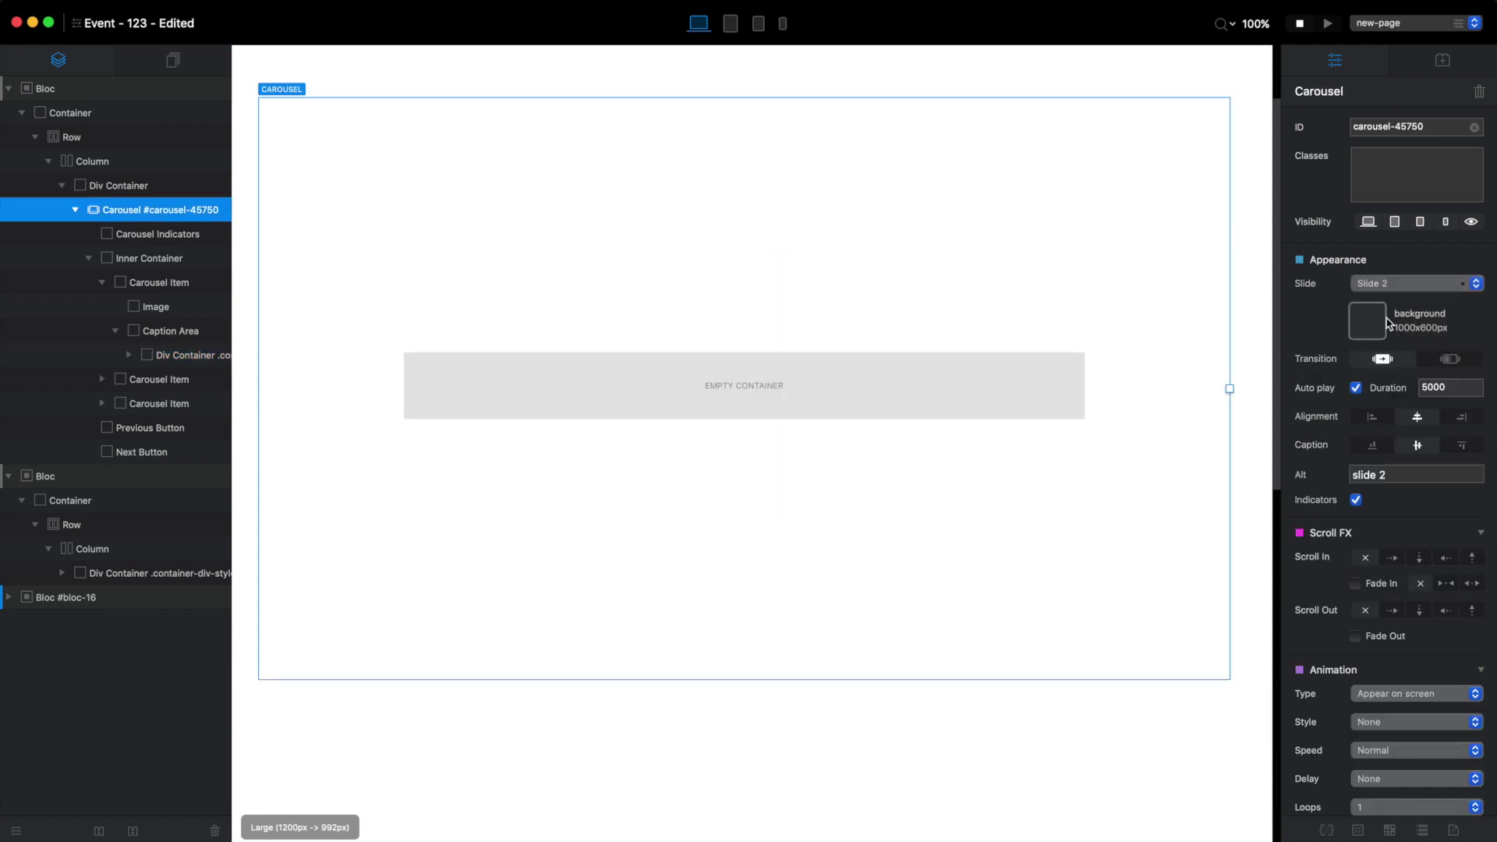
pyautogui.click(825, 394)
pyautogui.click(1447, 65)
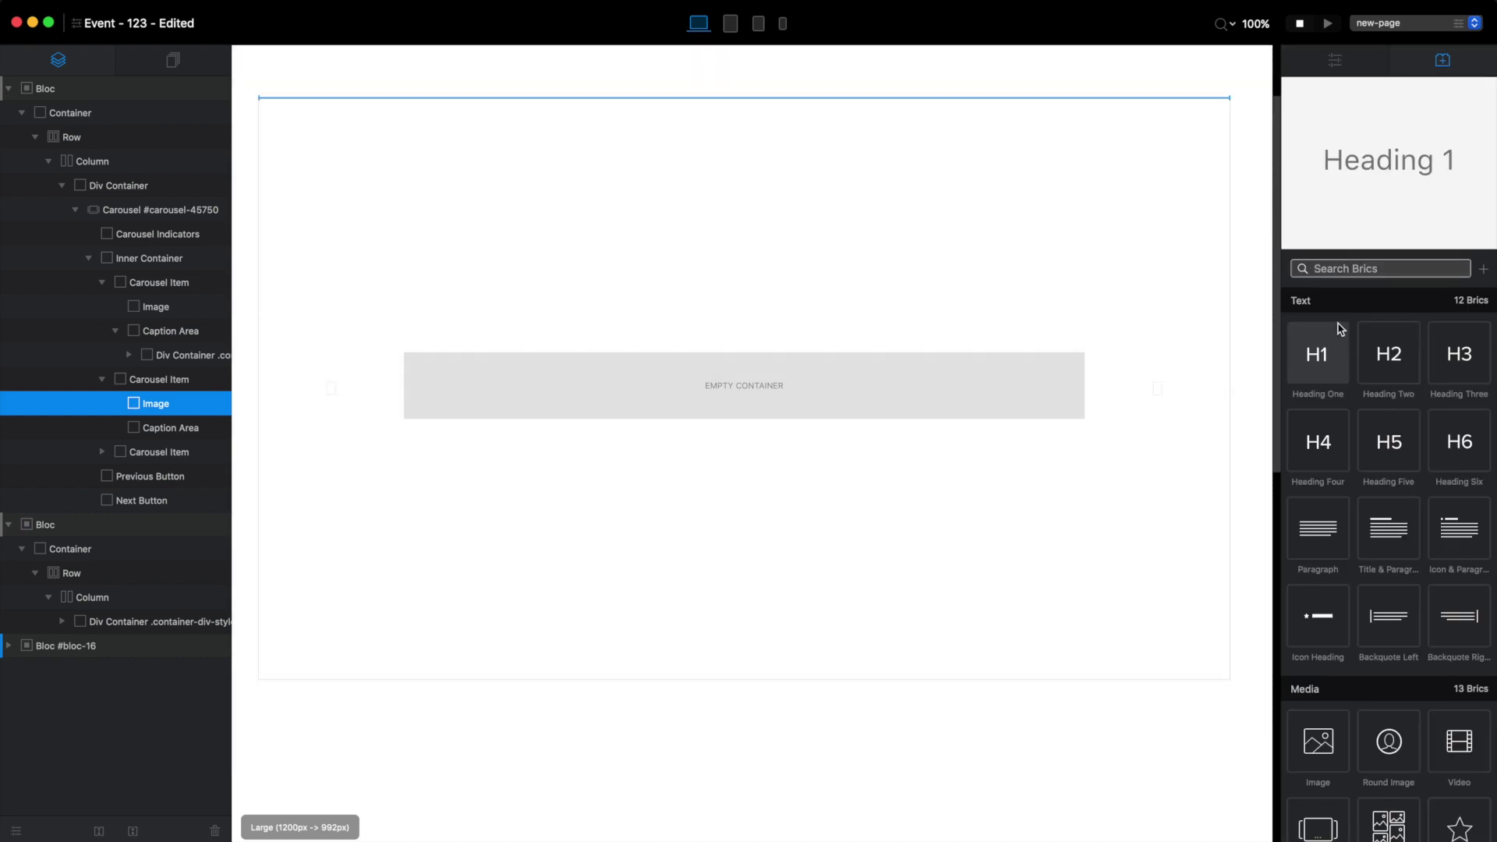
pyautogui.write('div')
pyautogui.moveTo(1318, 328); pyautogui.dragTo(1252, 93)
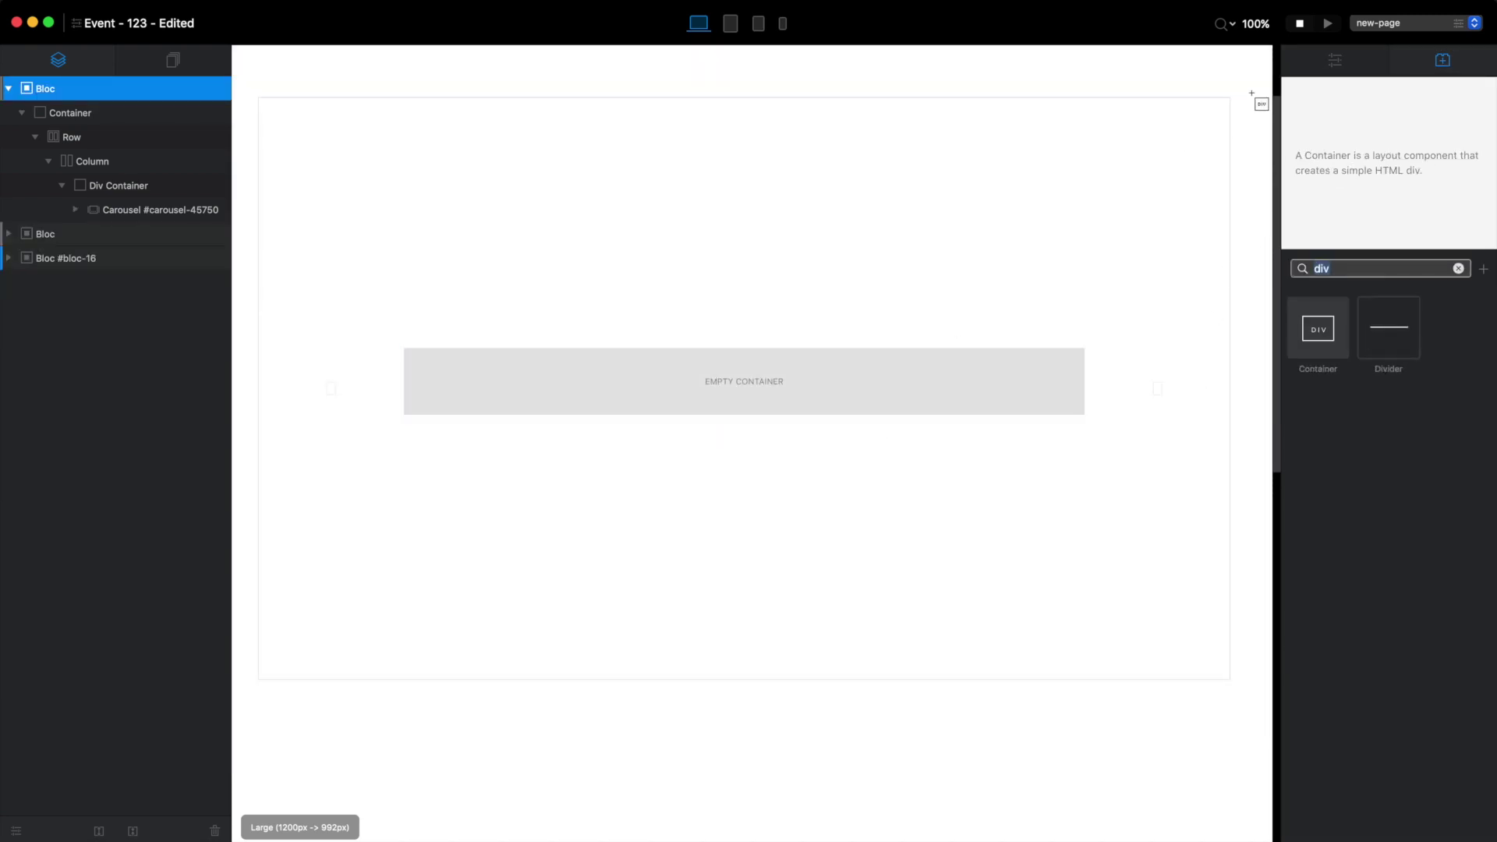
# - Move the last testimonial card into Slide 2's Caption Area and delete the empty Blocscontainer
pyautogui.click(1337, 63)
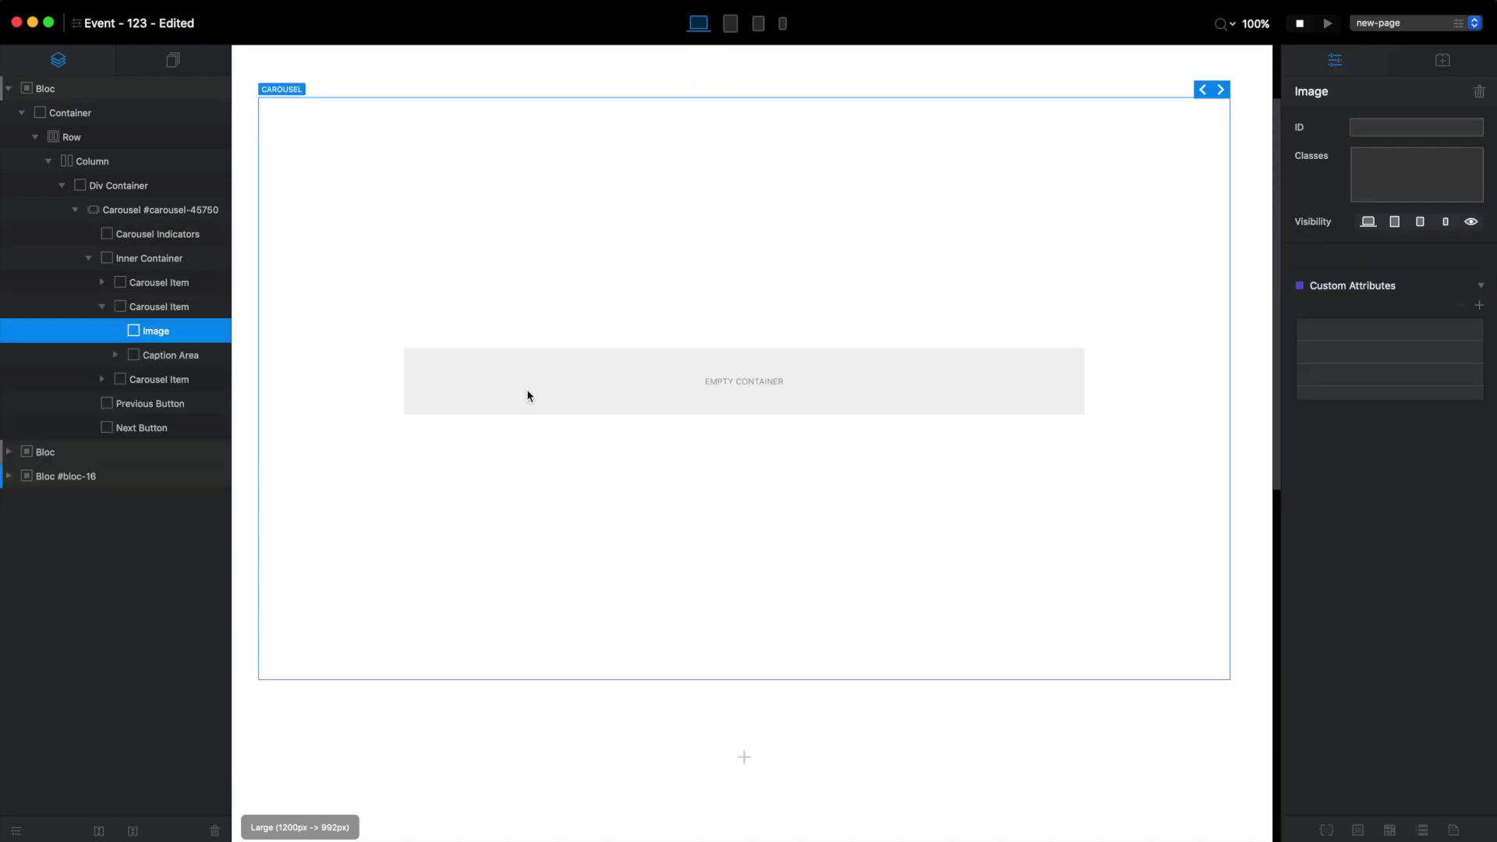
pyautogui.click(575, 541)
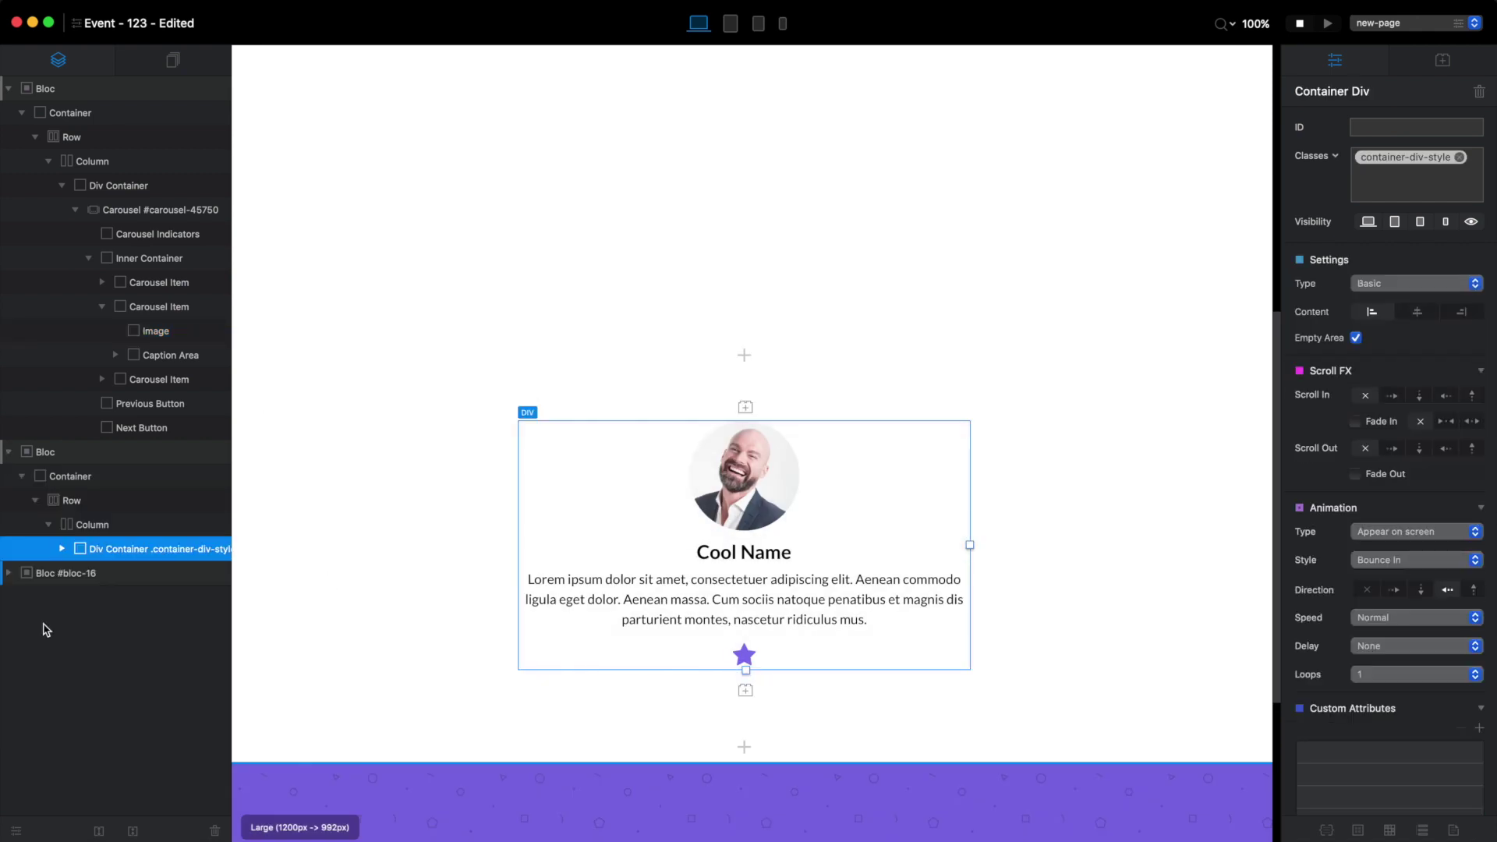
pyautogui.moveTo(101, 550); pyautogui.dragTo(151, 361)
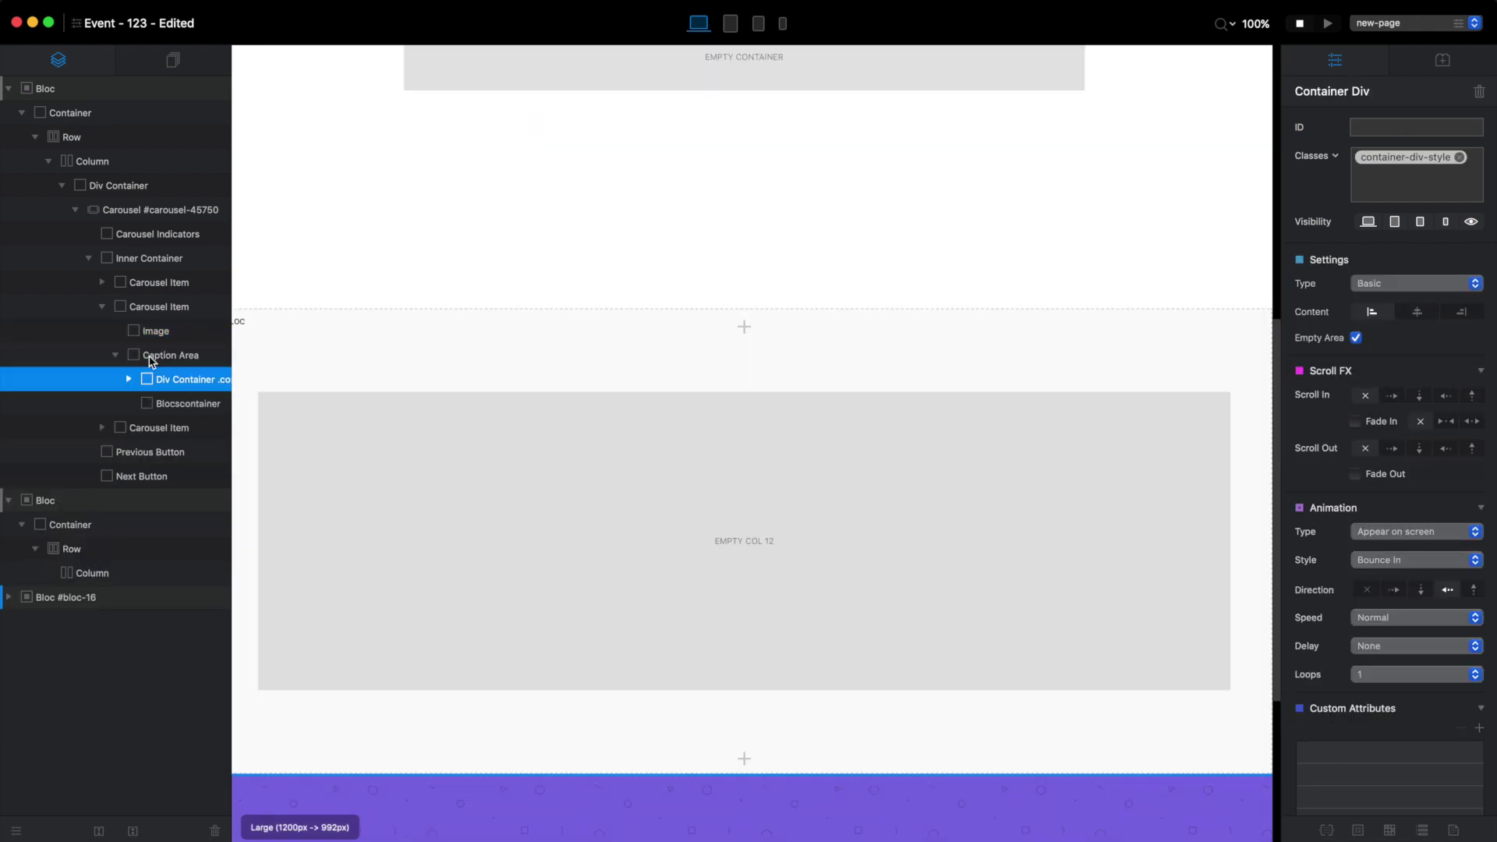
pyautogui.click(195, 405)
pyautogui.press('Delete')
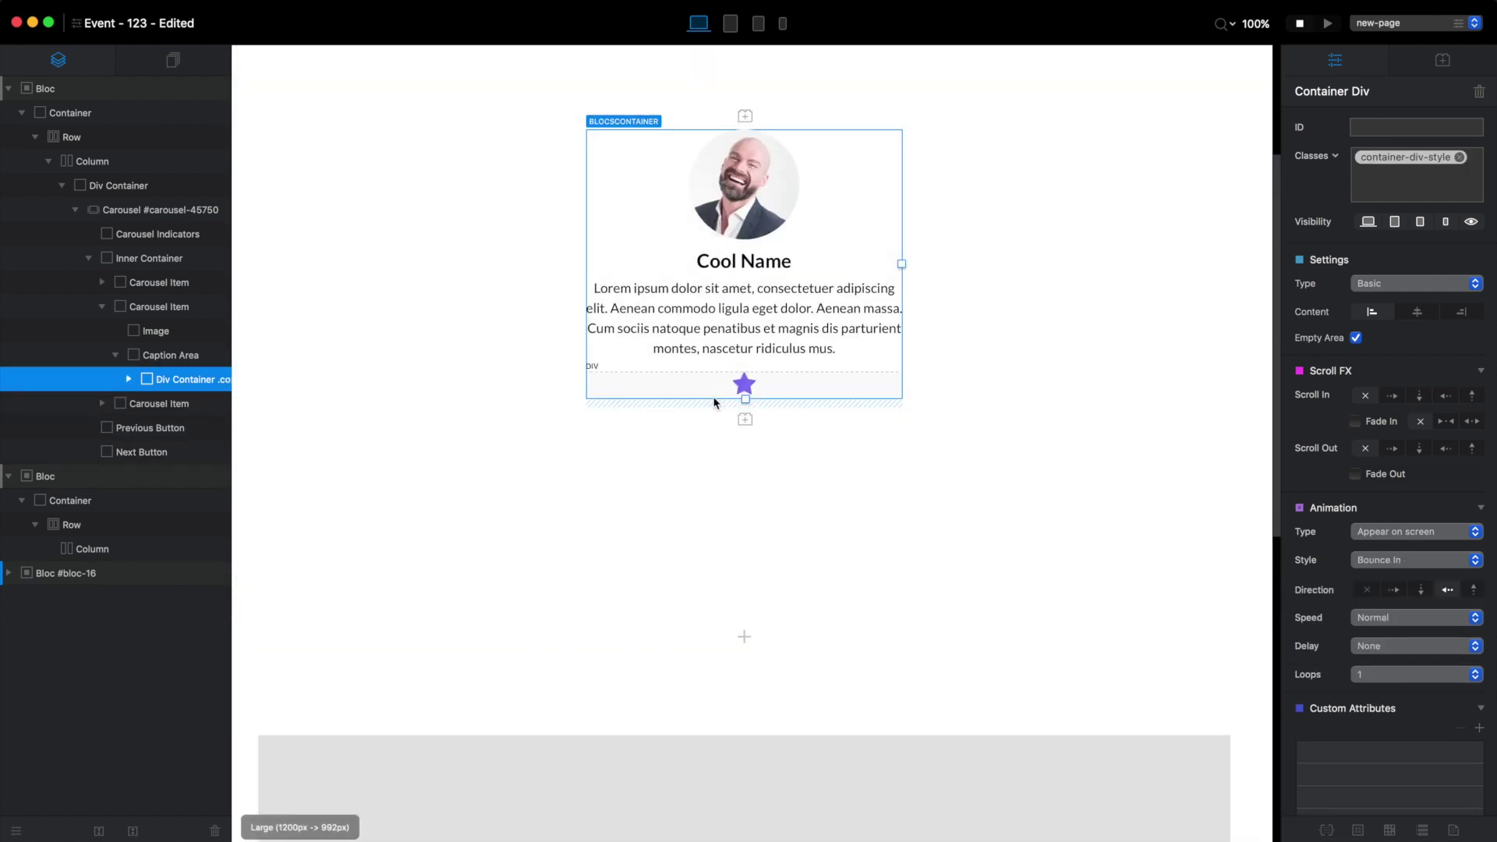
# - Set the carousel bloc's padding to None, then preview the page and stop the preview
pyautogui.click(1050, 165)
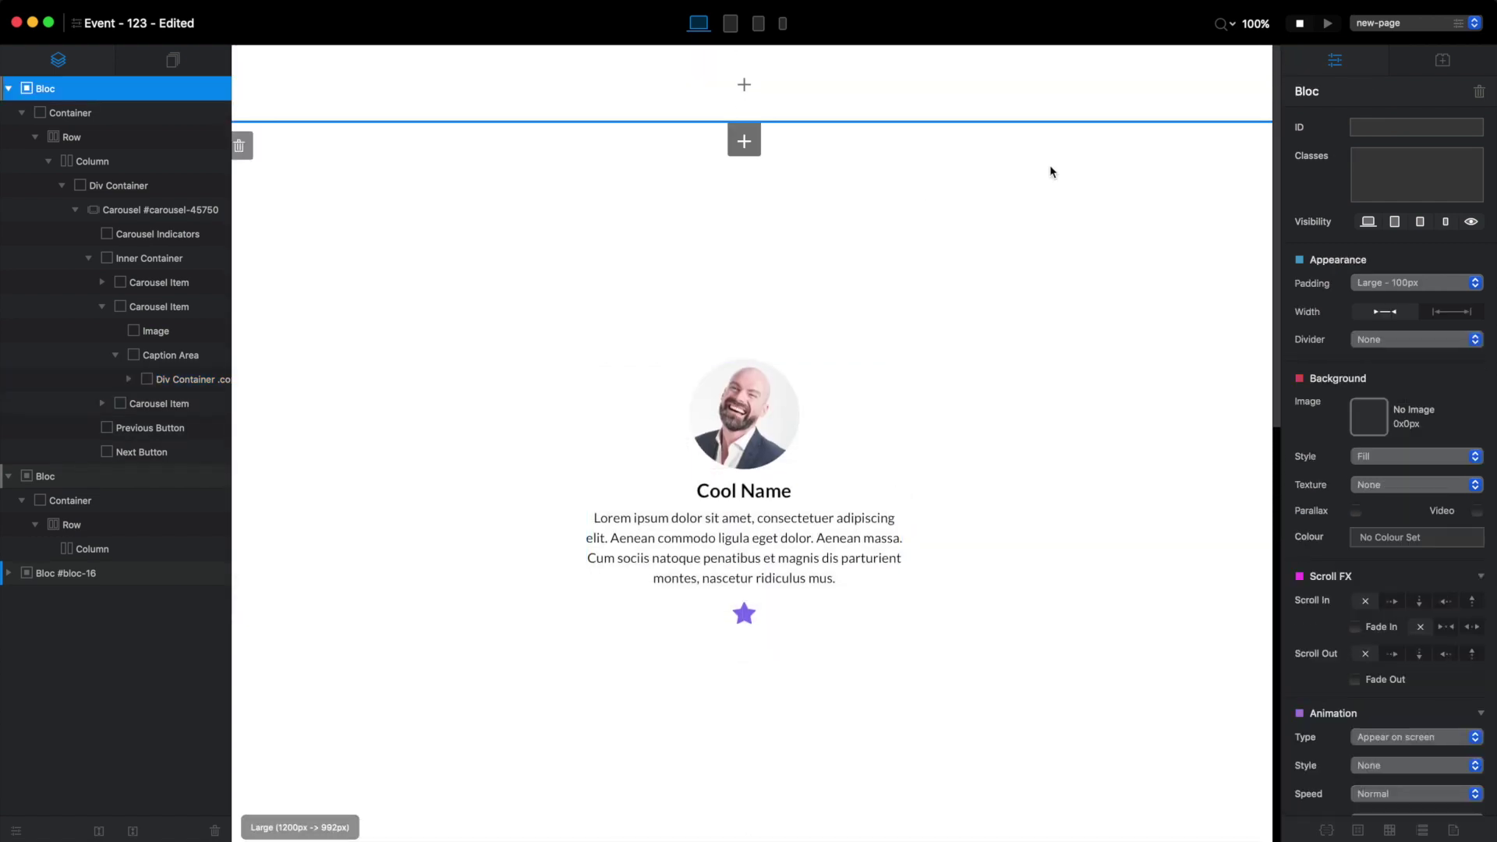
pyautogui.click(1436, 289)
pyautogui.click(1414, 333)
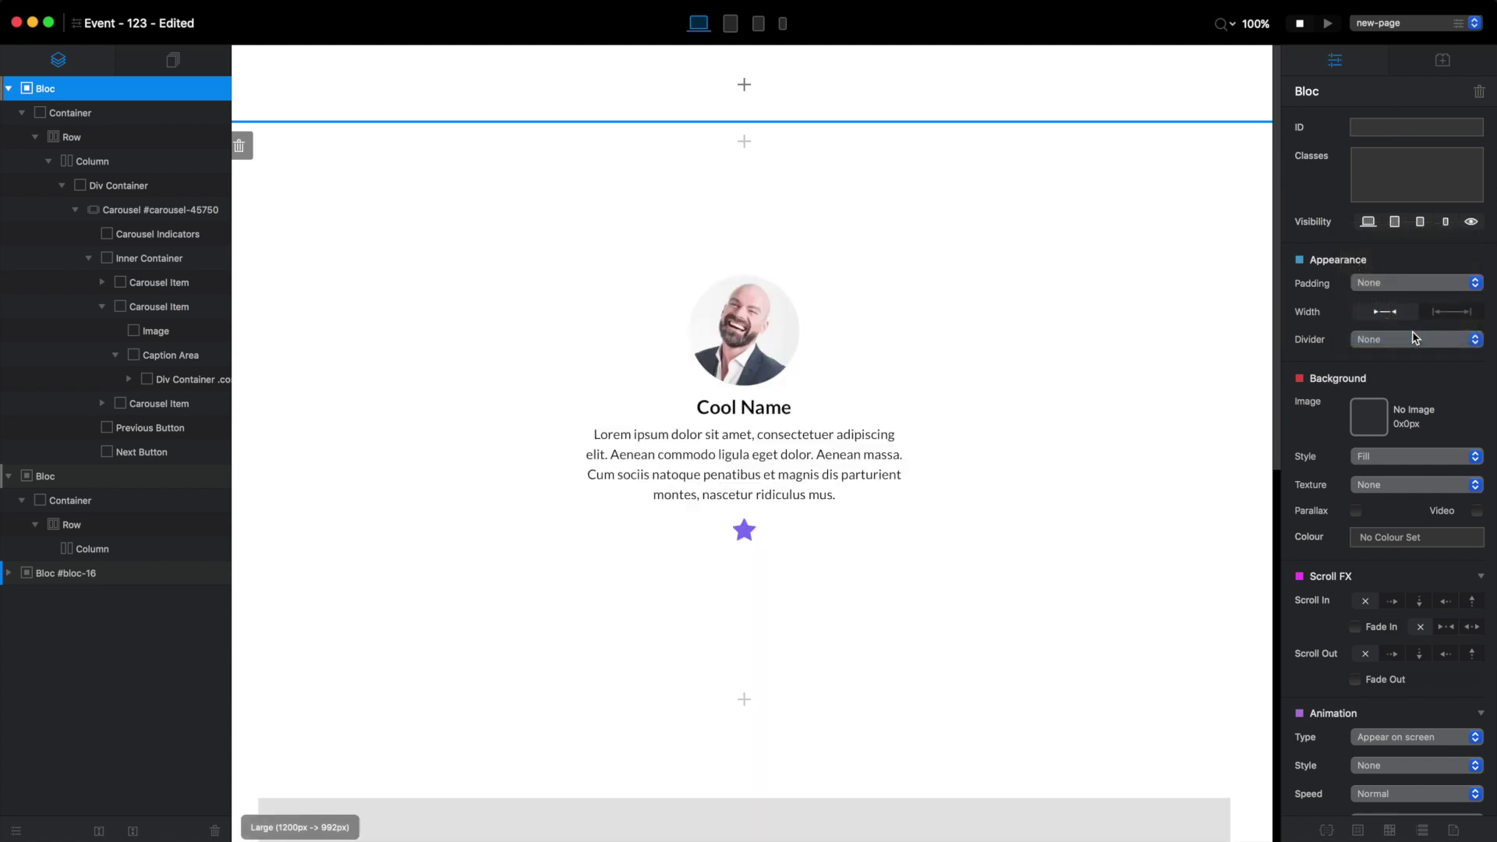
pyautogui.click(1329, 24)
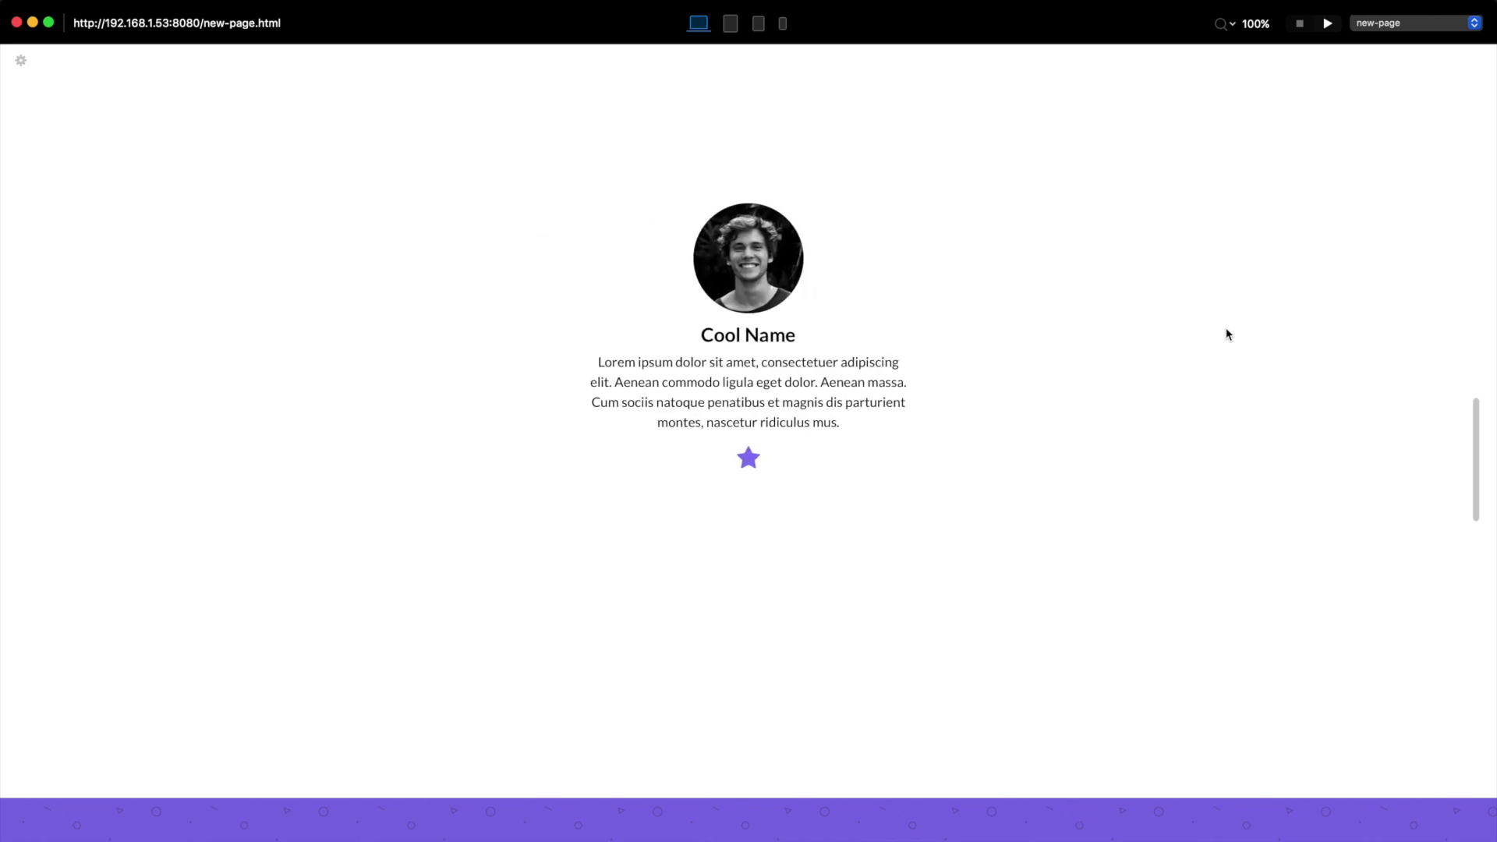
pyautogui.click(1300, 23)
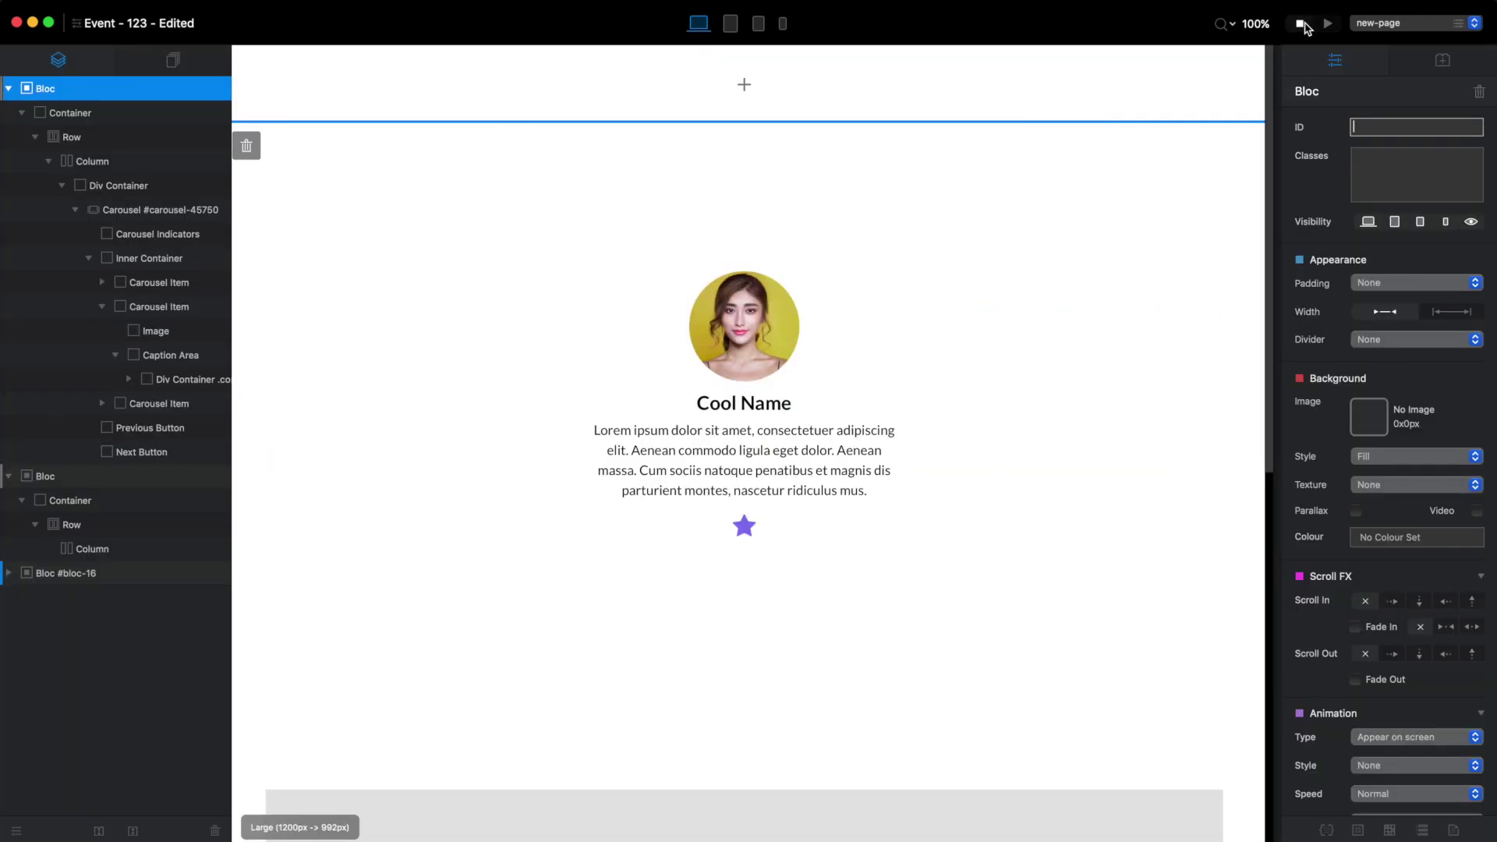
# - Move the first slide's testimonial card container into the lower bloc's column
pyautogui.click(699, 311)
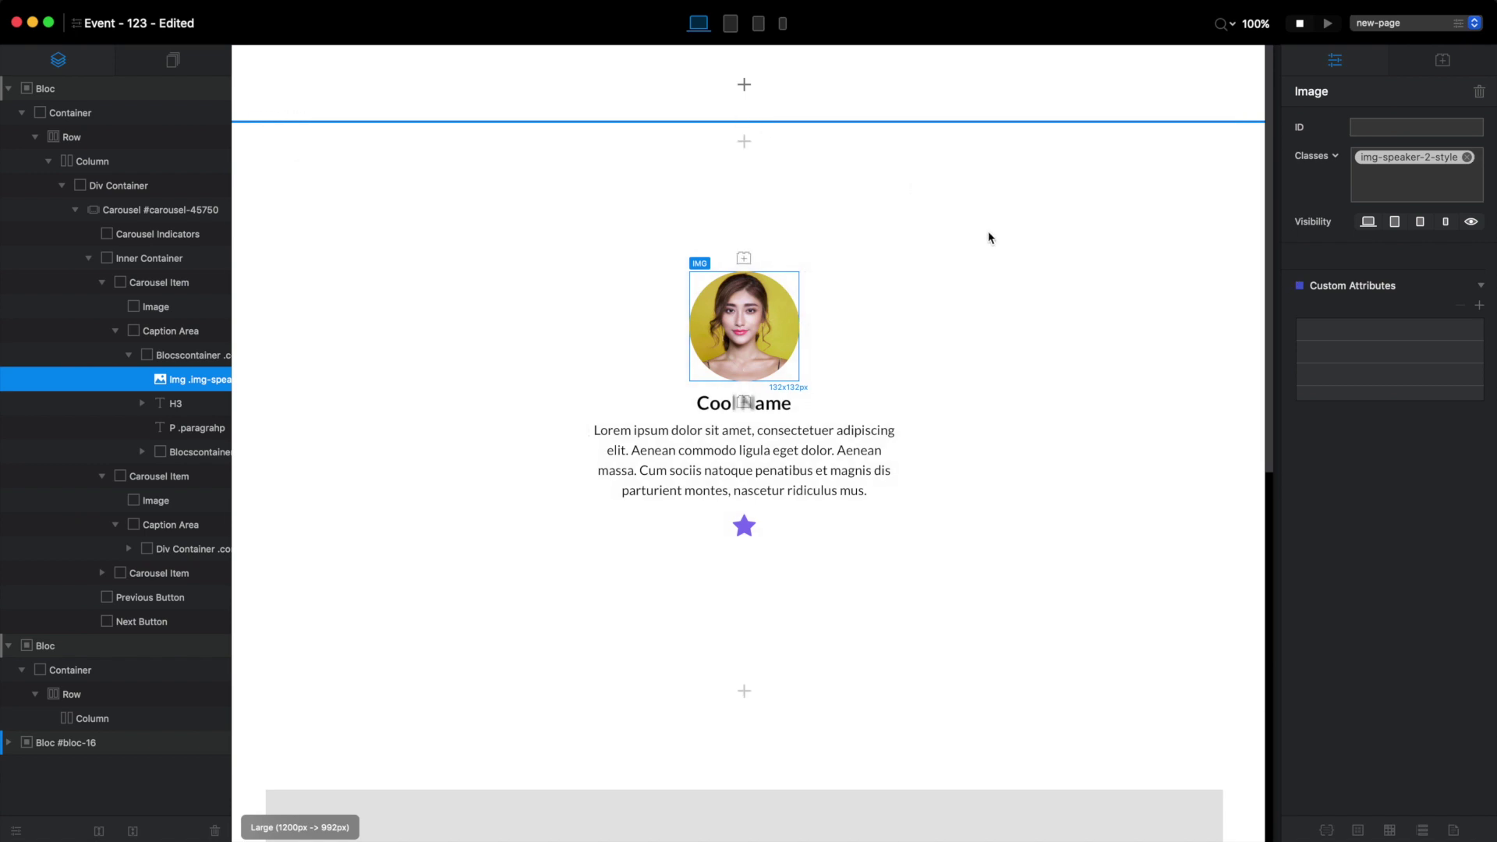
pyautogui.scroll(-5, 989, 234)
pyautogui.click(200, 356)
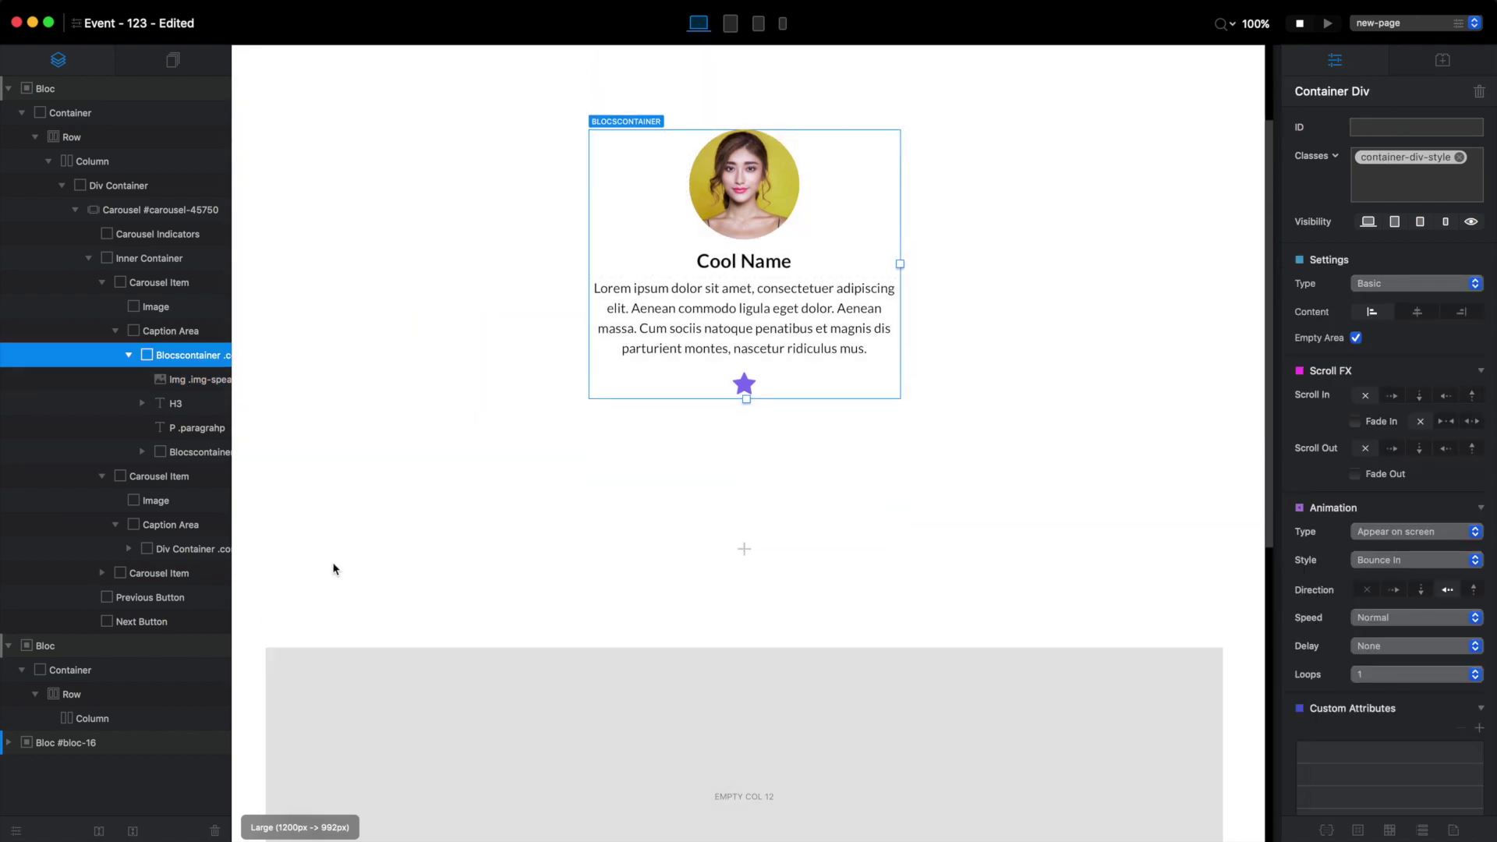
pyautogui.moveTo(160, 361); pyautogui.dragTo(87, 708)
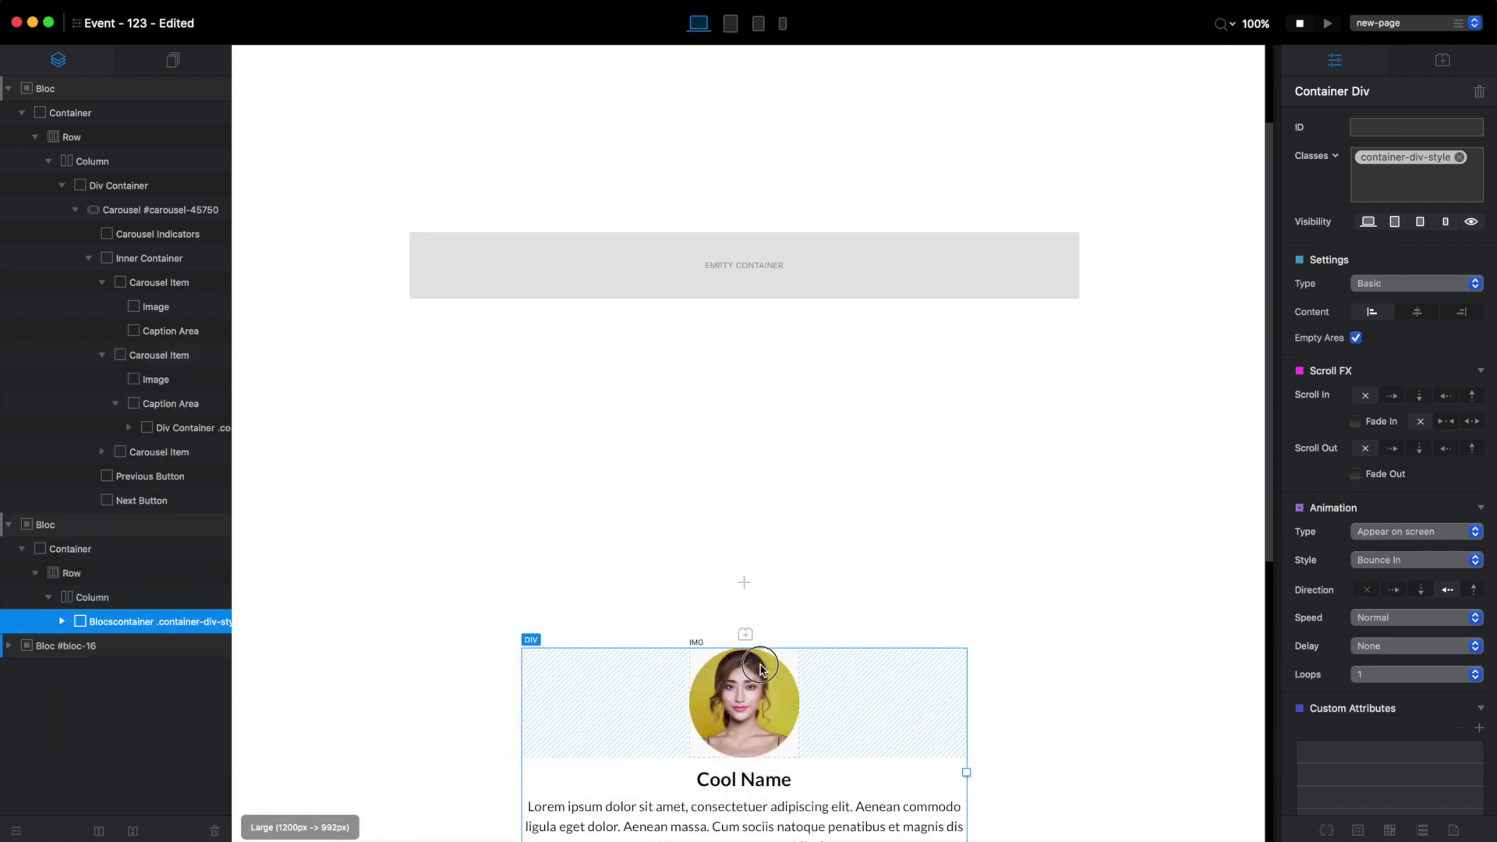
# - Replace the card's round photo with mountains-italy.jpg from the Asset Manager
pyautogui.click(762, 682)
pyautogui.doubleClick(762, 682)
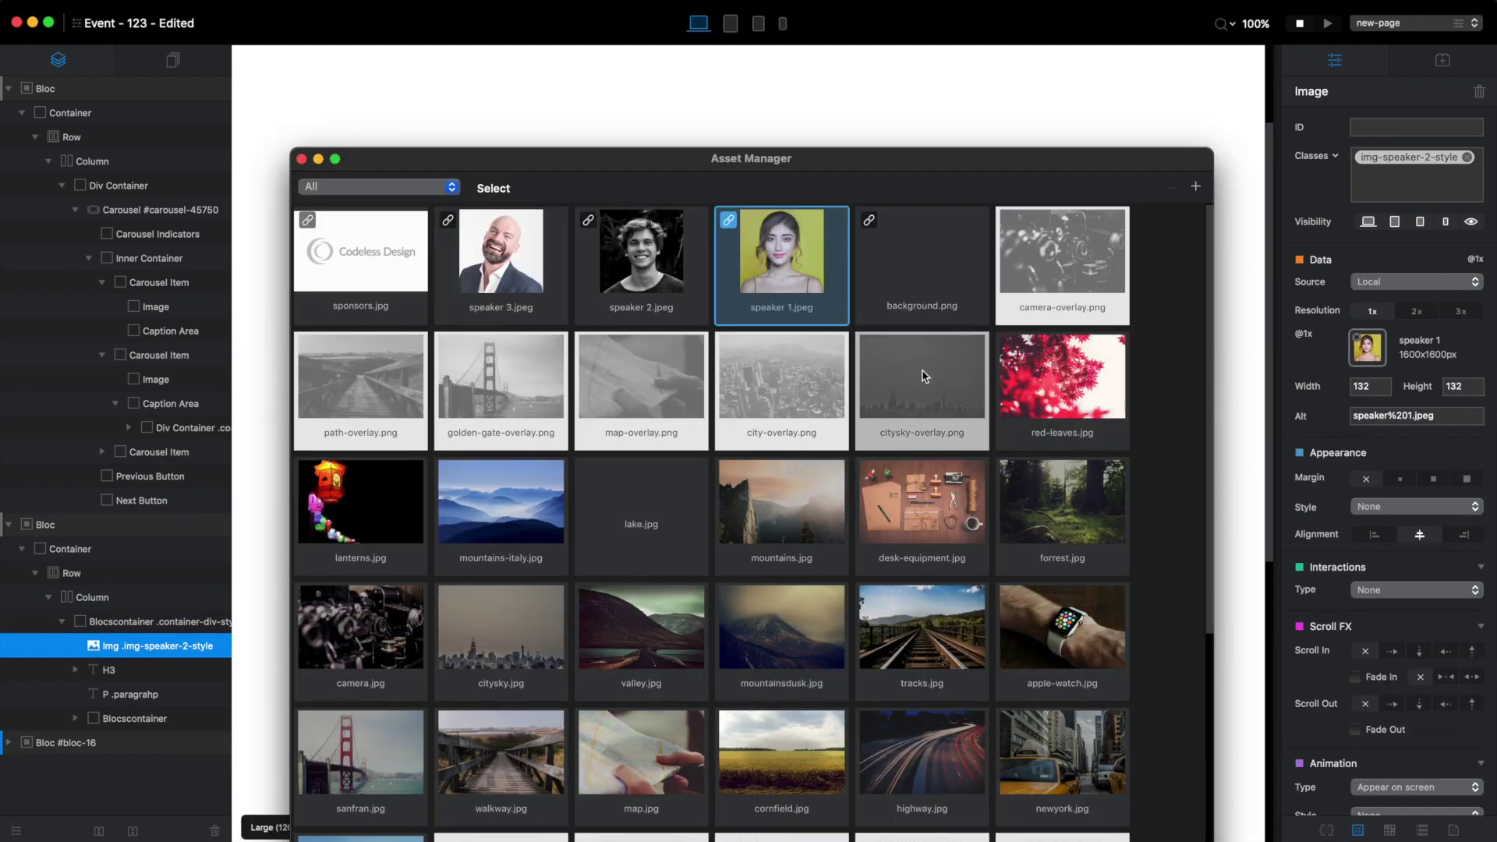
pyautogui.click(506, 283)
pyautogui.click(501, 501)
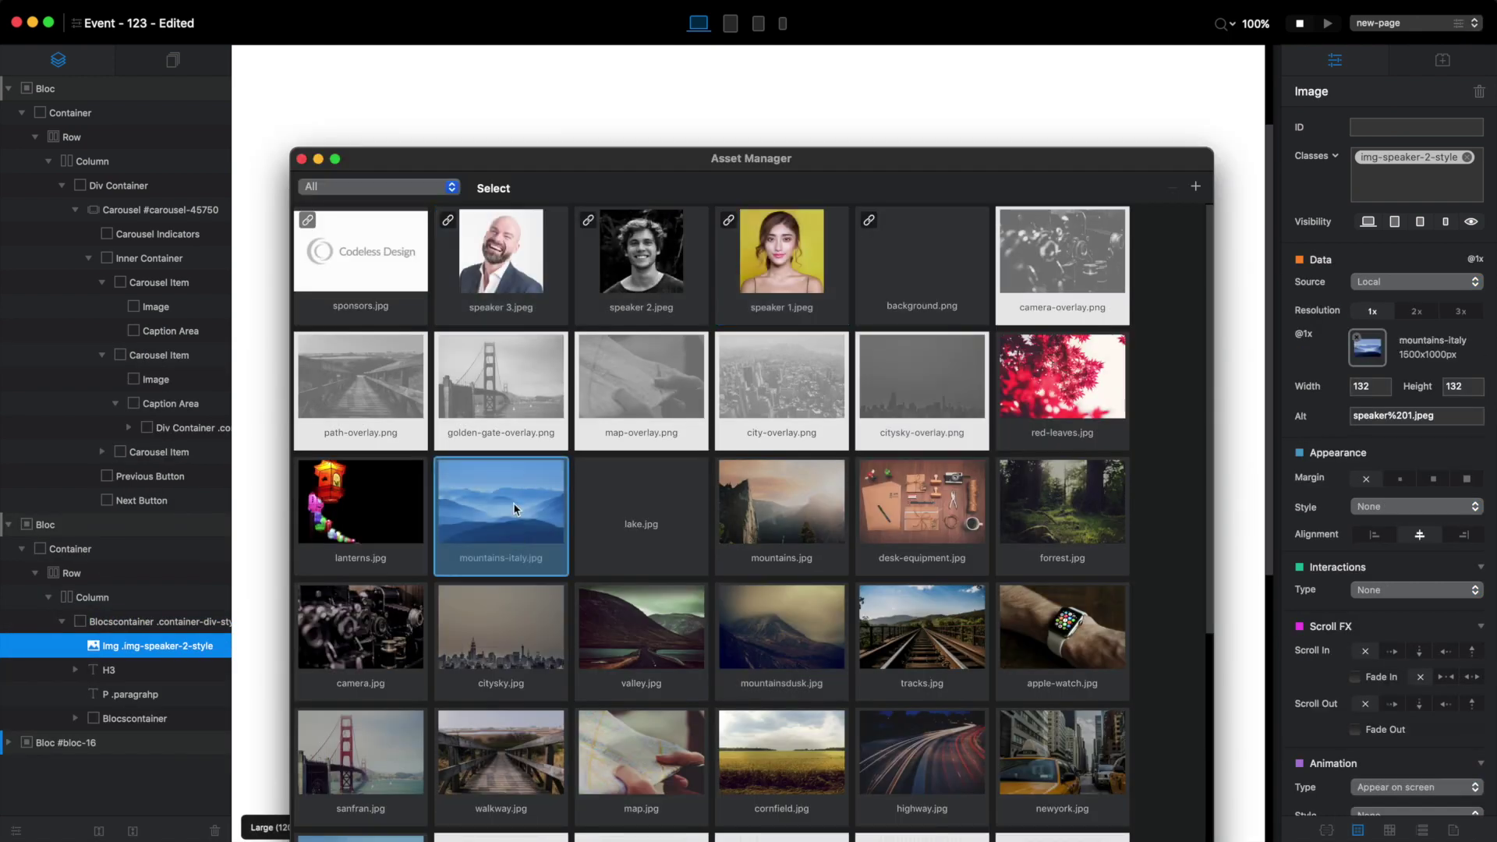
pyautogui.click(302, 159)
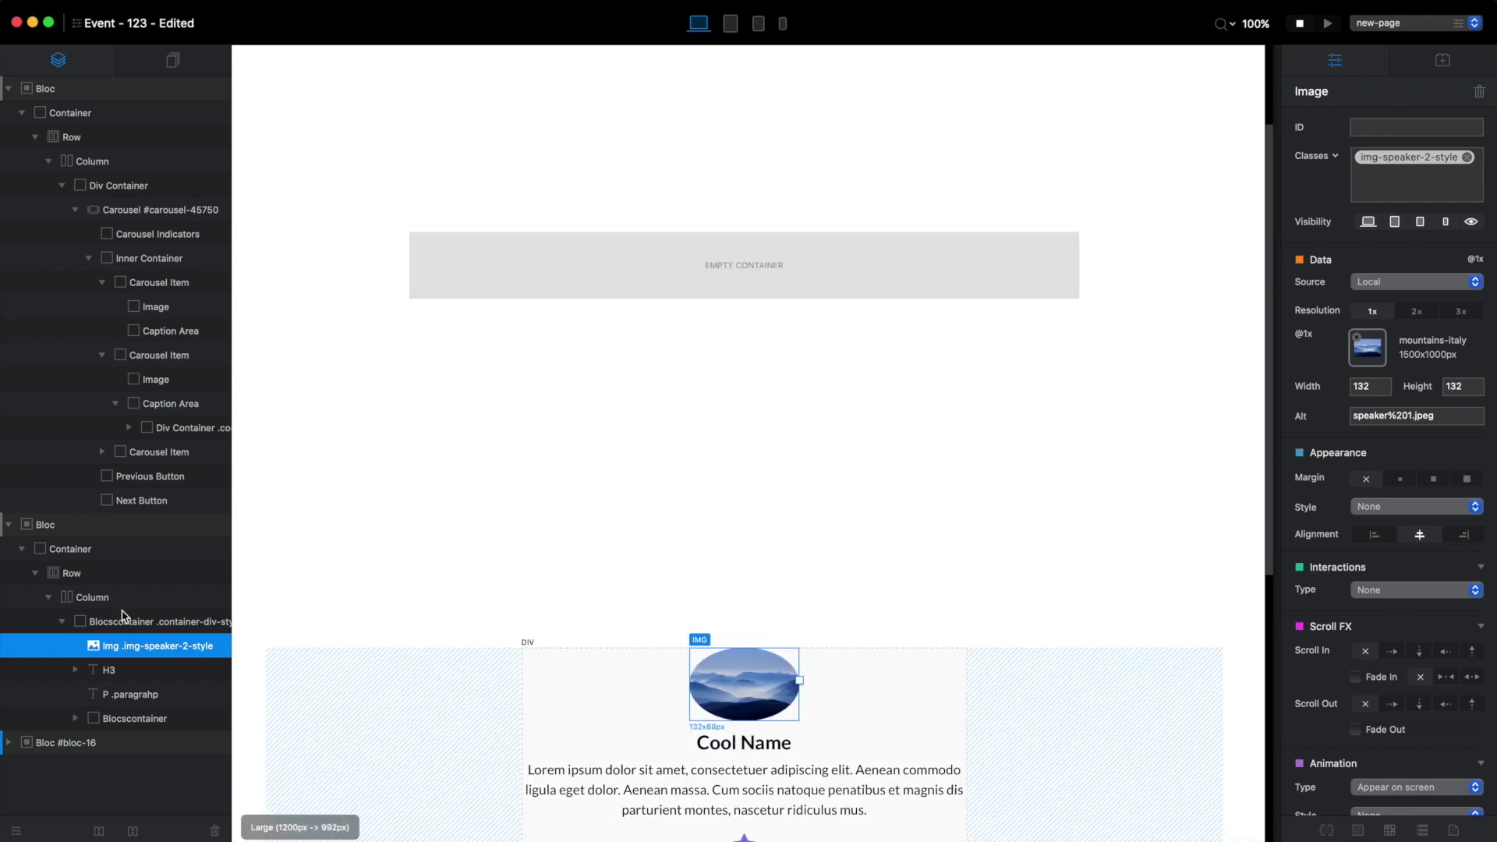
pyautogui.click(143, 624)
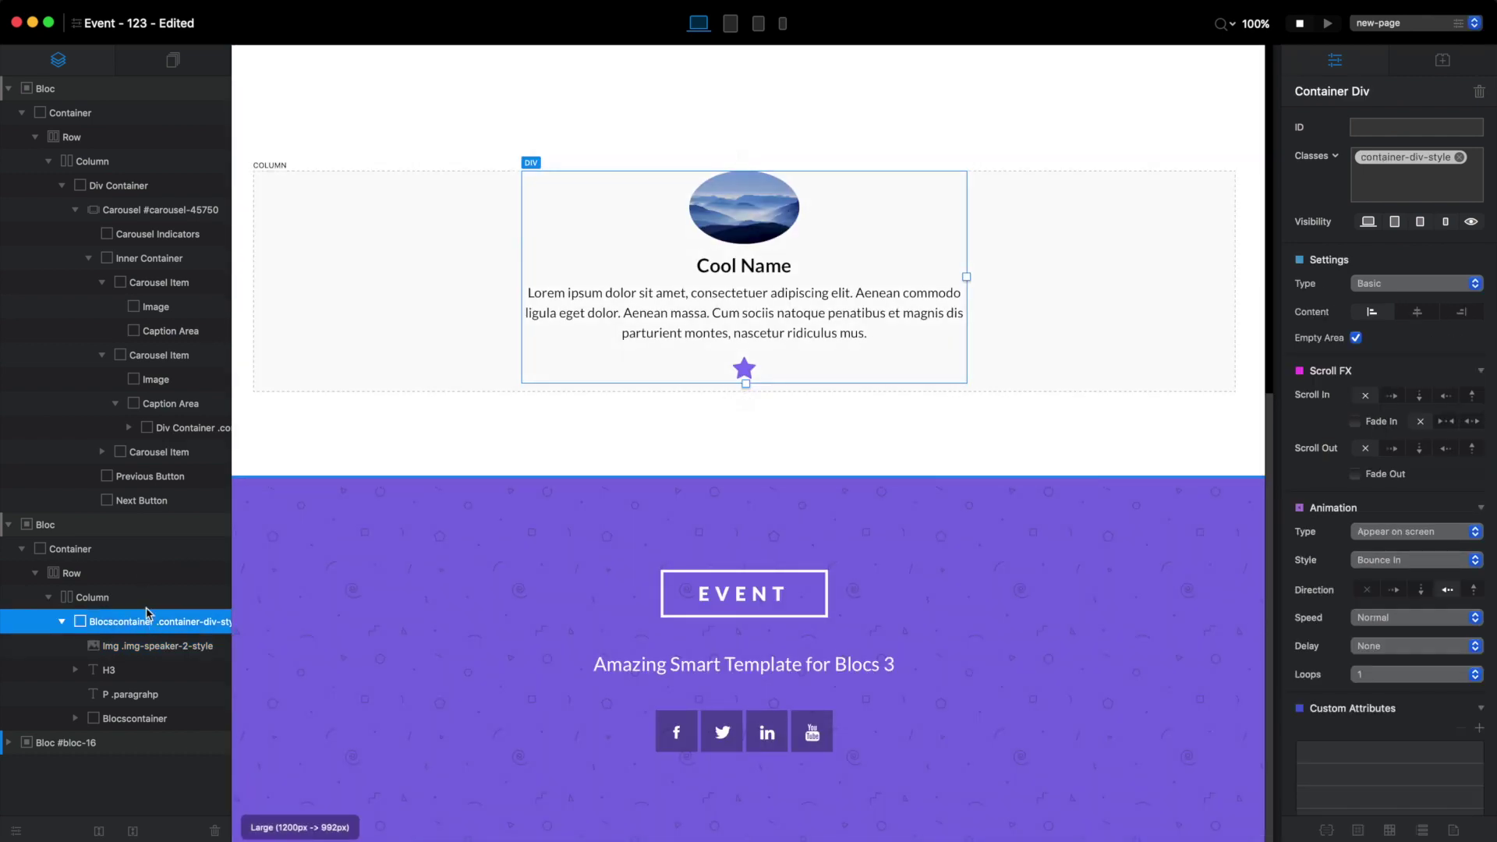
# - Add a Container to the first slide's Caption Area and move the mountains-photo testimonial card into it
pyautogui.click(150, 517)
pyautogui.click(183, 331)
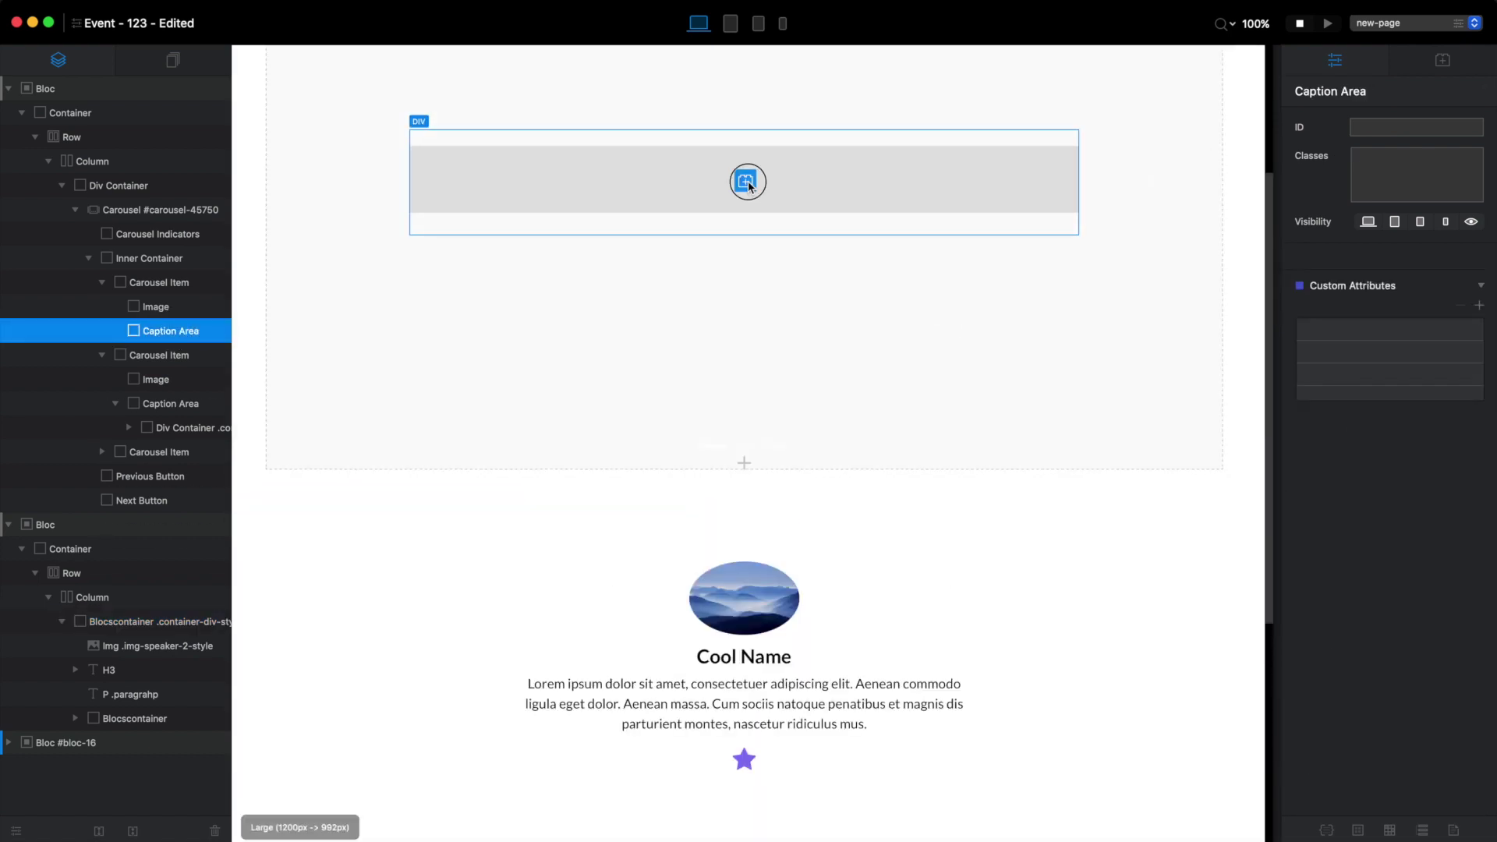
pyautogui.click(746, 181)
pyautogui.click(529, 265)
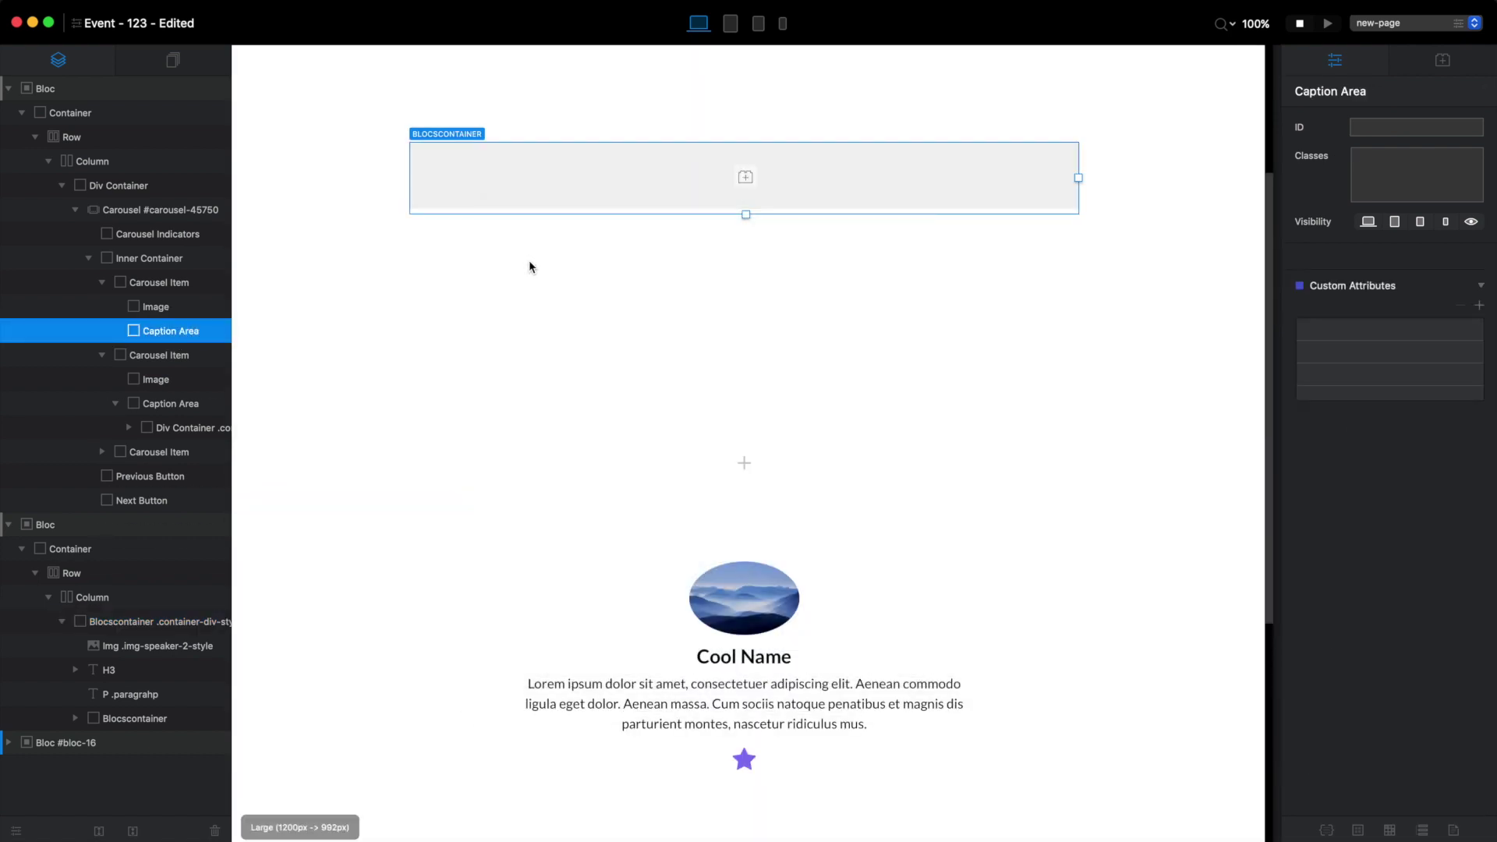
pyautogui.click(624, 635)
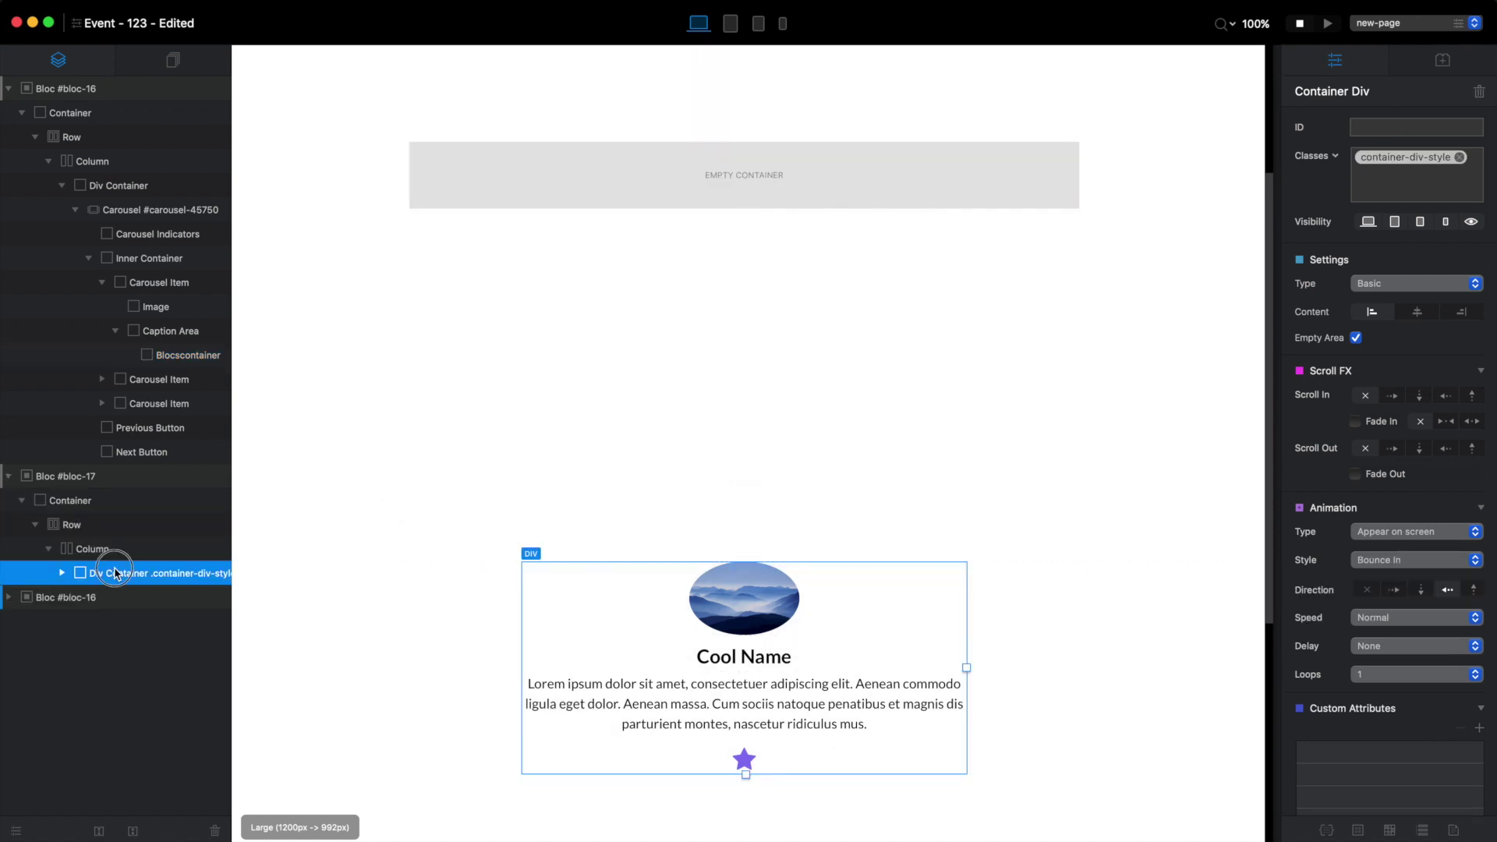
pyautogui.moveTo(114, 574); pyautogui.dragTo(176, 359)
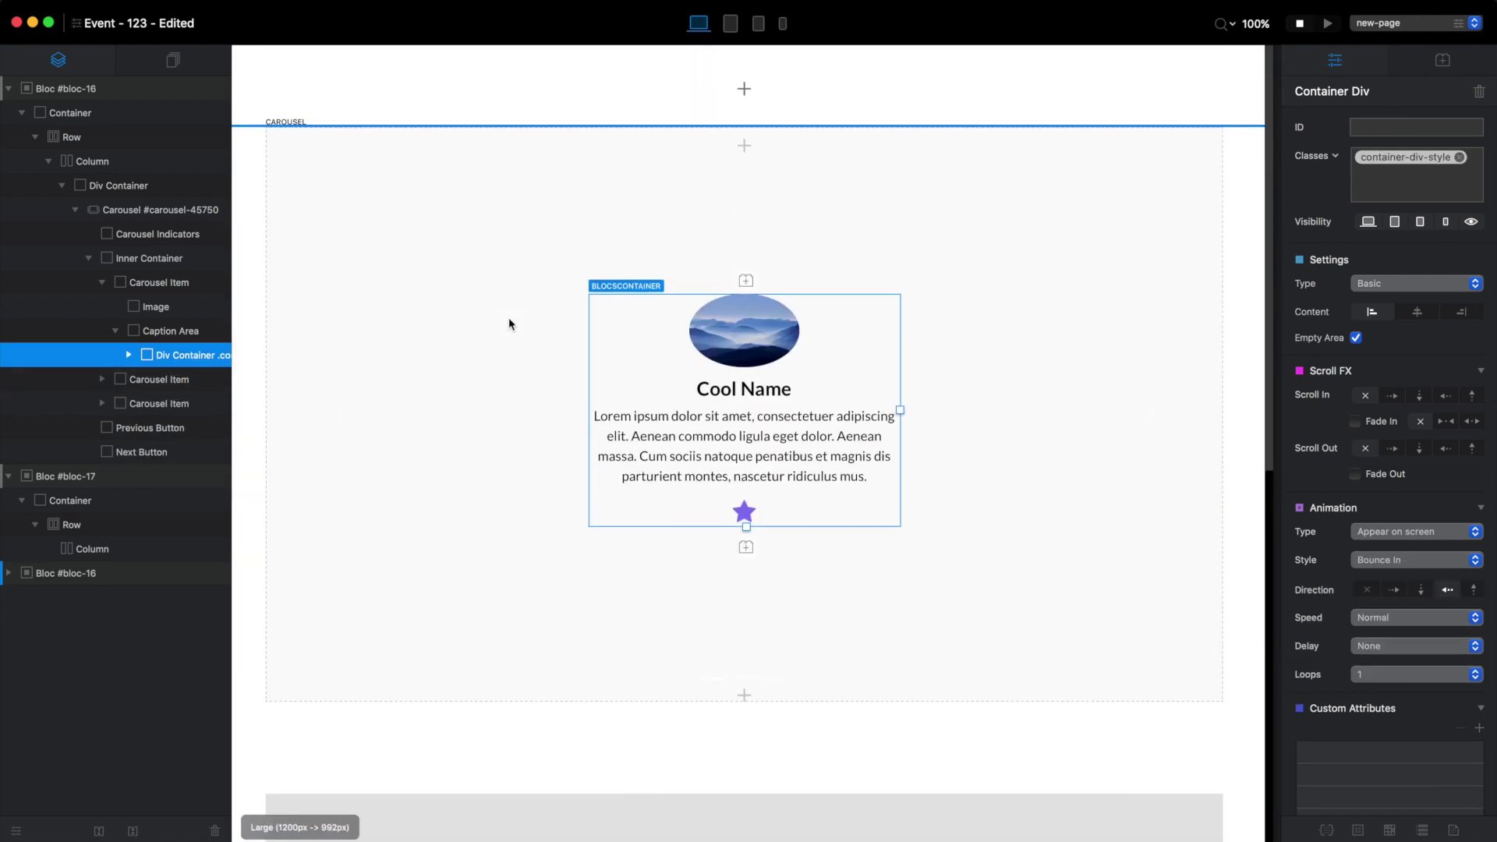
pyautogui.click(1327, 24)
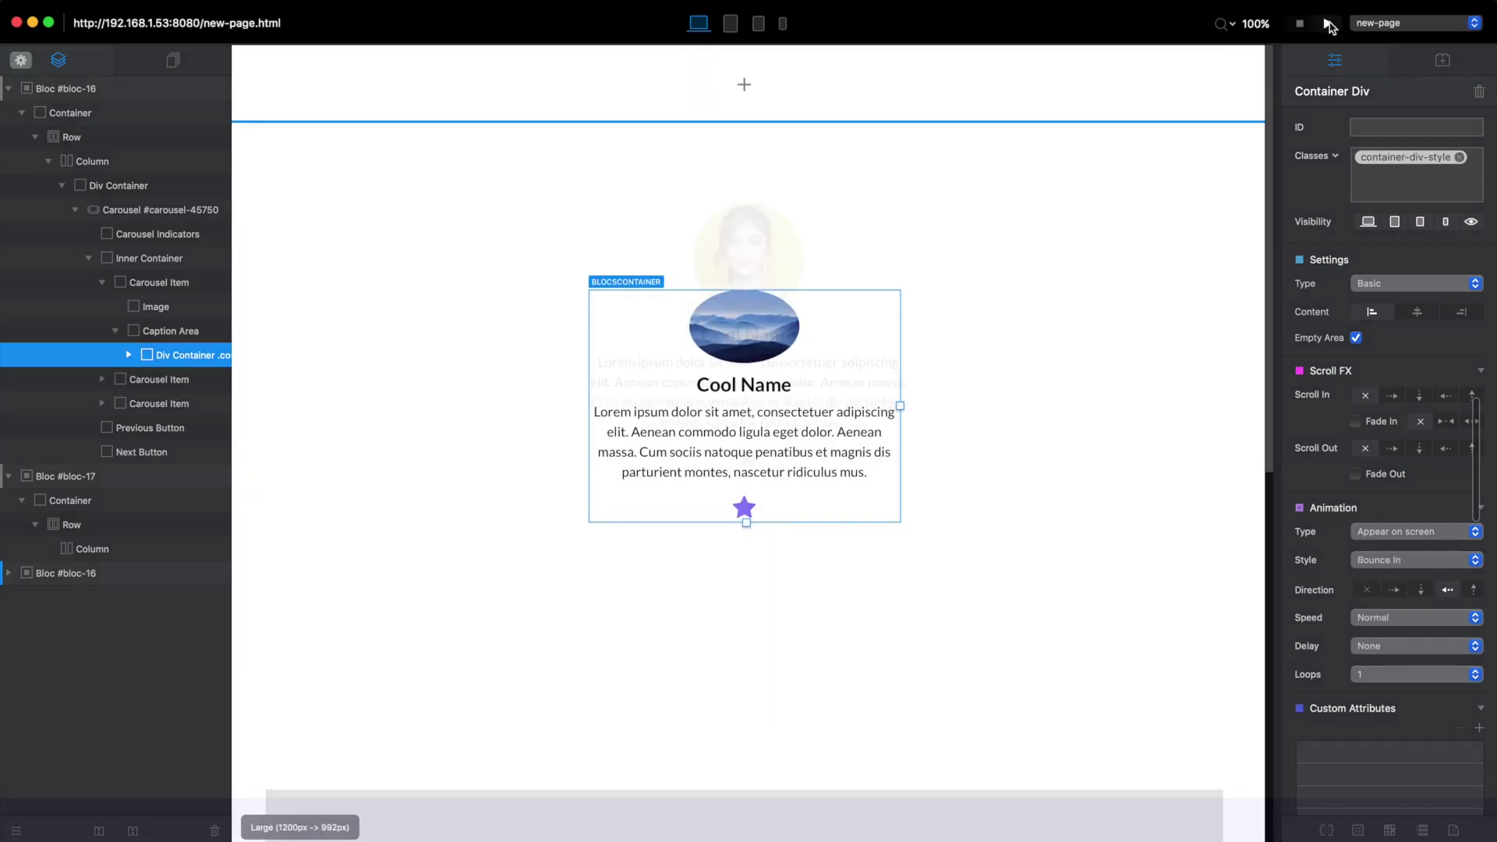
pyautogui.click(1171, 337)
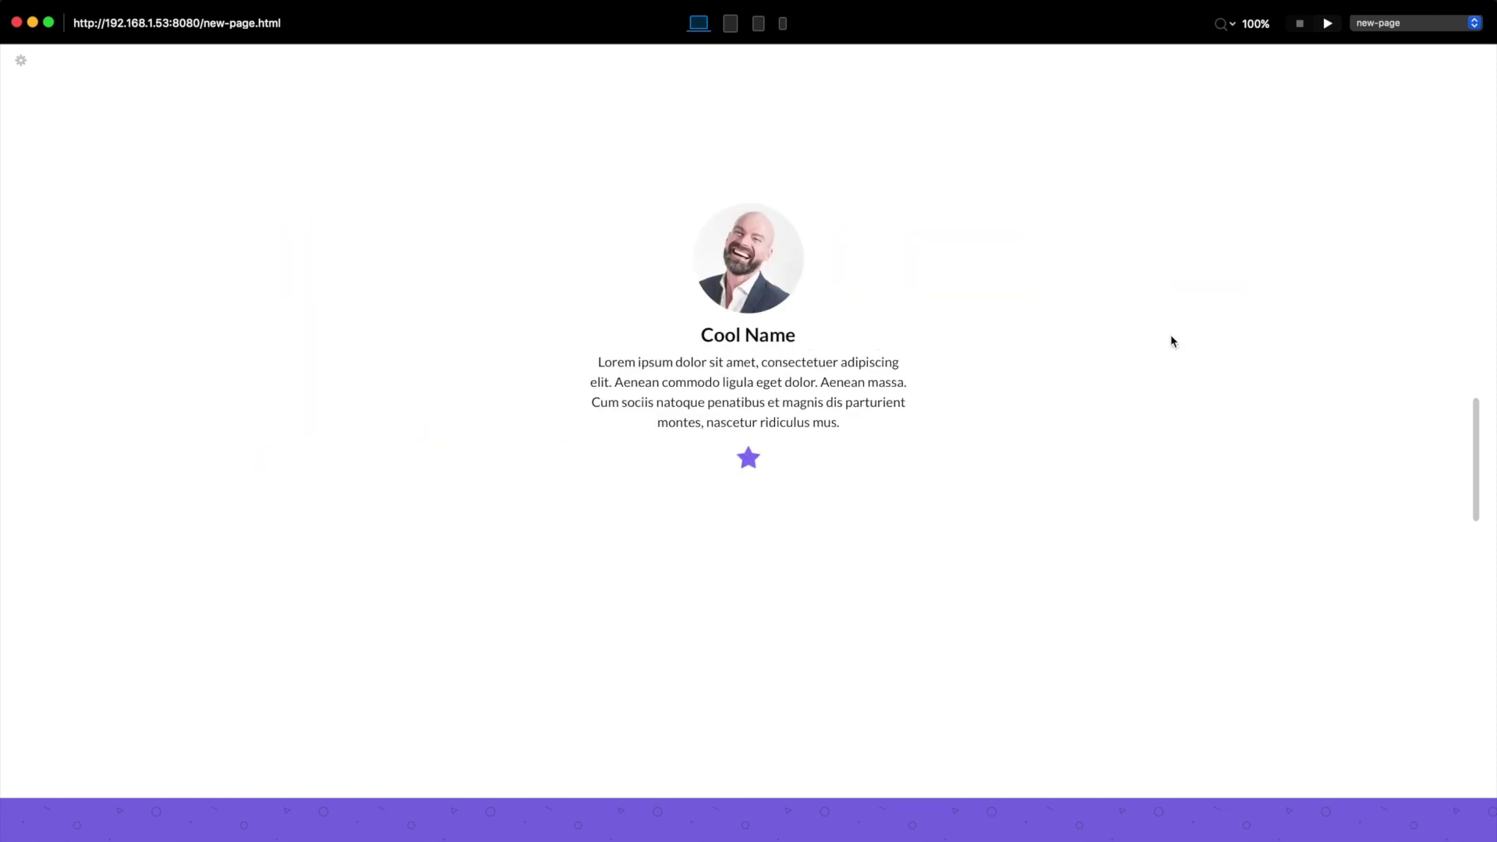
pyautogui.click(1300, 24)
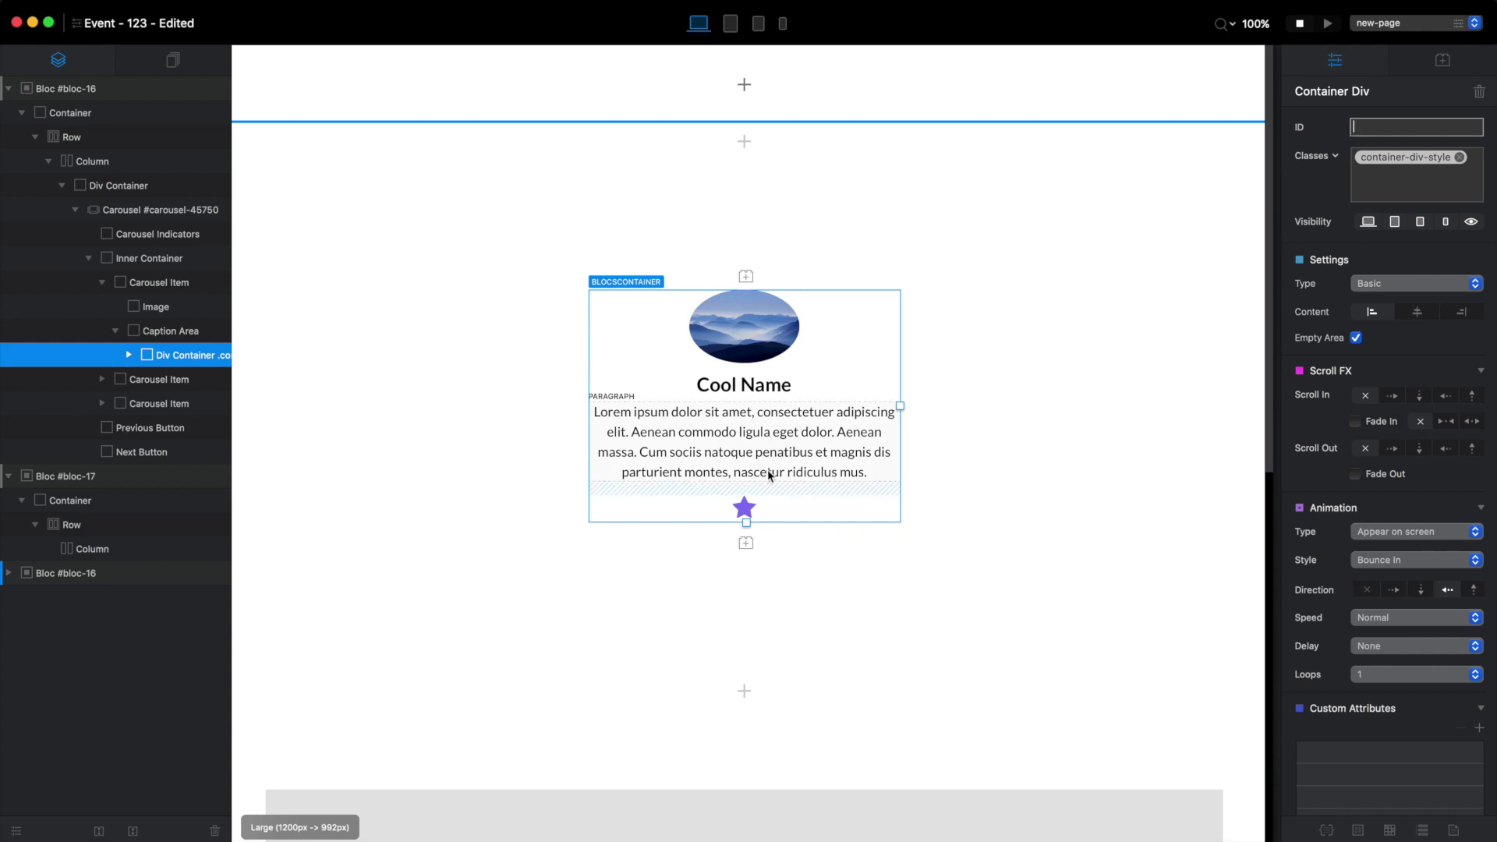
# - Replace the card's lorem ipsum paragraph with the short line 'Skfjskdjflksjaflkds', then select the carousel bloc
pyautogui.click(814, 433)
pyautogui.doubleClick(838, 435)
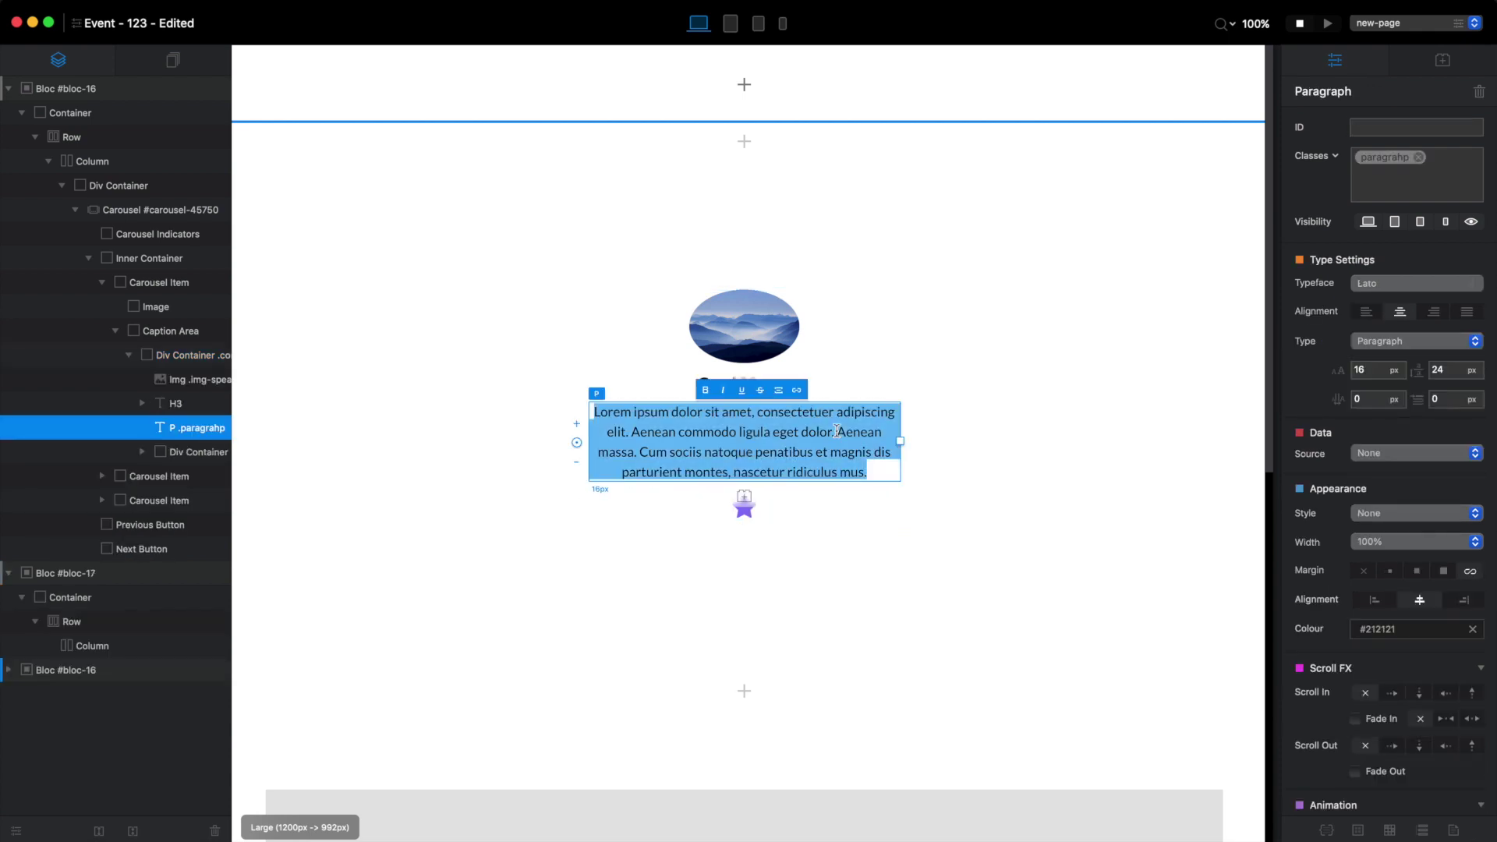
pyautogui.write('skfjskdjflksjaflkds')
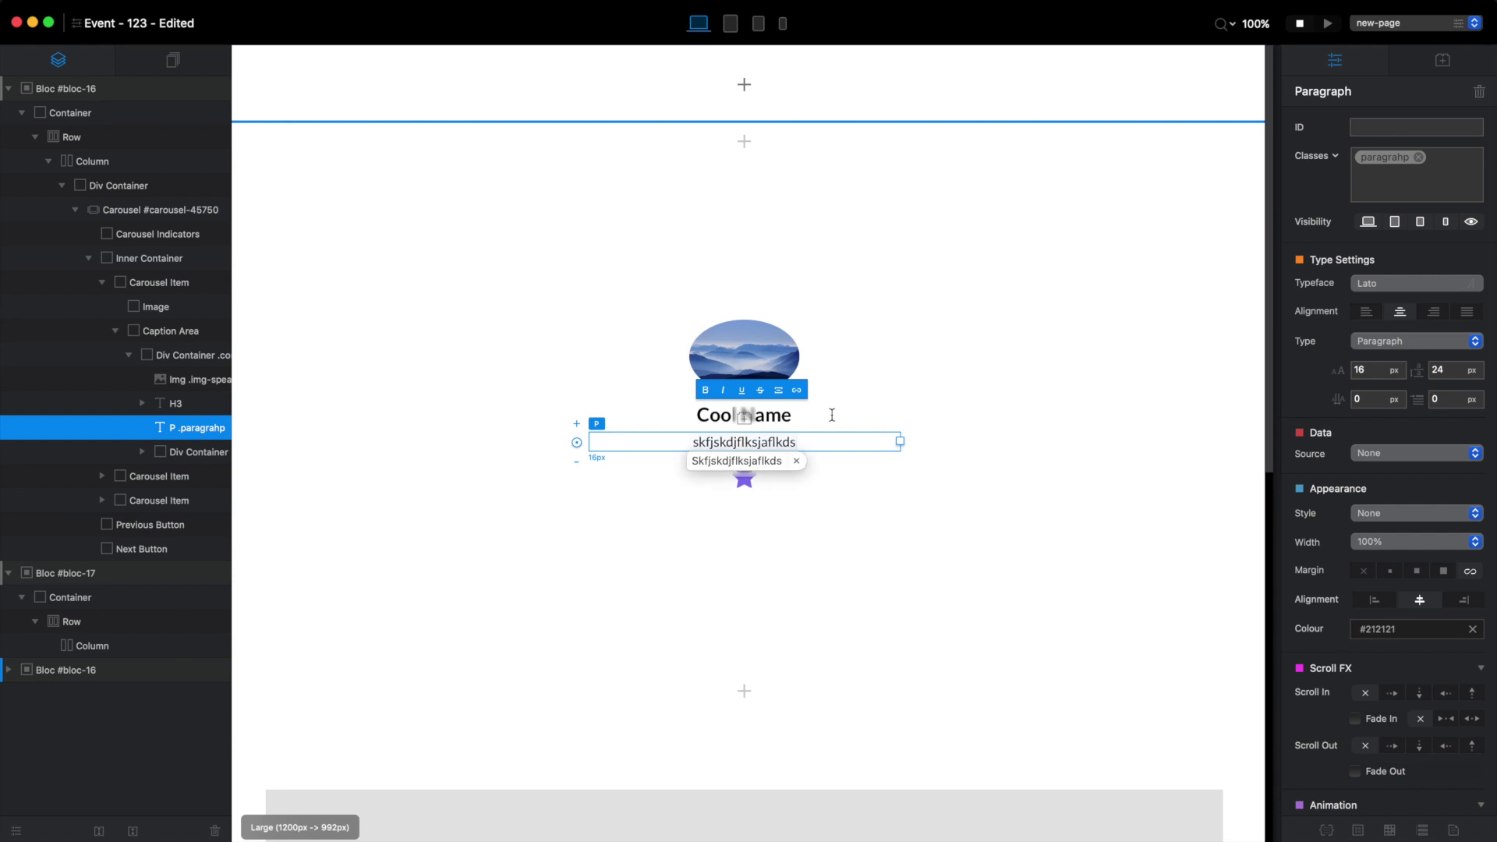
pyautogui.click(791, 419)
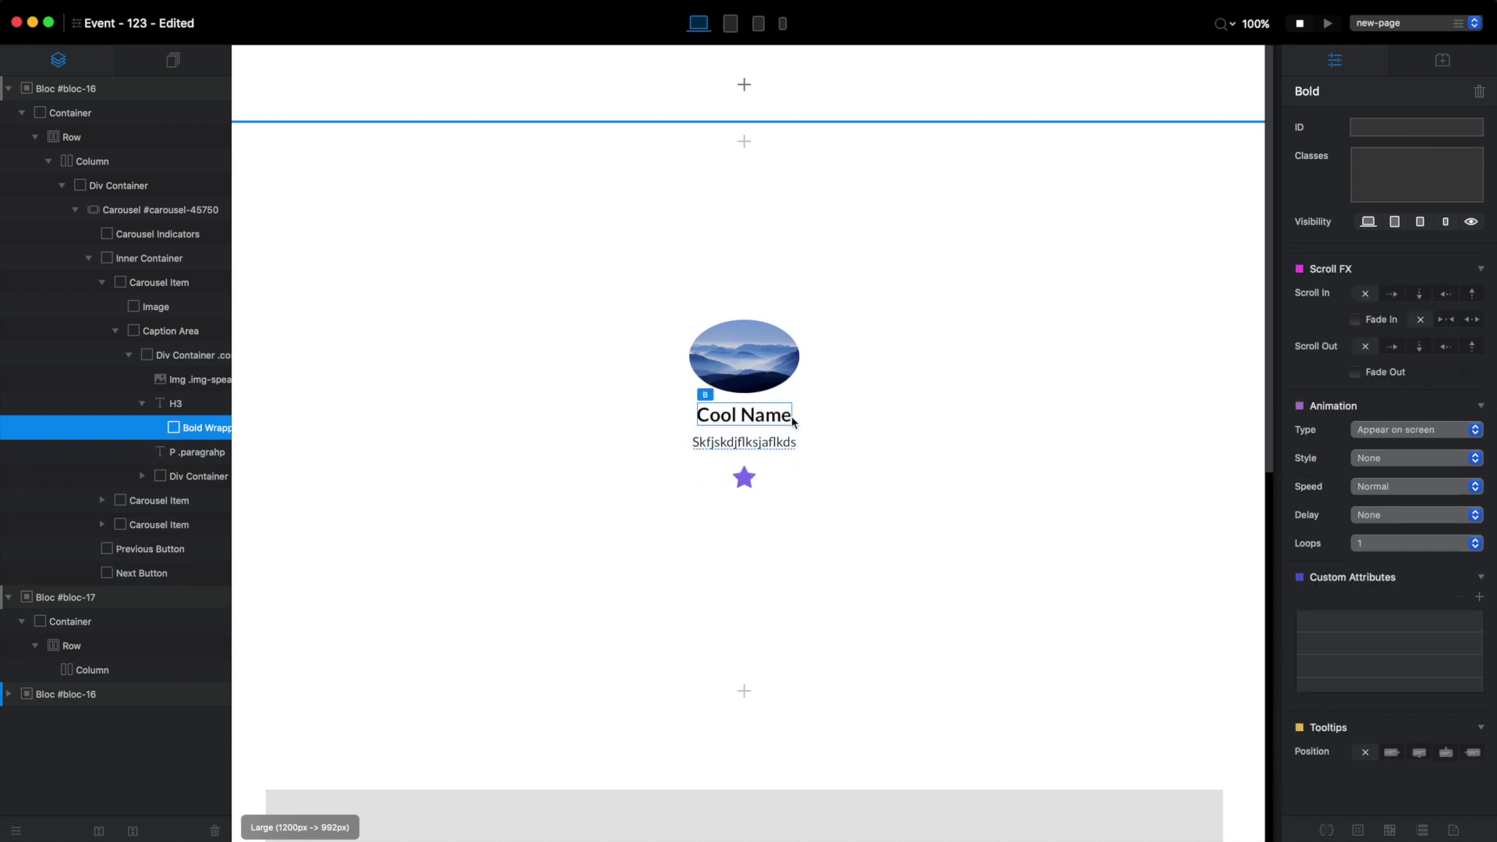
pyautogui.click(1239, 214)
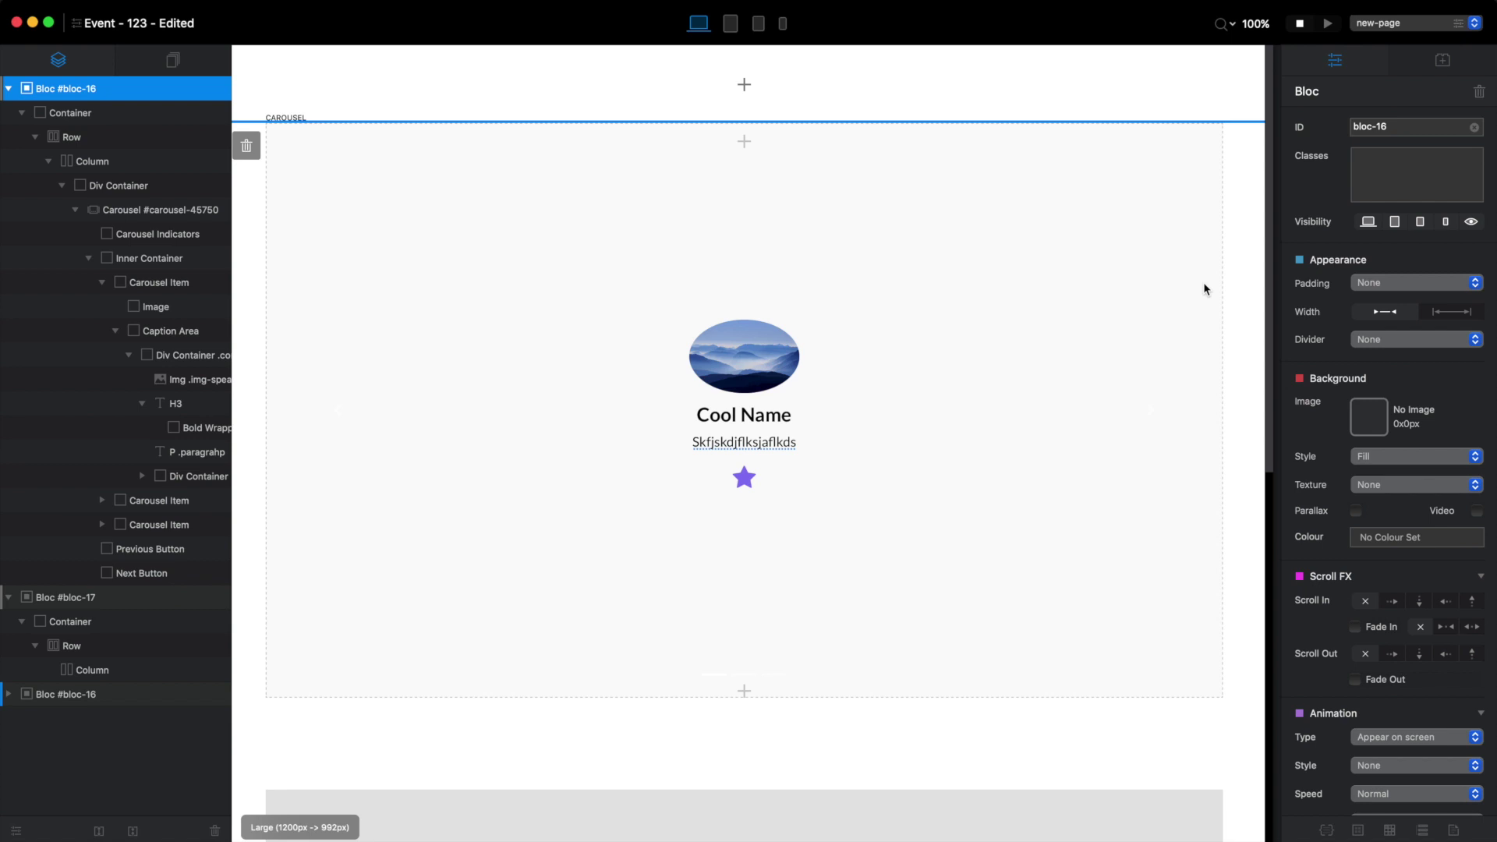